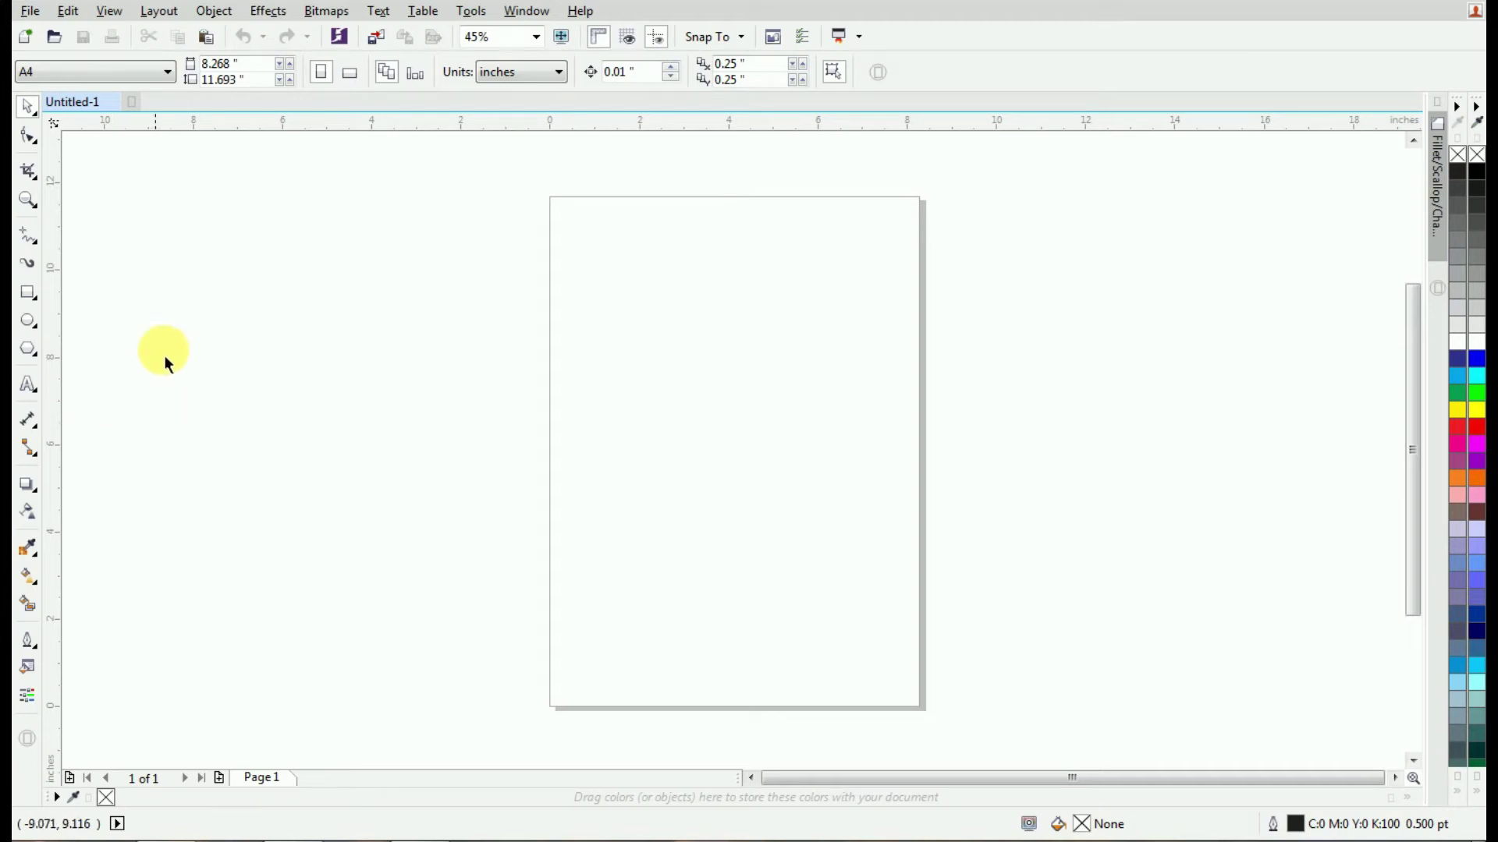
Type 'green Life' on the page, move it right and enlarge it.
click(28, 382)
click(531, 355)
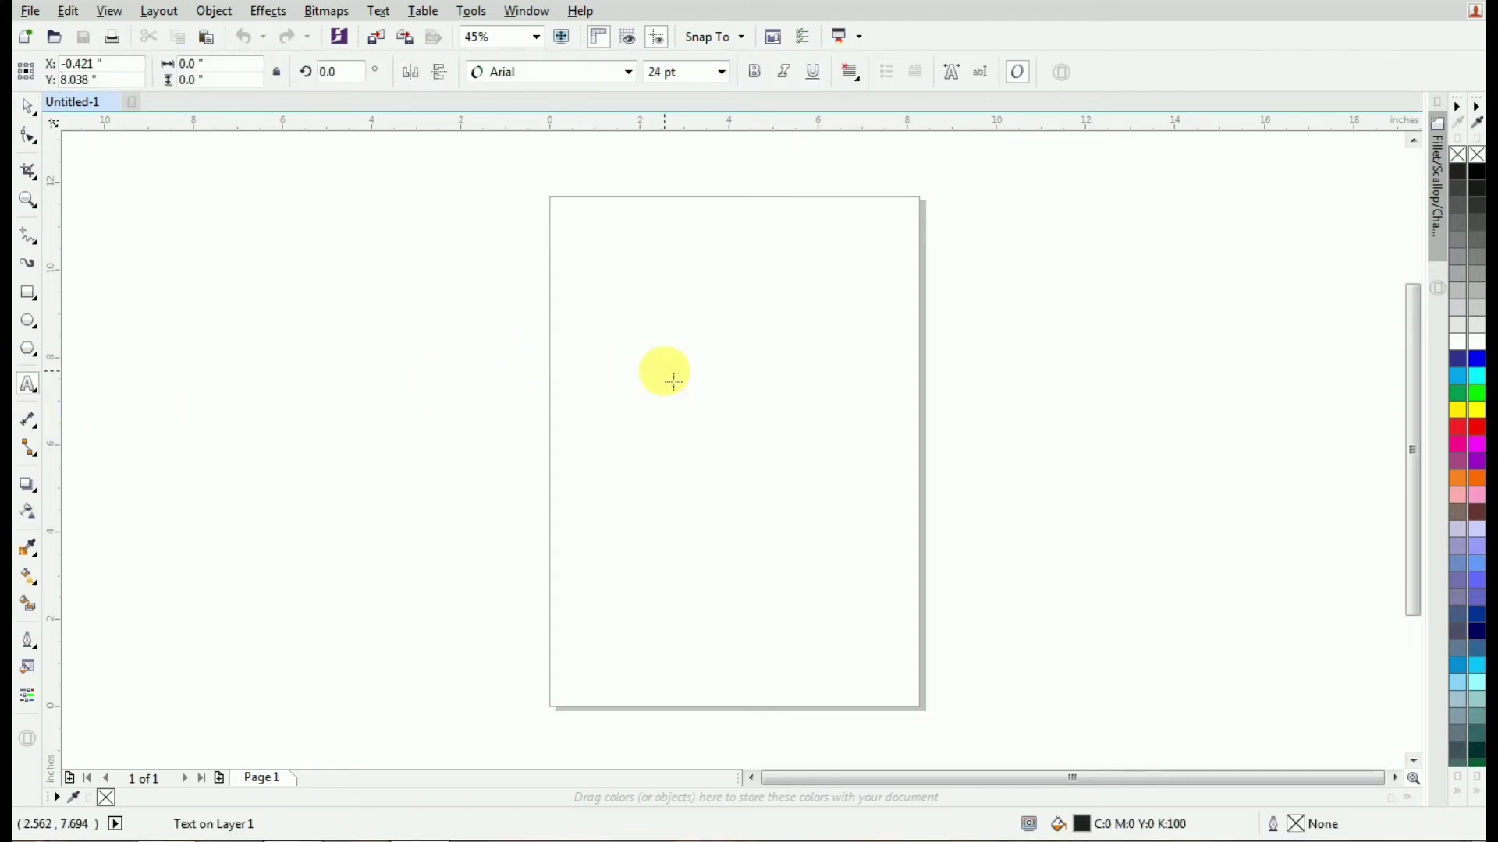
text(green Life)
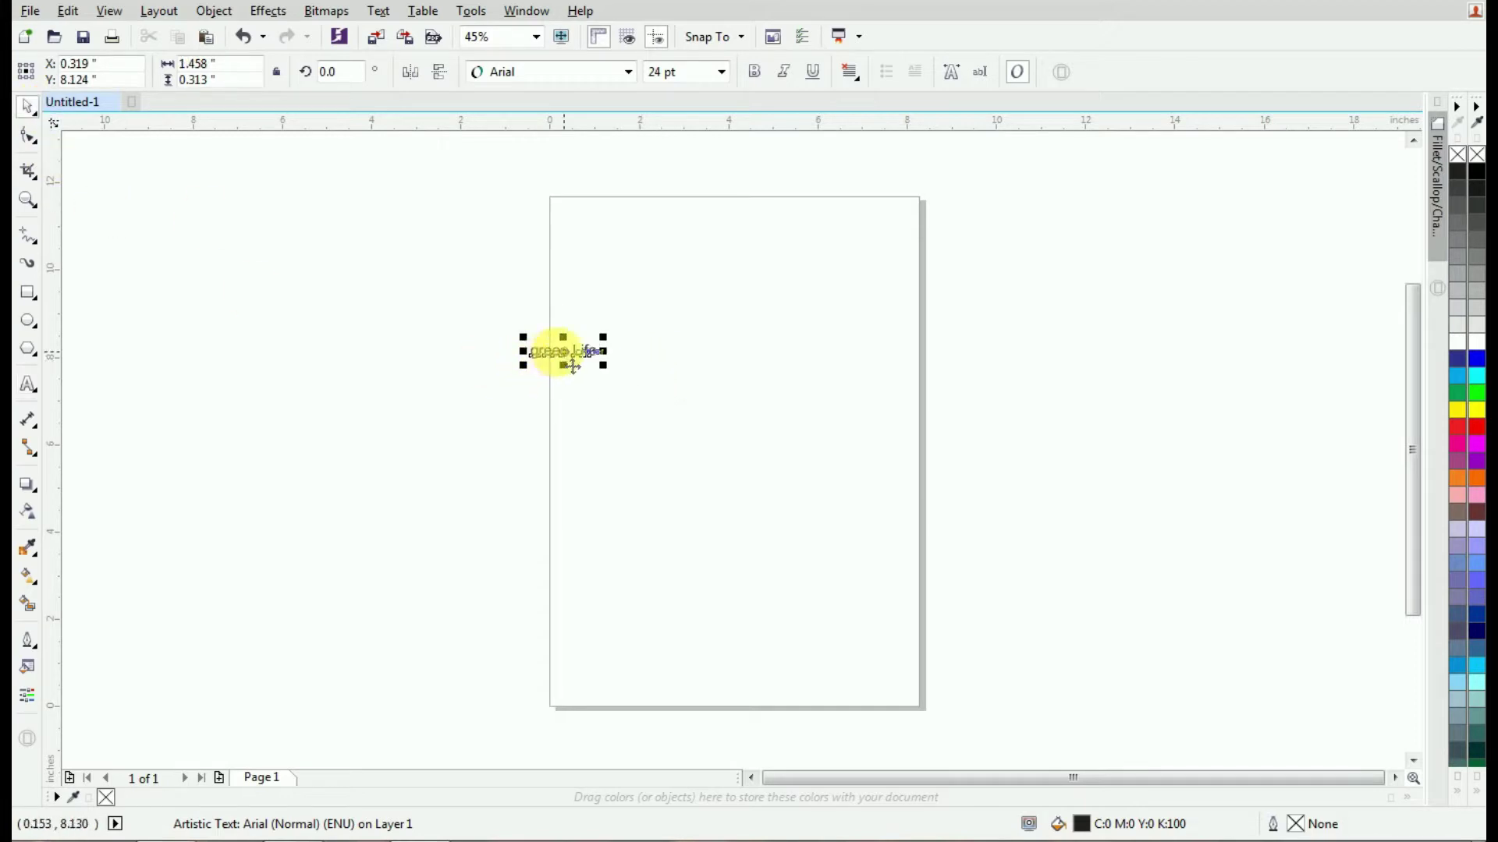
mouse_move(577, 366)
mouse_down()
mouse_move(706, 373)
mouse_move(780, 412)
mouse_up()
click(913, 402)
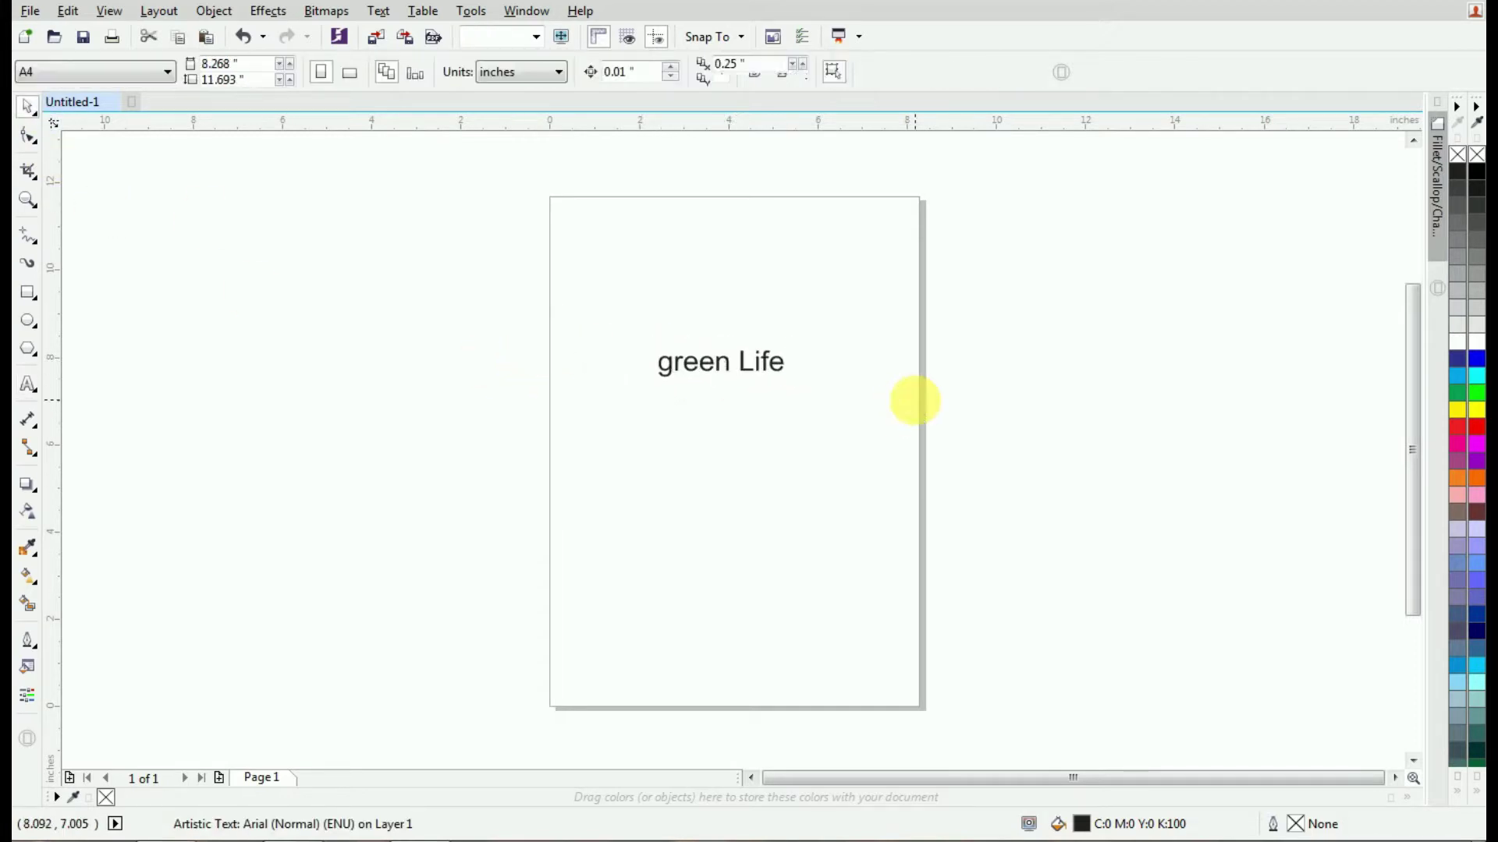
scroll(732, 366, up, 3)
Colour the word 'green' green and the word 'Life' orange.
double_click(673, 354)
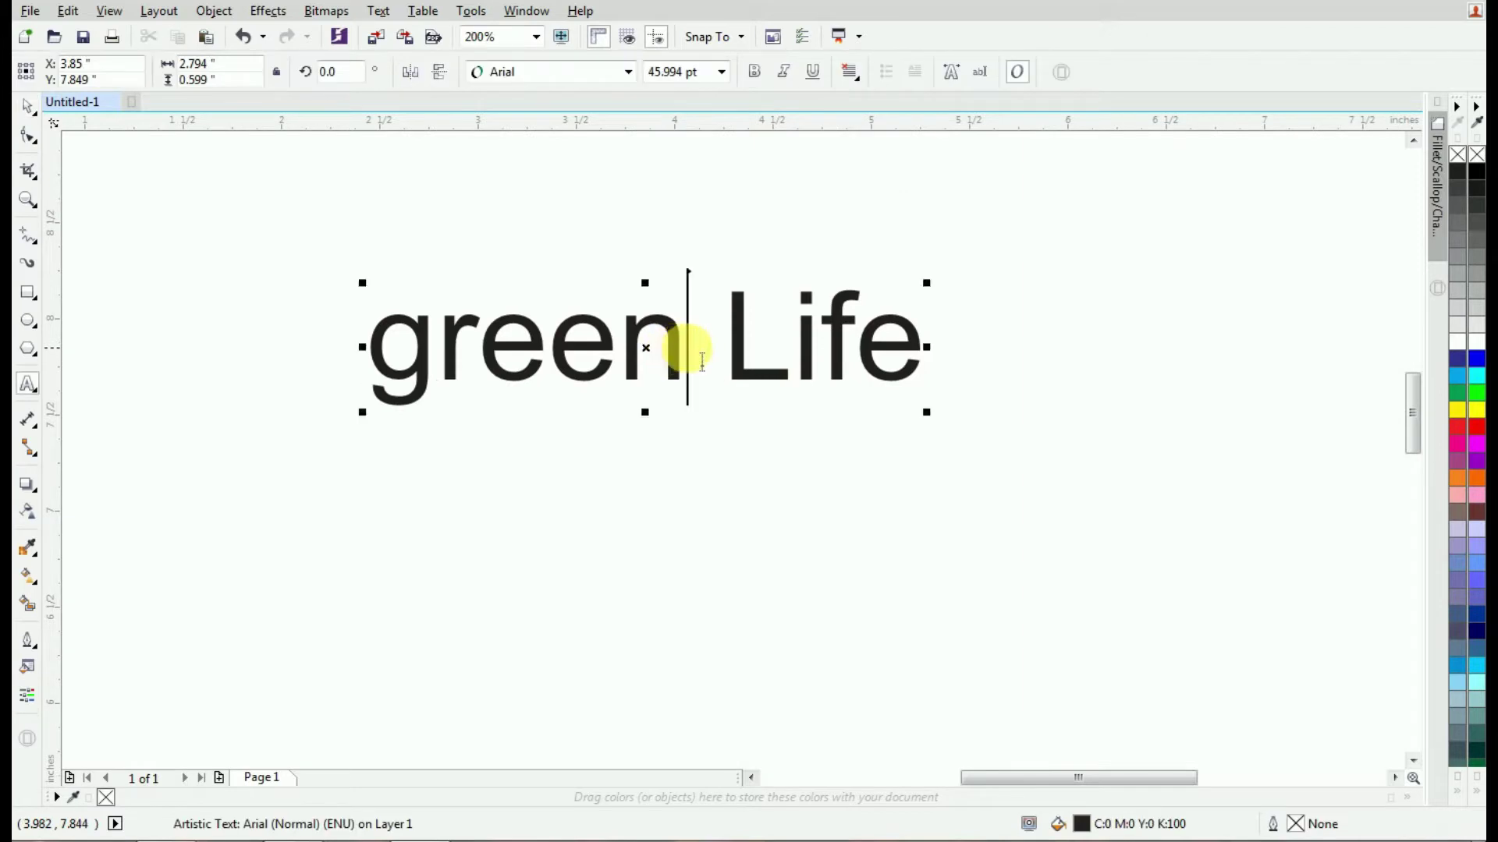
key(ctrl+shift+Left)
click(1457, 392)
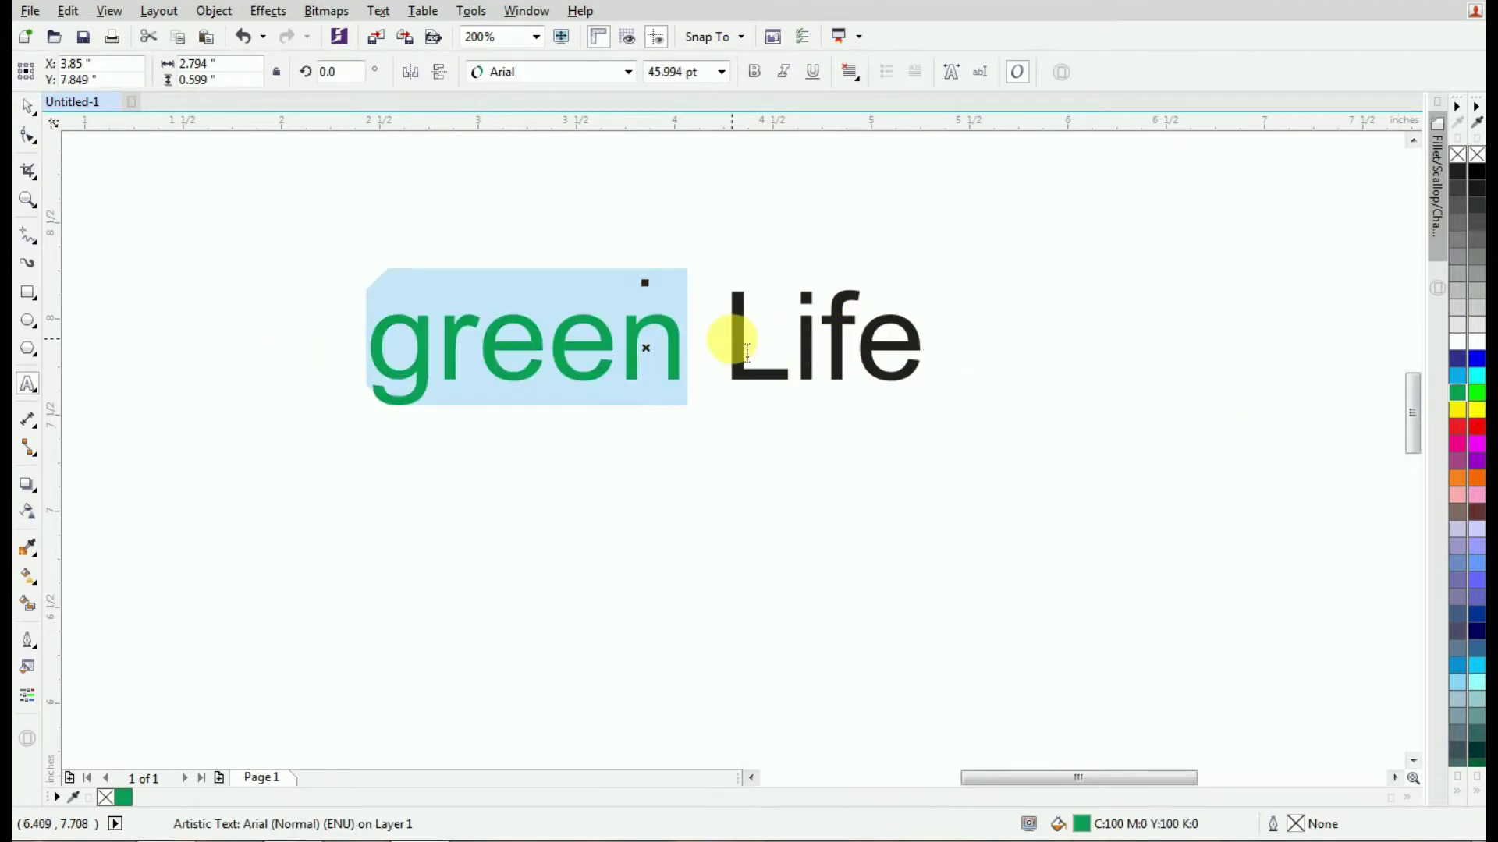
drag(729, 337, 948, 348)
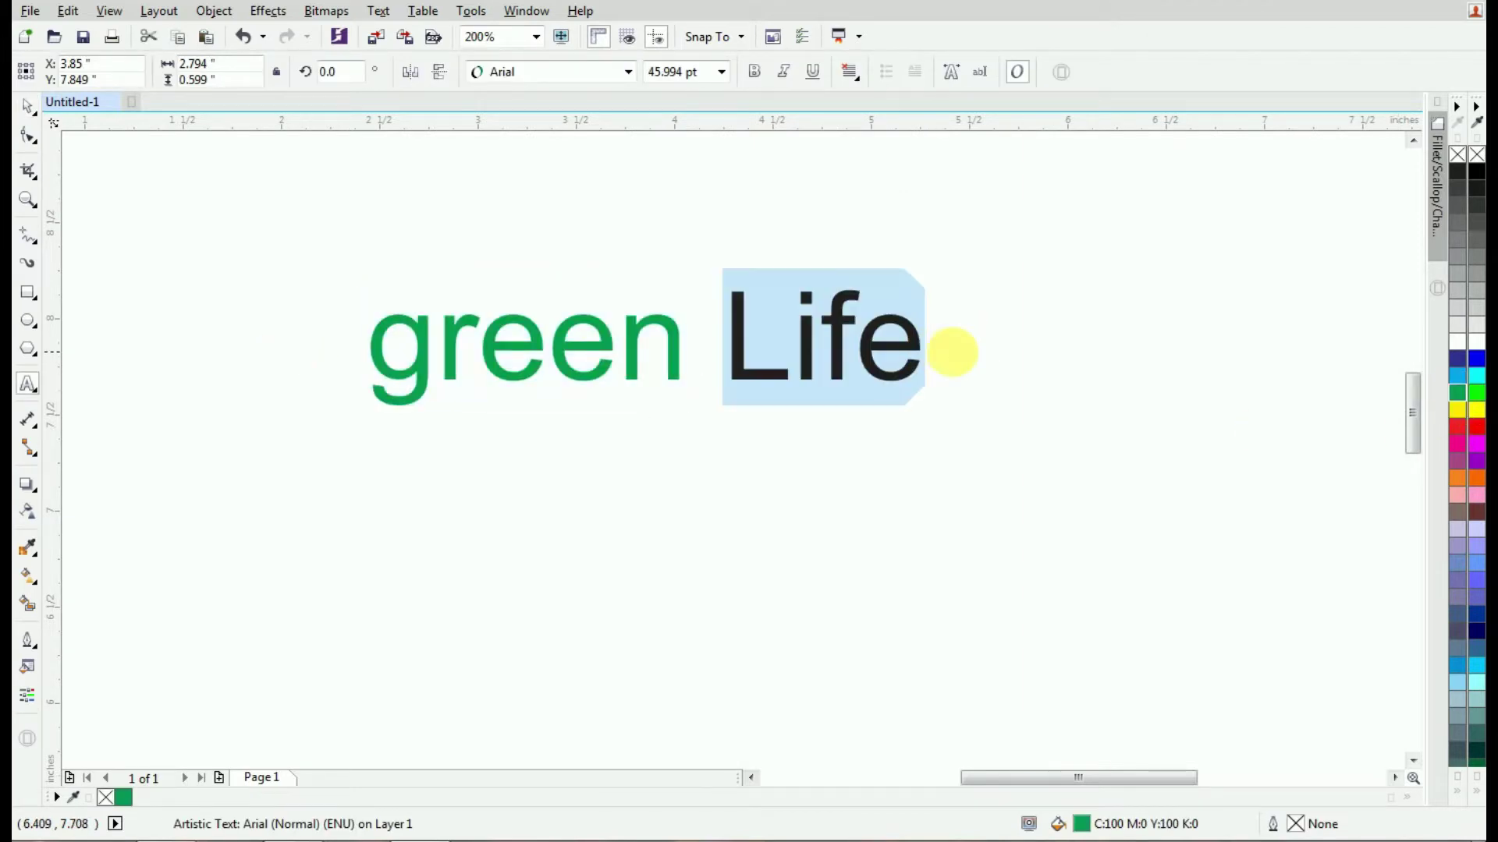
click(1456, 476)
Shift the finished 'green Life' text slightly left and deselect it.
click(28, 107)
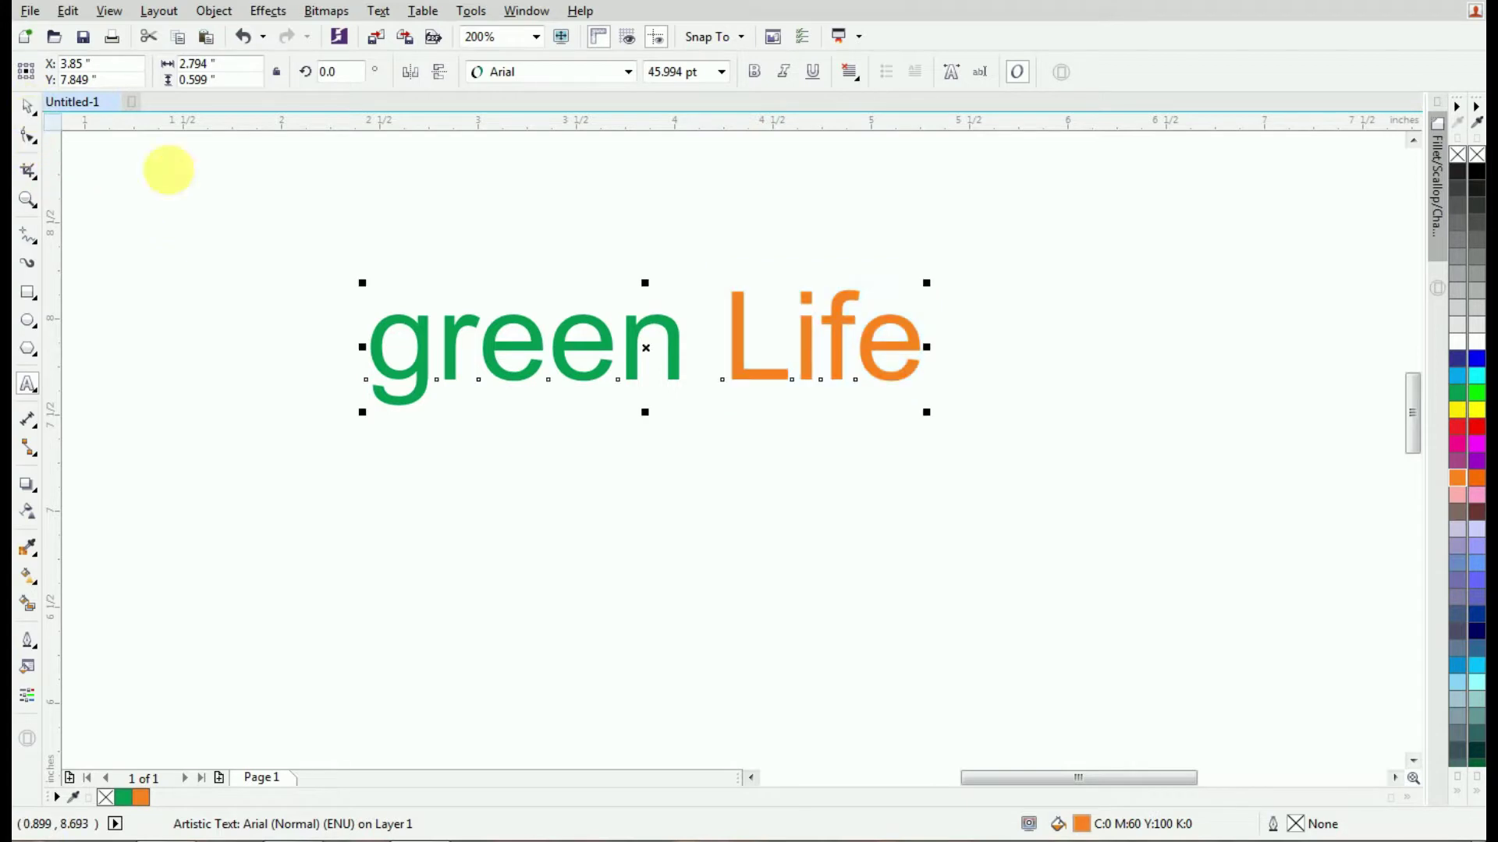
click(846, 509)
drag(812, 378, 758, 384)
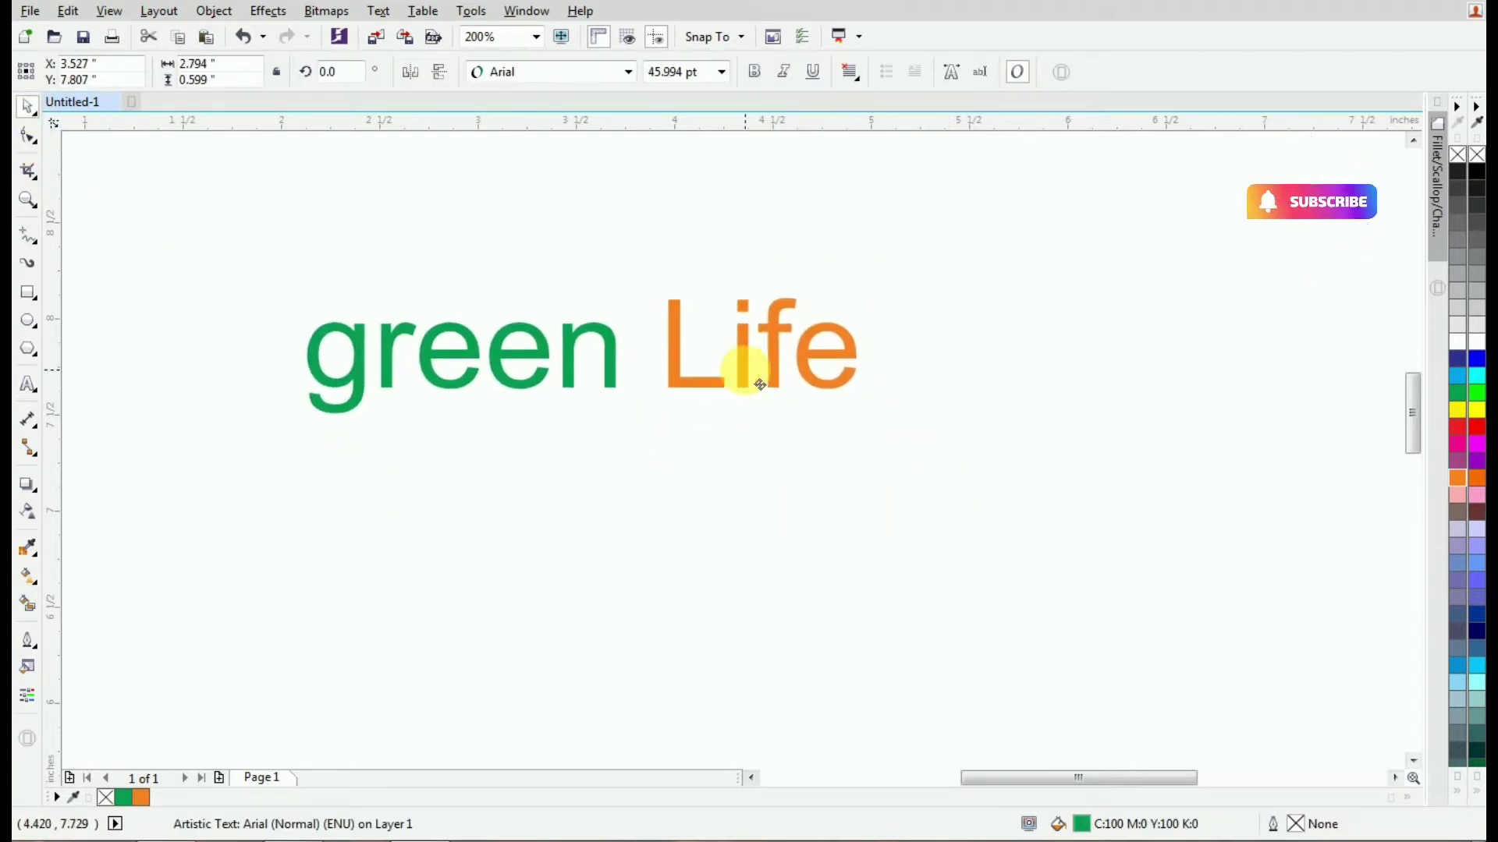
click(63, 437)
Draw two overlapping circles right of the text and Smart Fill their overlap green.
click(21, 321)
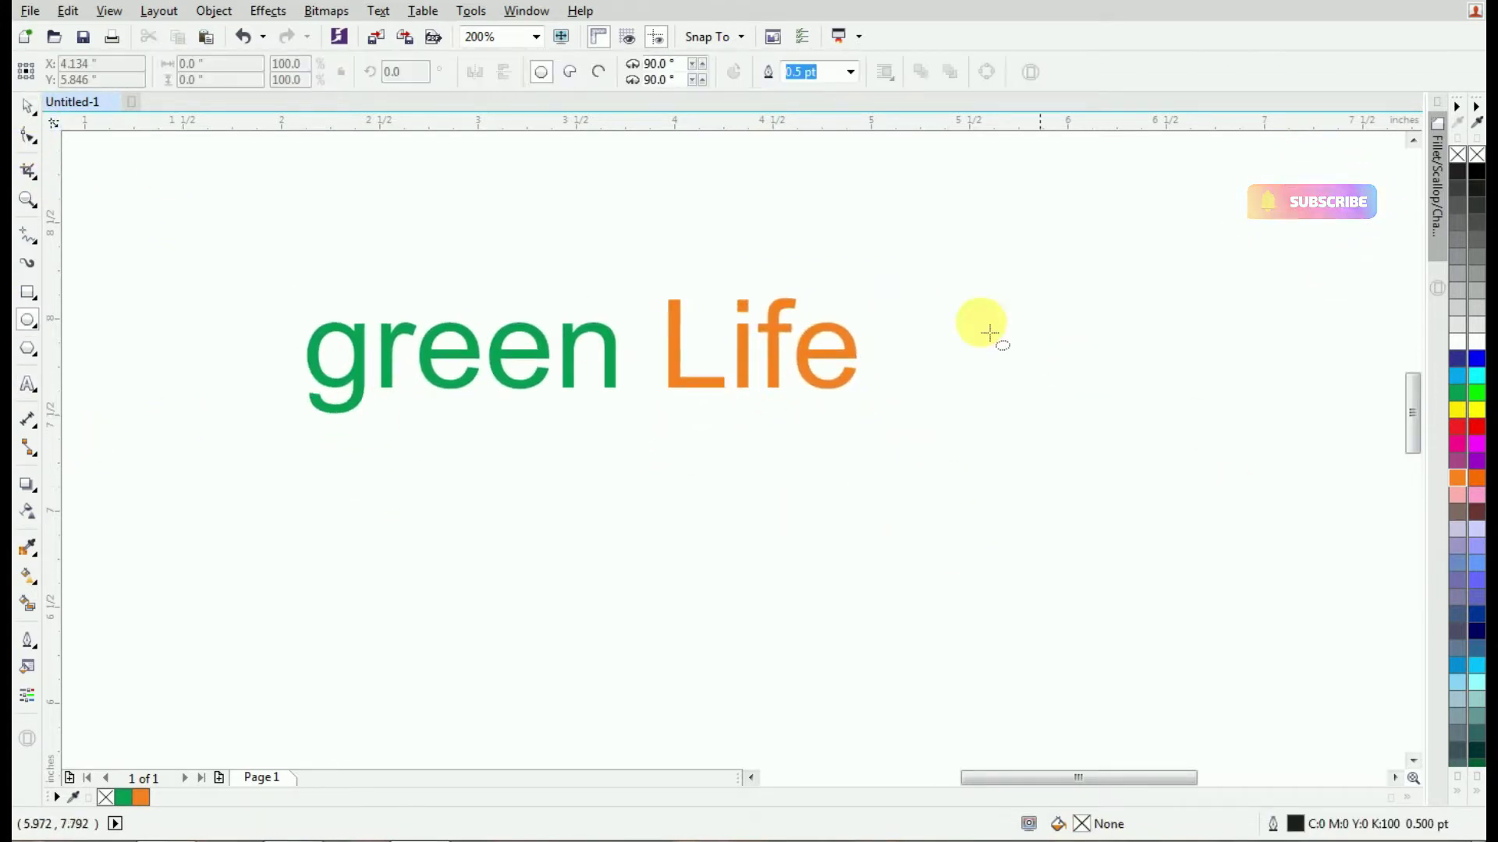
drag(952, 284, 1159, 534)
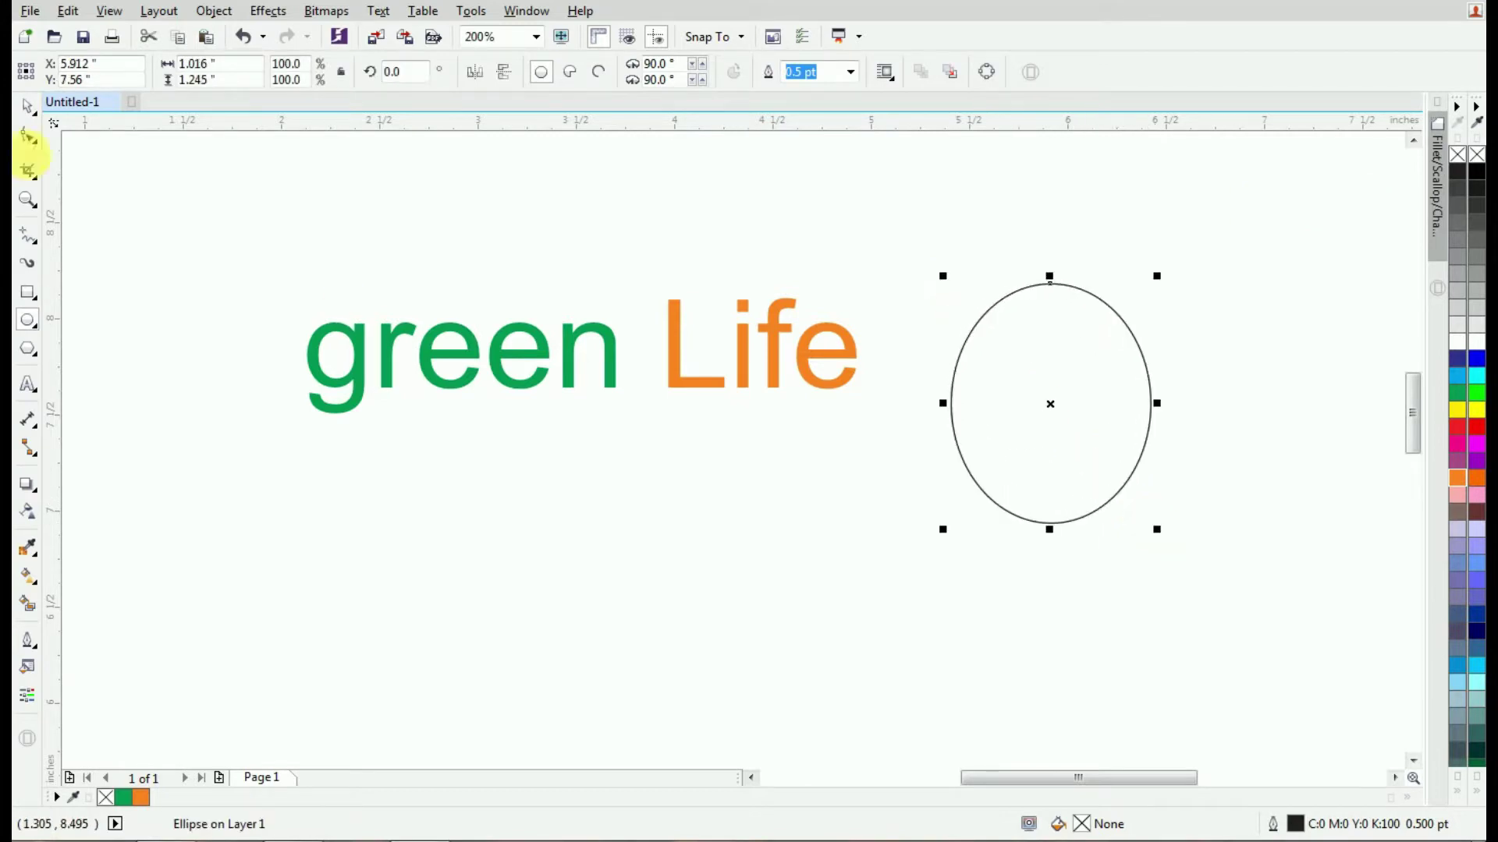
click(27, 113)
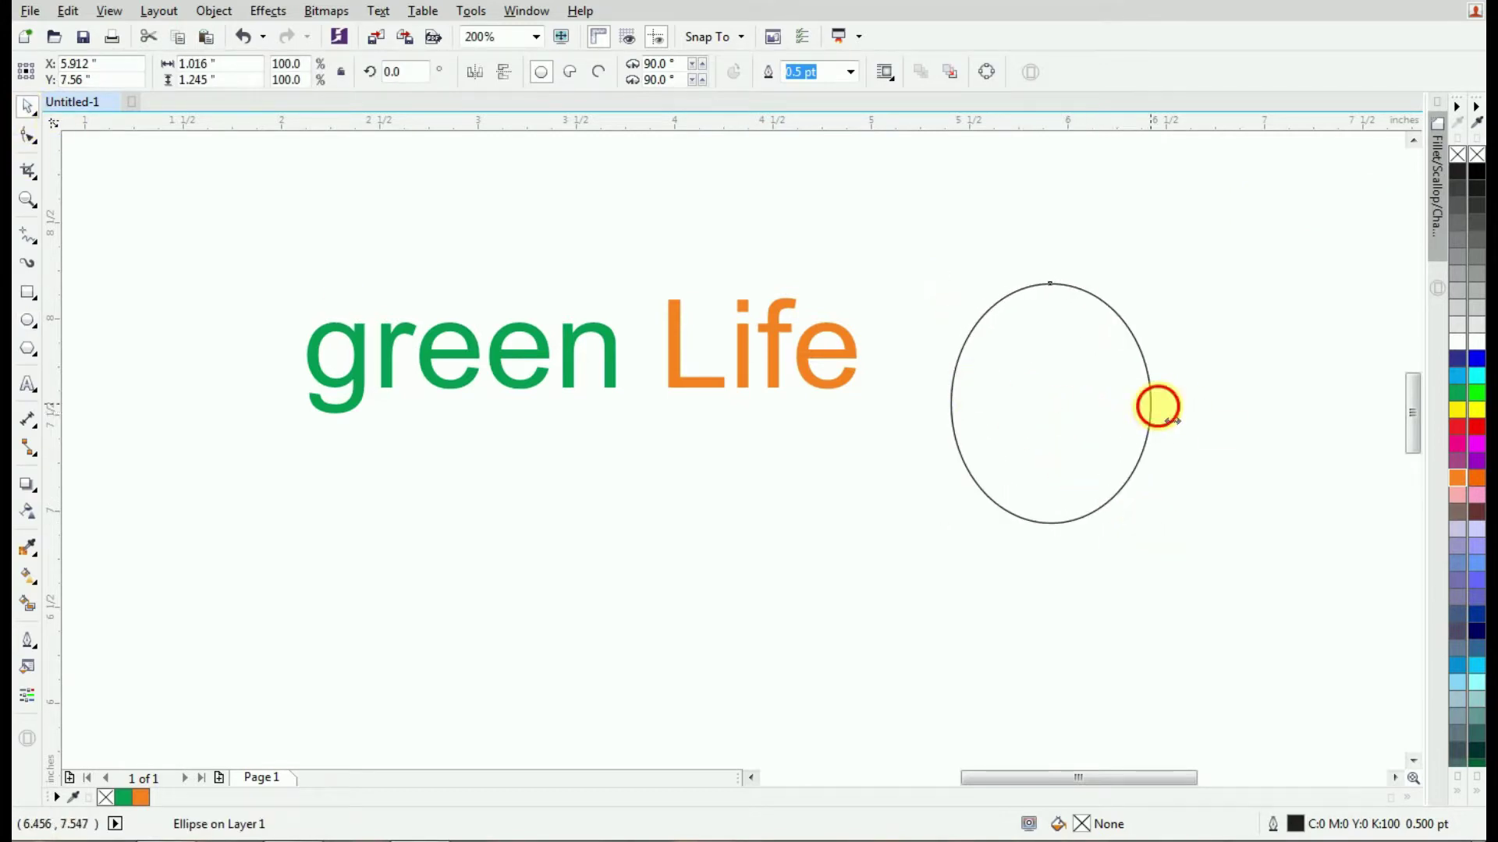
drag(1158, 405, 1173, 406)
mouse_move(1070, 424)
mouse_down()
mouse_move(1182, 412)
mouse_move(1167, 401)
mouse_up()
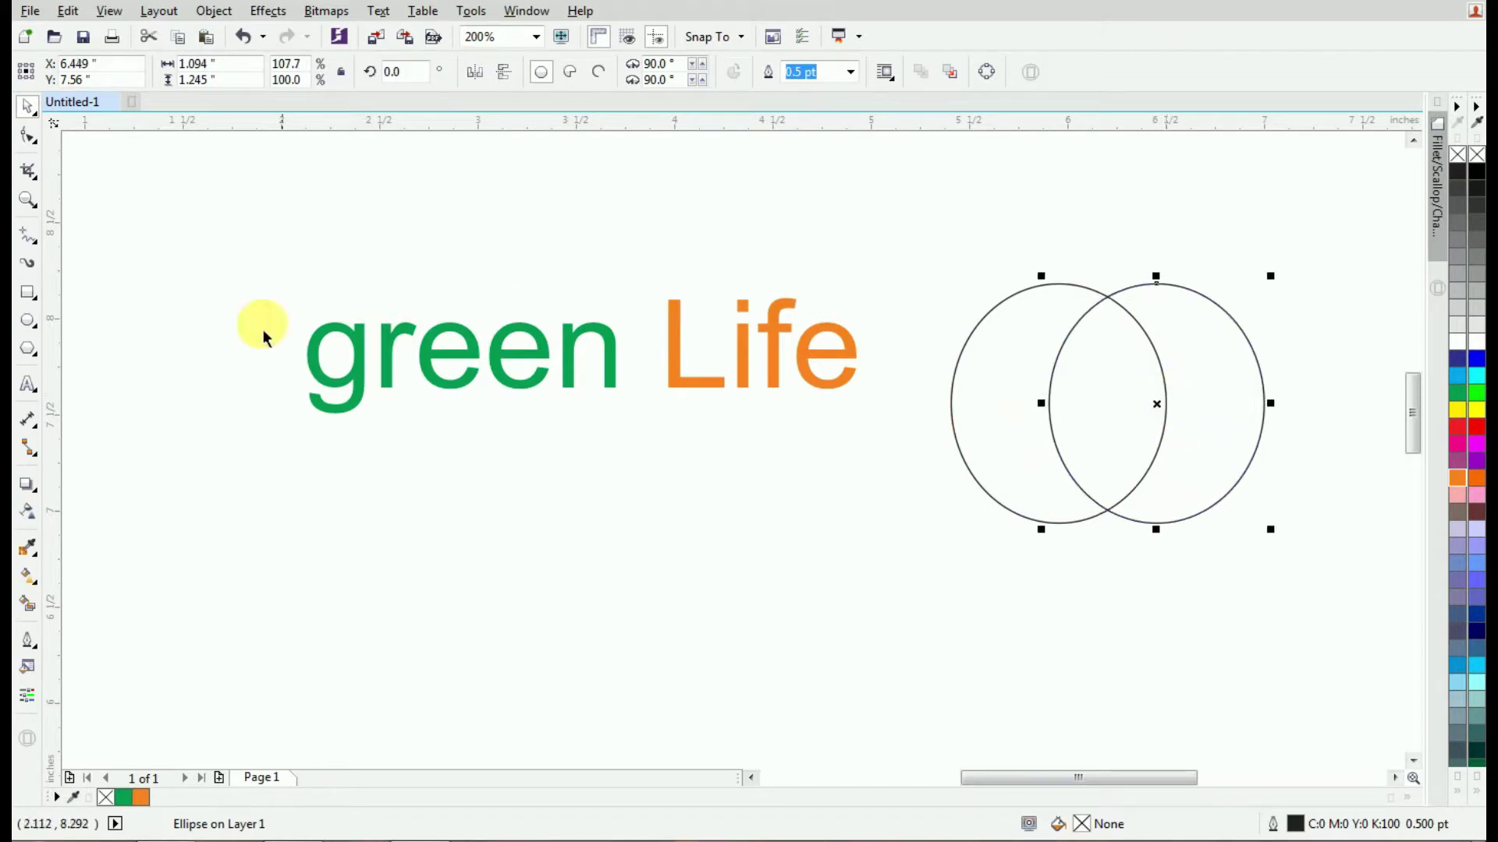
click(25, 608)
click(1143, 421)
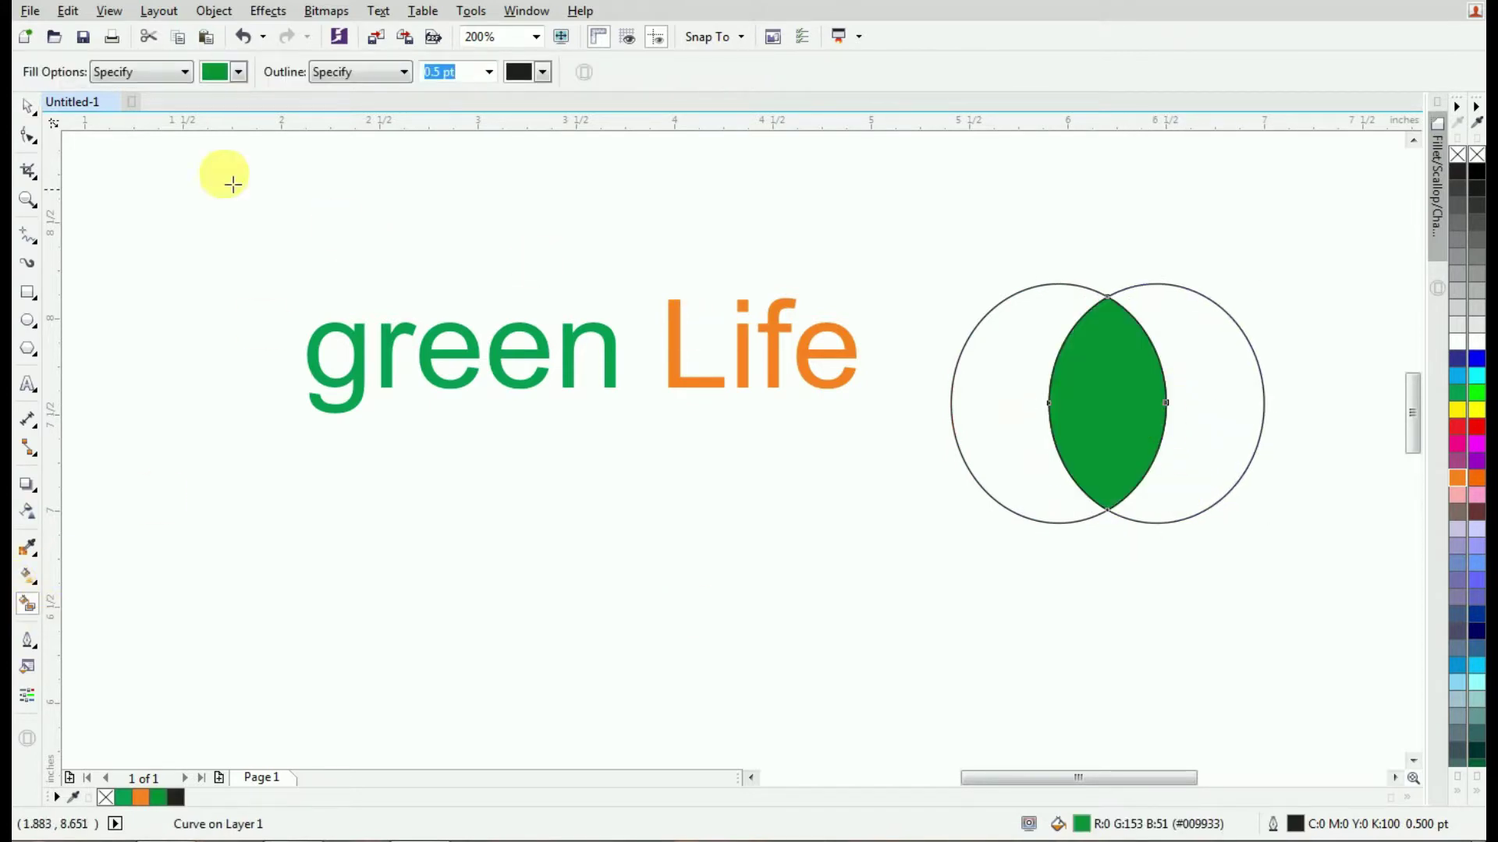
Delete both outline circles, then move the leaf beside 'Life' and shrink it under half size.
click(25, 109)
click(1194, 391)
key(Delete)
click(1001, 421)
key(Delete)
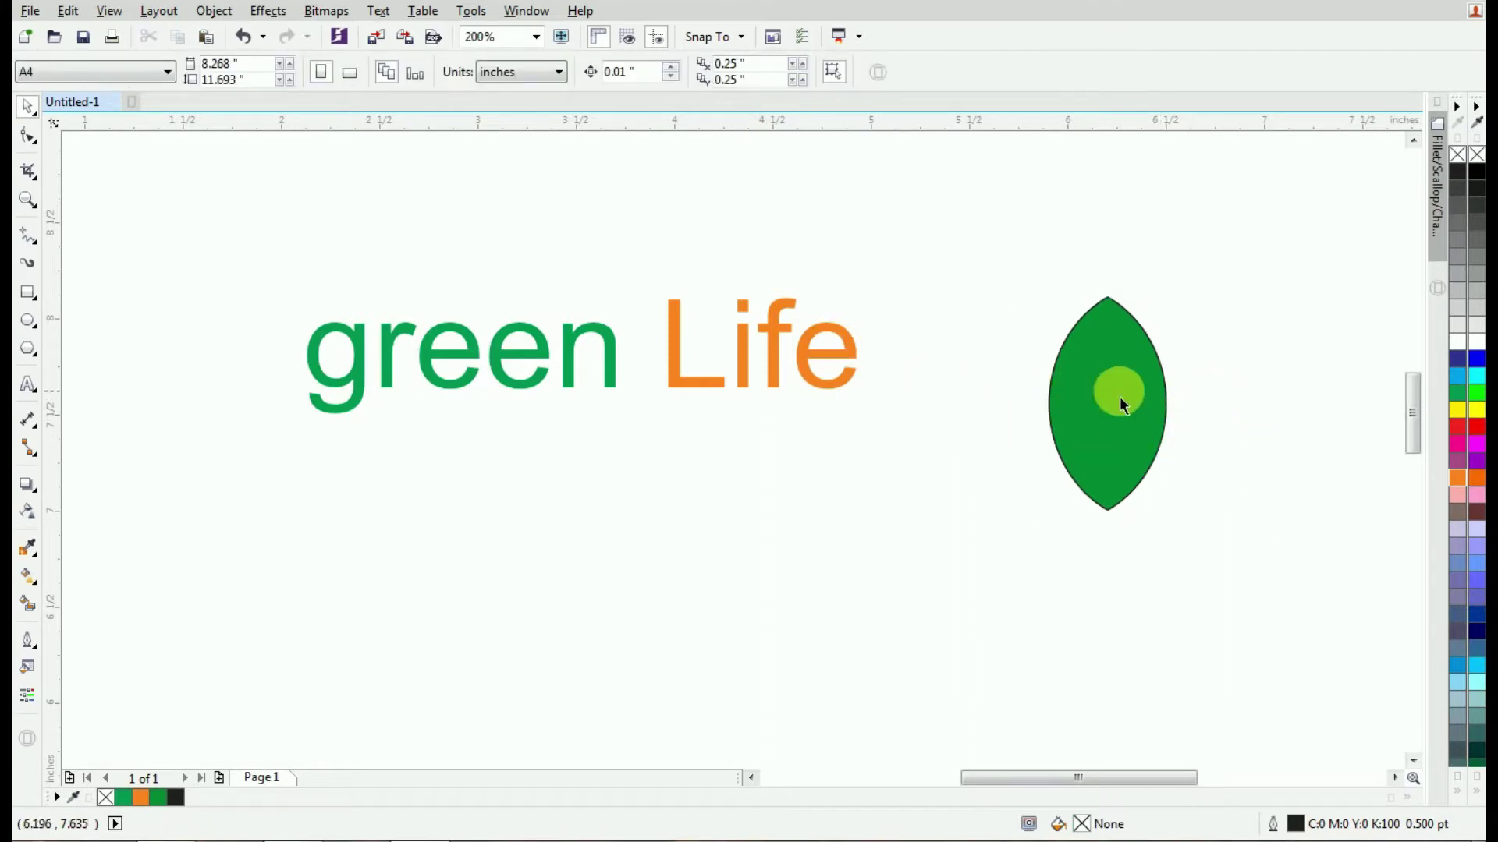
drag(1120, 396, 951, 310)
mouse_move(999, 211)
mouse_down()
mouse_move(957, 345)
mouse_move(933, 335)
mouse_move(989, 260)
mouse_up()
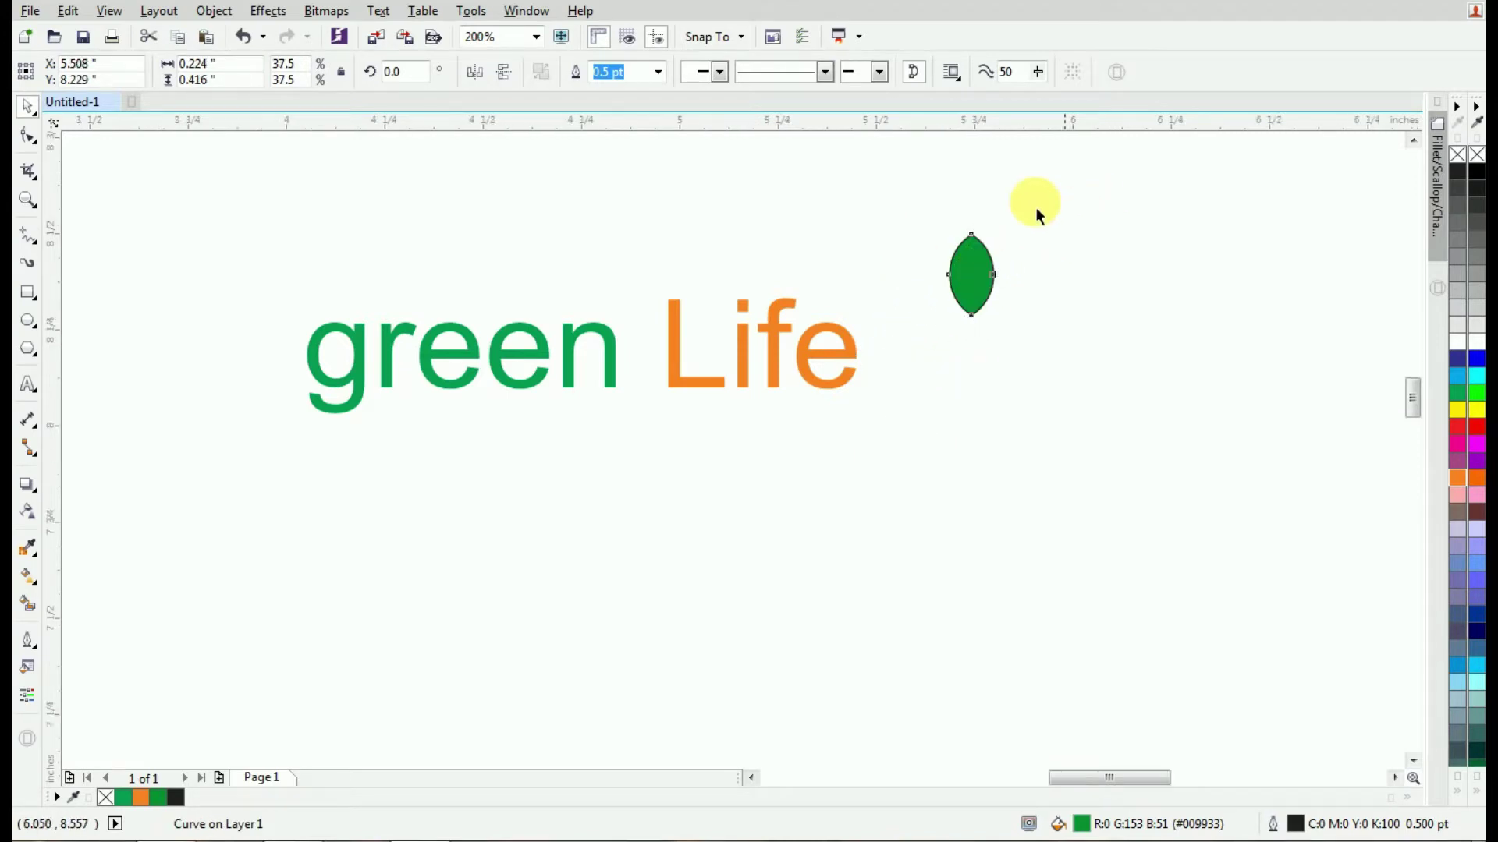
Give the leaf a black outline and select it with the Shape tool to show its nodes.
scroll(1036, 207, up, 2)
right_click(1477, 164)
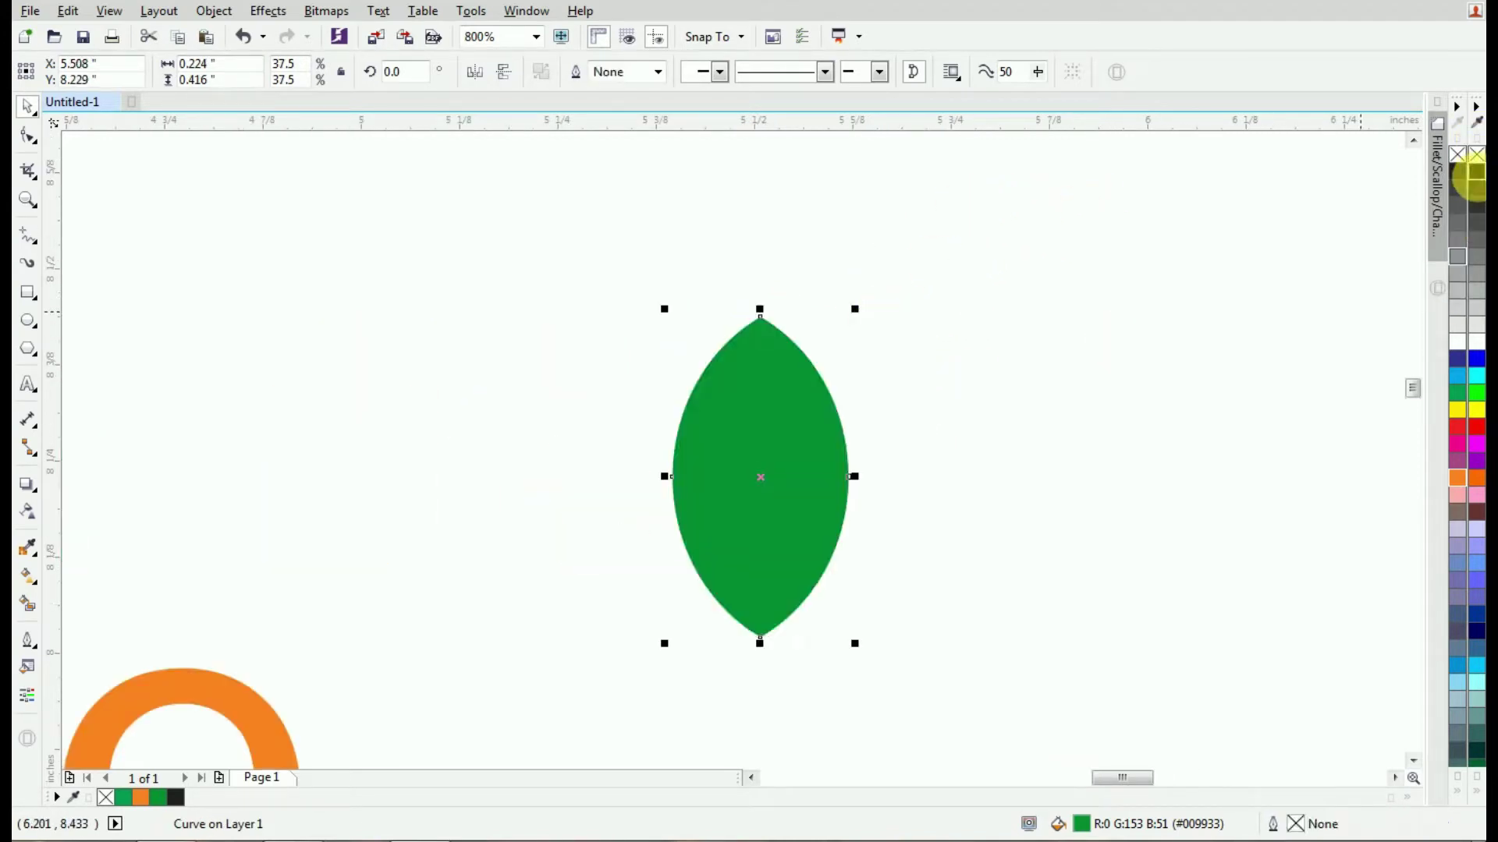
click(1203, 222)
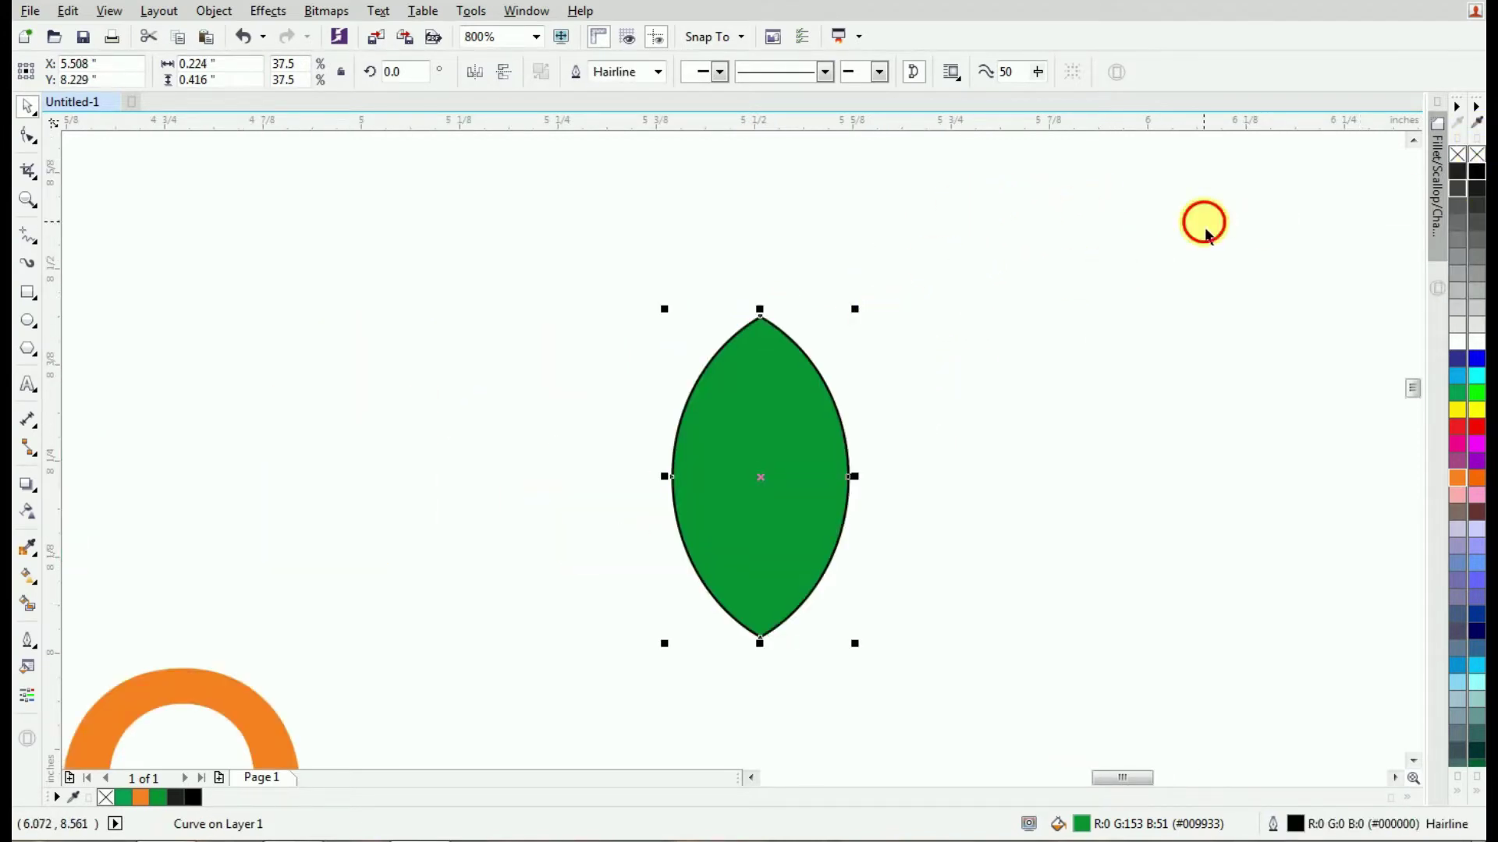
click(28, 348)
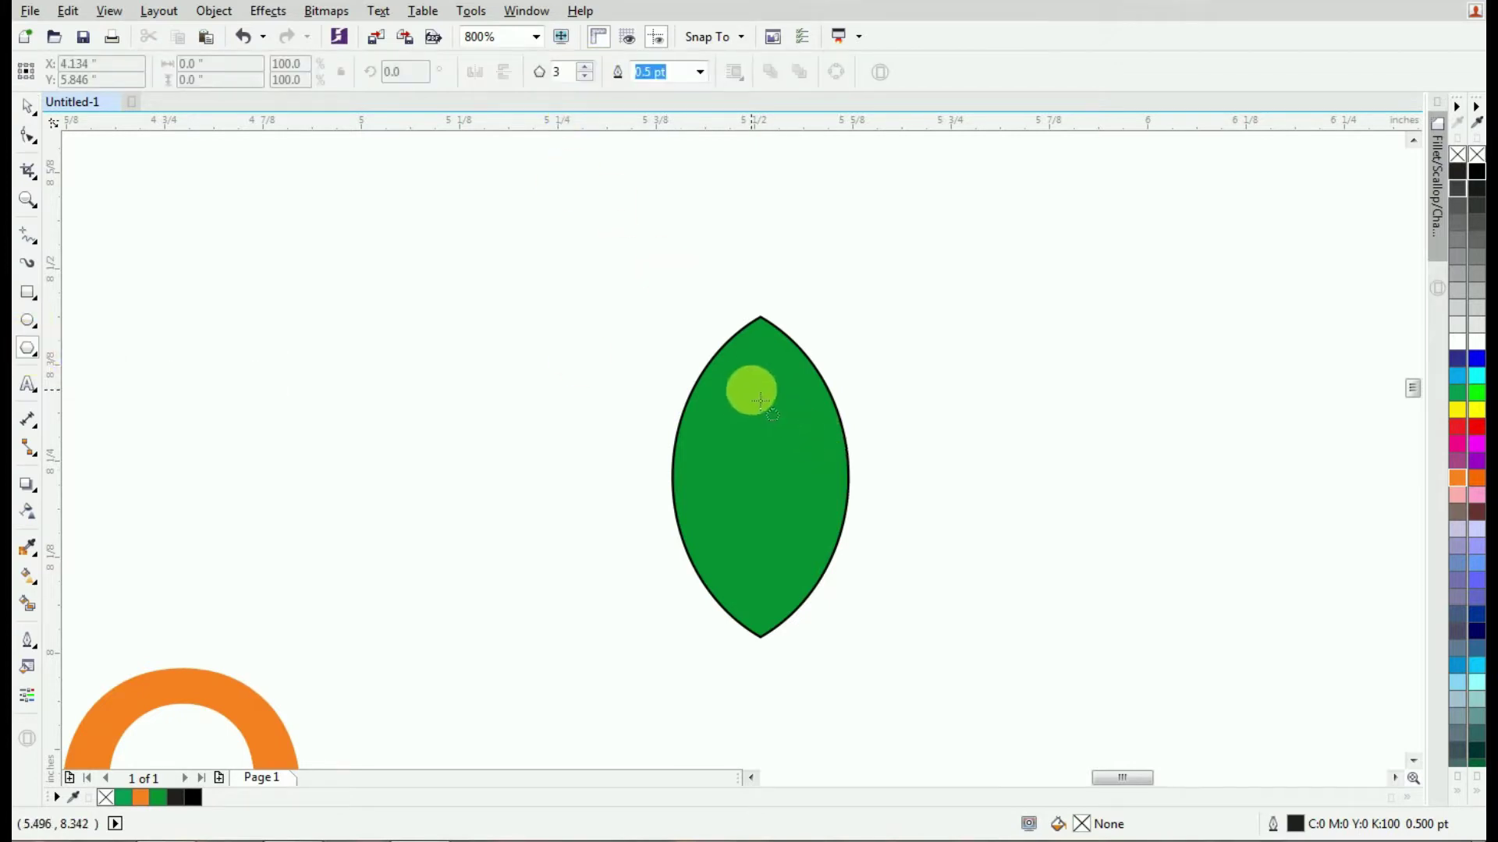
click(27, 105)
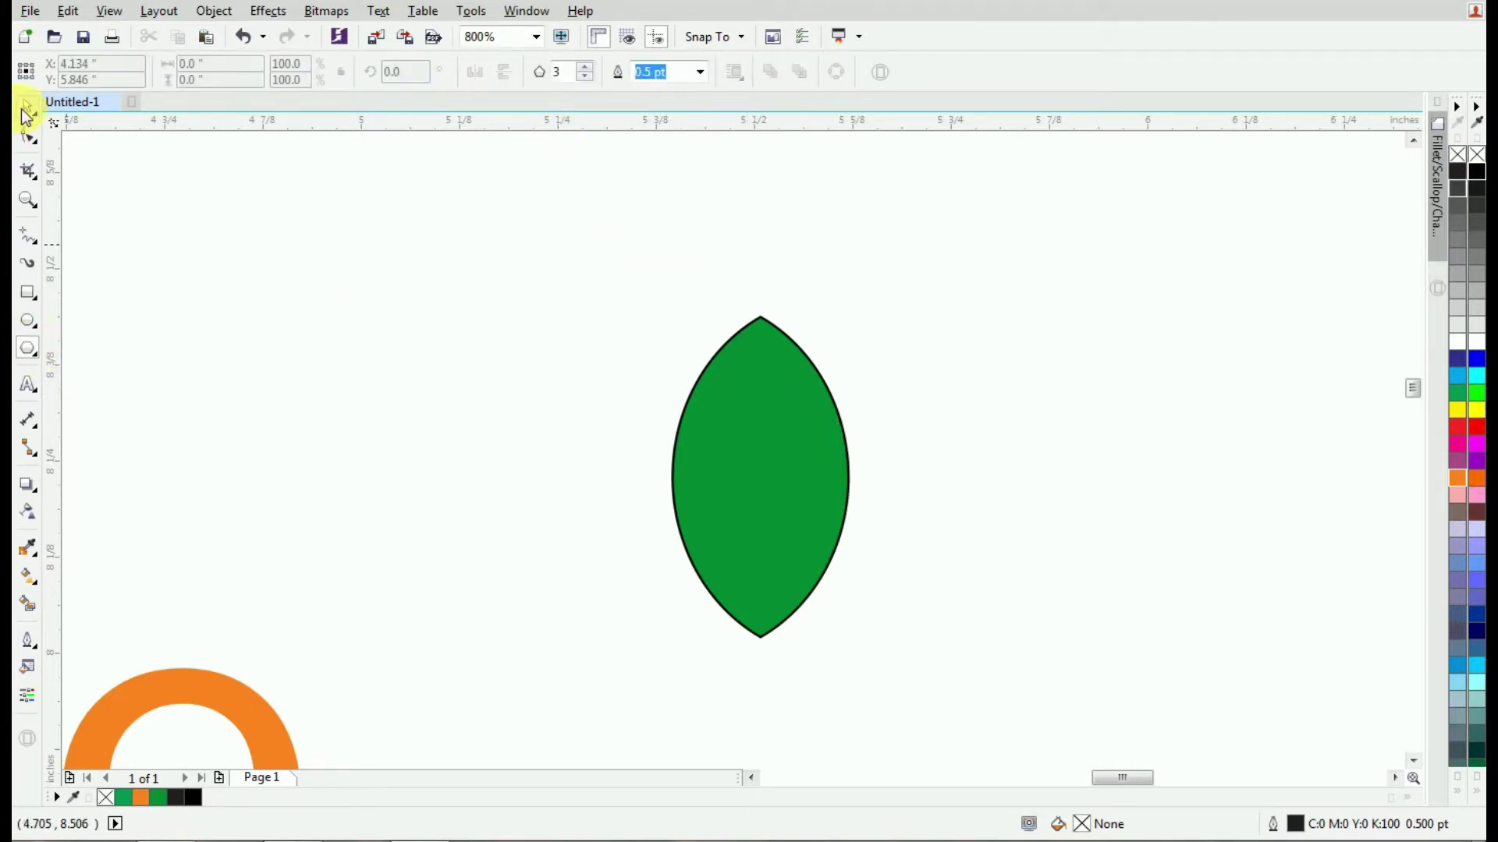
key(F10)
click(768, 344)
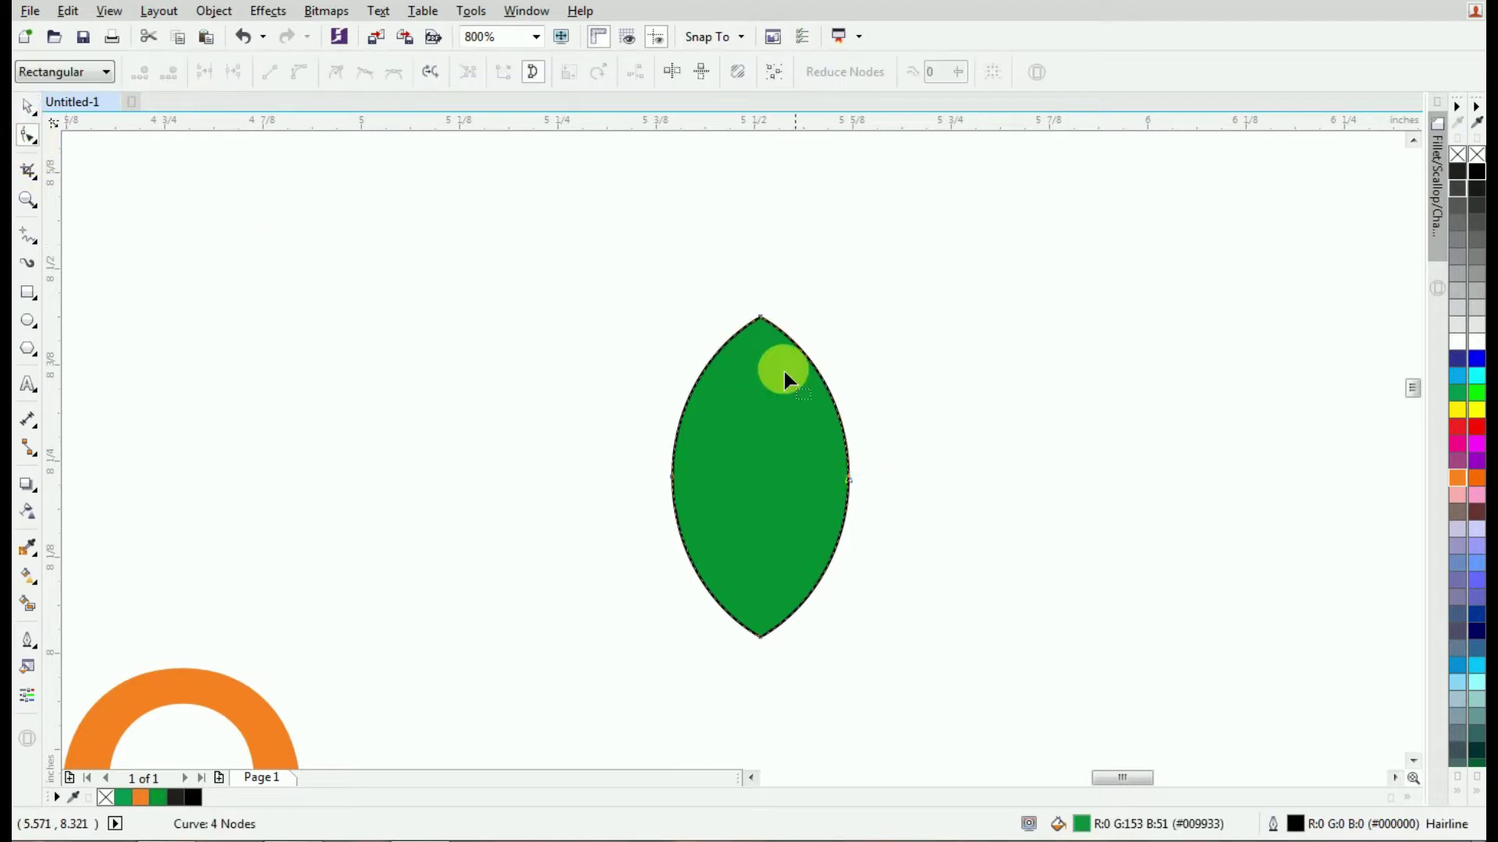
Remove the leaf's right node, bulge its right edge and curl the pointed tip.
double_click(848, 478)
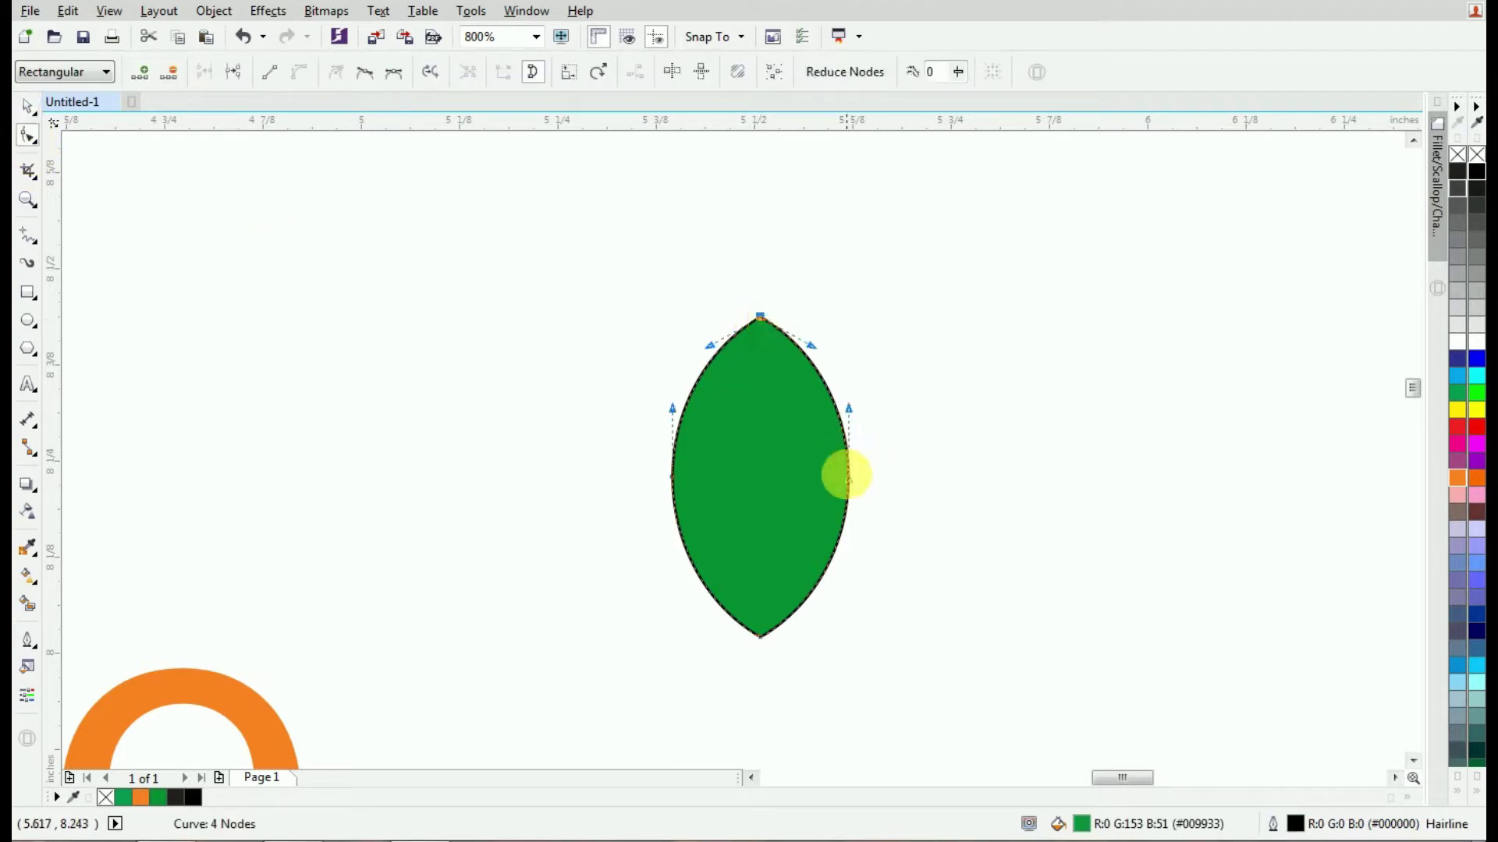
click(765, 321)
drag(877, 382, 797, 415)
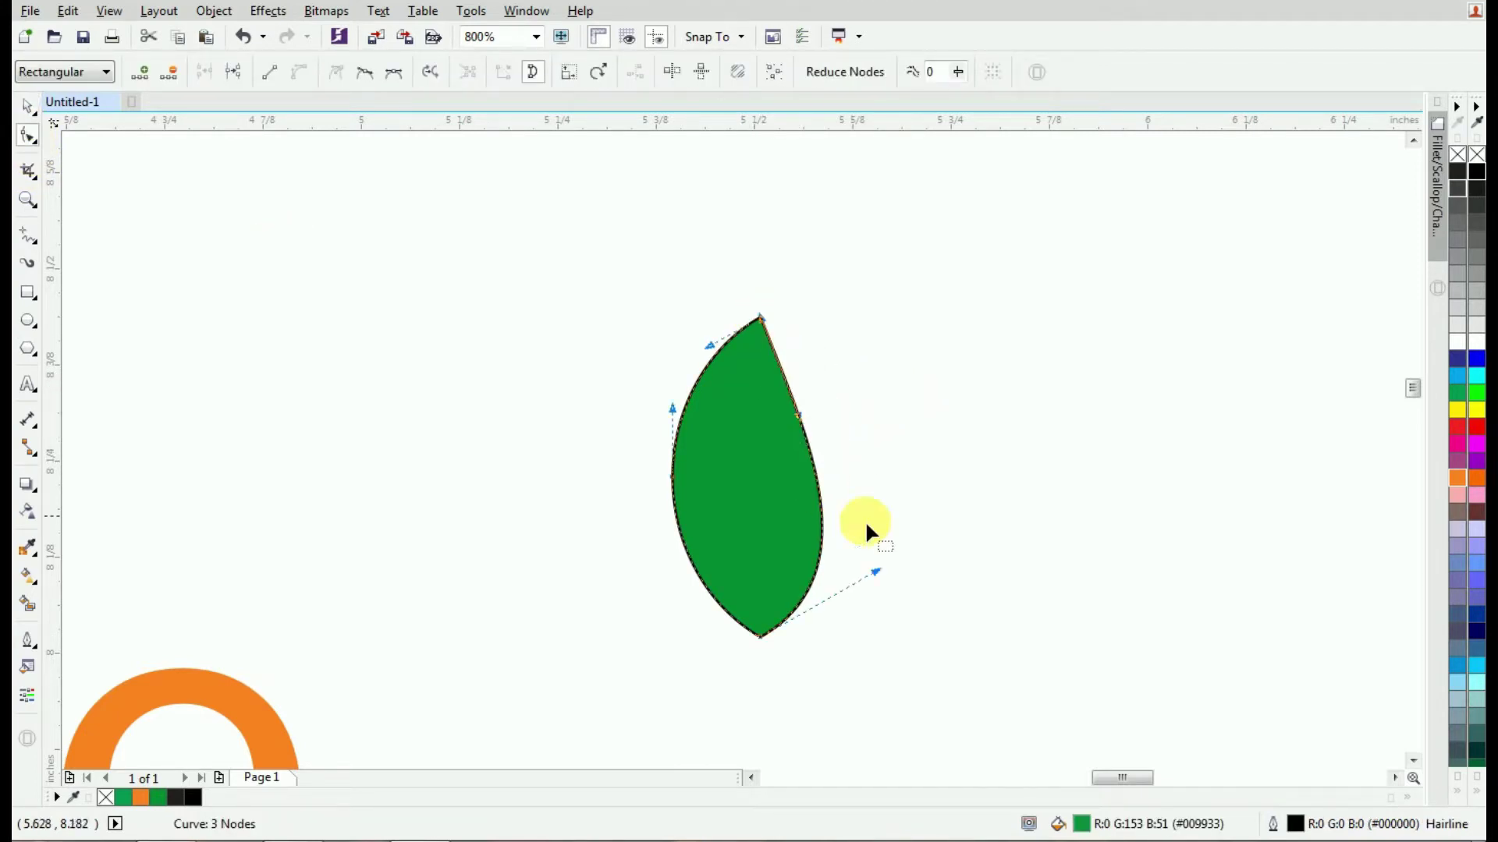
drag(876, 574, 925, 557)
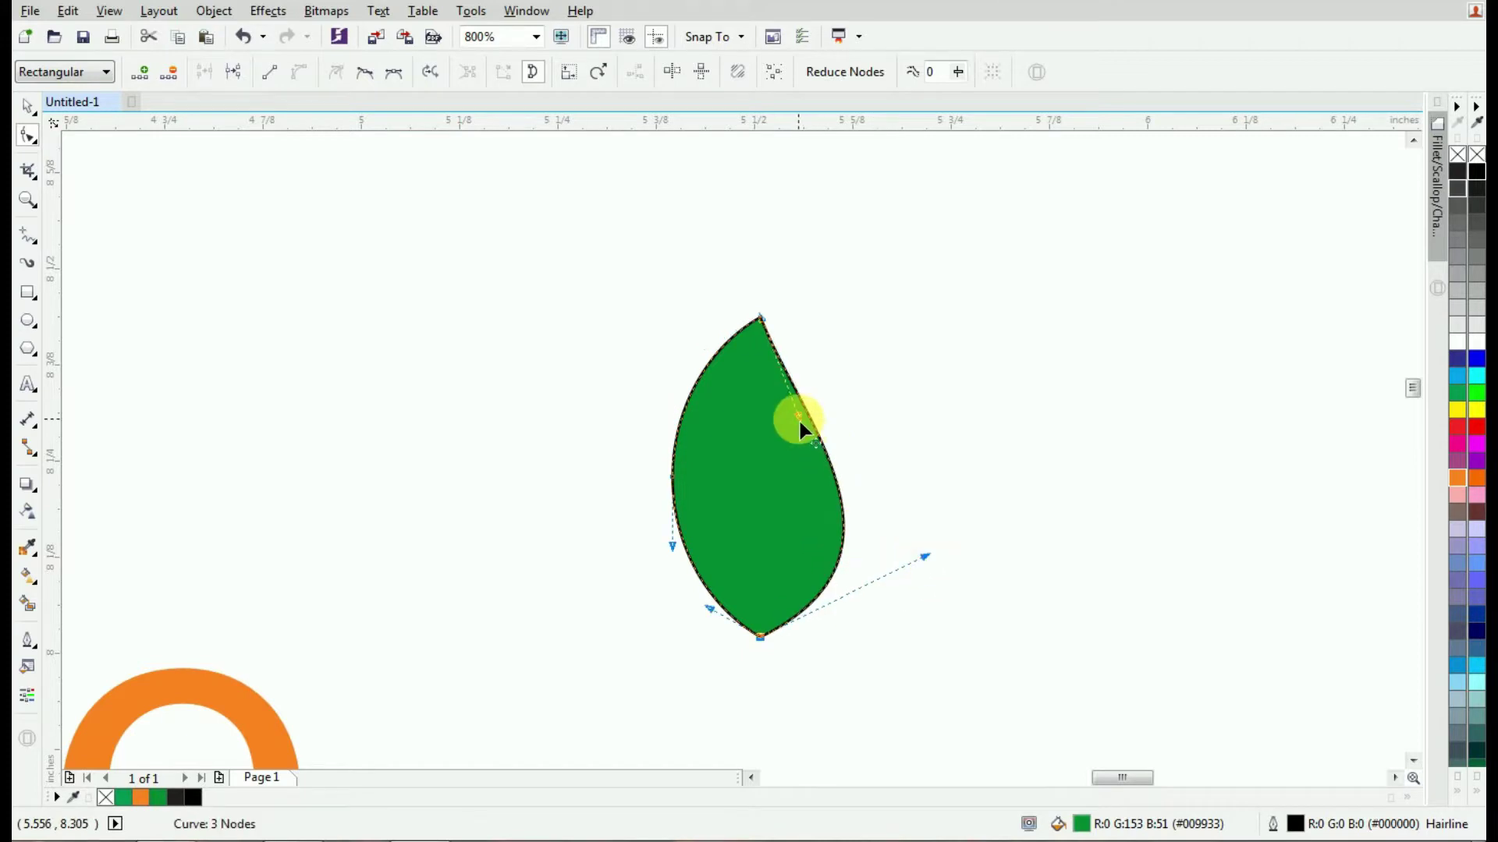
drag(797, 417, 745, 418)
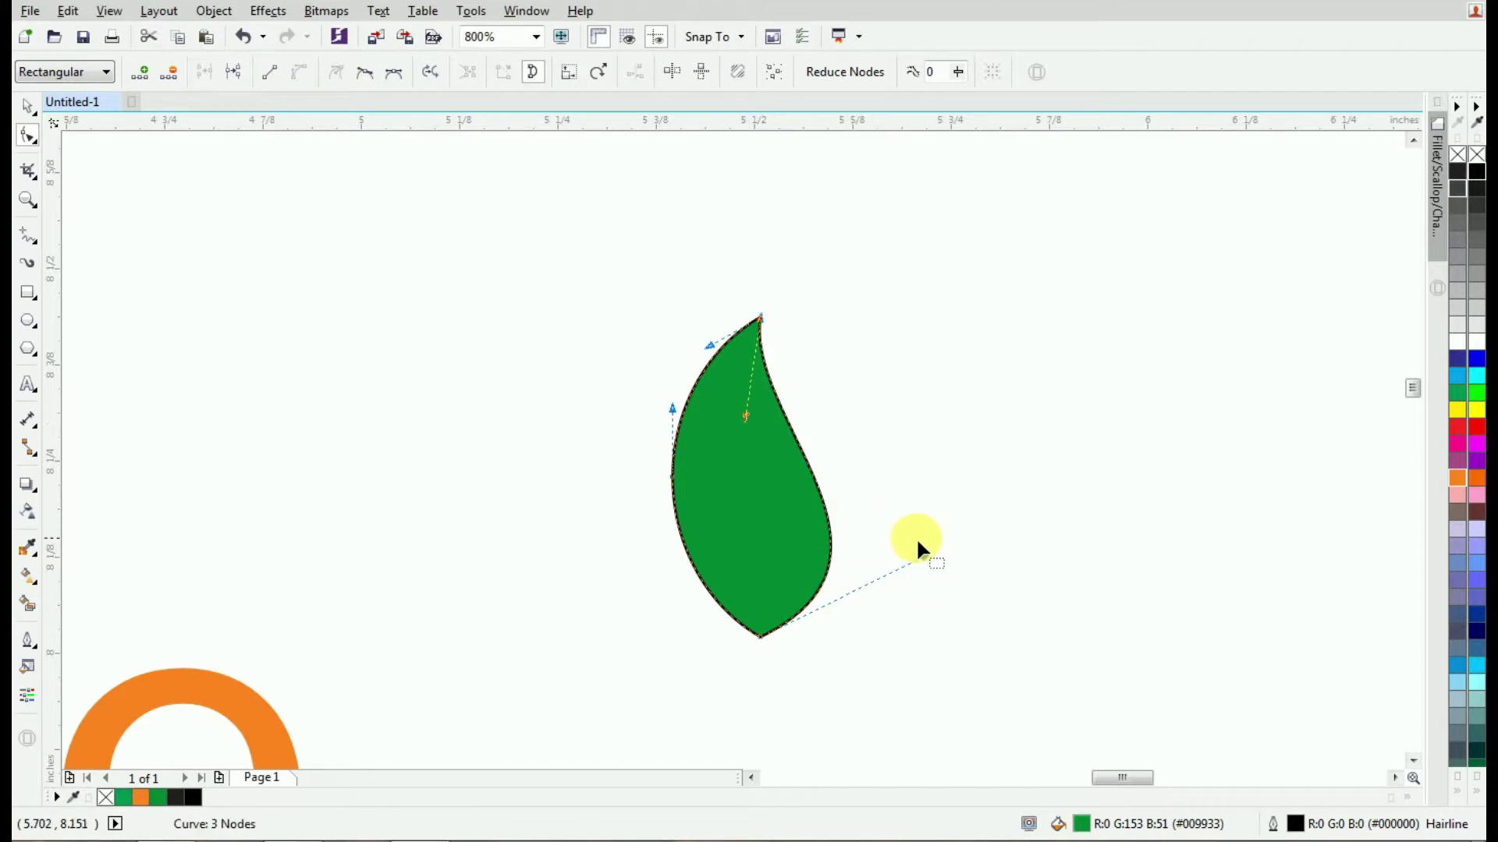
drag(923, 555, 936, 536)
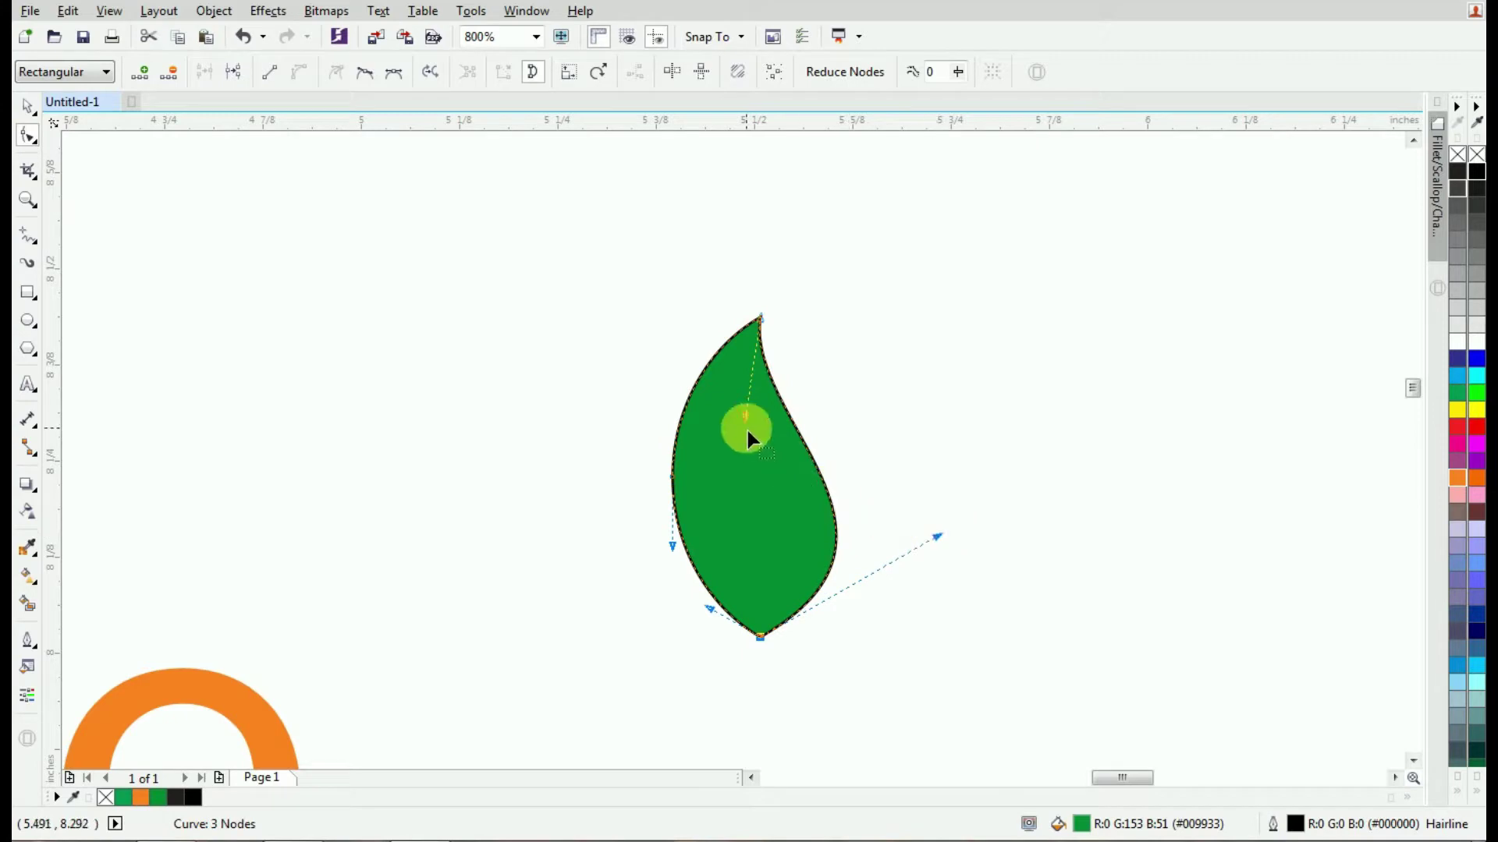
drag(745, 417, 747, 424)
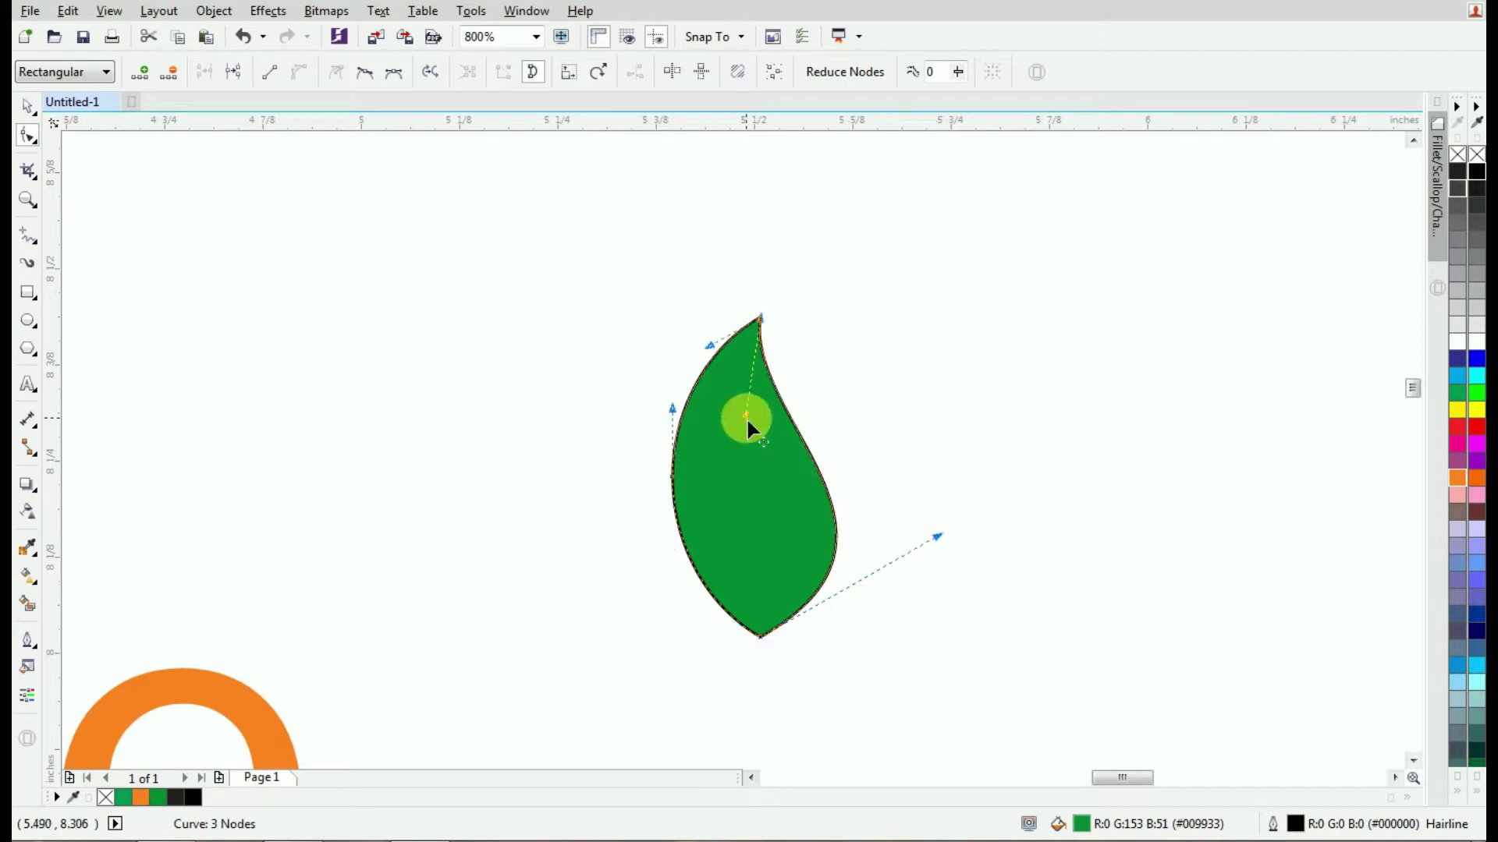
Remove the left node and curve the leaf's left edge into a teardrop.
double_click(672, 477)
click(747, 324)
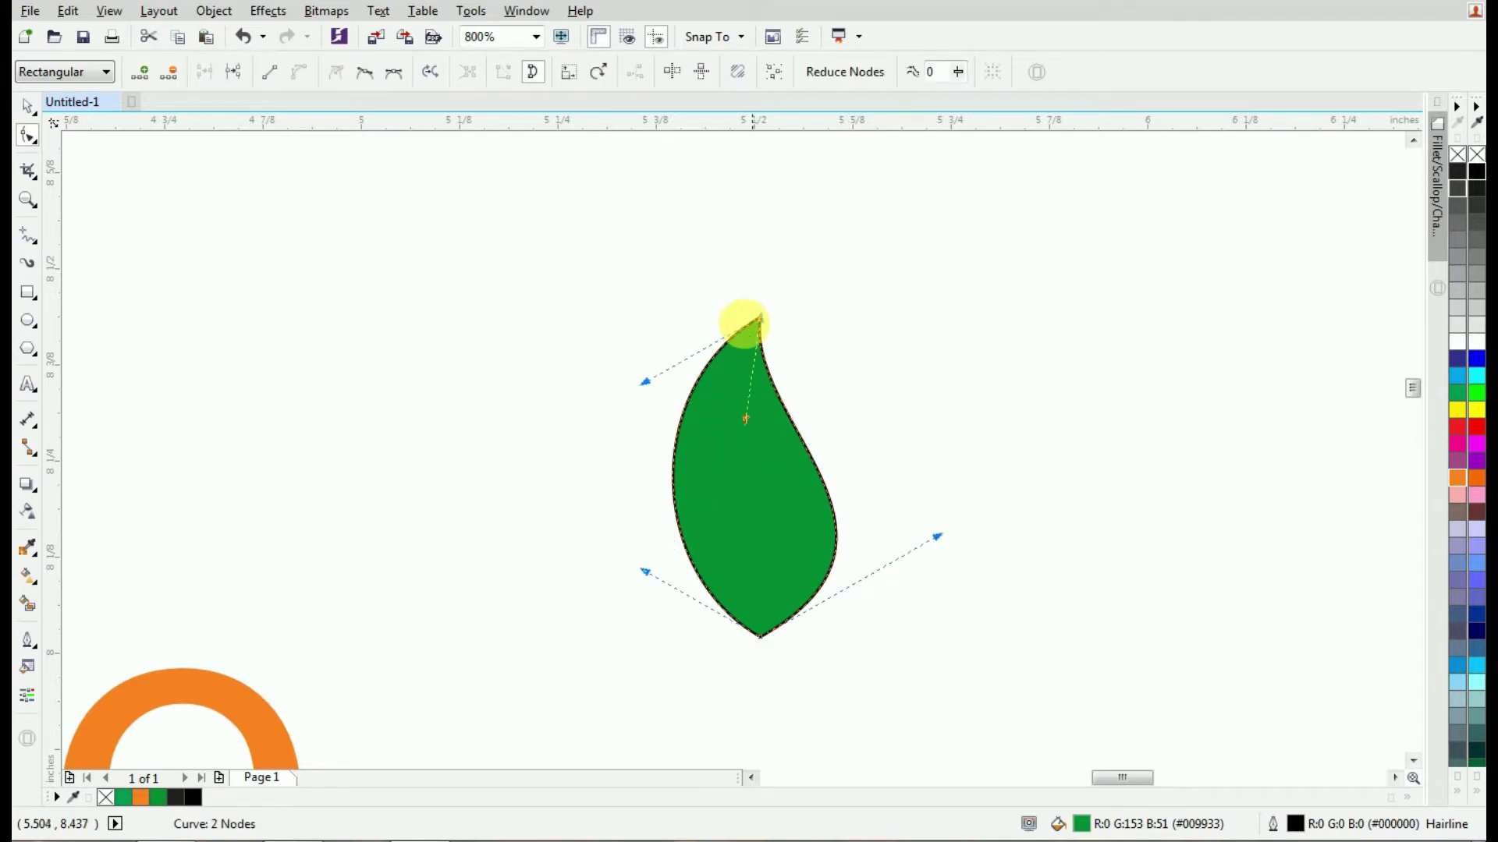
drag(652, 381, 652, 395)
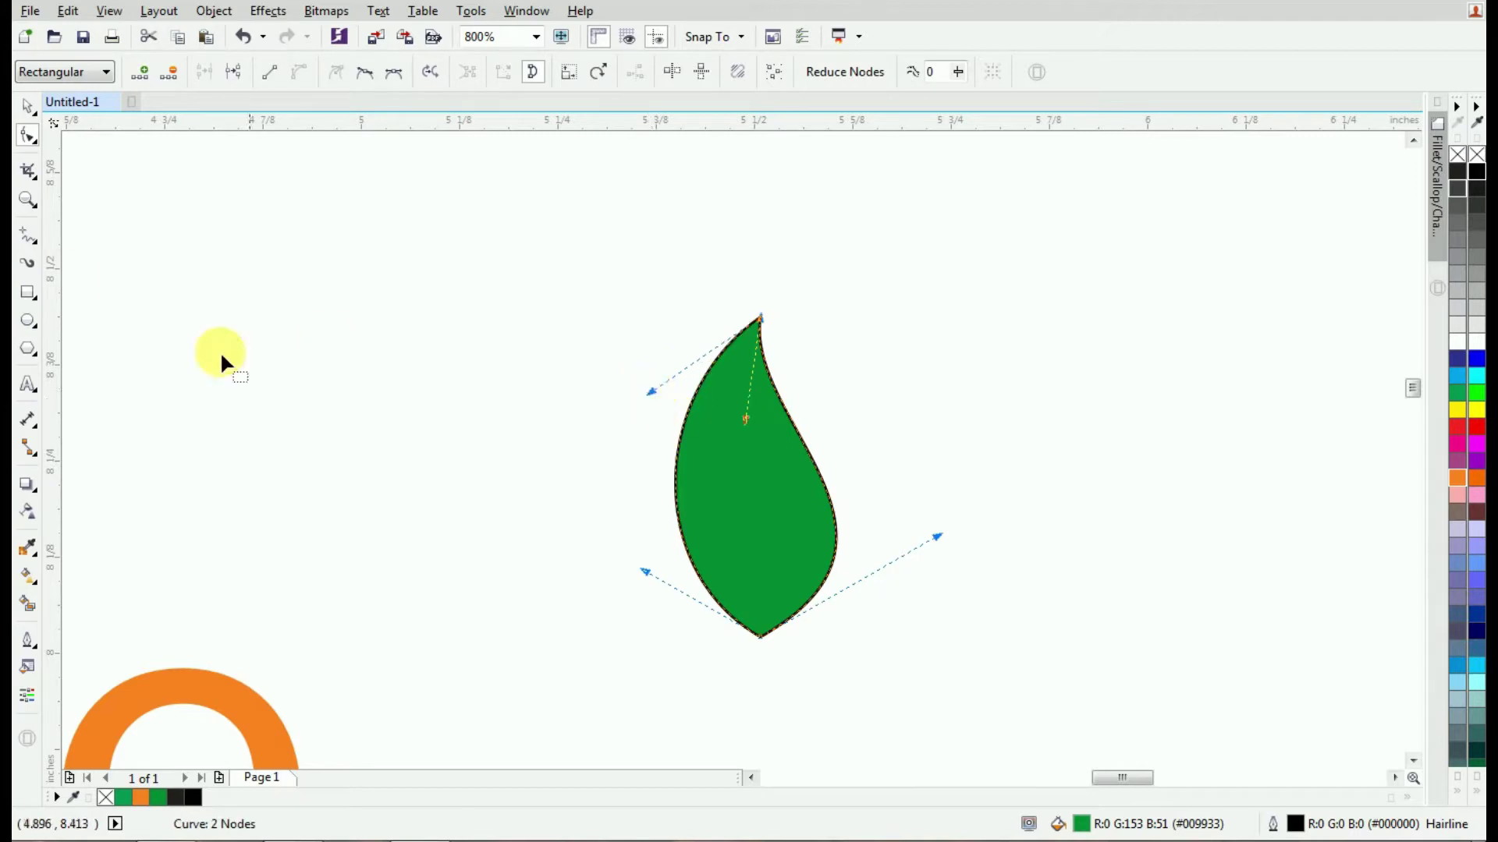
click(28, 349)
Draw a thin tall hairline triangle along the leaf's centre and tilt the leaf slightly.
mouse_move(641, 400)
mouse_down()
mouse_move(657, 734)
mouse_move(657, 648)
mouse_up()
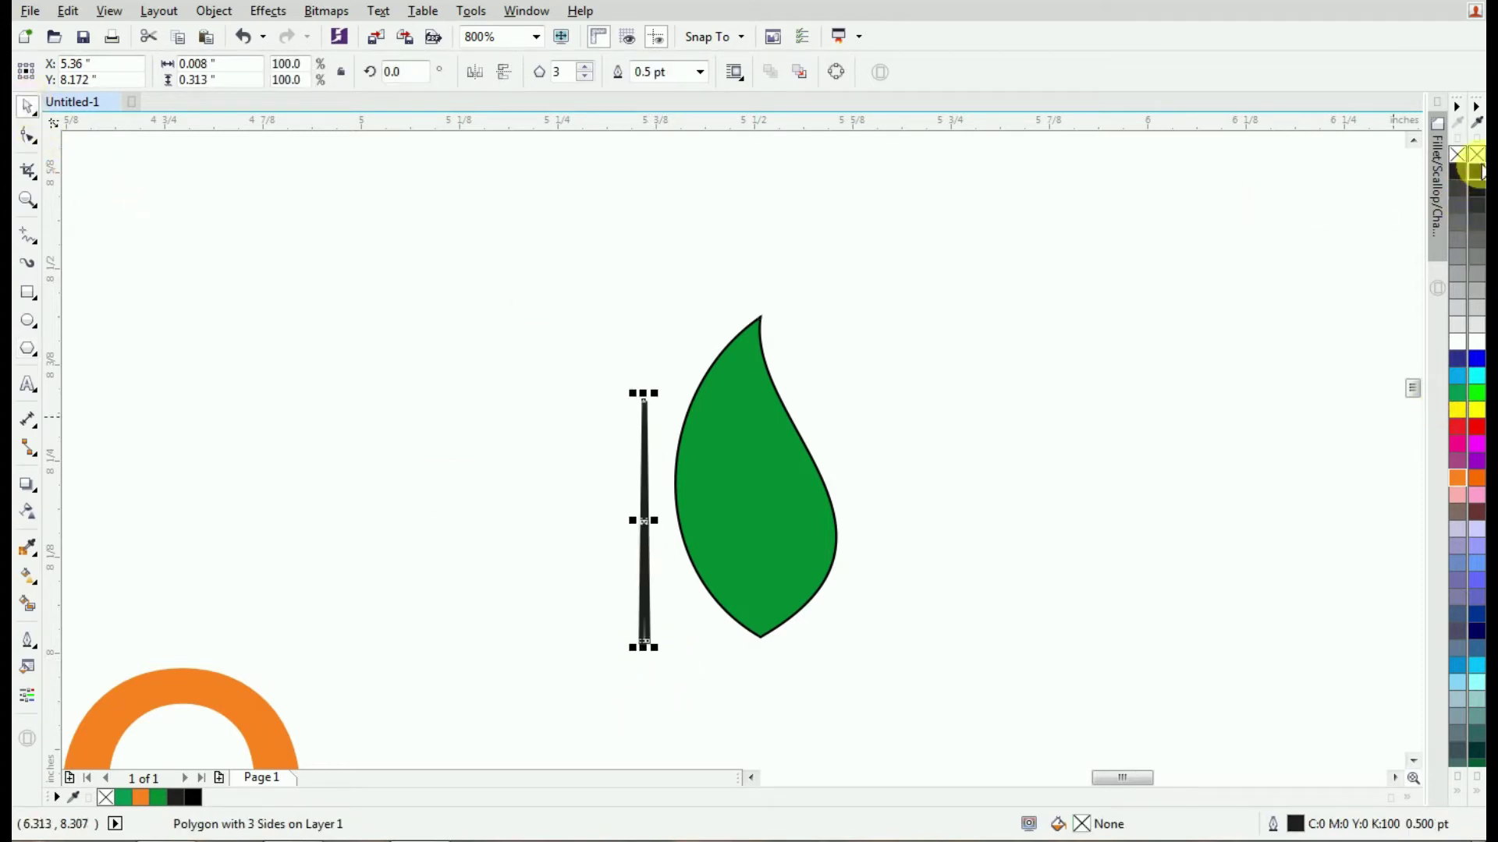
right_click(1476, 172)
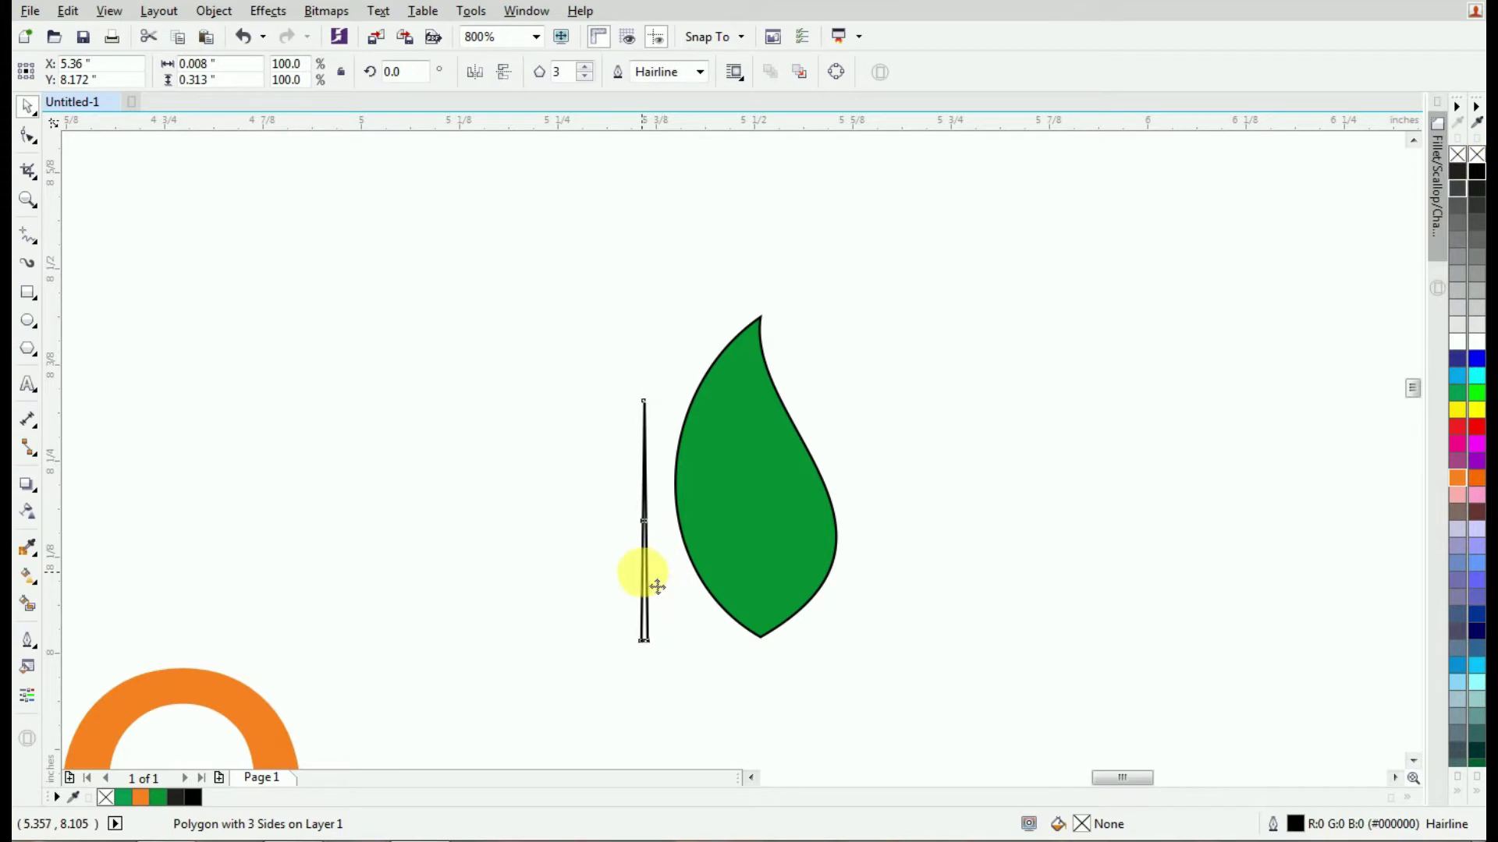
drag(657, 586, 772, 590)
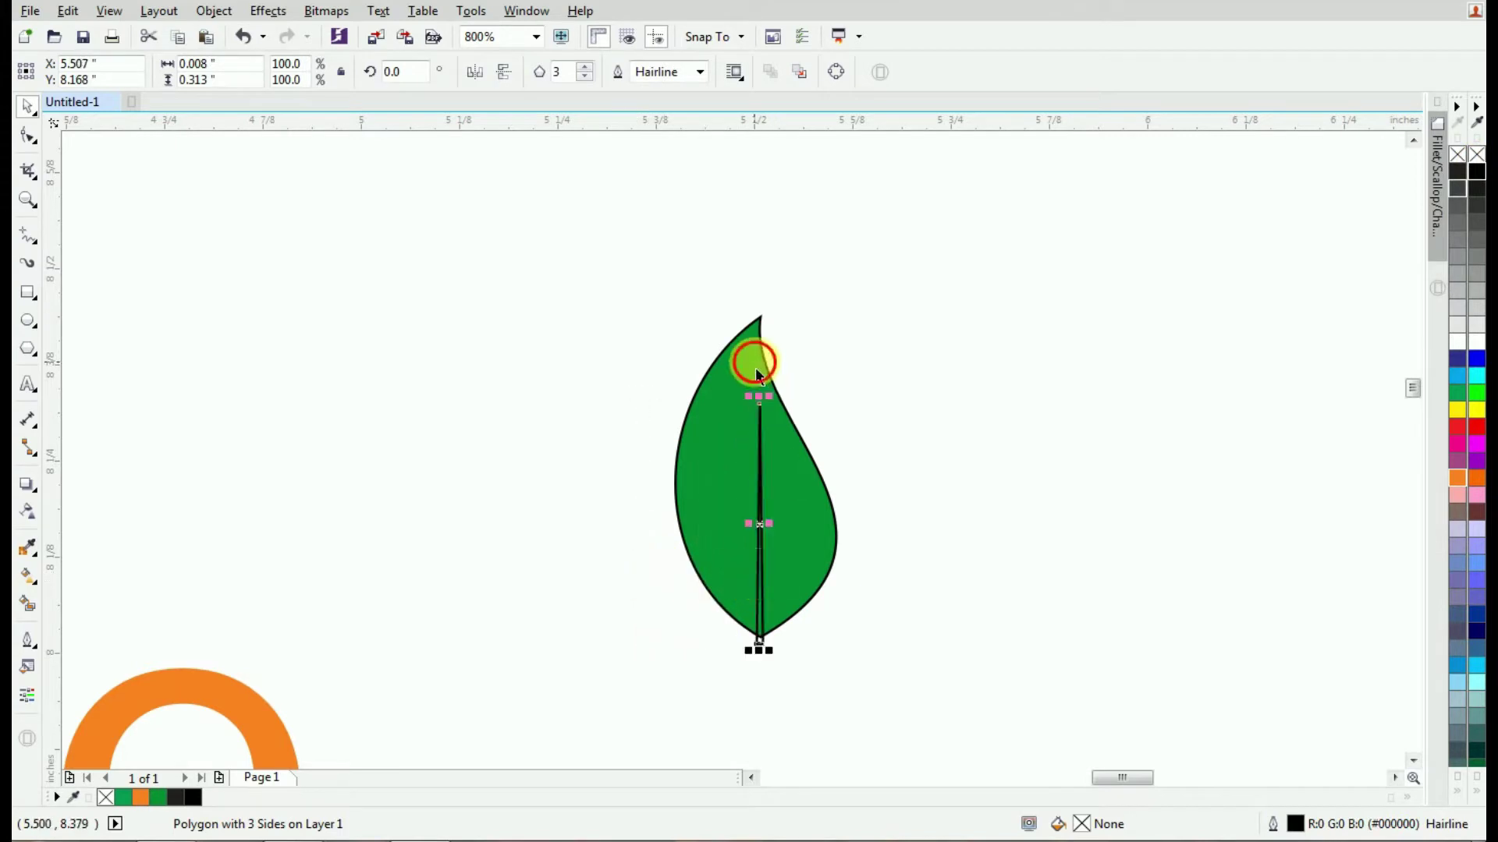
double_click(755, 357)
drag(845, 310, 872, 335)
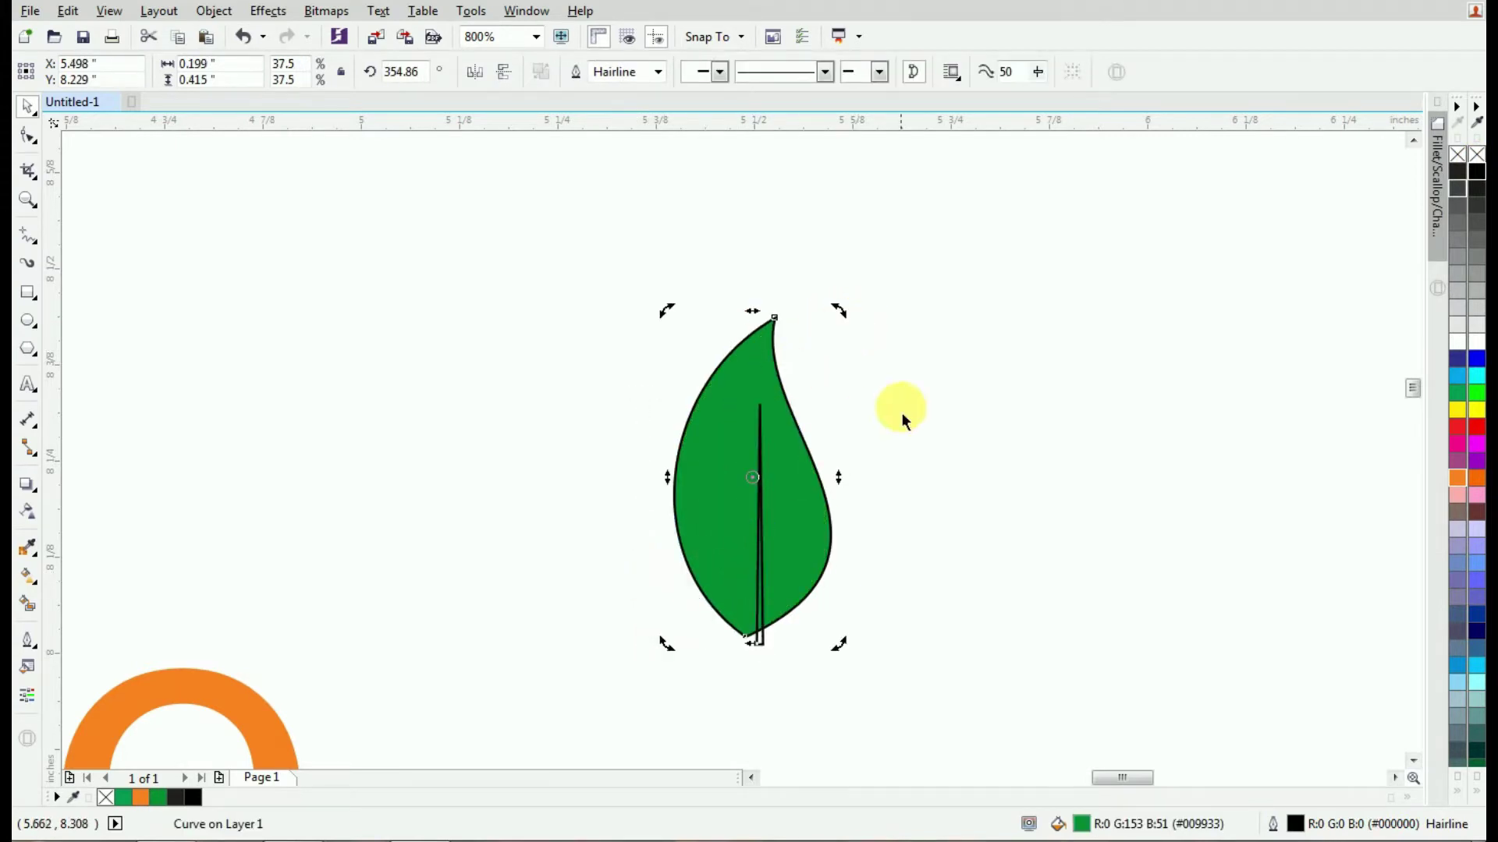
mouse_move(752, 576)
mouse_down()
mouse_move(760, 591)
mouse_move(742, 579)
mouse_up()
drag(756, 403, 779, 382)
Fill the triangle black and Trim it from the leaf to cut the central midrib.
click(785, 419)
scroll(784, 420, up, 1)
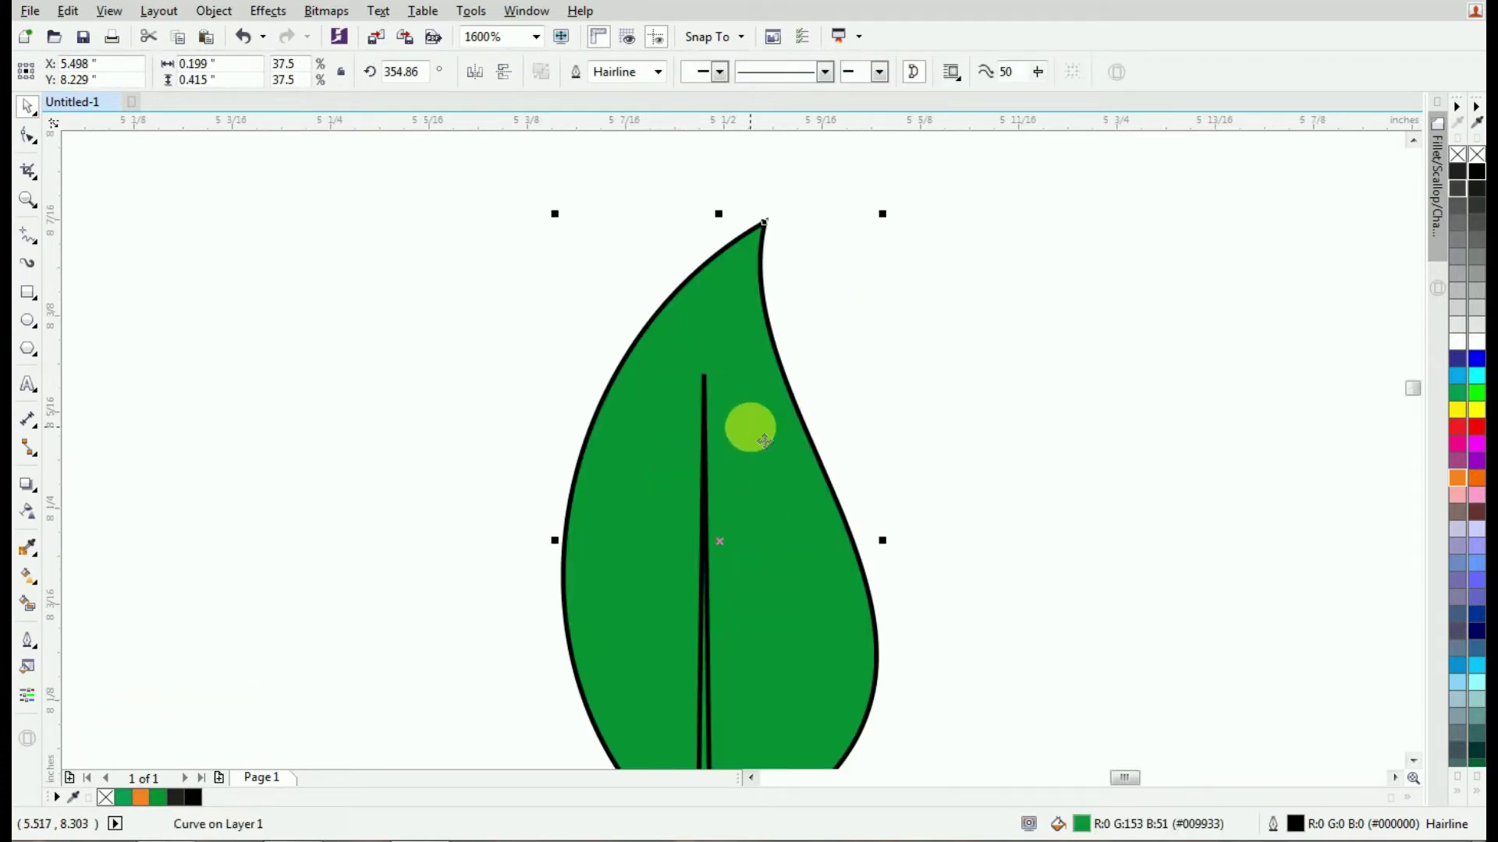
scroll(944, 363, down, 1)
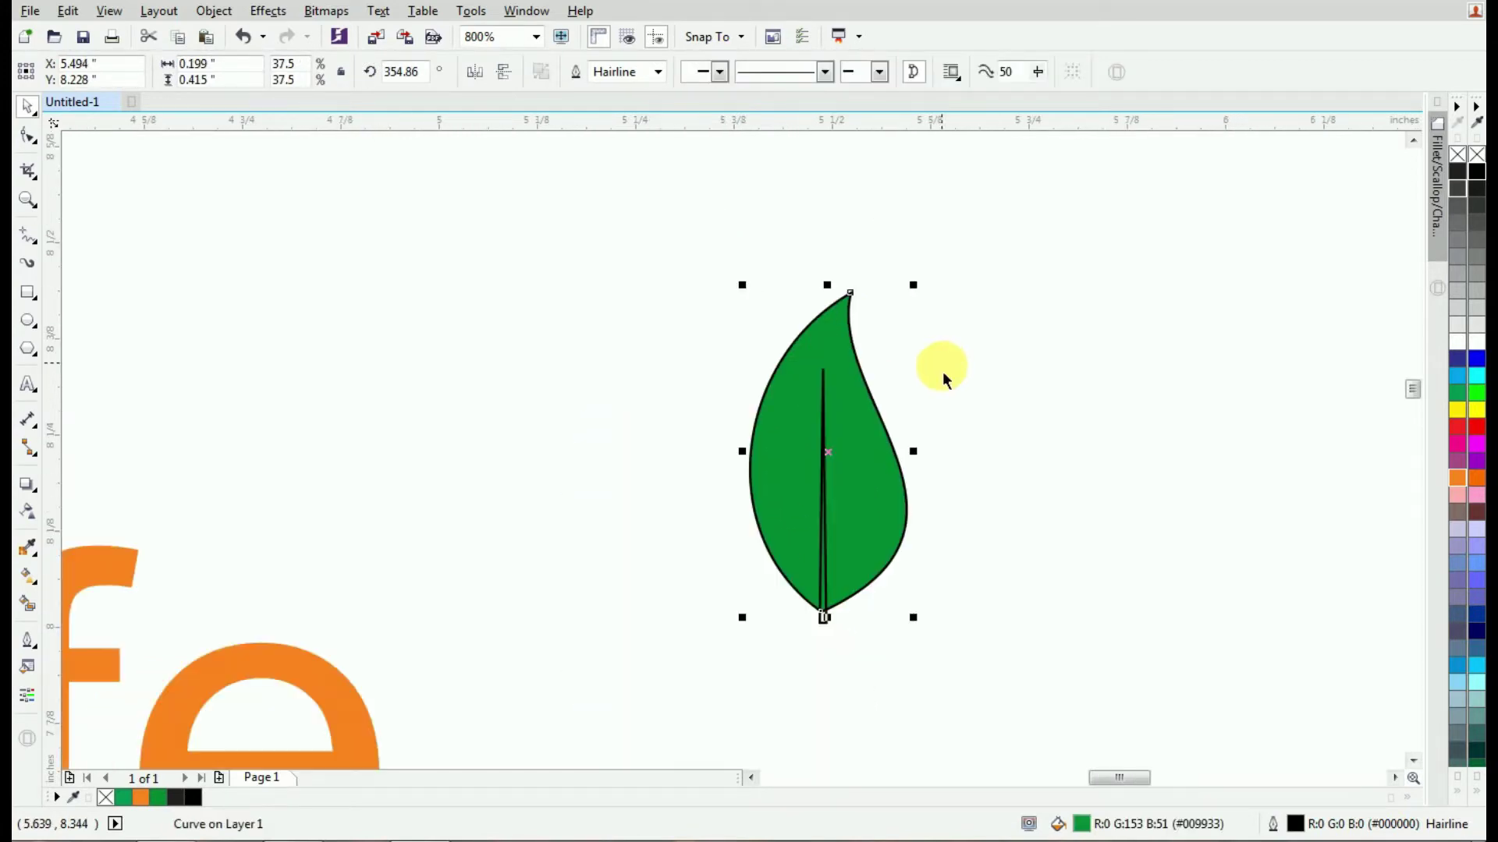
scroll(870, 512, up, 1)
click(787, 568)
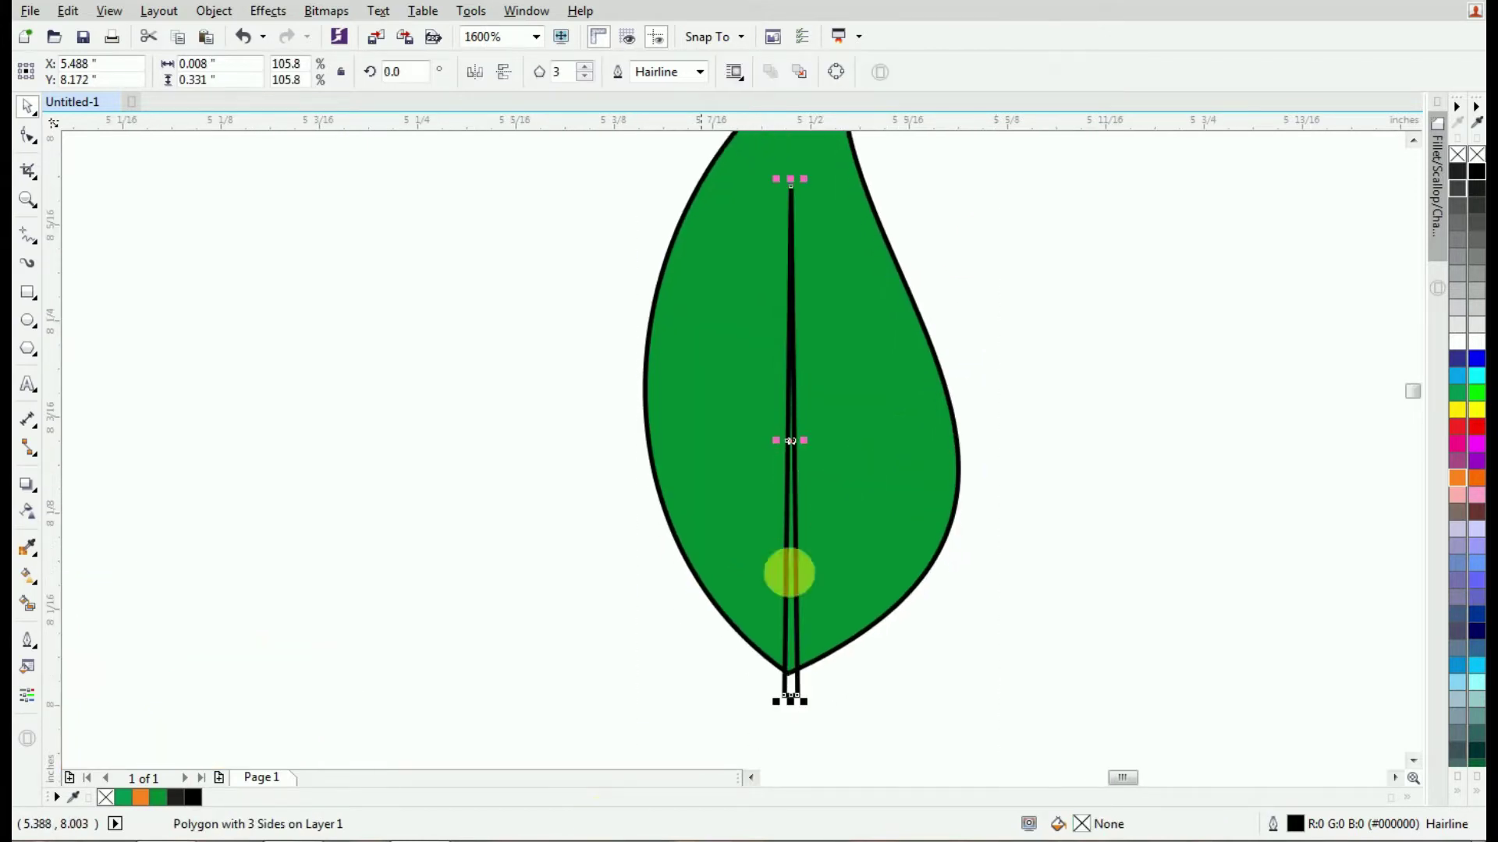
click(1477, 173)
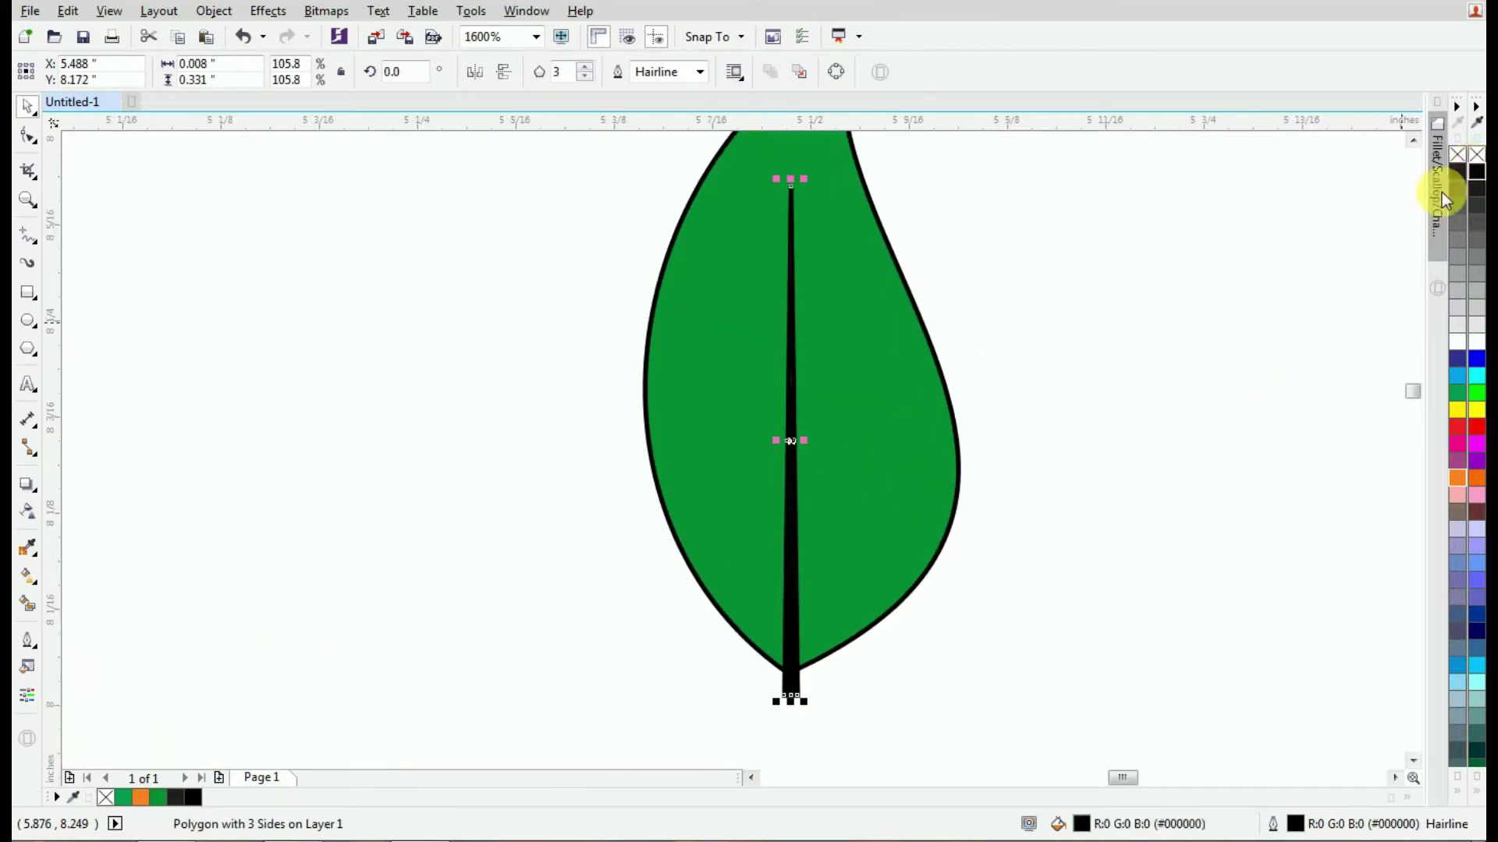
shift+click(864, 515)
click(605, 73)
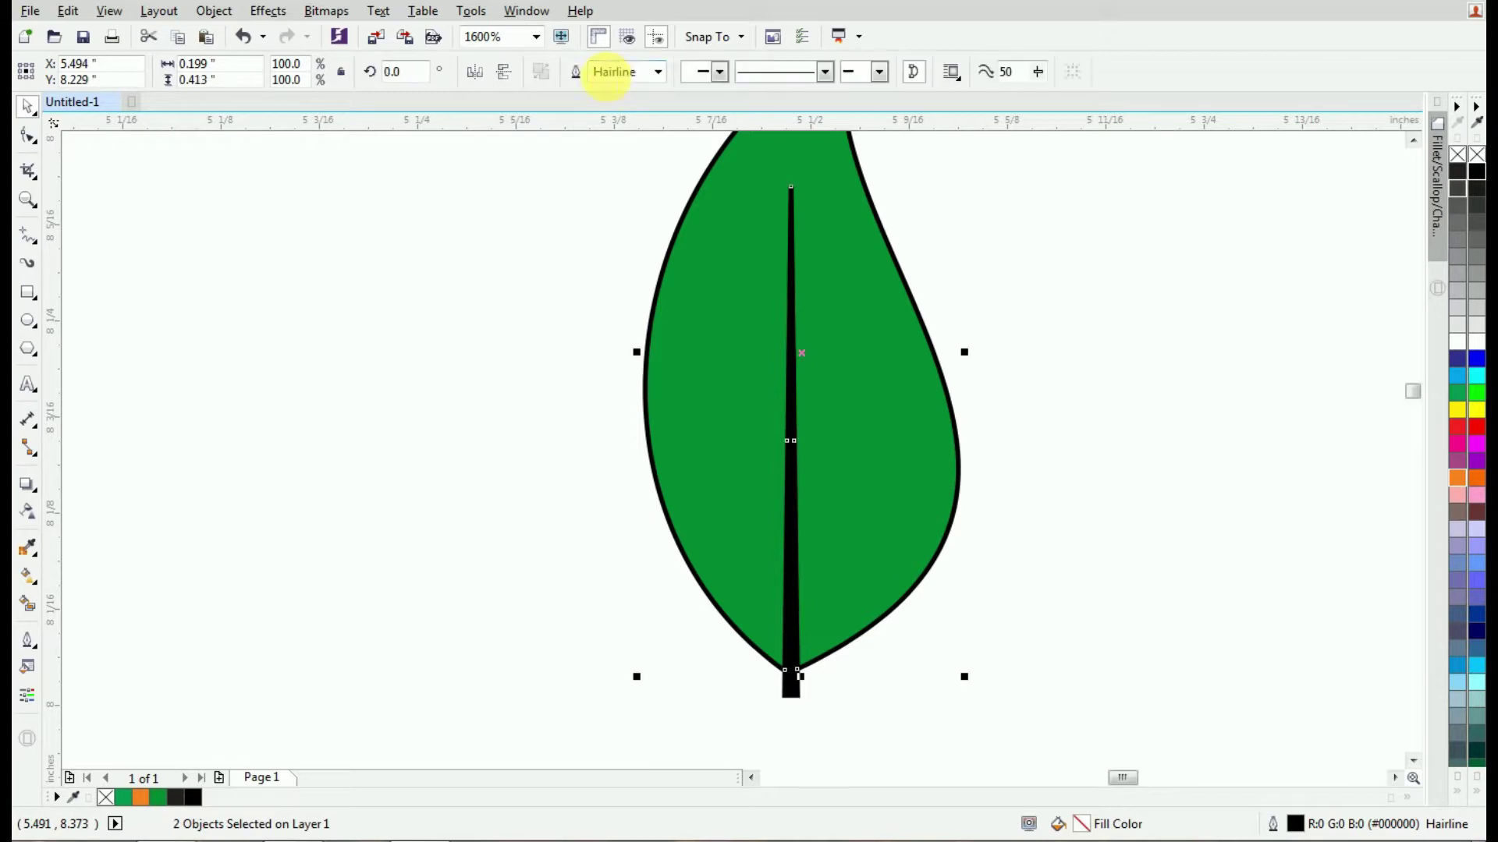
click(1147, 294)
Rotate the black triangle into a diagonal side vein.
click(786, 692)
scroll(796, 684, down, 1)
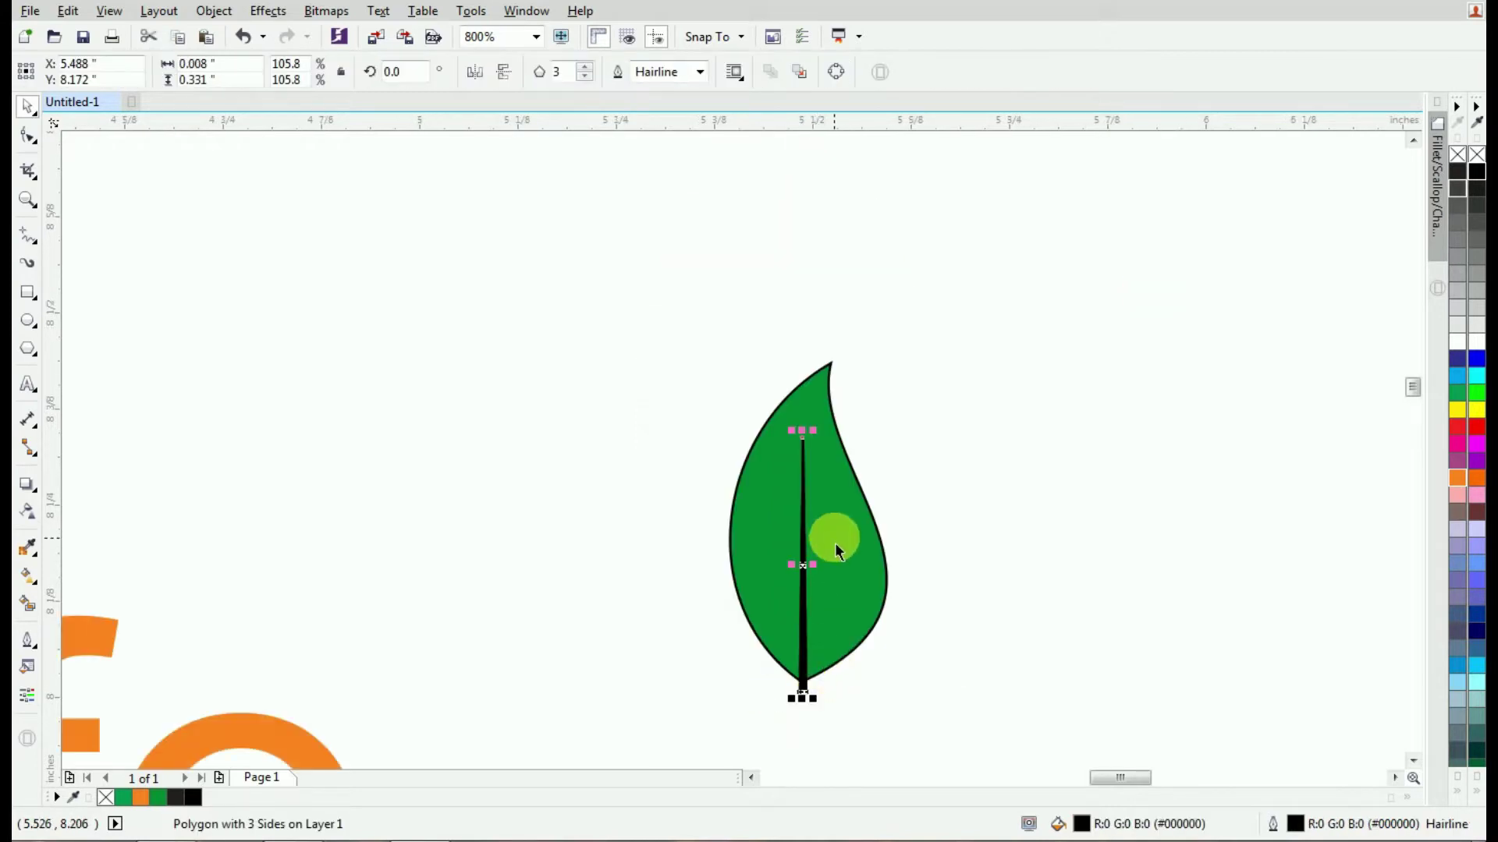
scroll(829, 535, up, 1)
click(772, 393)
mouse_move(787, 337)
mouse_down()
mouse_move(860, 479)
mouse_move(829, 516)
mouse_up()
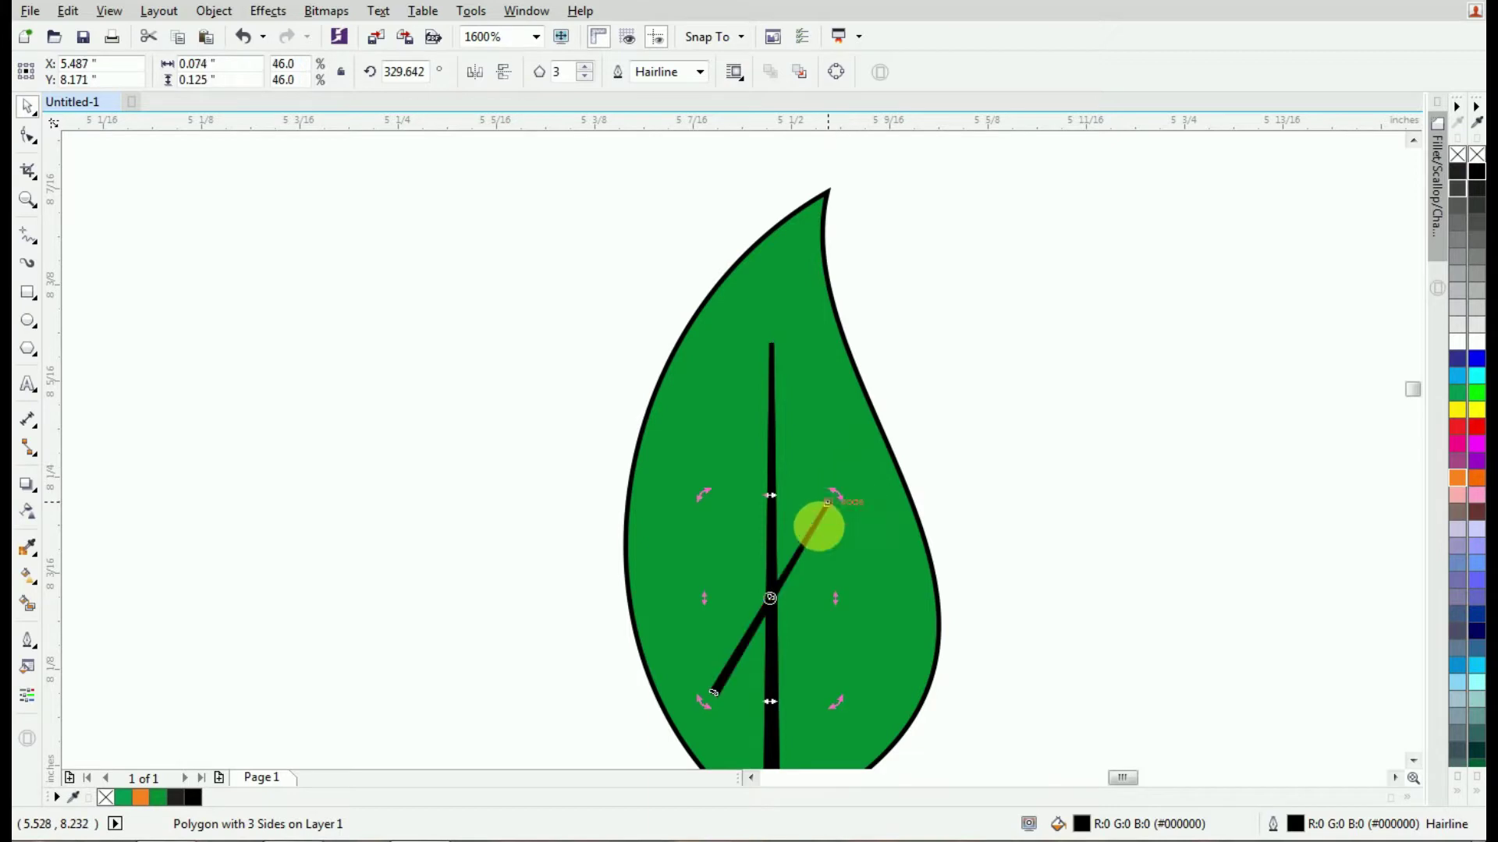
click(771, 687)
scroll(828, 364, down, 1)
scroll(819, 465, up, 1)
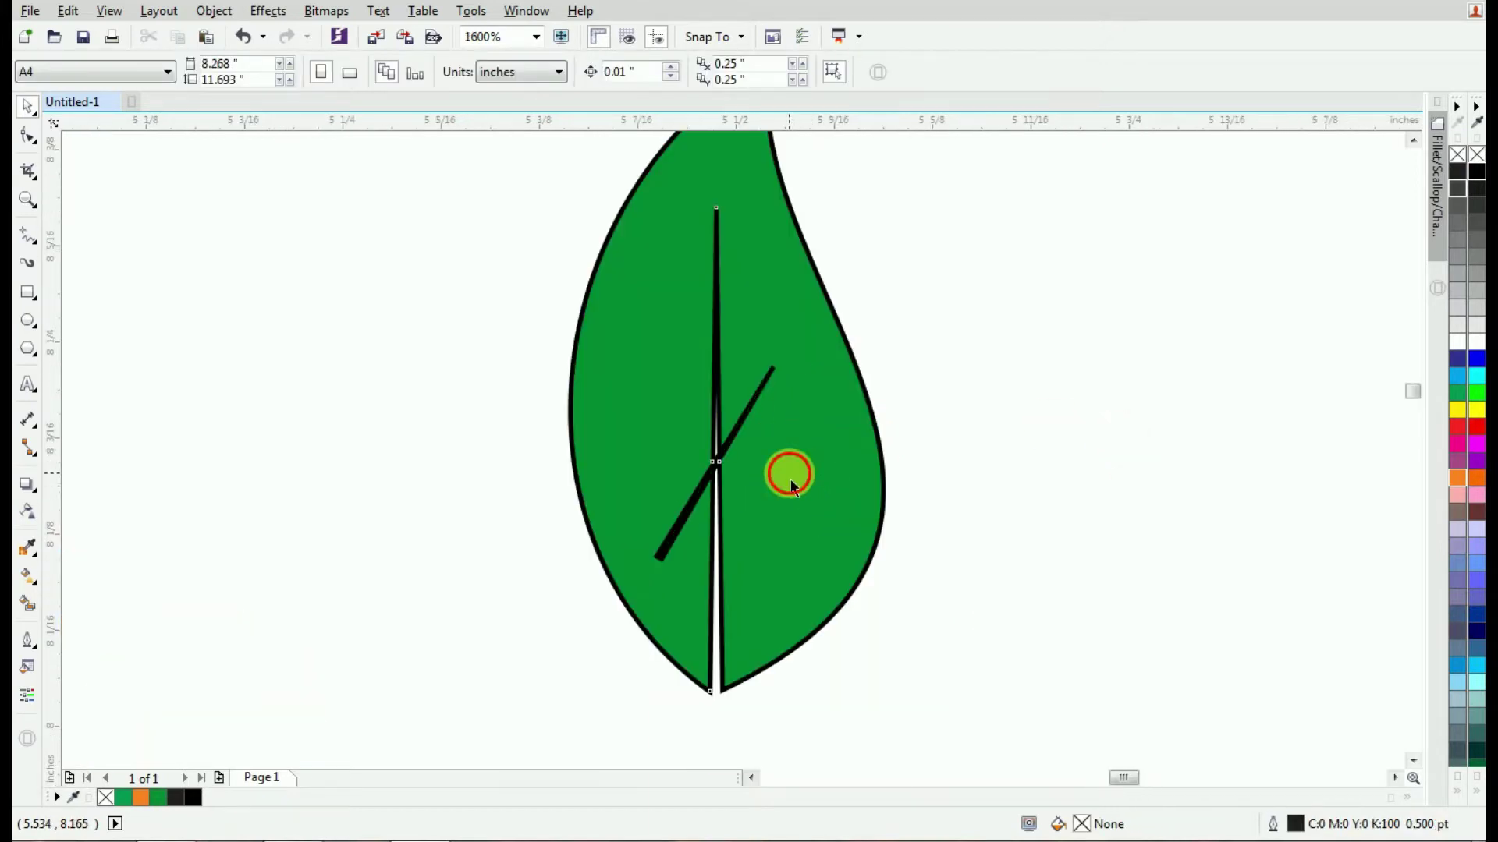
Remove the leaf's outline and make the resized vein white with a white outline.
click(789, 474)
right_click(1458, 154)
click(986, 301)
key(Tab)
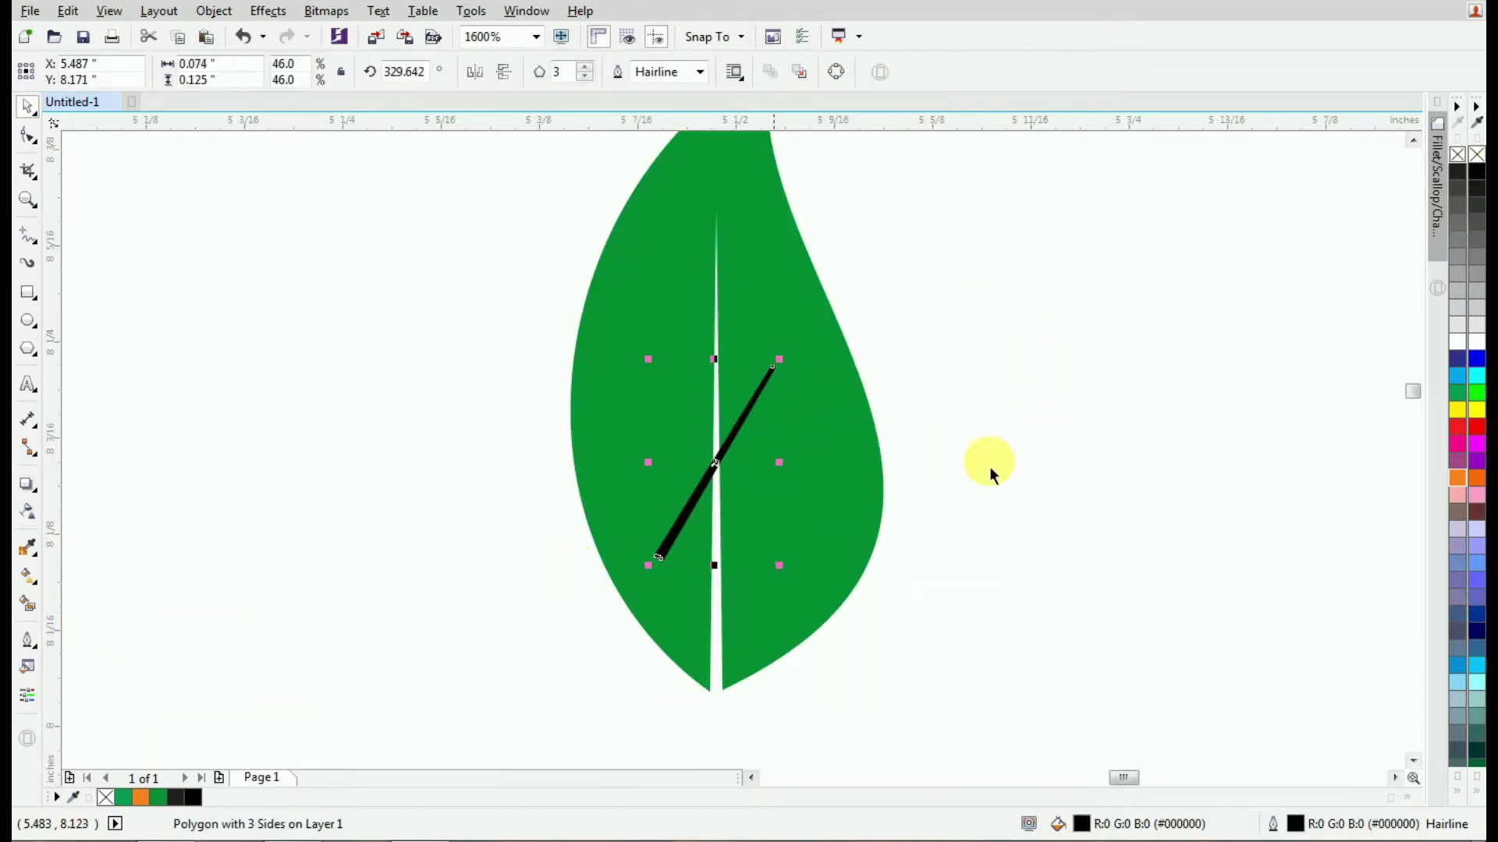
right_click(1457, 153)
click(1461, 337)
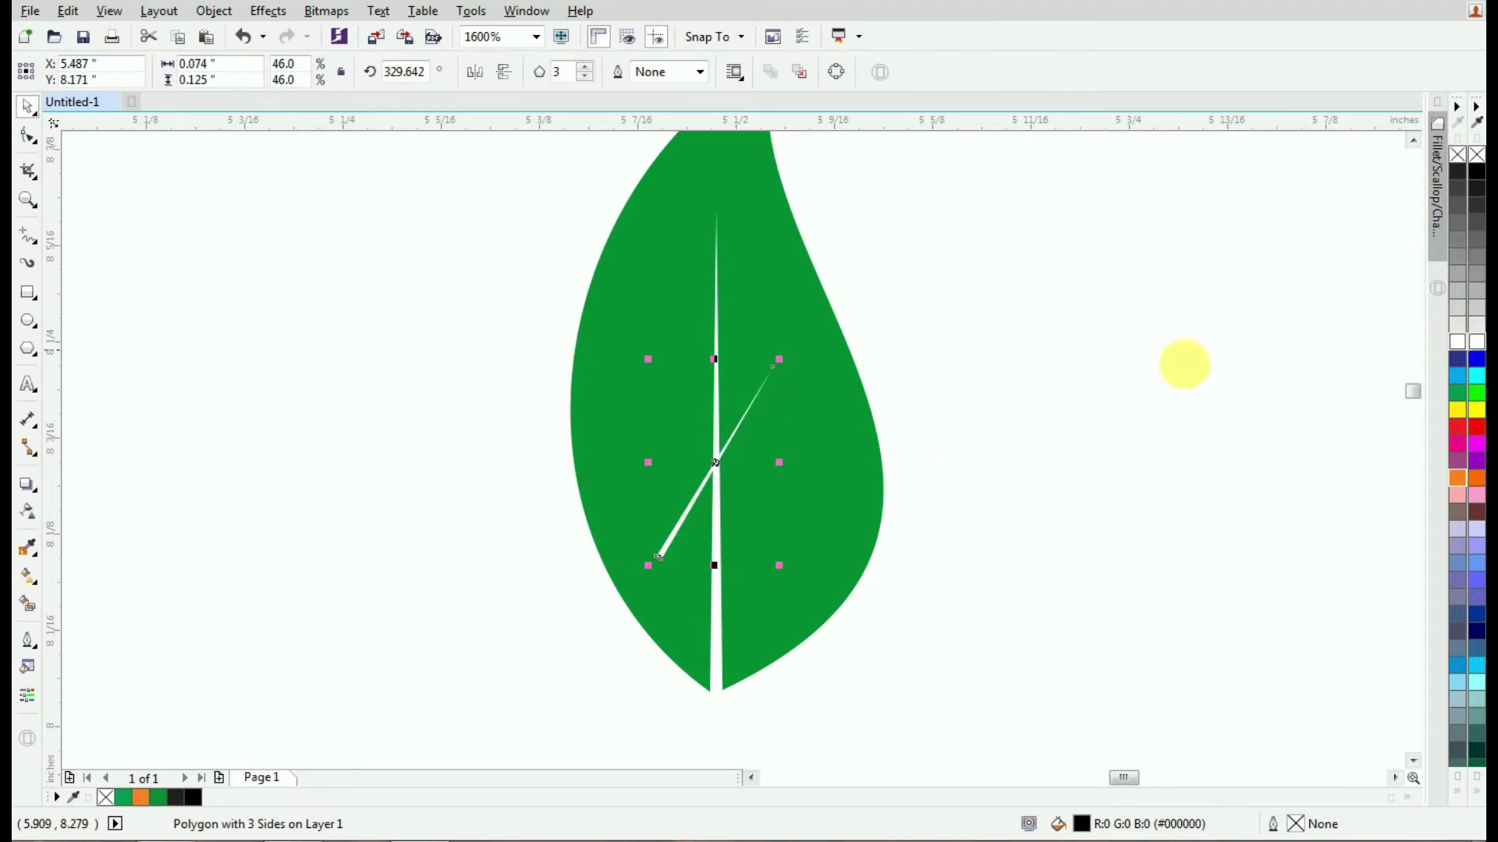
mouse_move(778, 462)
mouse_down()
mouse_move(825, 478)
mouse_move(747, 479)
mouse_up()
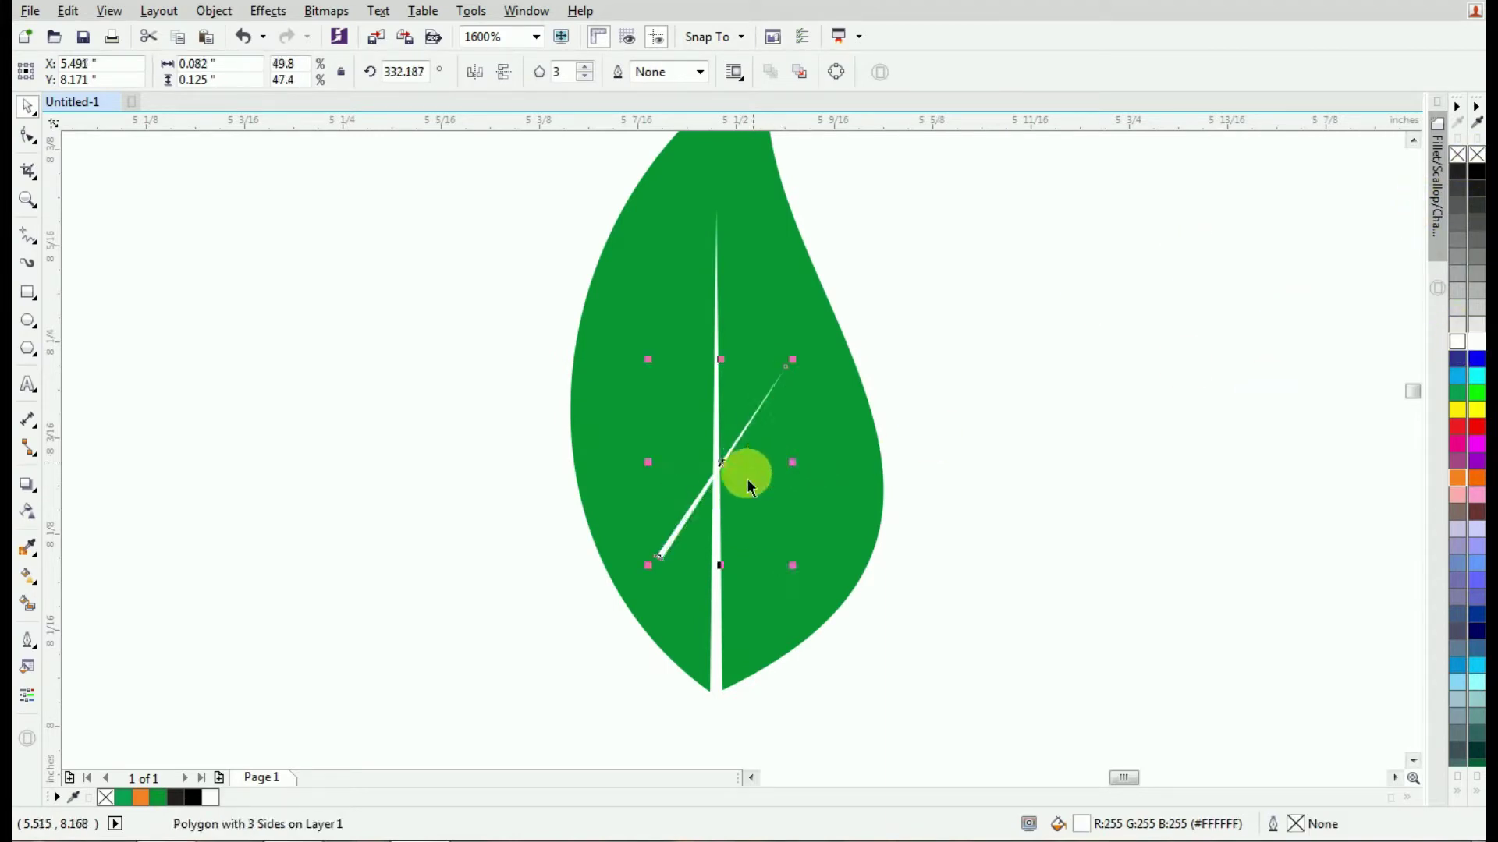
drag(782, 394, 713, 502)
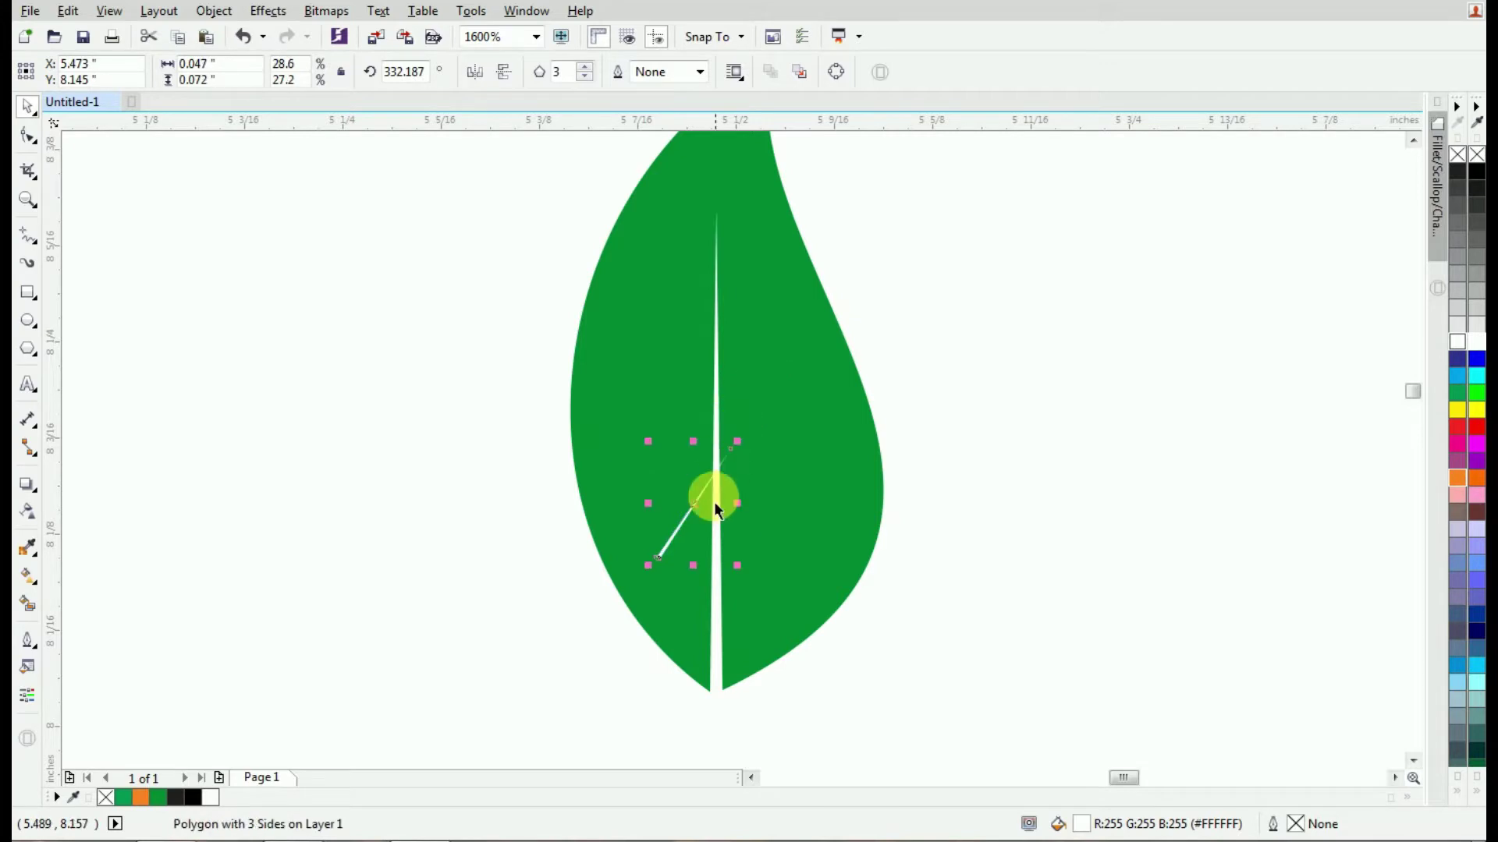
key(F10)
click(31, 113)
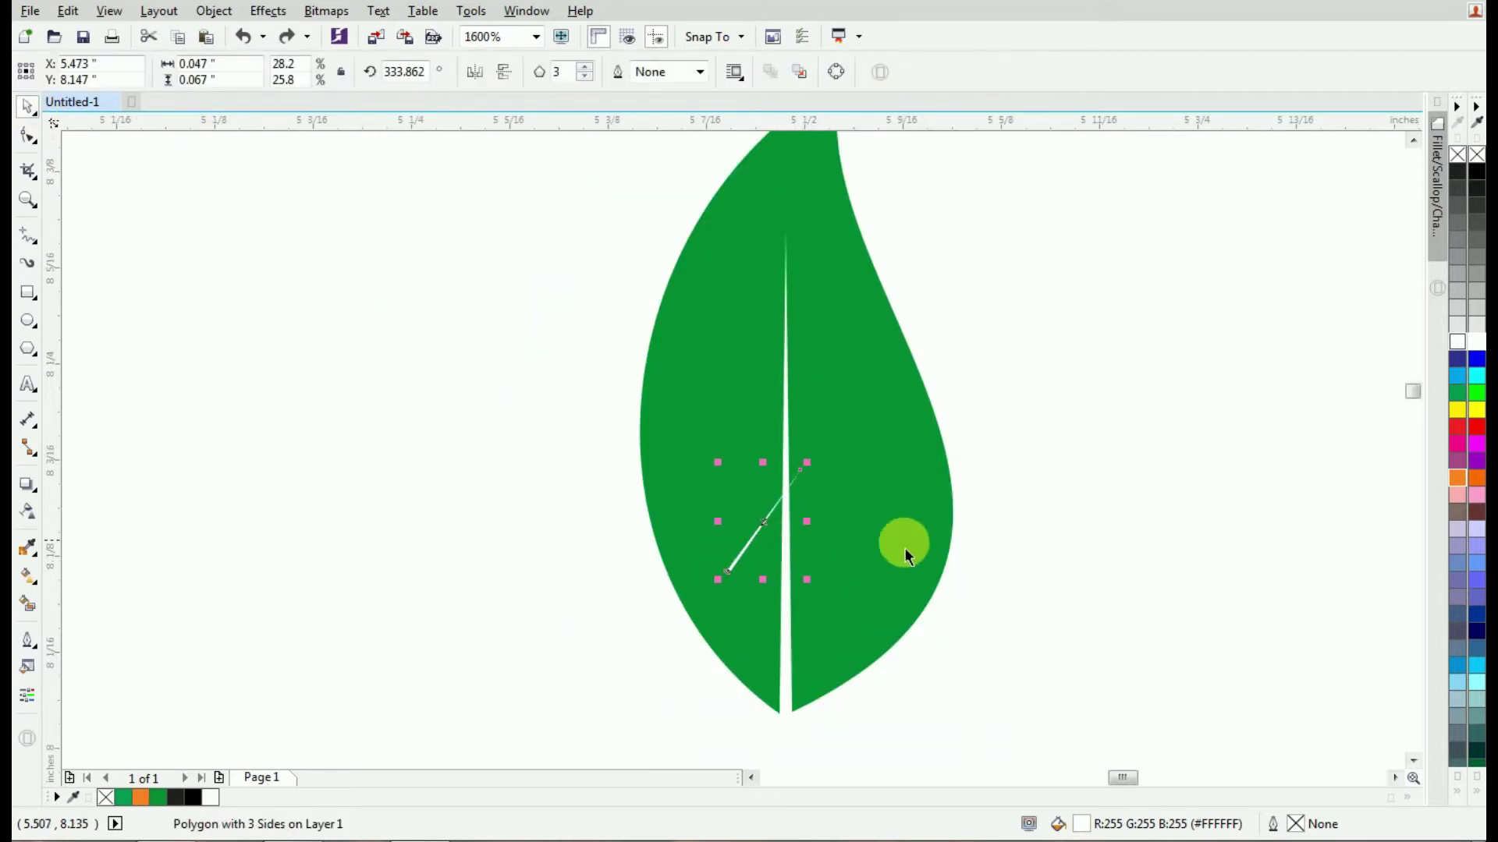
right_click(1457, 341)
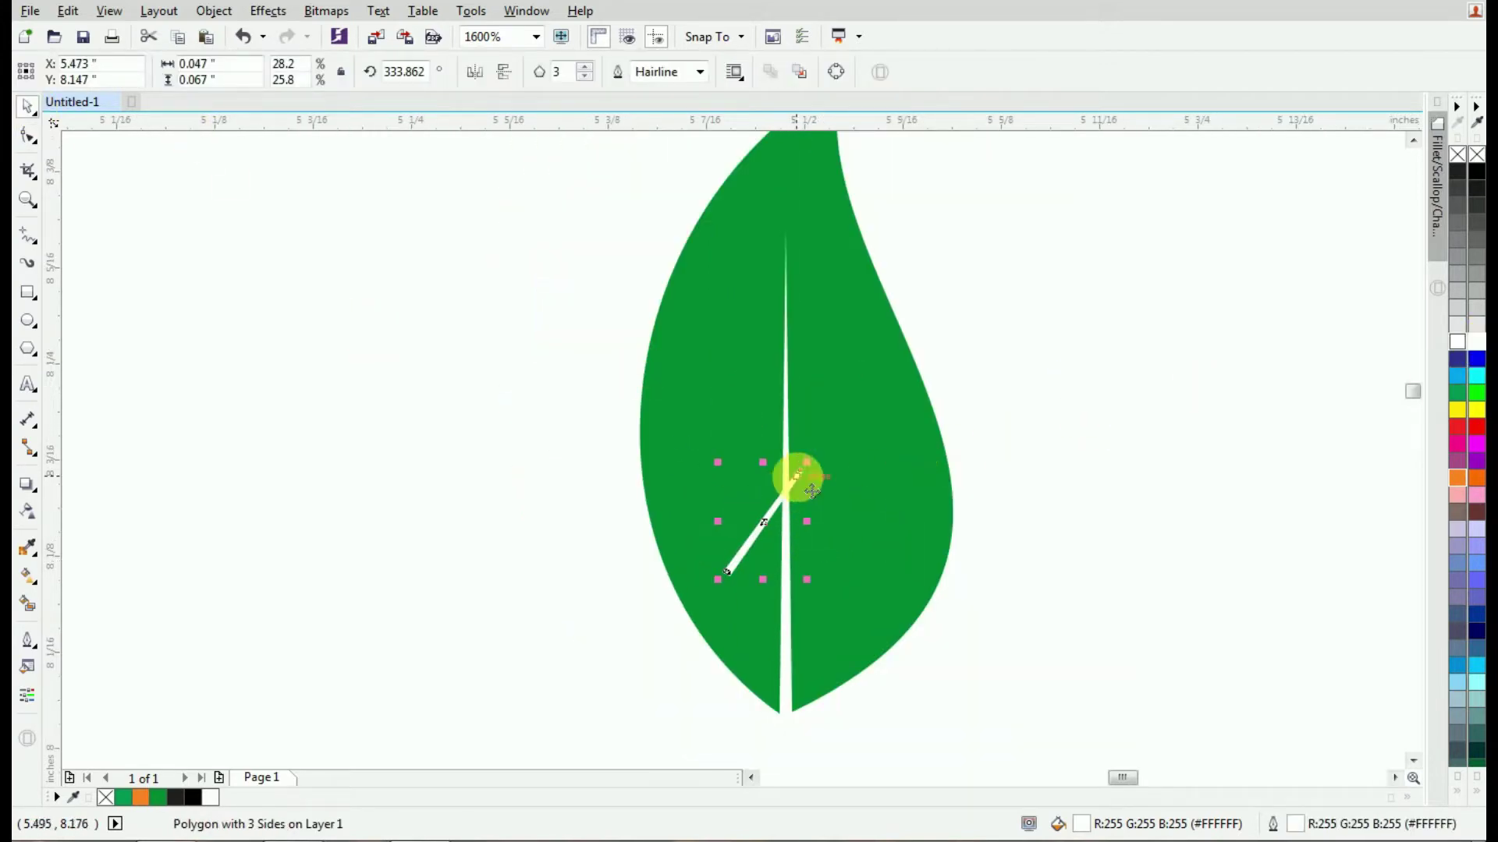
Copy and mirror the vein into four side veins, Trim them from the leaf, delete leftovers.
drag(811, 491, 841, 448)
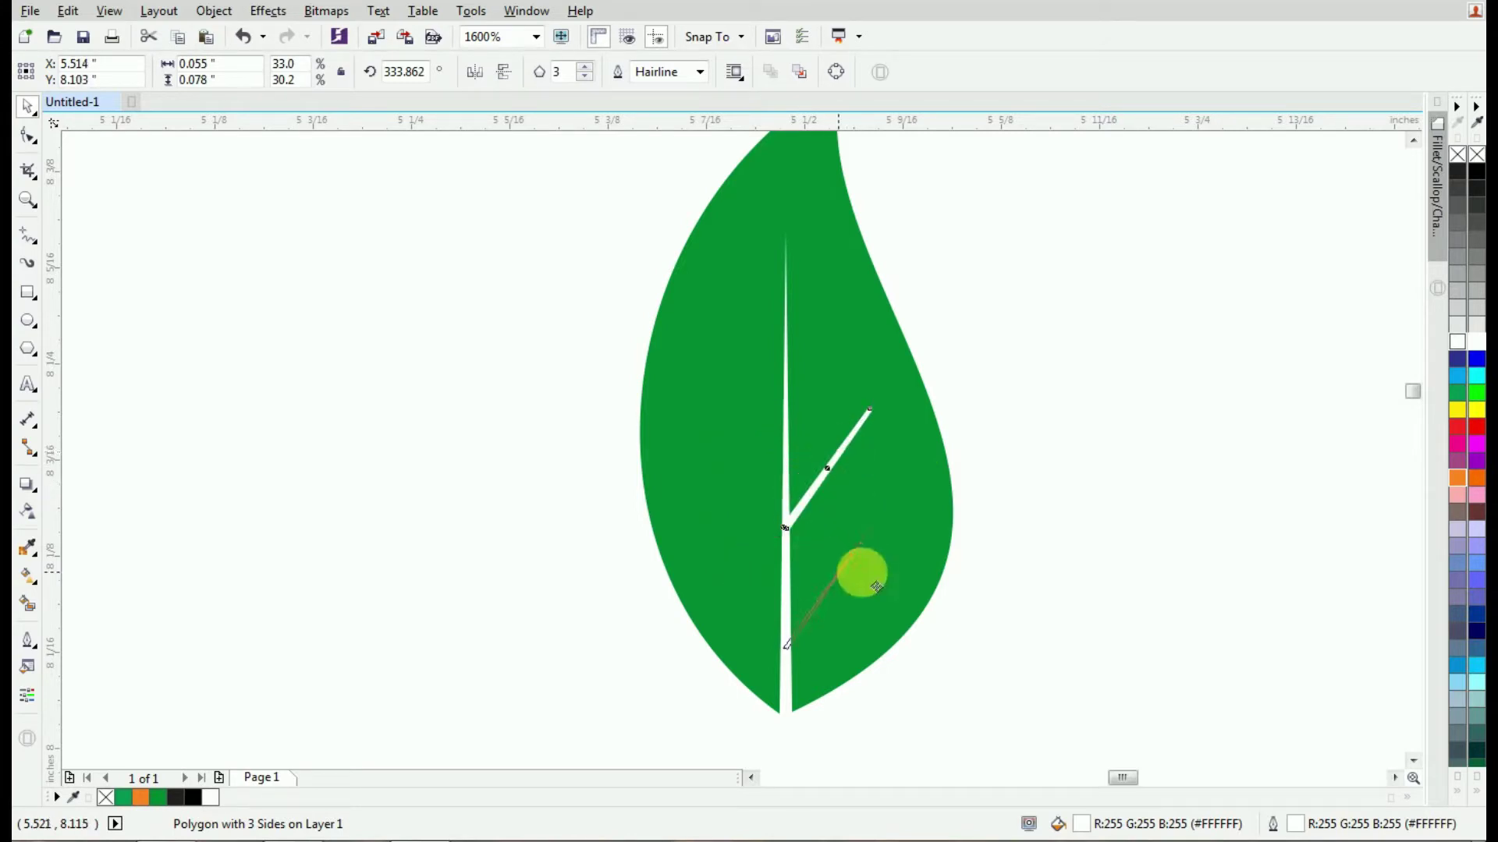
drag(839, 453, 839, 580)
shift+click(826, 468)
drag(876, 655, 738, 662)
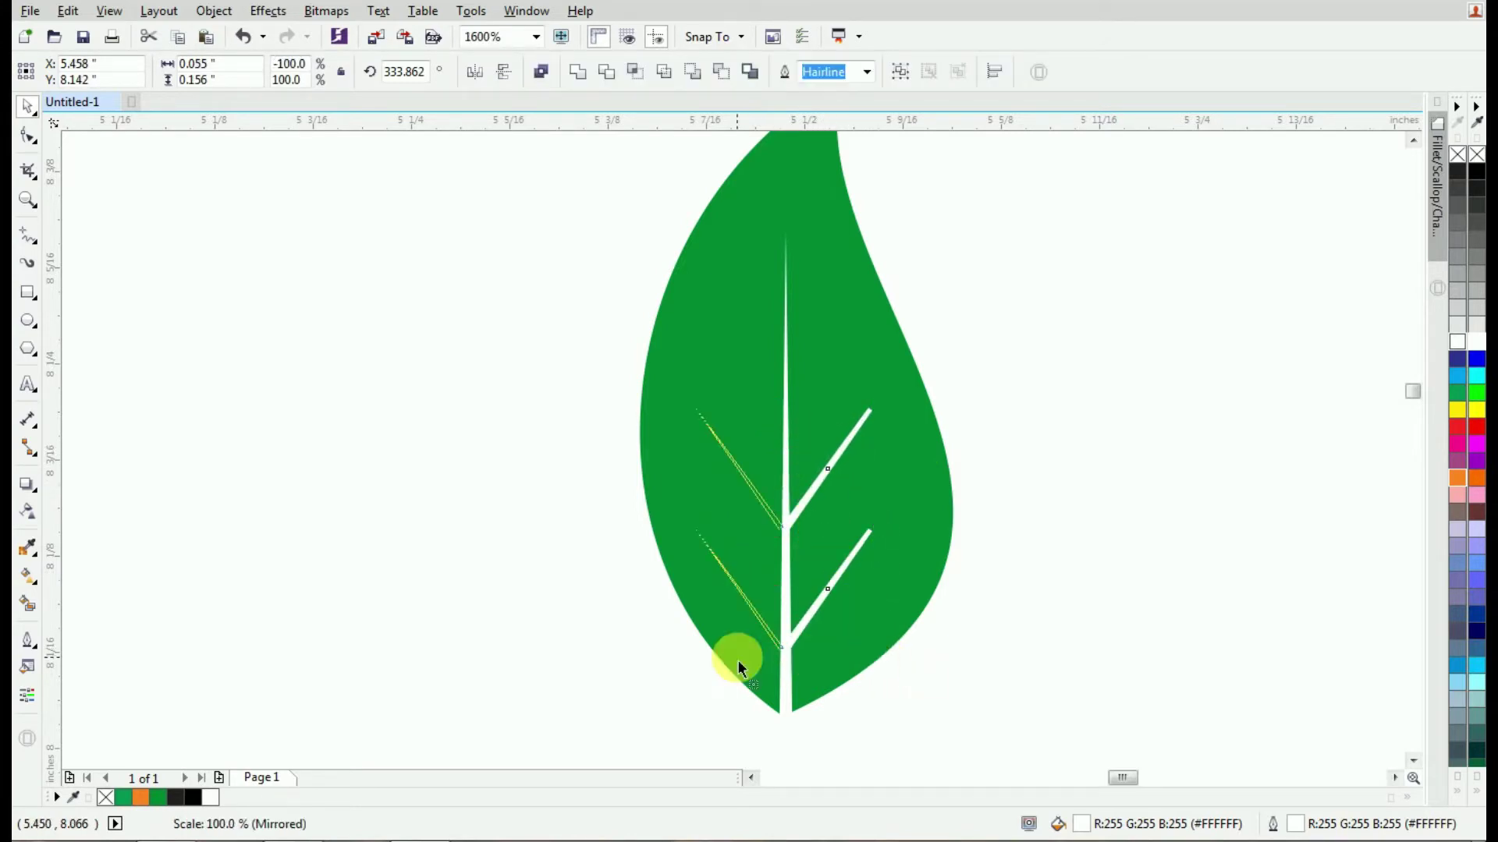
shift+click(772, 378)
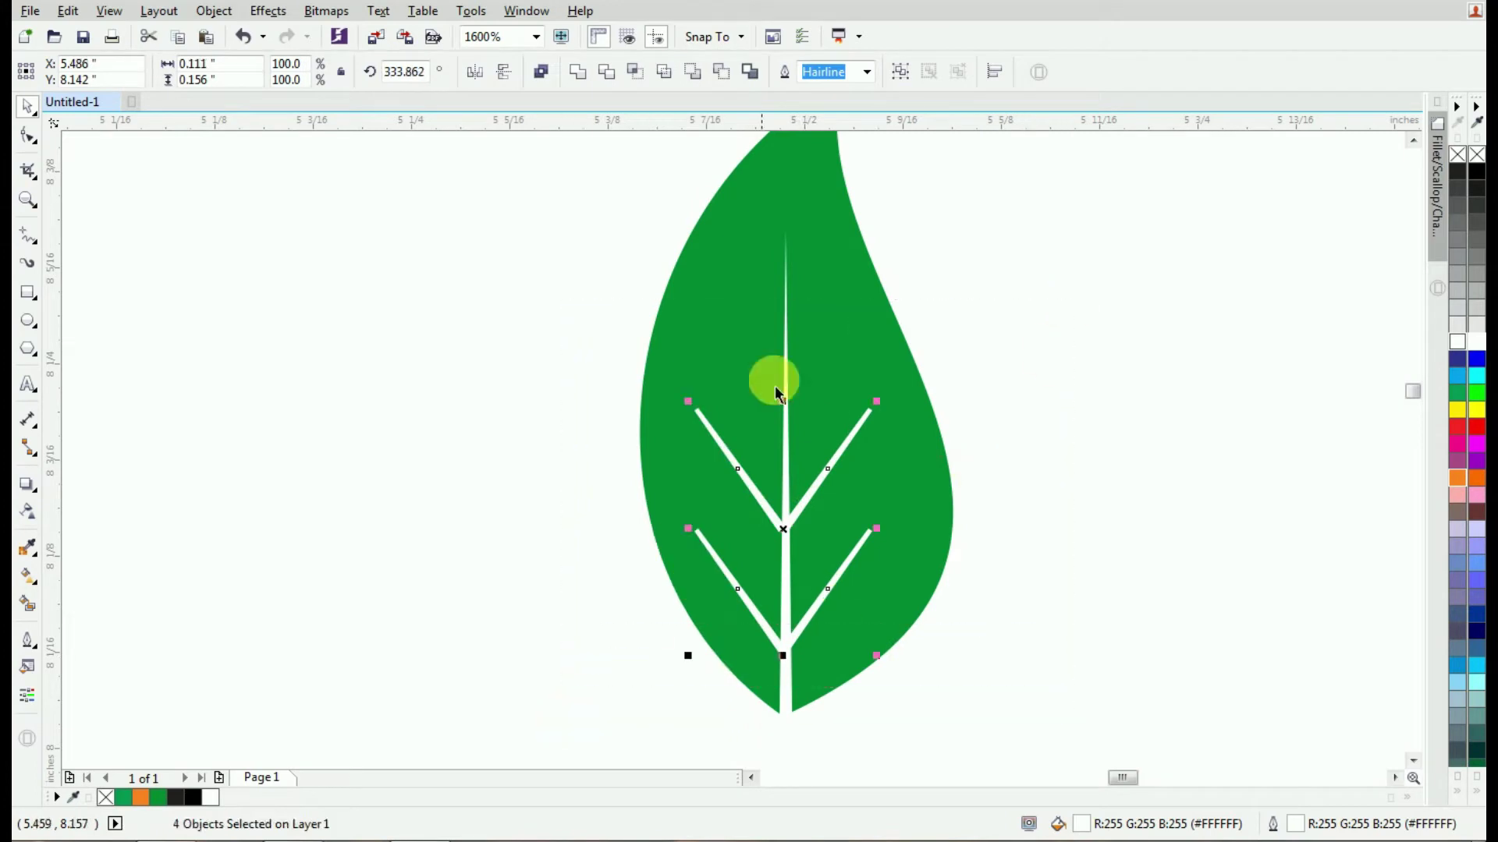
click(608, 75)
key(Delete)
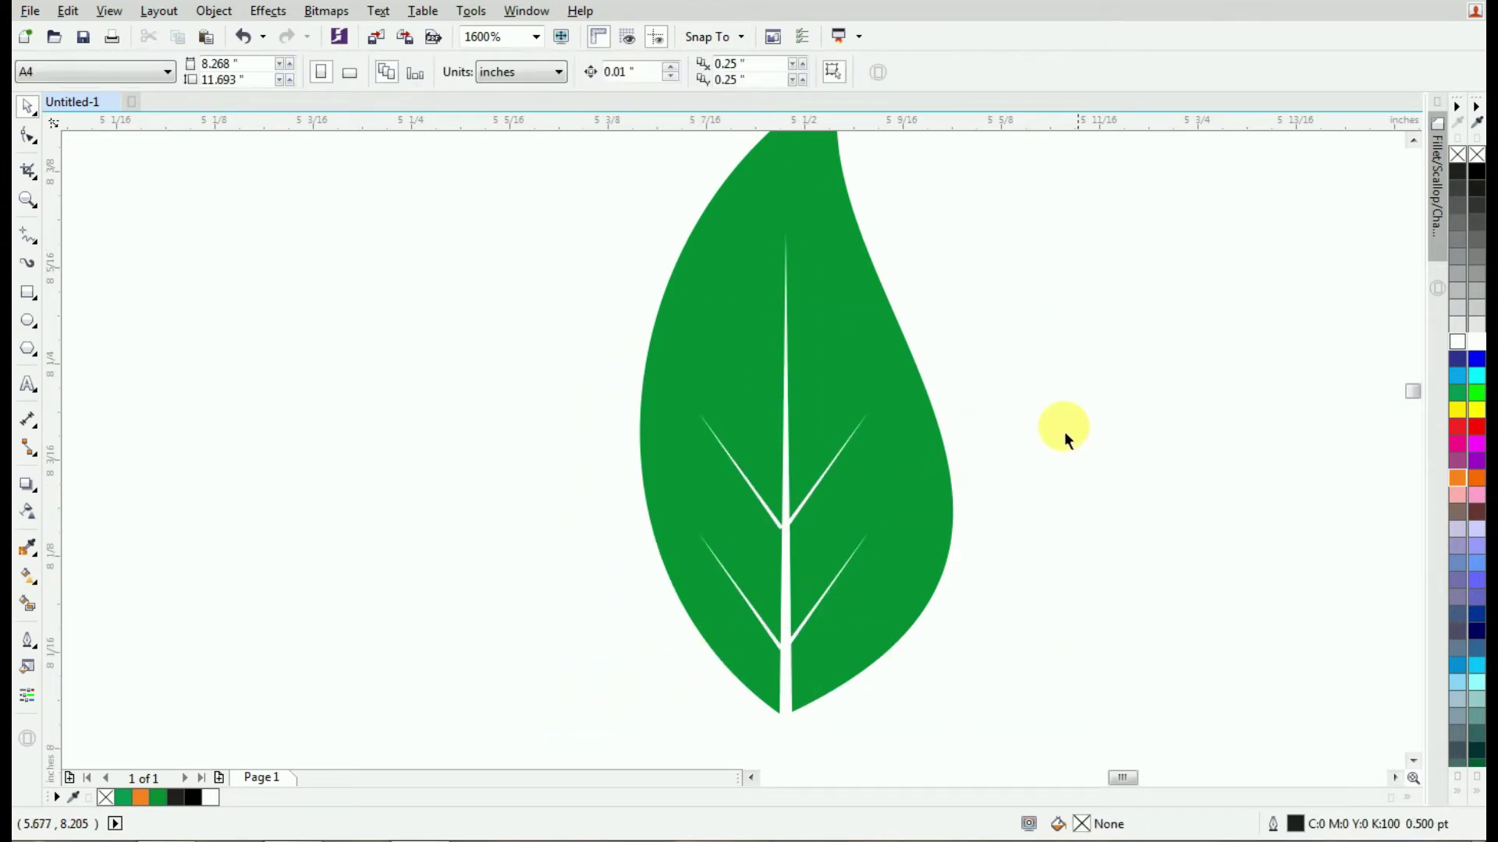
Move the leaf above 'green', tilt it about 30° left and shrink it to 62.5%.
scroll(906, 501, down, 1)
click(907, 500)
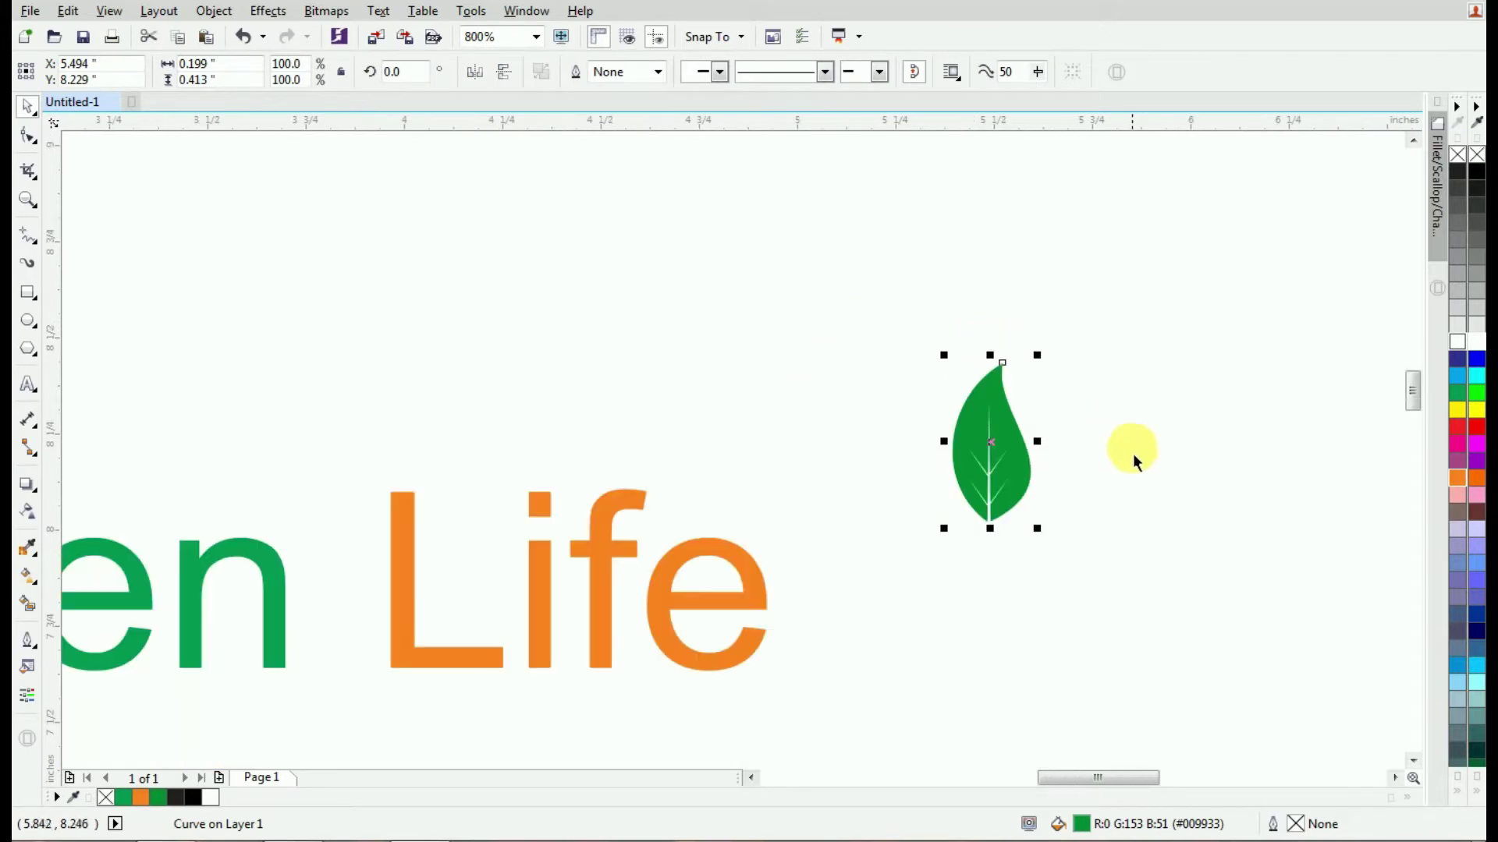
scroll(1133, 453, down, 2)
drag(1063, 452, 484, 472)
scroll(460, 487, up, 2)
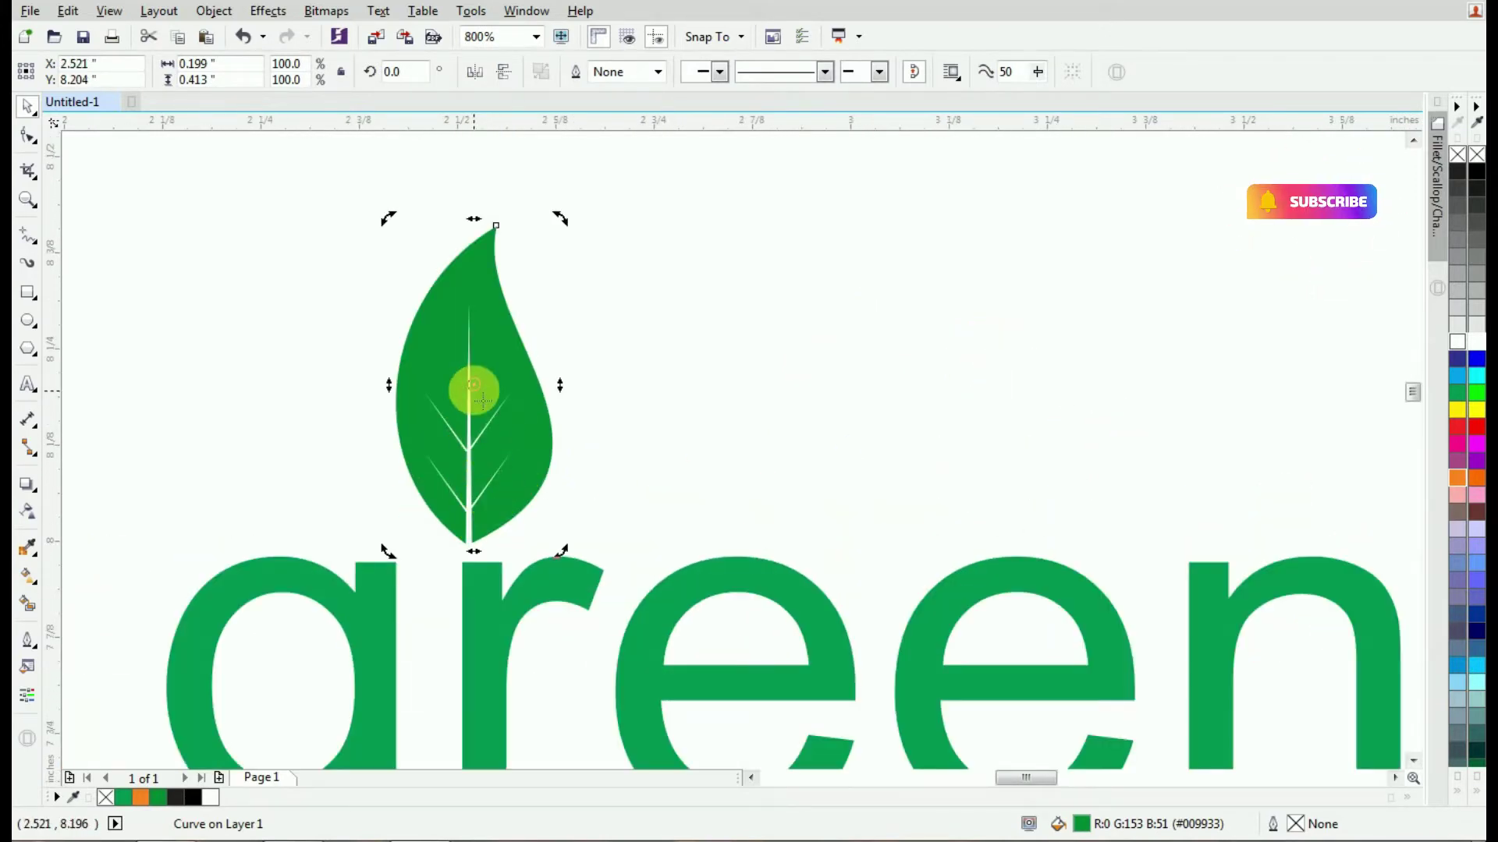
drag(561, 549, 559, 492)
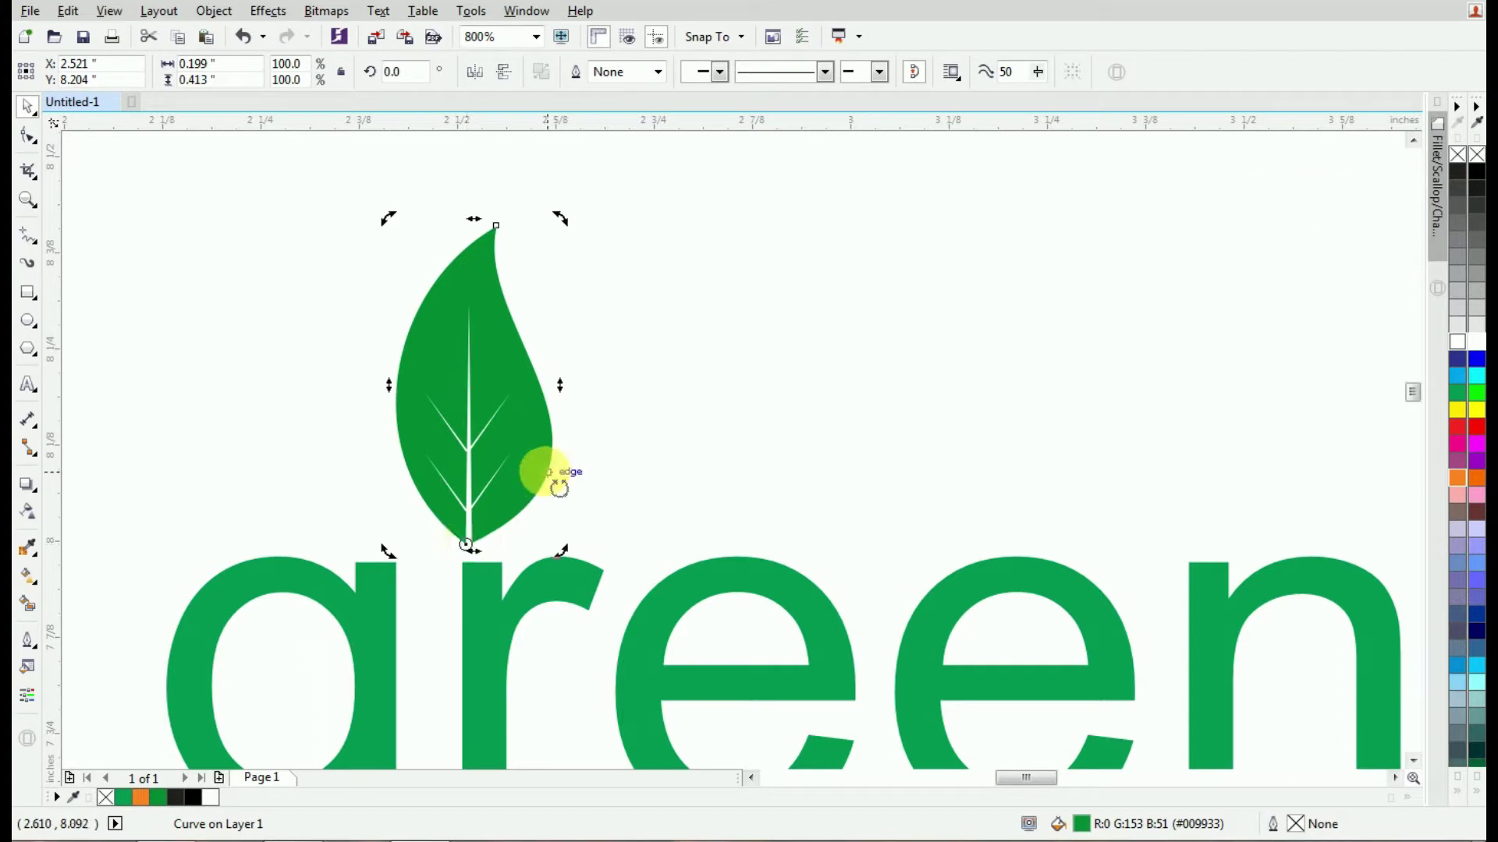
mouse_move(563, 220)
mouse_down()
mouse_move(418, 250)
mouse_move(428, 360)
mouse_up()
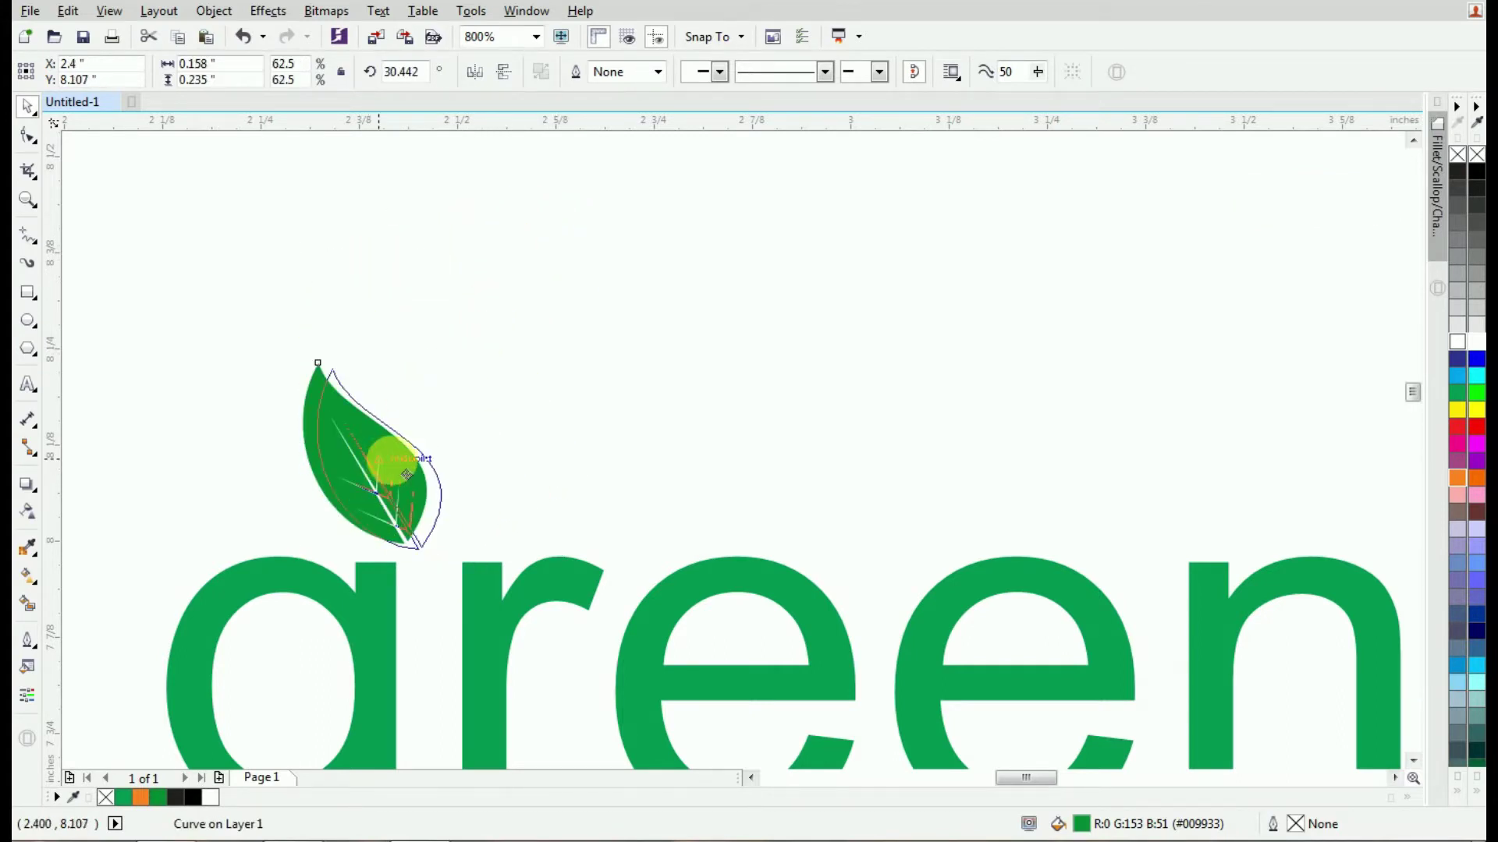
drag(391, 461, 448, 477)
key(Escape)
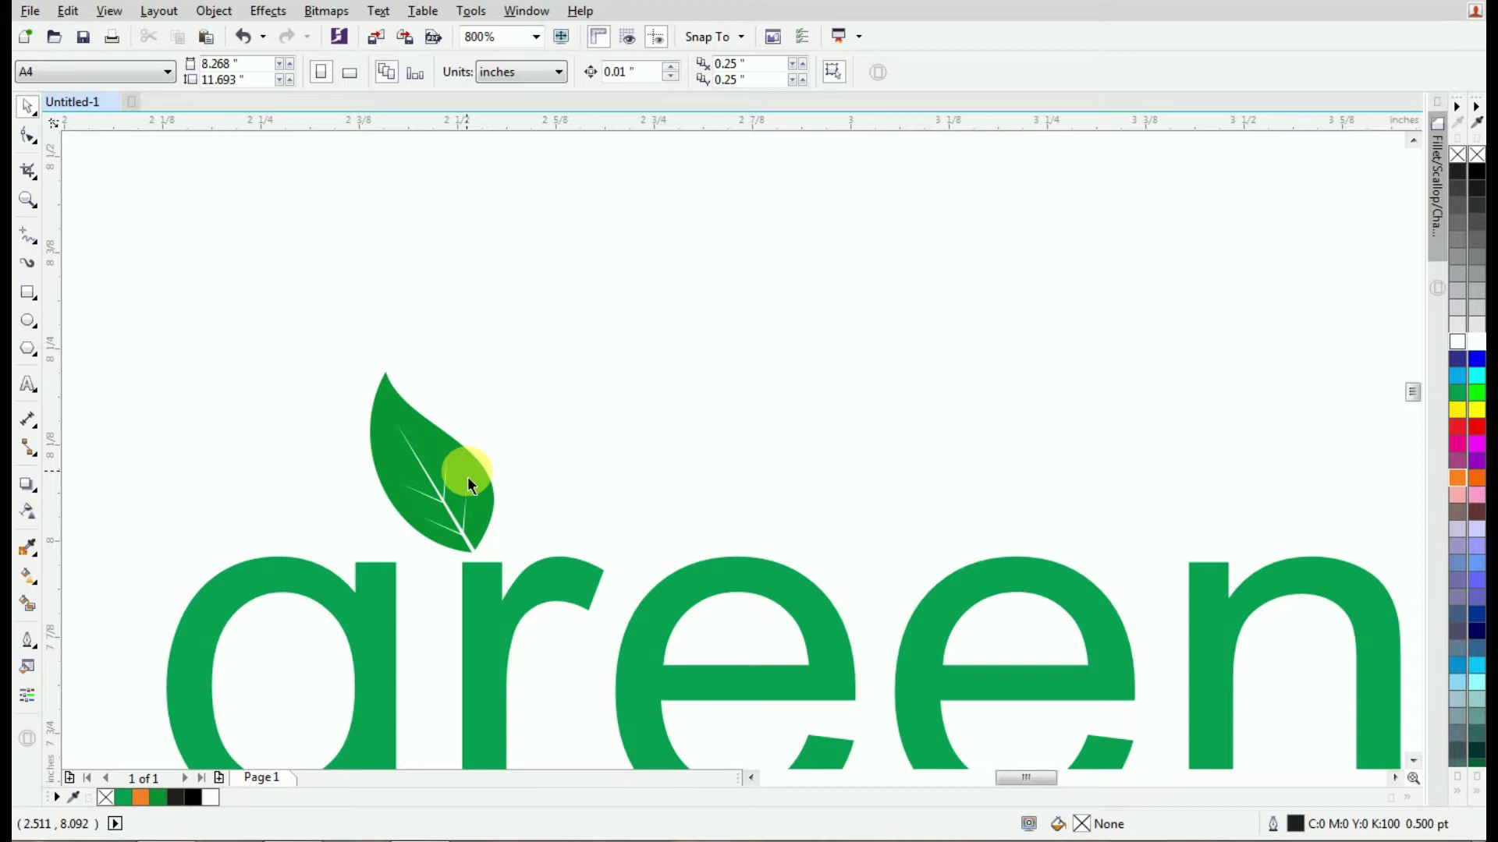
Rotate a copy of the leaf around its base, place it right and shrink it.
click(467, 478)
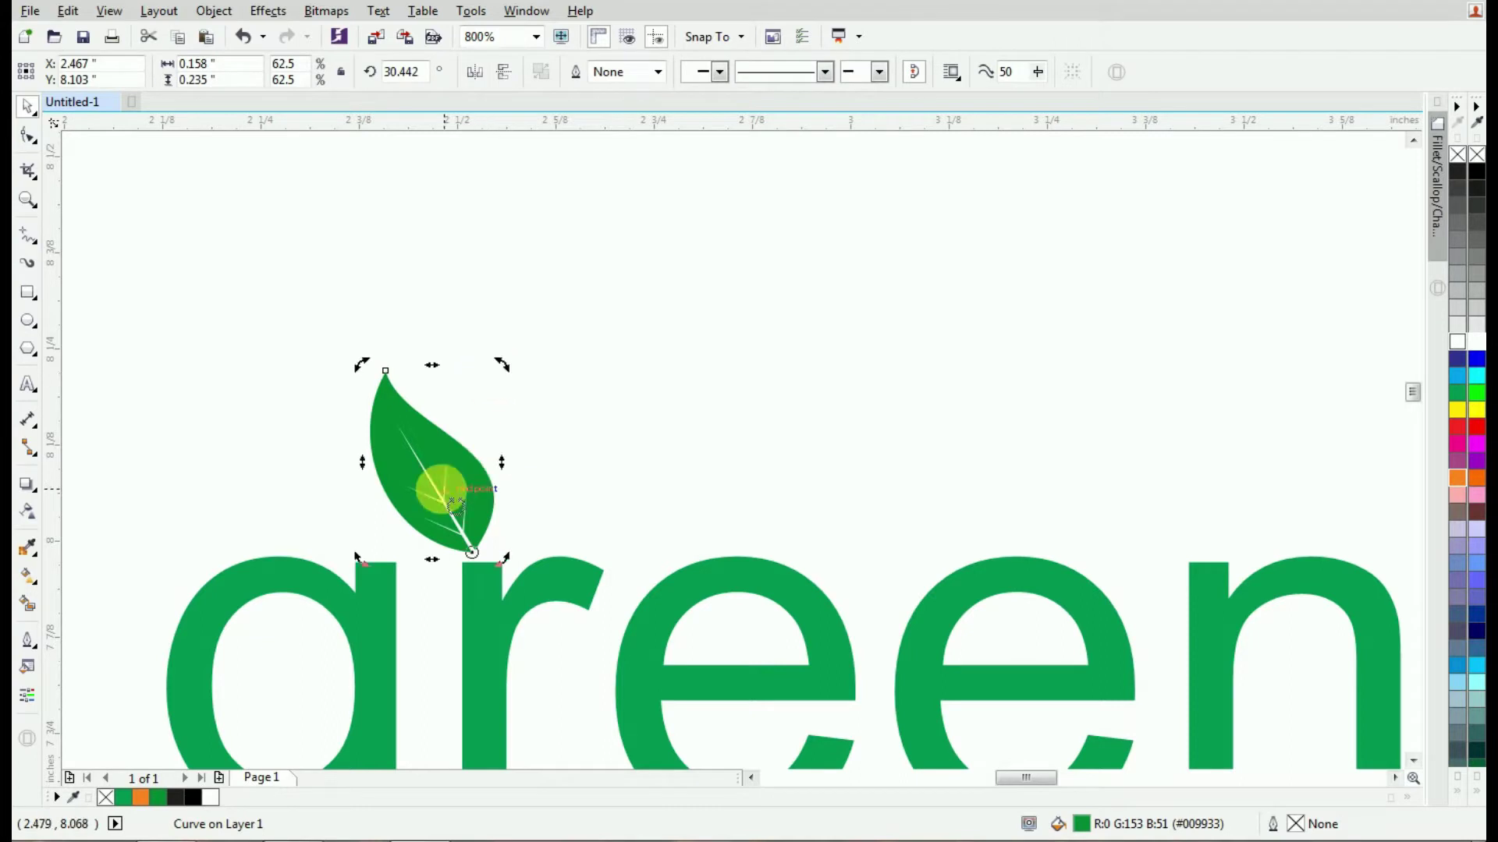
drag(501, 364, 780, 501)
drag(553, 502, 583, 493)
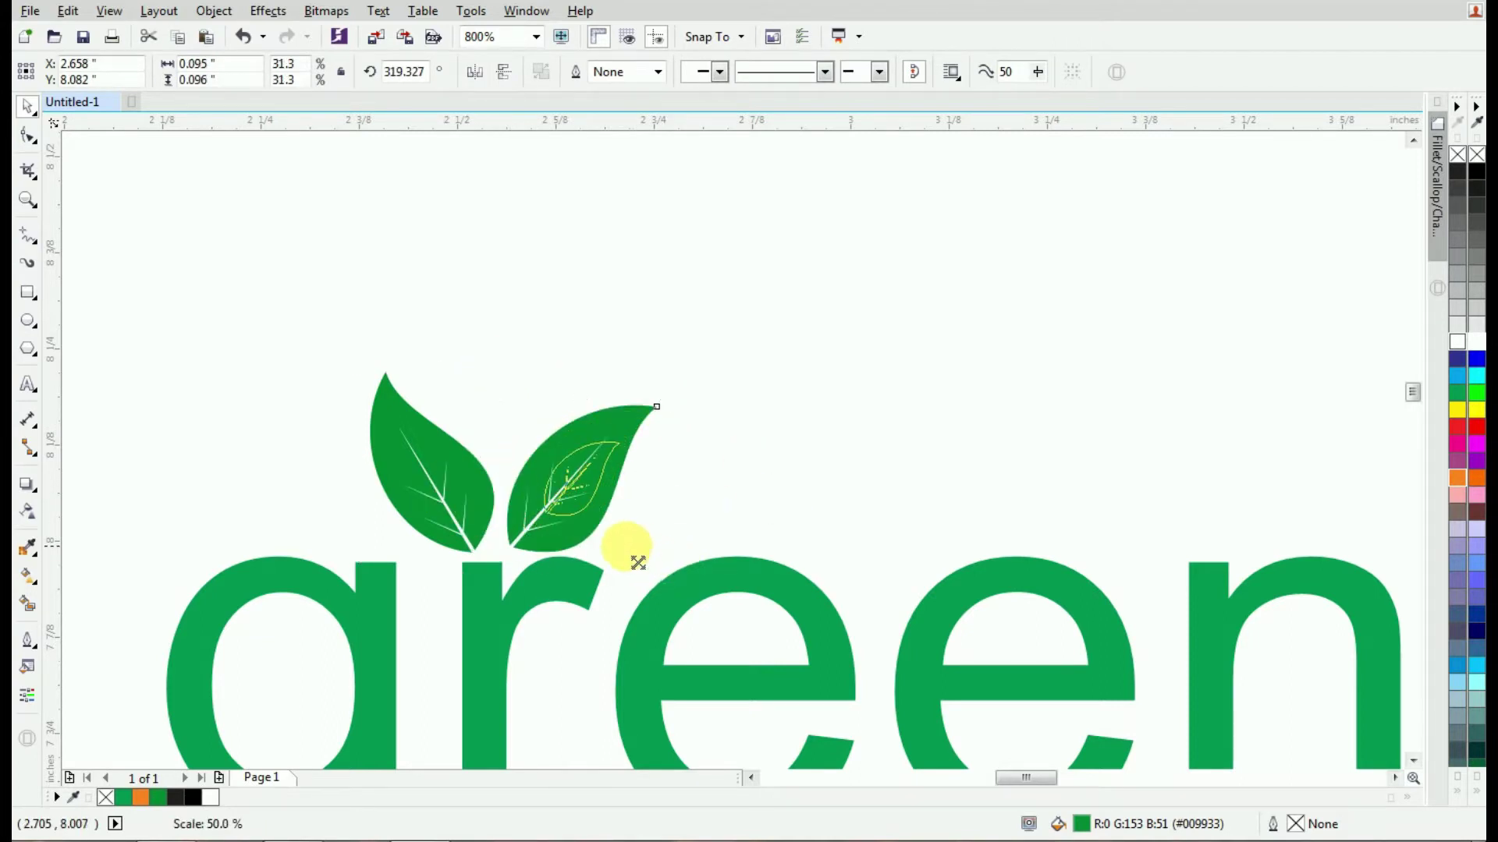
mouse_move(675, 578)
mouse_down()
mouse_move(589, 491)
mouse_move(581, 502)
mouse_move(605, 457)
mouse_up()
click(762, 382)
Draw a circle right of 'Life', overlap a copy, Smart Fill the overlap green, delete both outlines.
scroll(338, 251, down, 1)
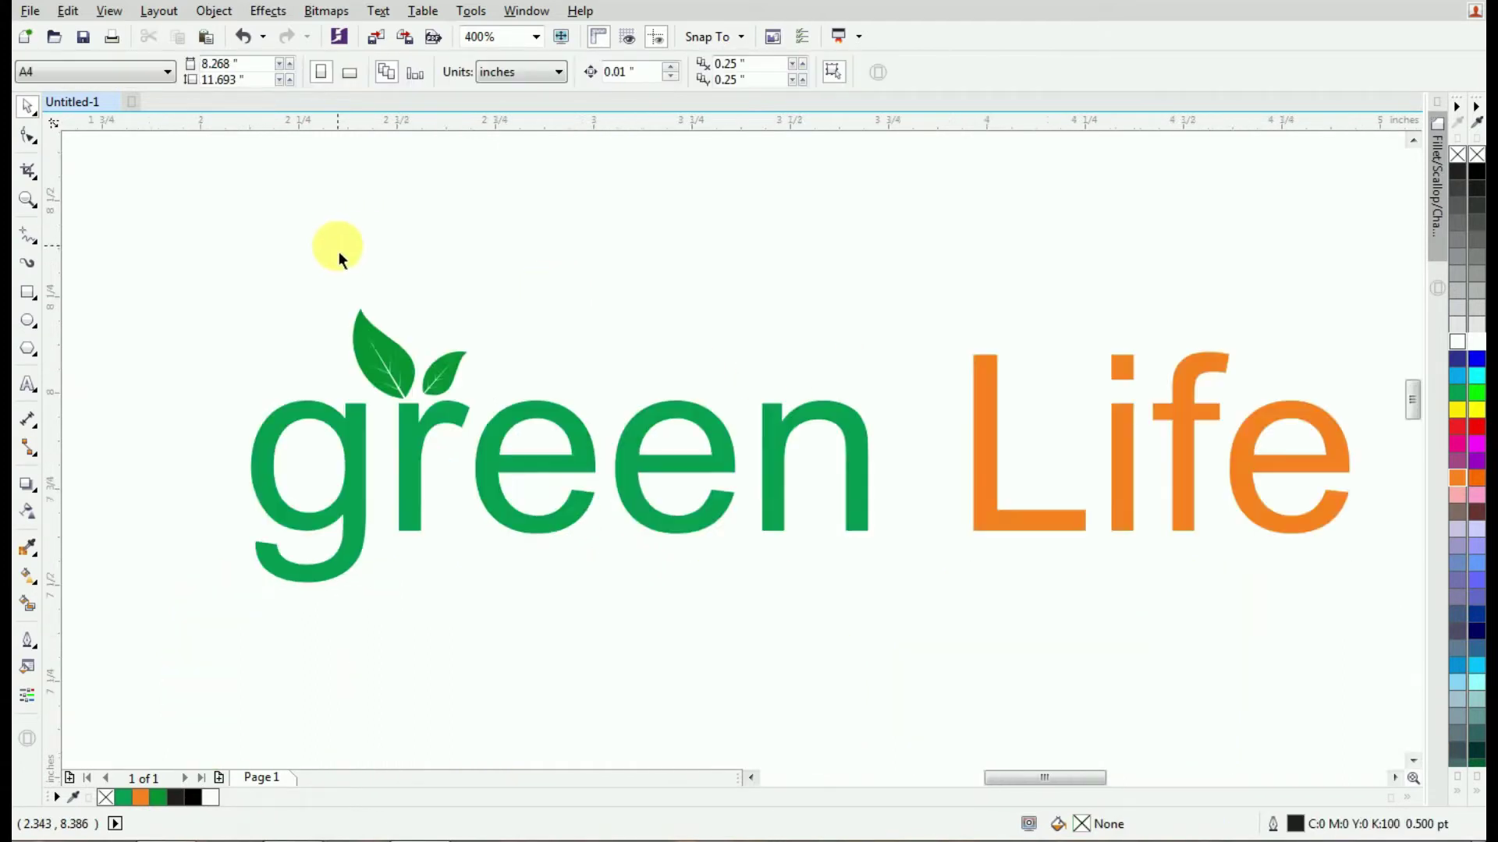
scroll(863, 349, up, 1)
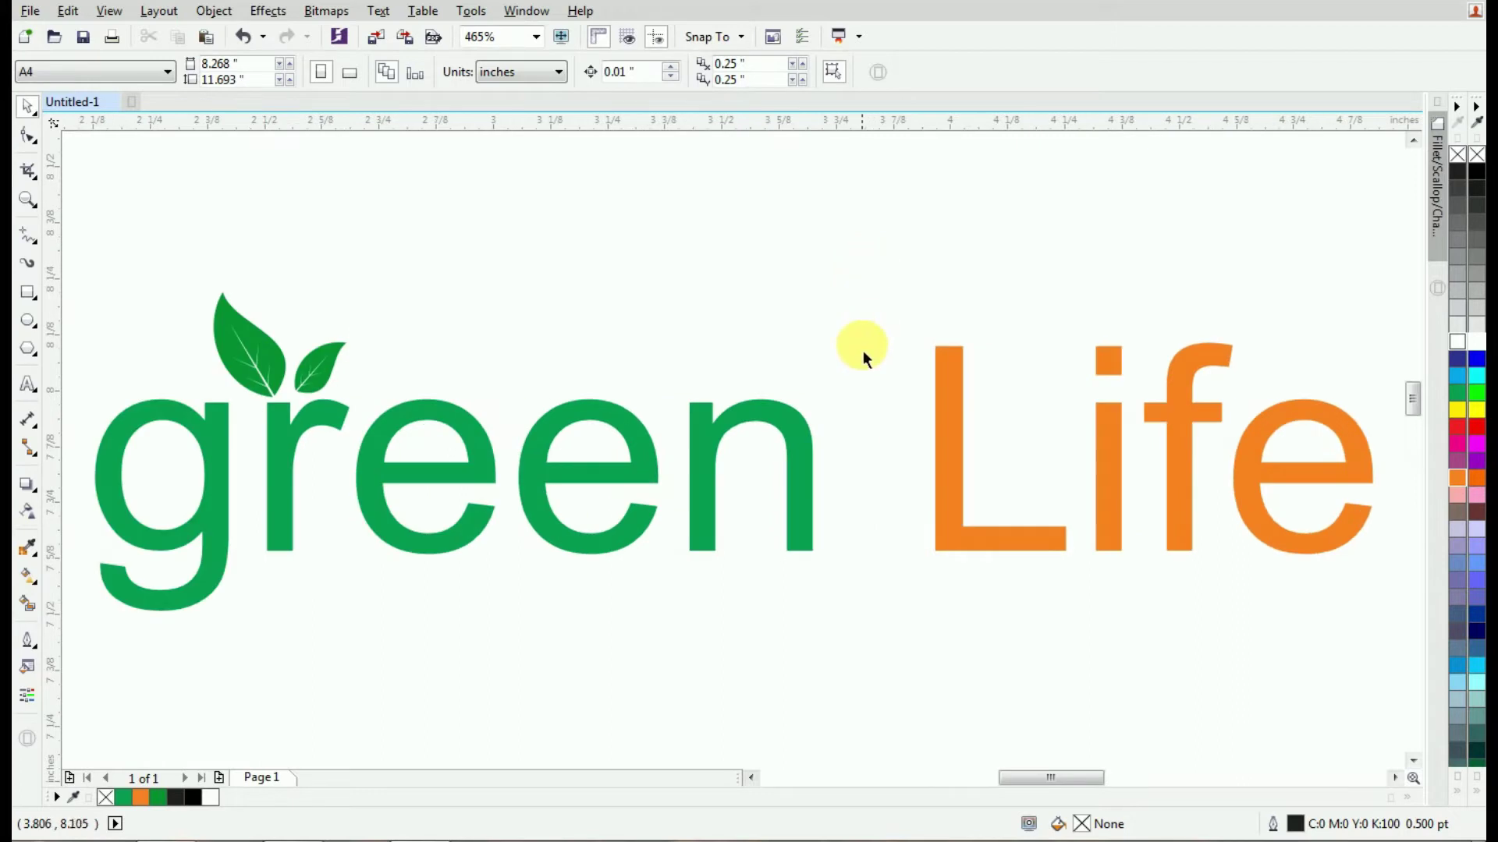
scroll(573, 331, down, 2)
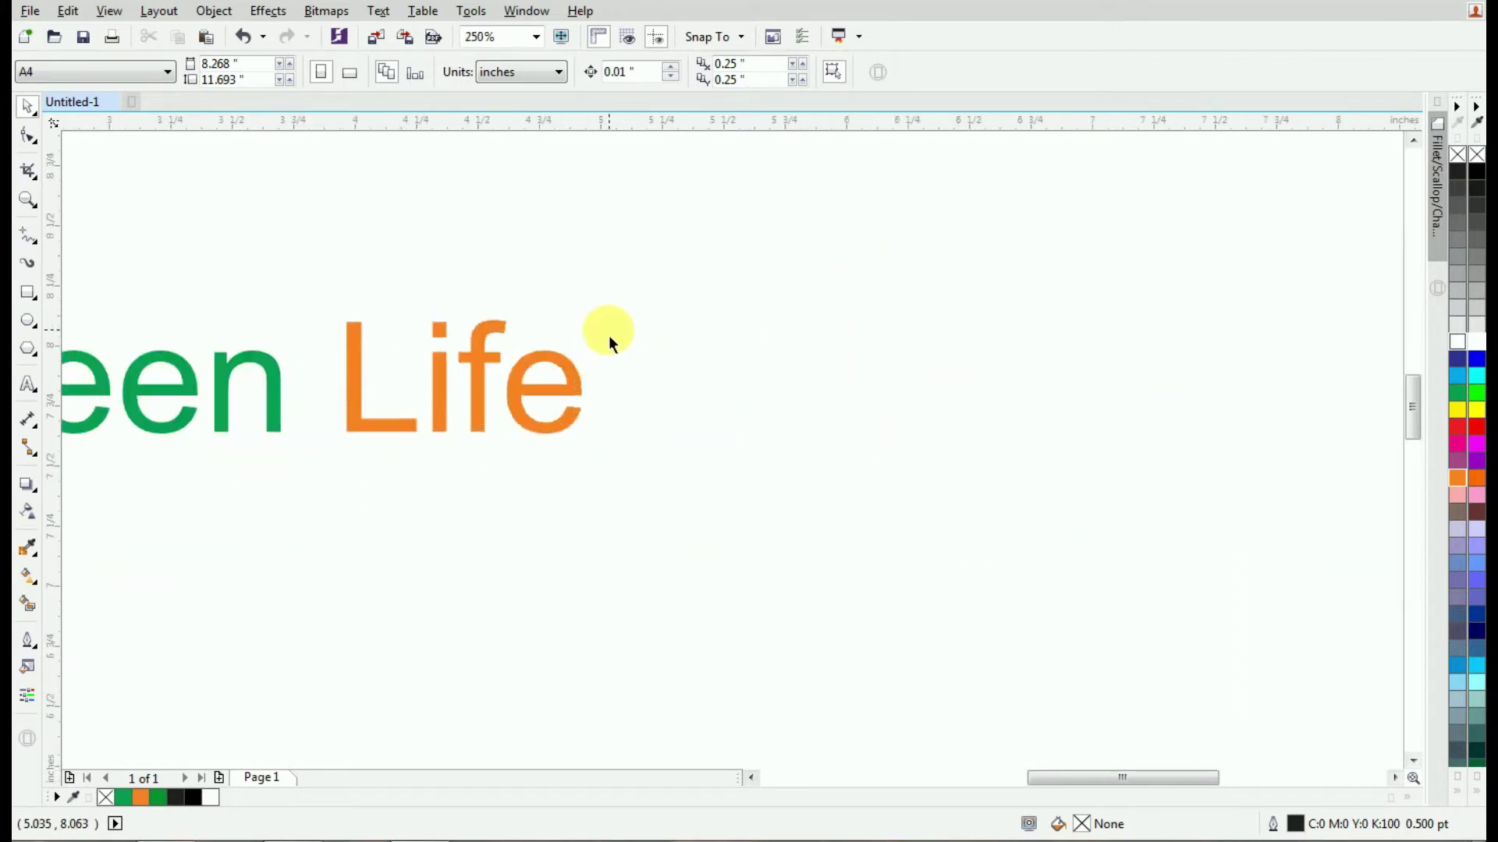
scroll(608, 334, up, 3)
click(25, 320)
drag(653, 233, 924, 499)
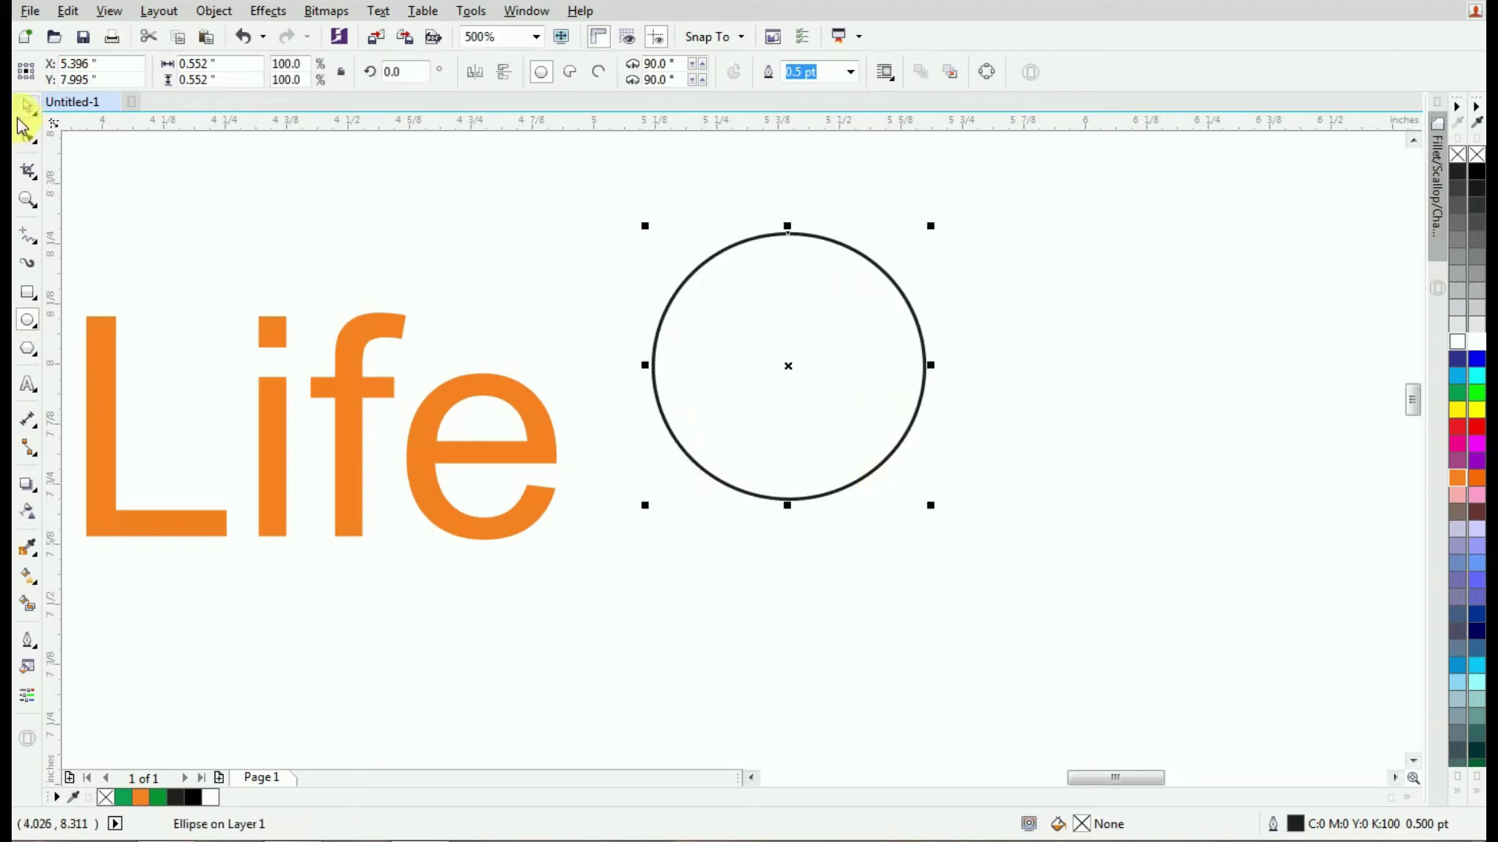
key(space)
drag(829, 405, 964, 393)
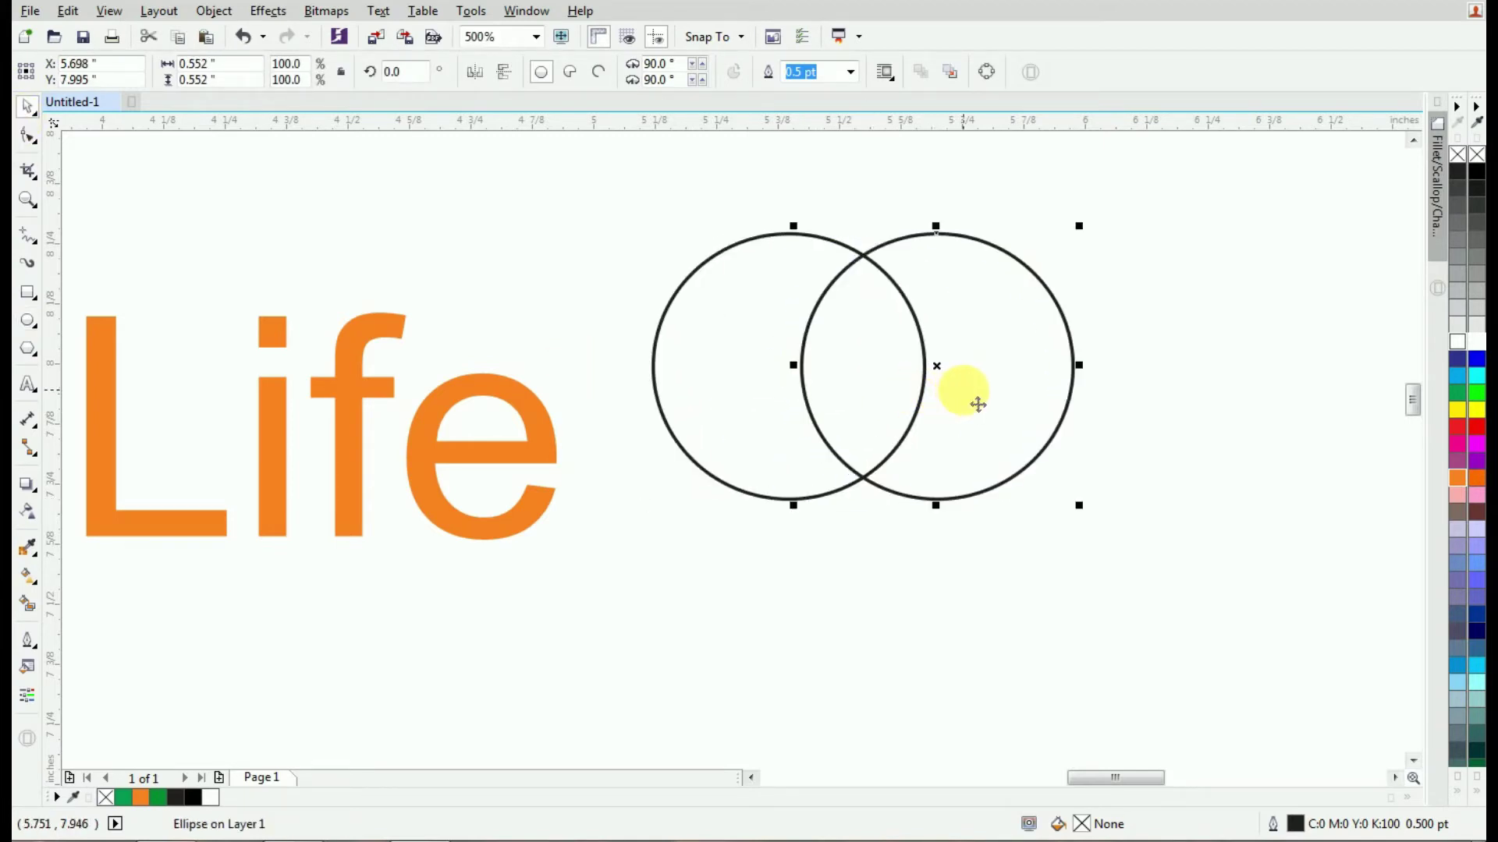
click(30, 608)
click(903, 405)
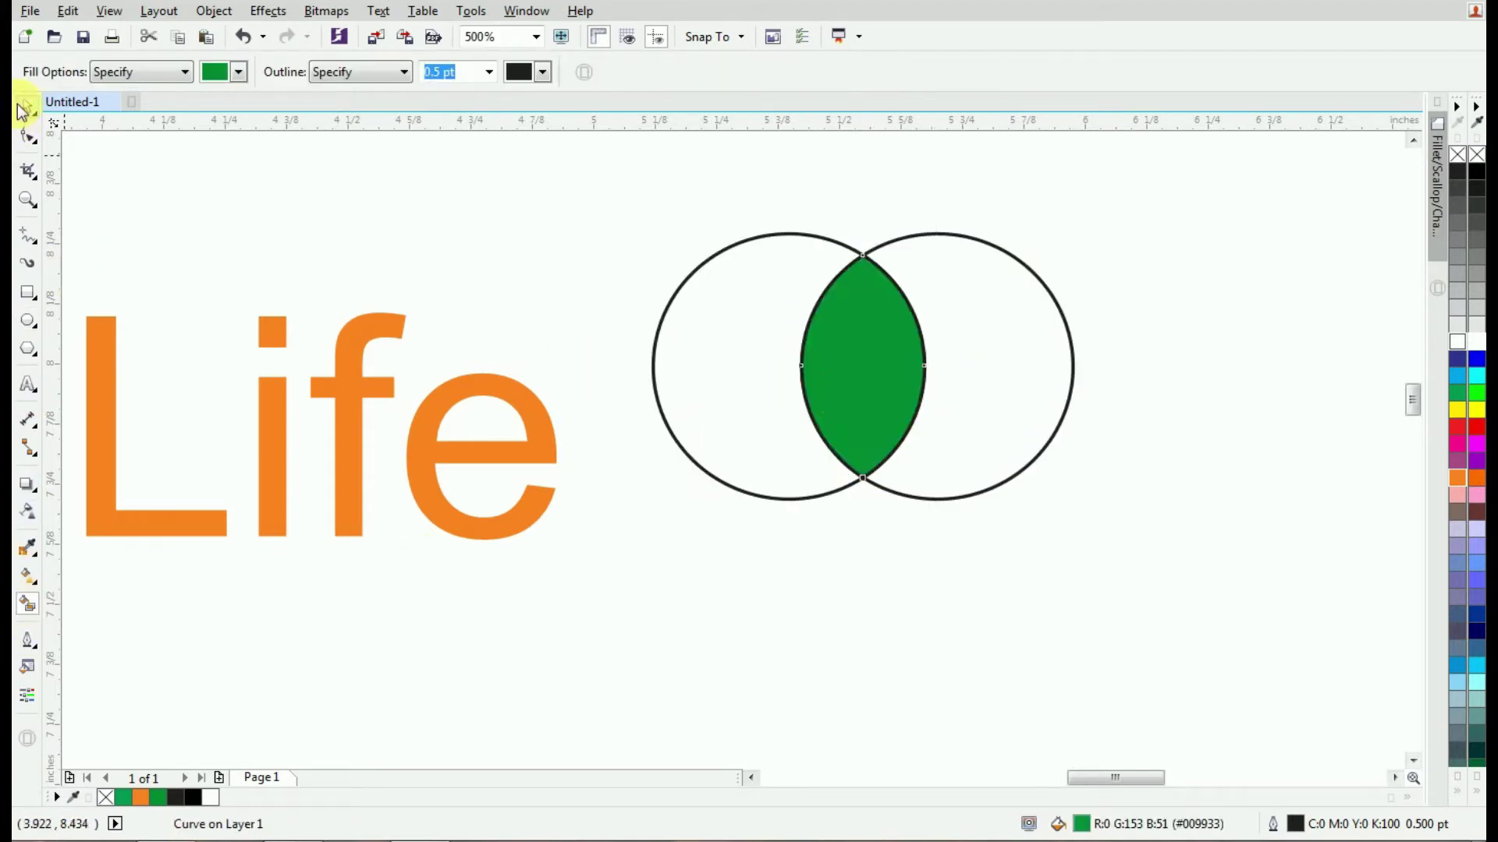
click(27, 106)
key(Delete)
Move the green lens left and draw a thin white, outline-free triangle down its centre as the midrib.
drag(788, 347, 749, 374)
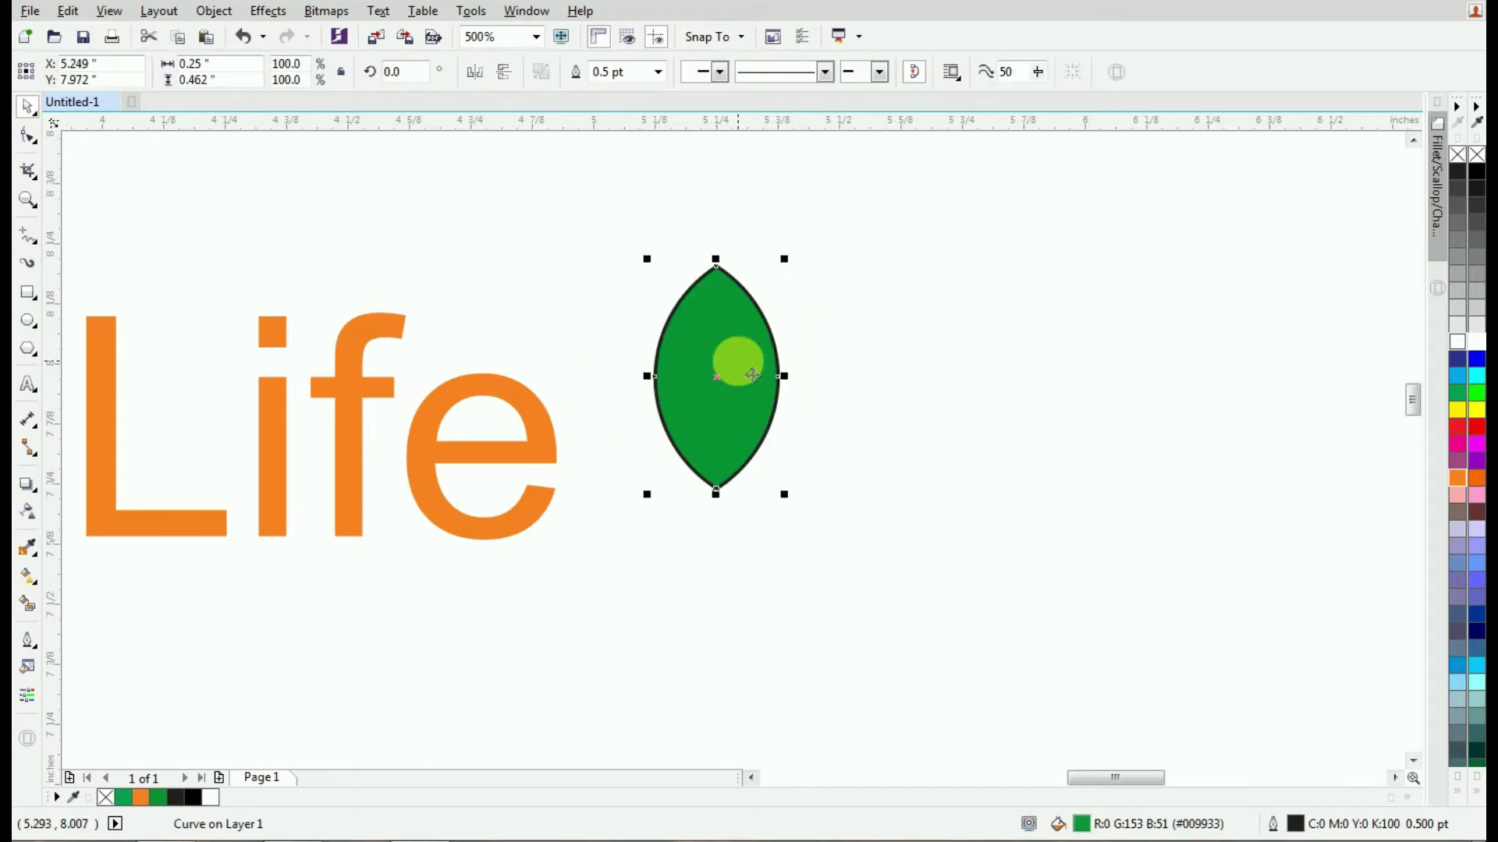
scroll(737, 355, up, 3)
scroll(686, 294, down, 2)
click(26, 321)
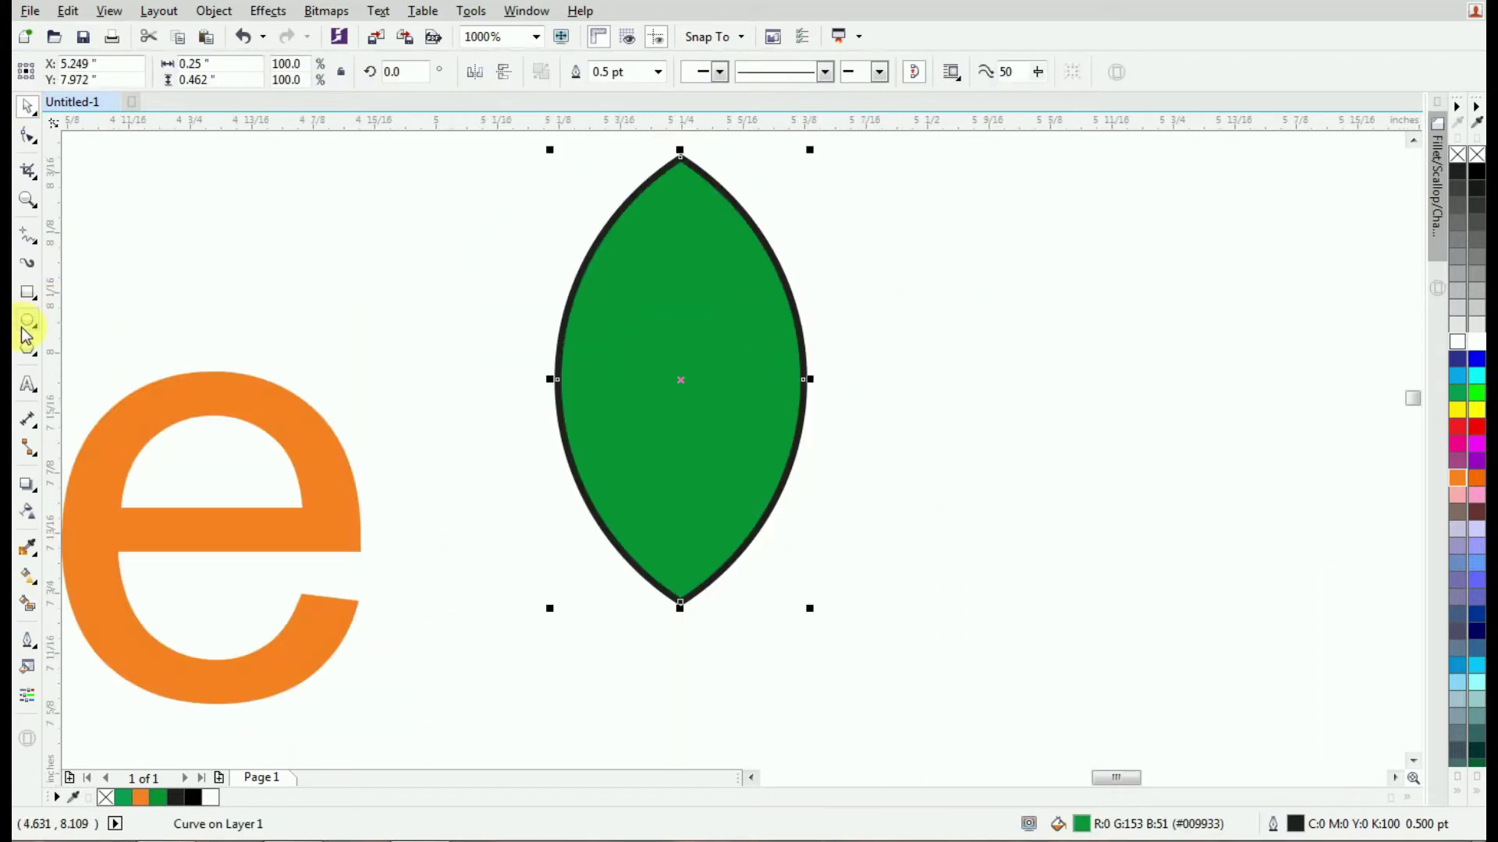
click(26, 347)
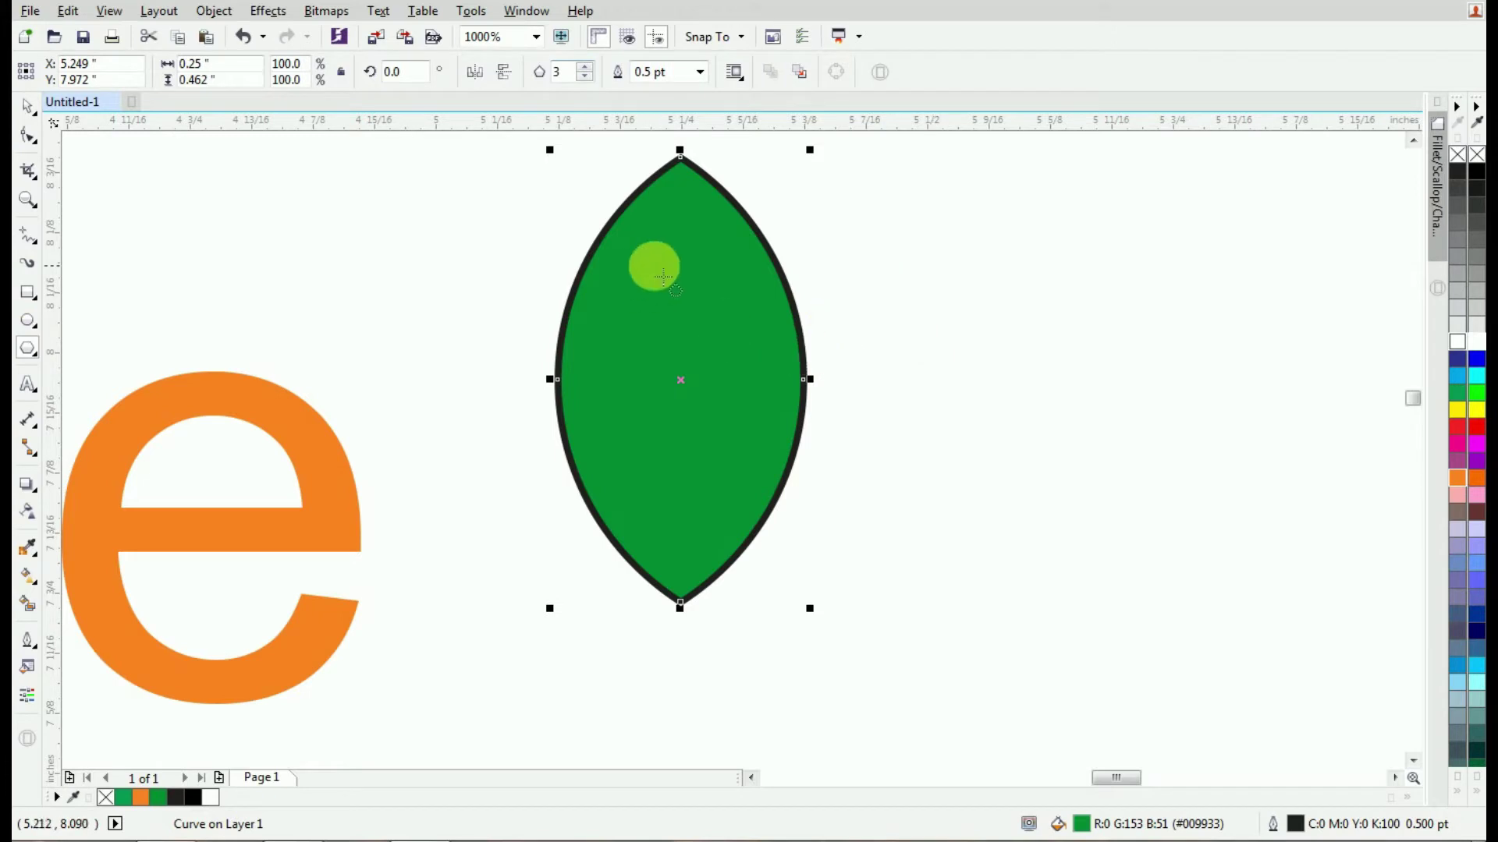
drag(670, 279, 694, 761)
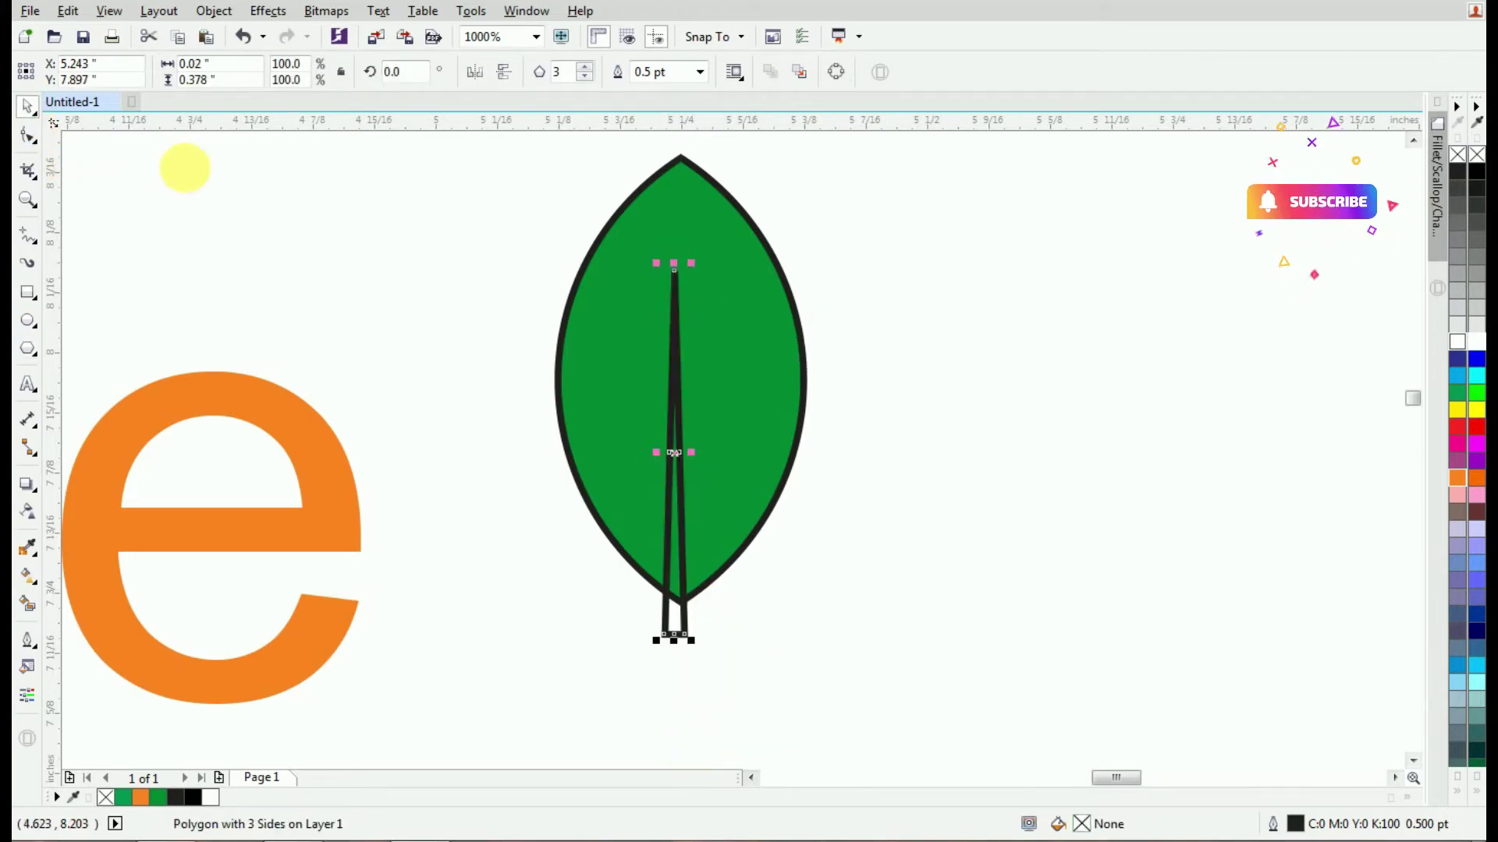
click(1467, 341)
right_click(1476, 155)
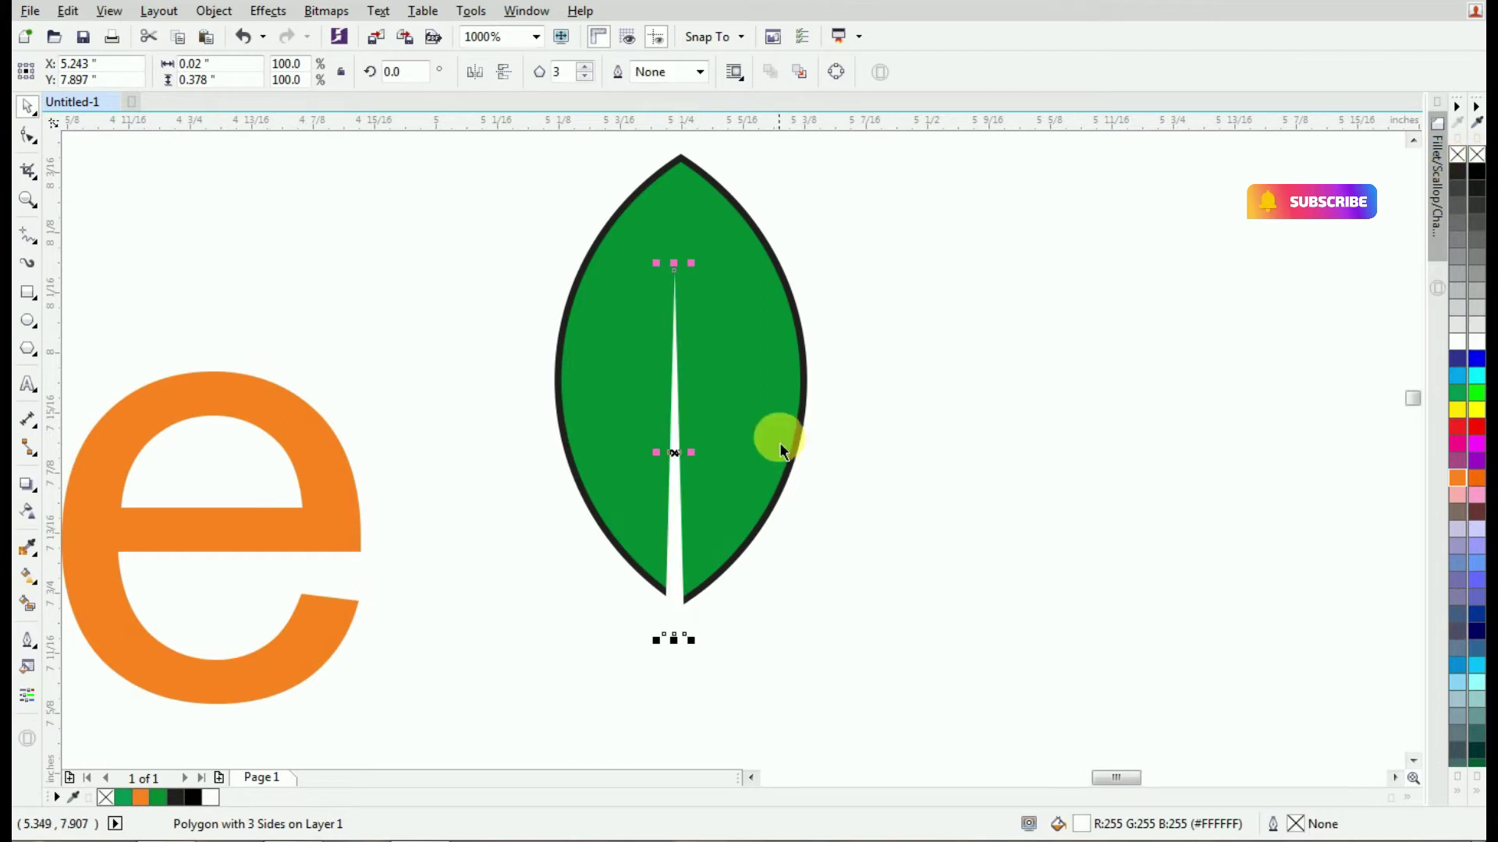
Intersect the midrib with the leaf, then shrink a triangle to 78.5% and rotate it into a short diagonal vein.
shift+click(733, 389)
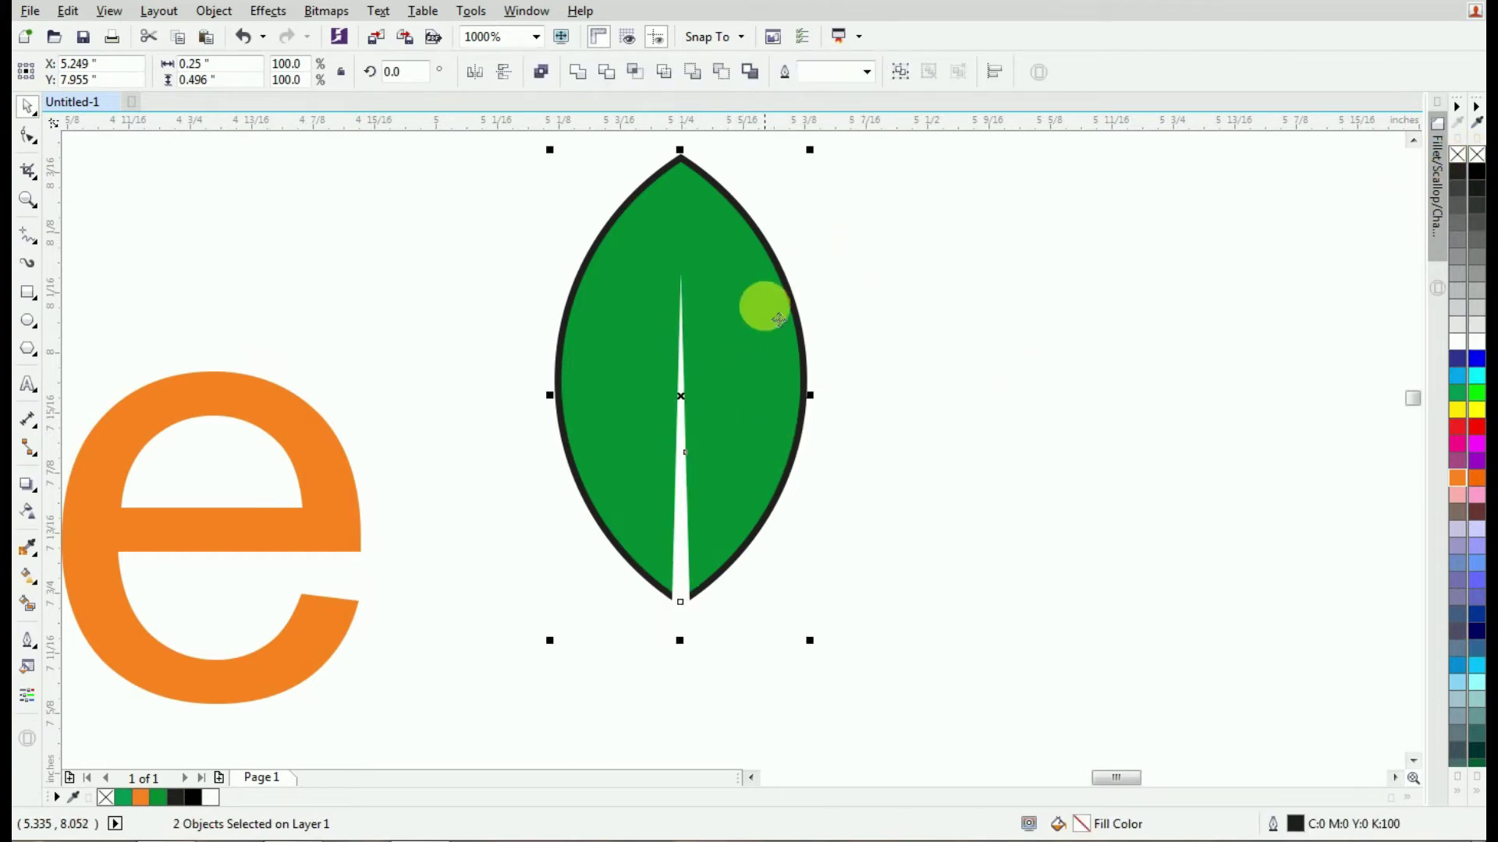
scroll(762, 301, down, 1)
click(632, 74)
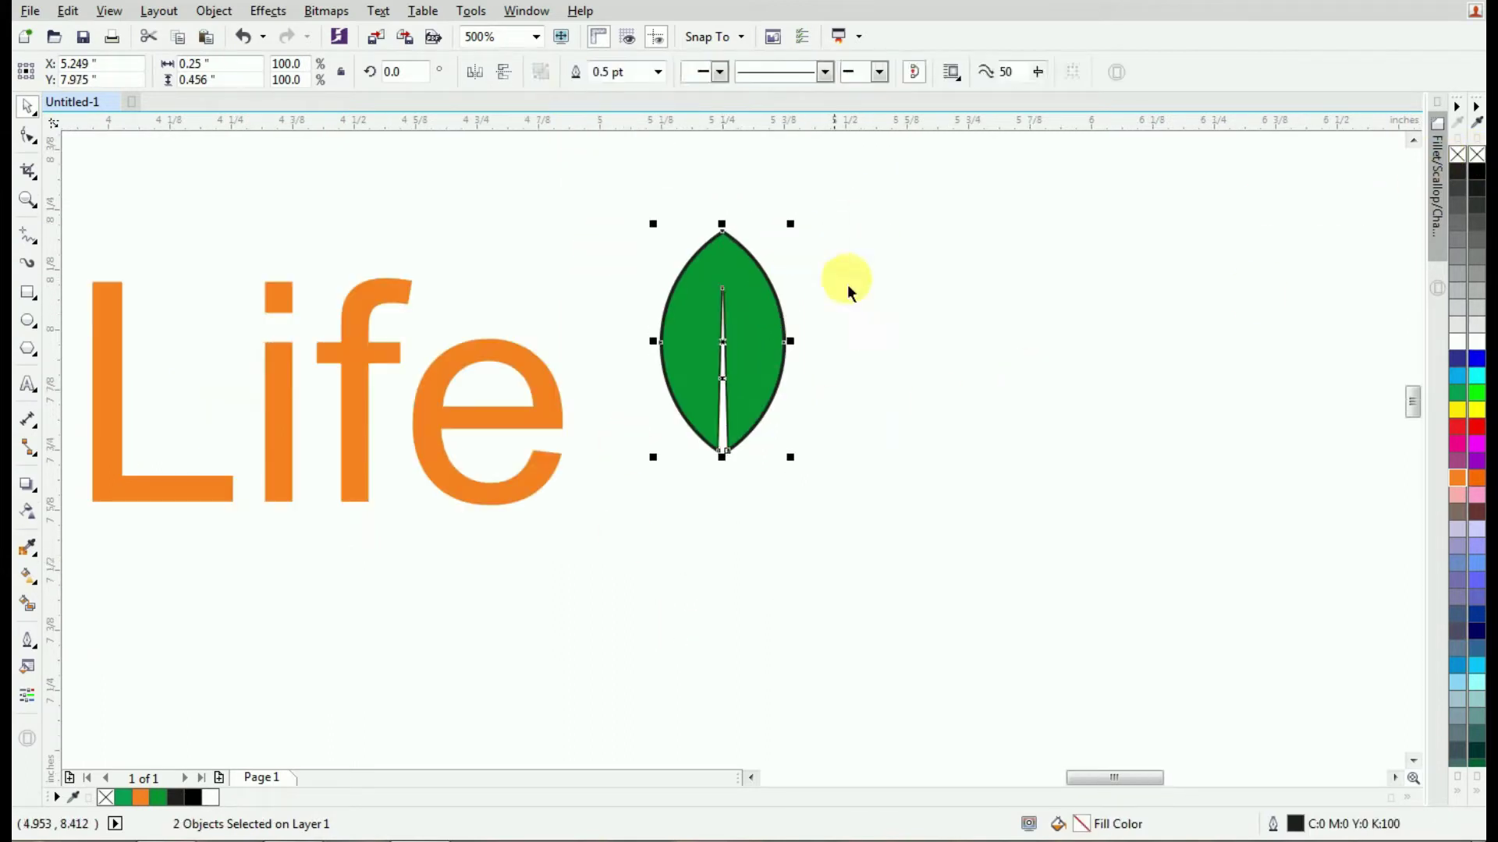
click(838, 288)
click(724, 436)
scroll(743, 337, up, 1)
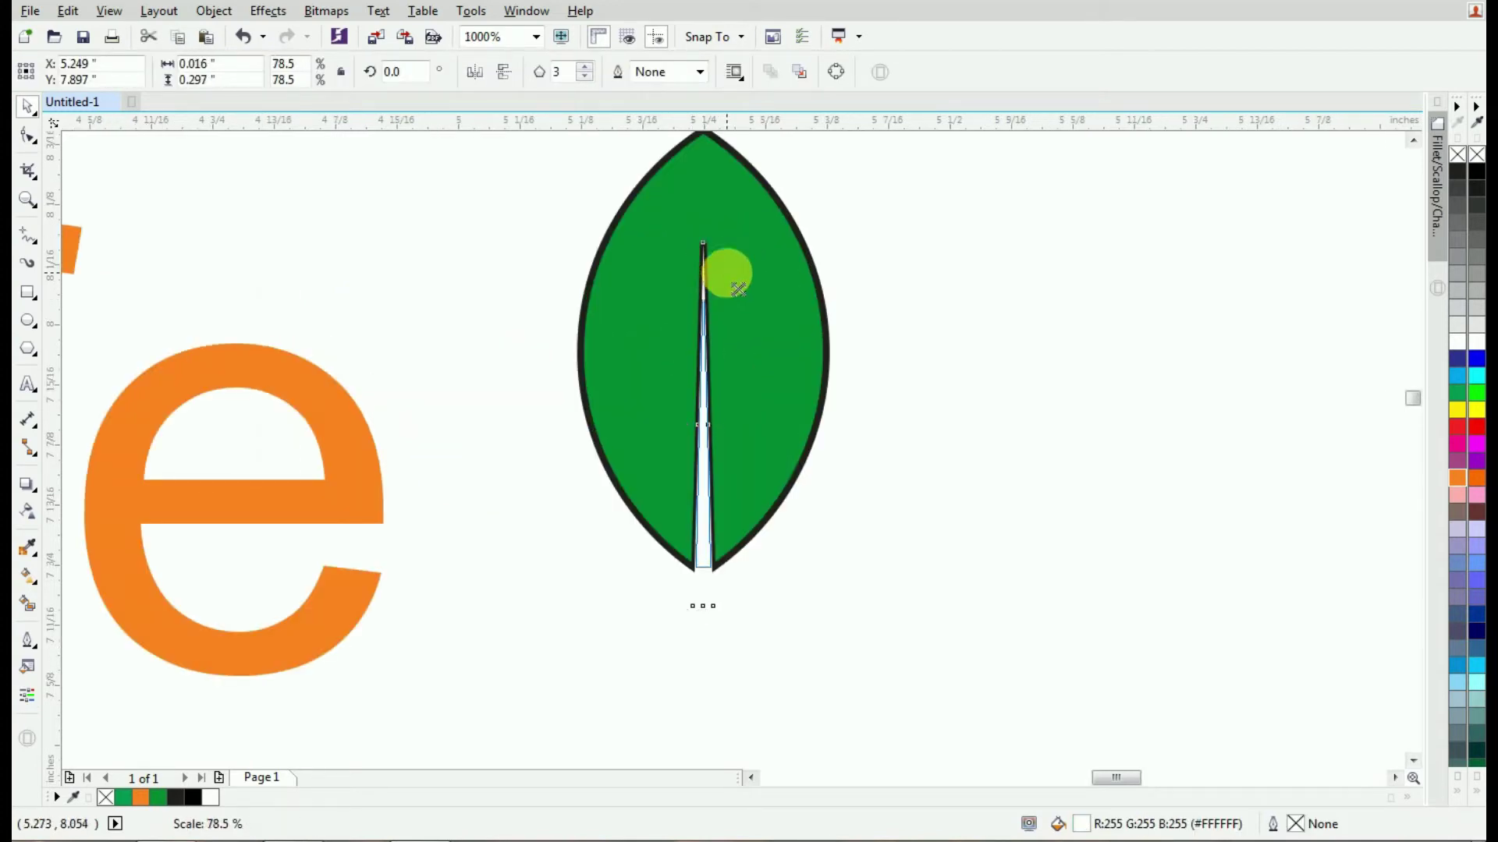
drag(719, 235, 729, 408)
click(715, 410)
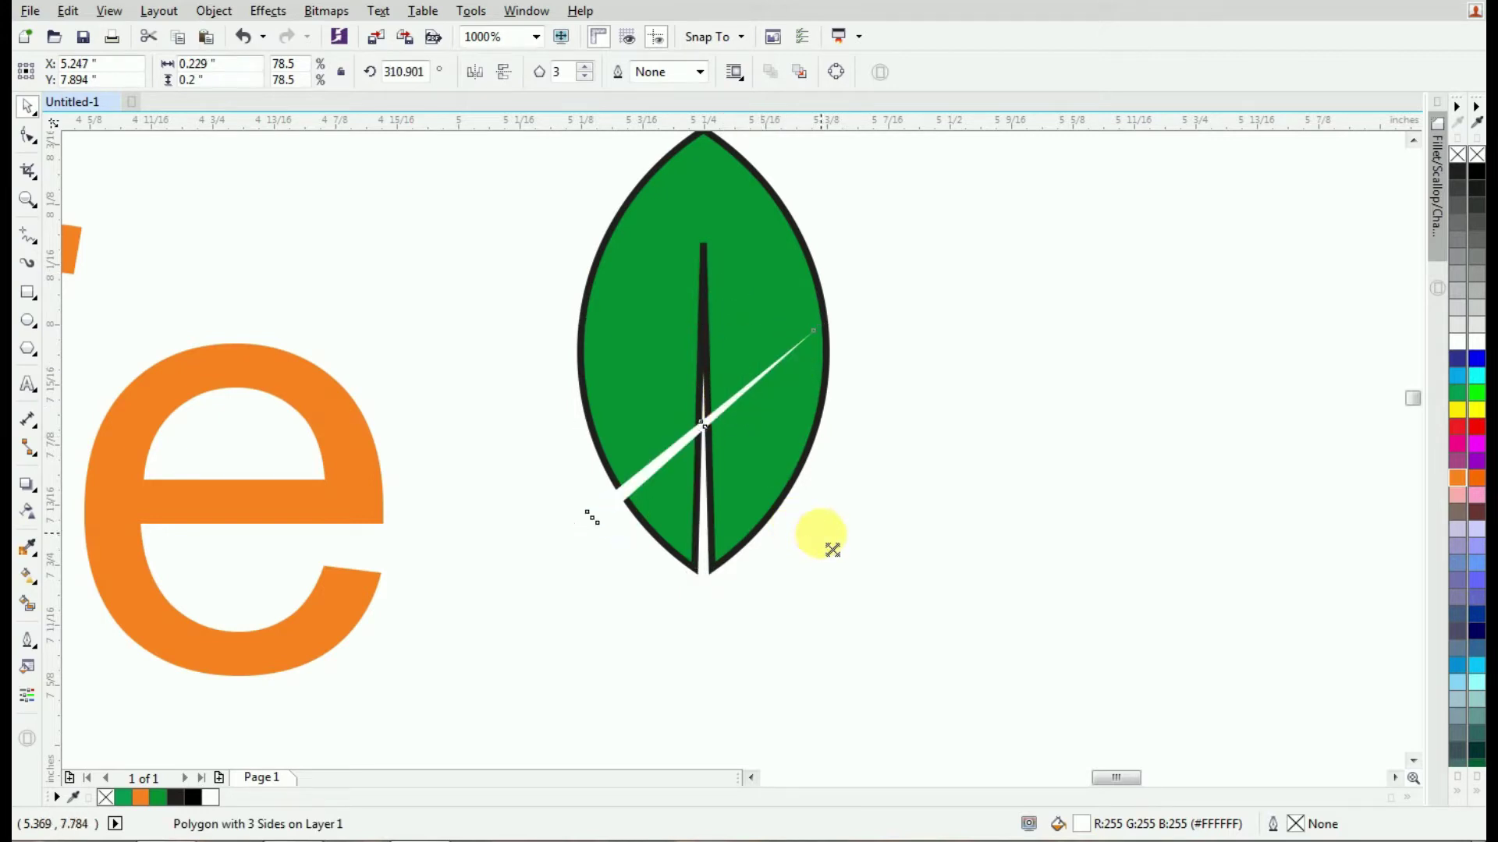
drag(833, 550, 752, 462)
Remove the leaf's outline and place the vein plus a lower copy on the leaf's right side.
click(753, 462)
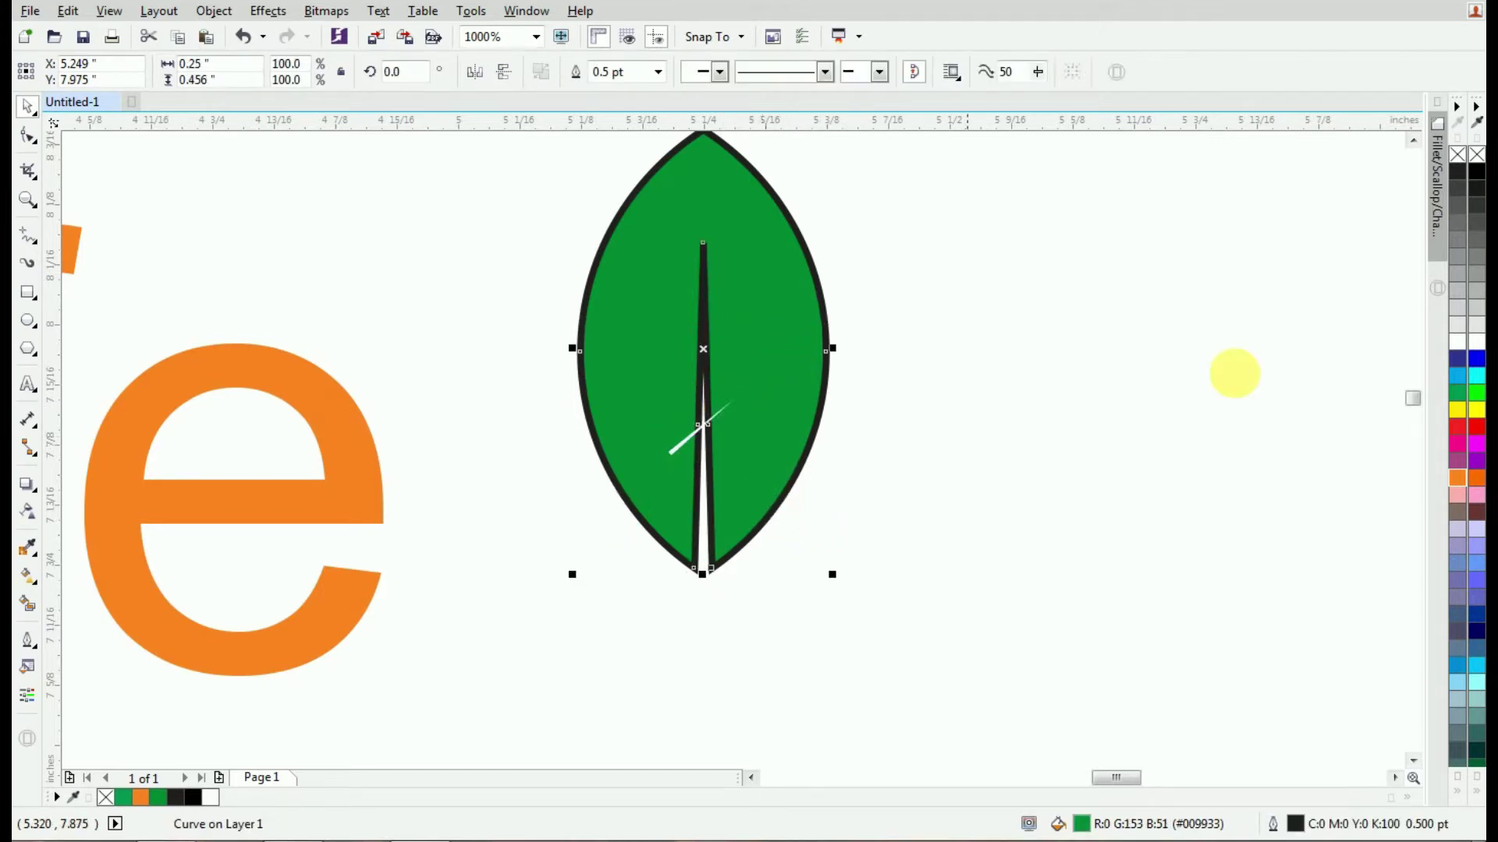
right_click(1476, 156)
scroll(998, 394, up, 2)
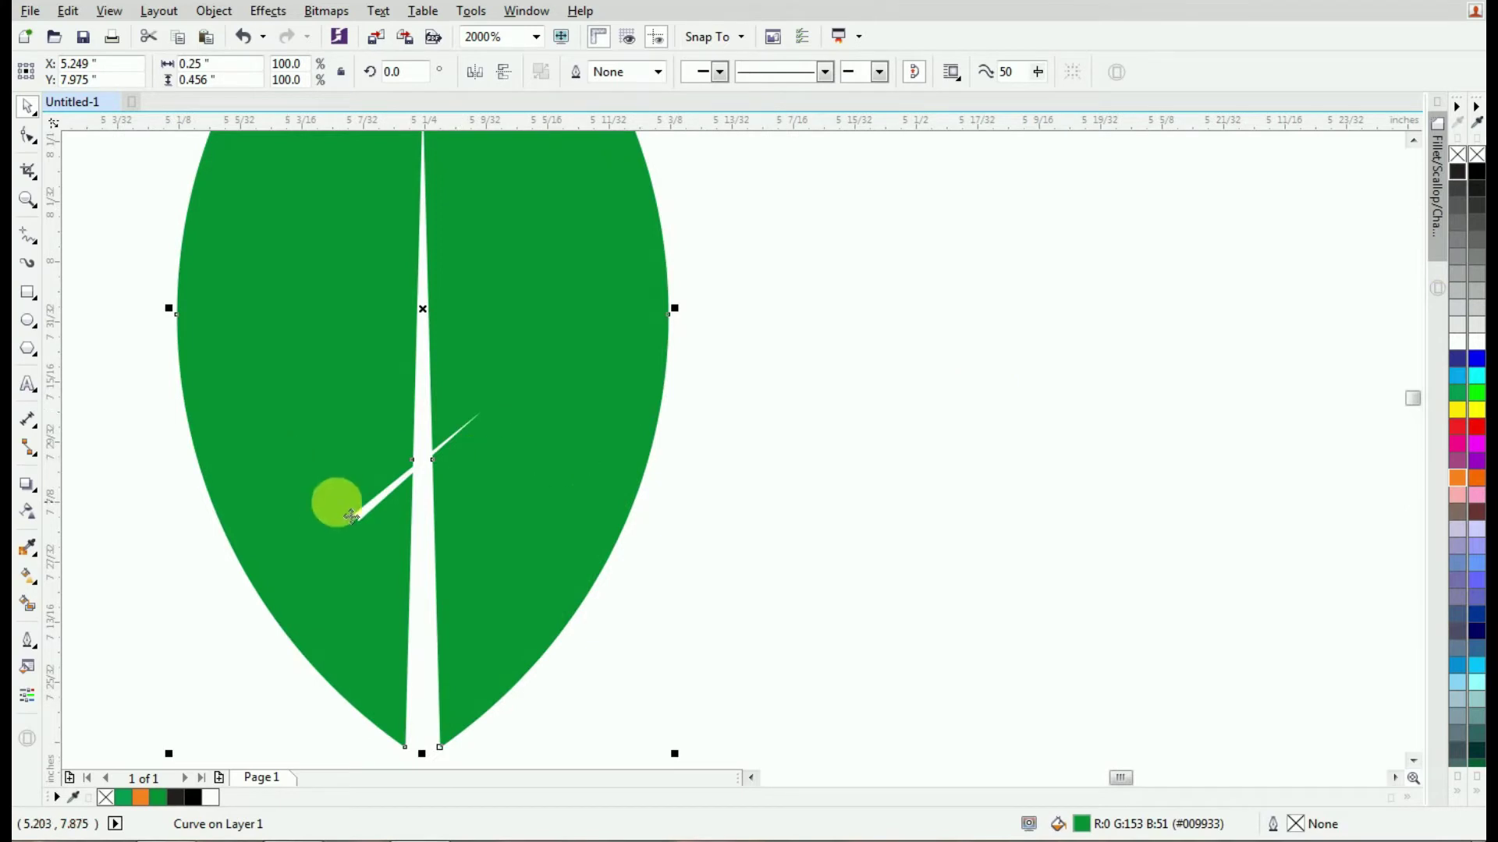
click(351, 516)
drag(488, 526, 519, 552)
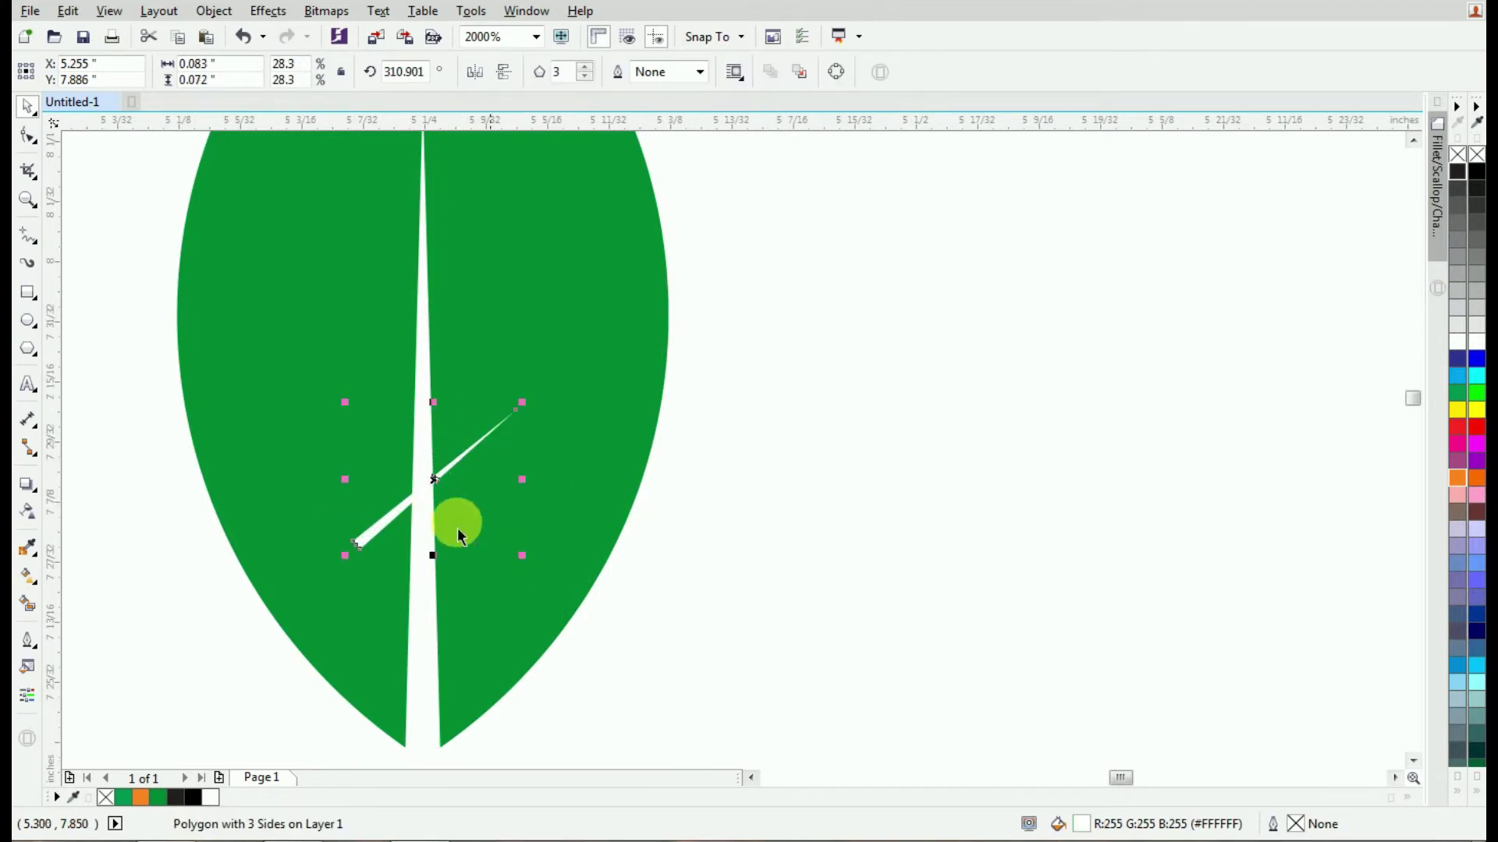
mouse_move(431, 475)
mouse_down()
mouse_move(505, 383)
mouse_move(504, 576)
mouse_up()
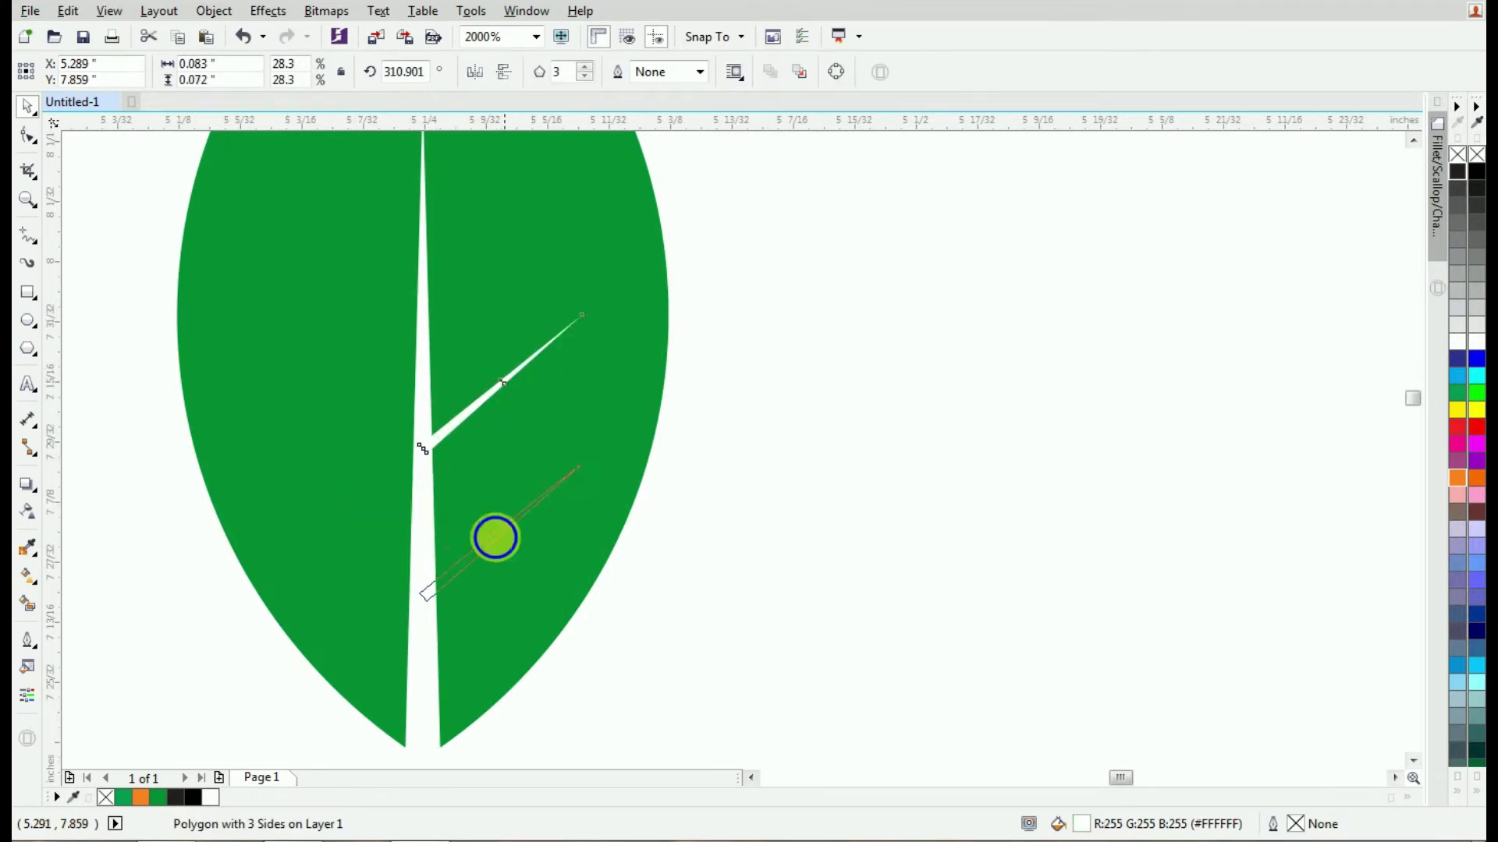
shift+click(459, 421)
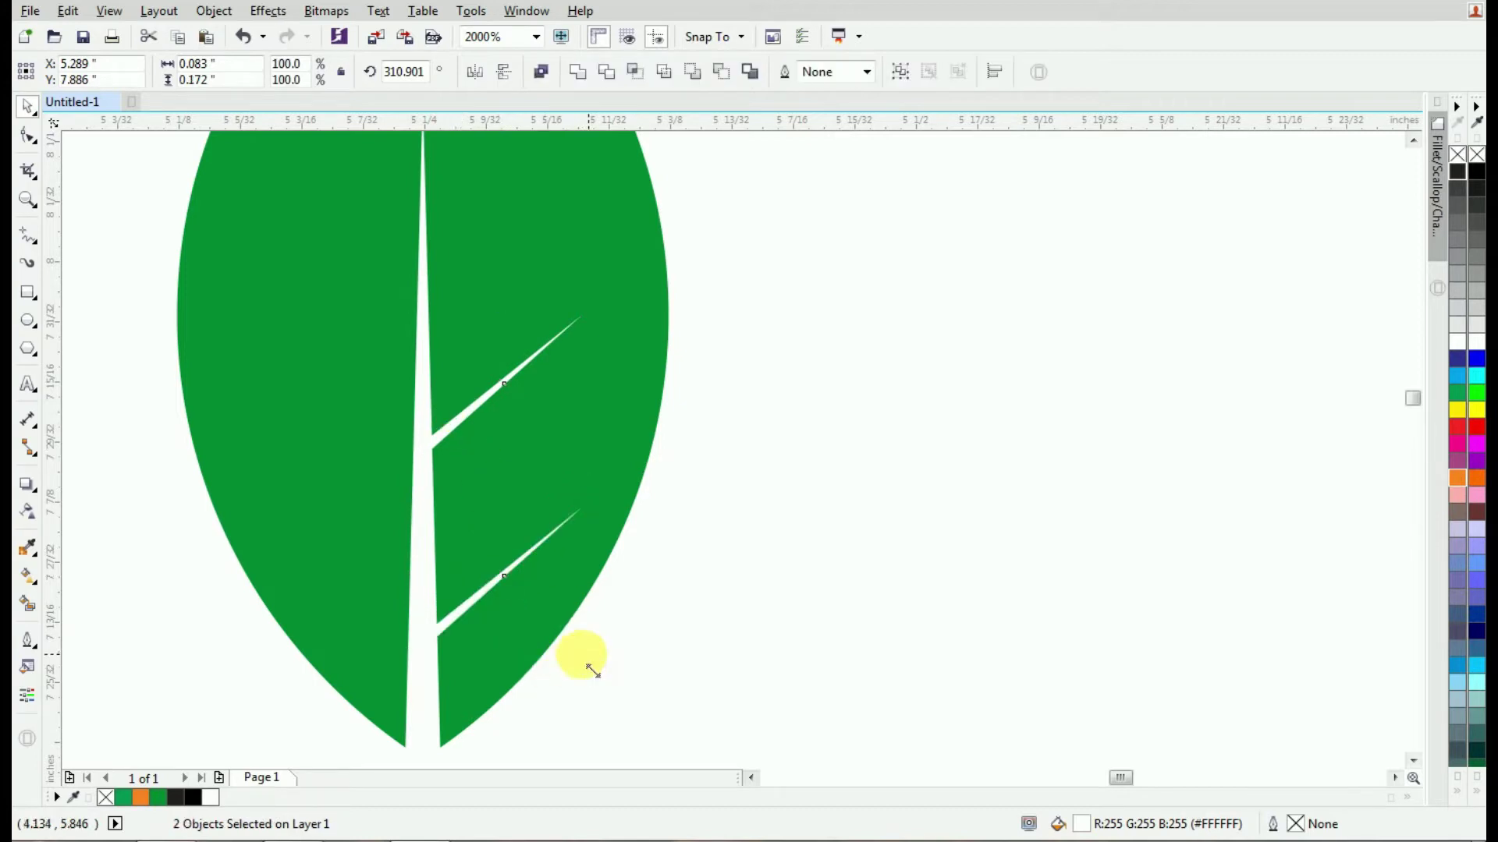
Mirror both veins to the left of the midrib and combine all veins with the leaf.
drag(591, 670, 418, 652)
scroll(569, 540, down, 1)
drag(691, 199, 303, 717)
click(606, 72)
Rotate the veined leaf about 31.6° and scale it onto the upper right of the 'e' in 'Life'.
drag(702, 327, 318, 635)
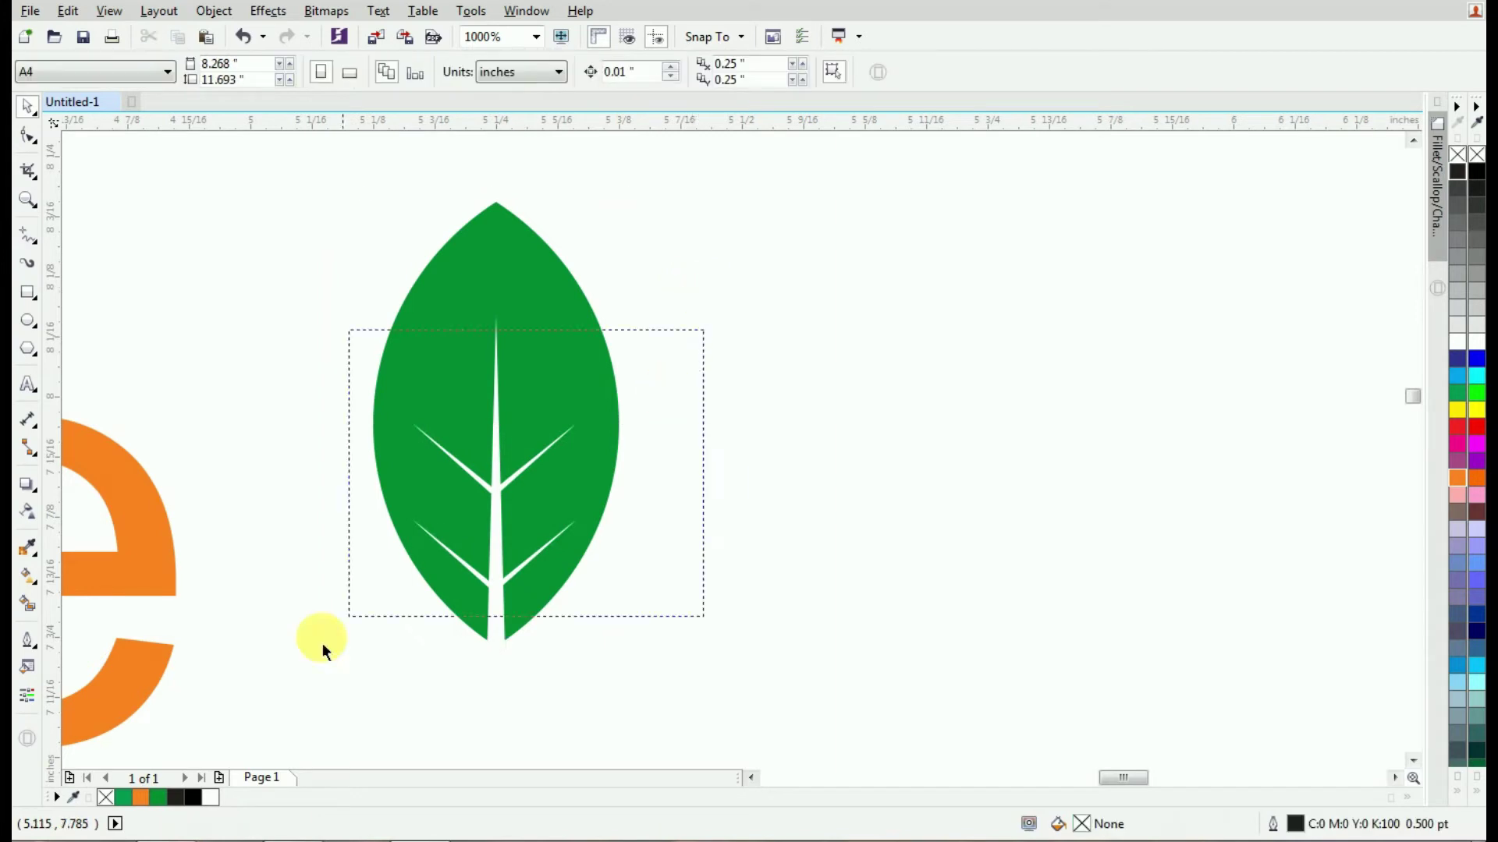
scroll(628, 390, down, 1)
click(596, 427)
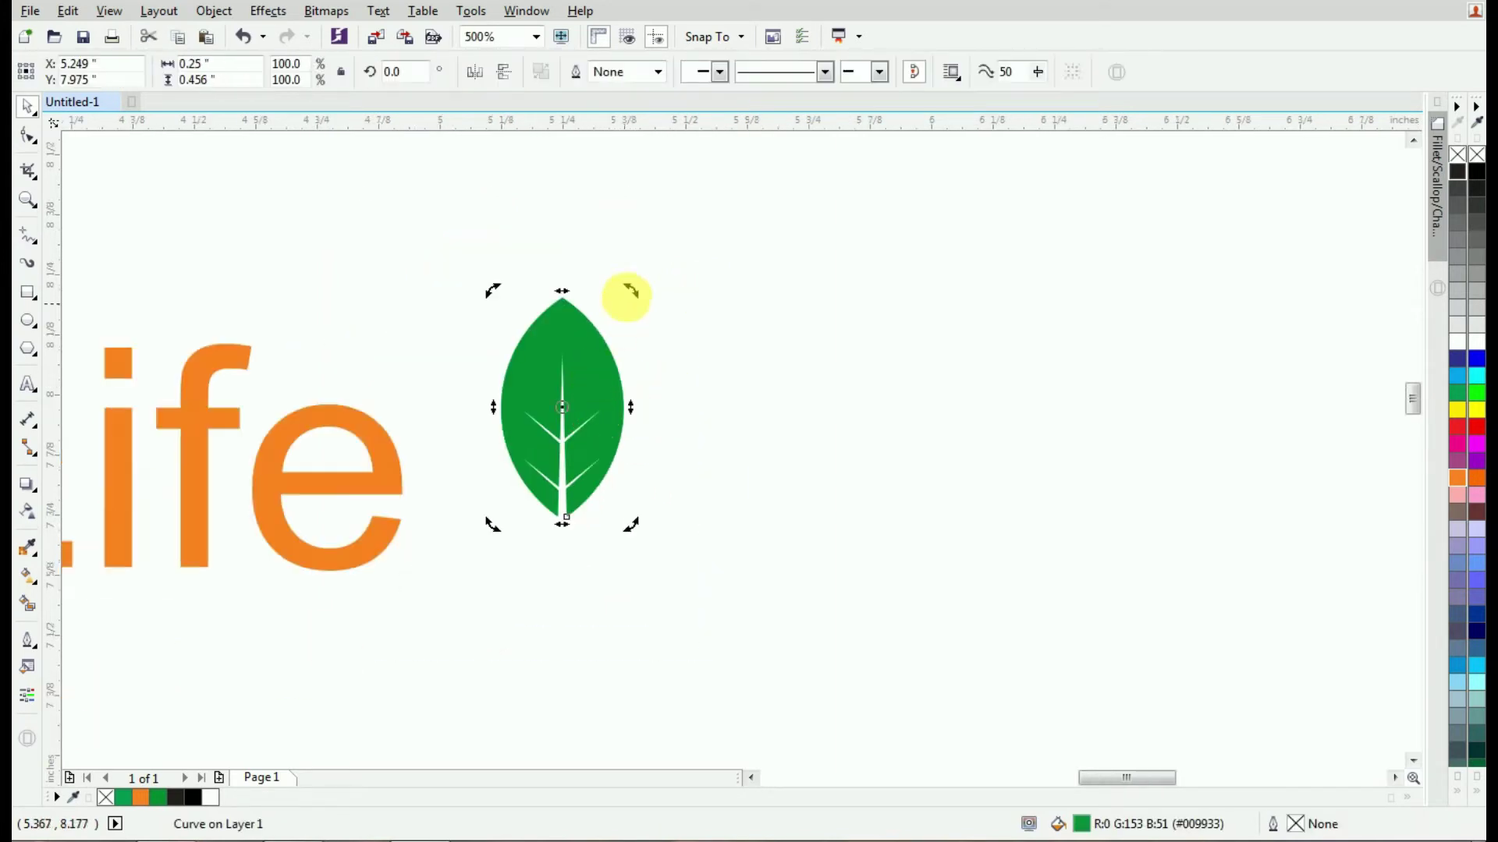
drag(624, 292, 574, 345)
click(602, 445)
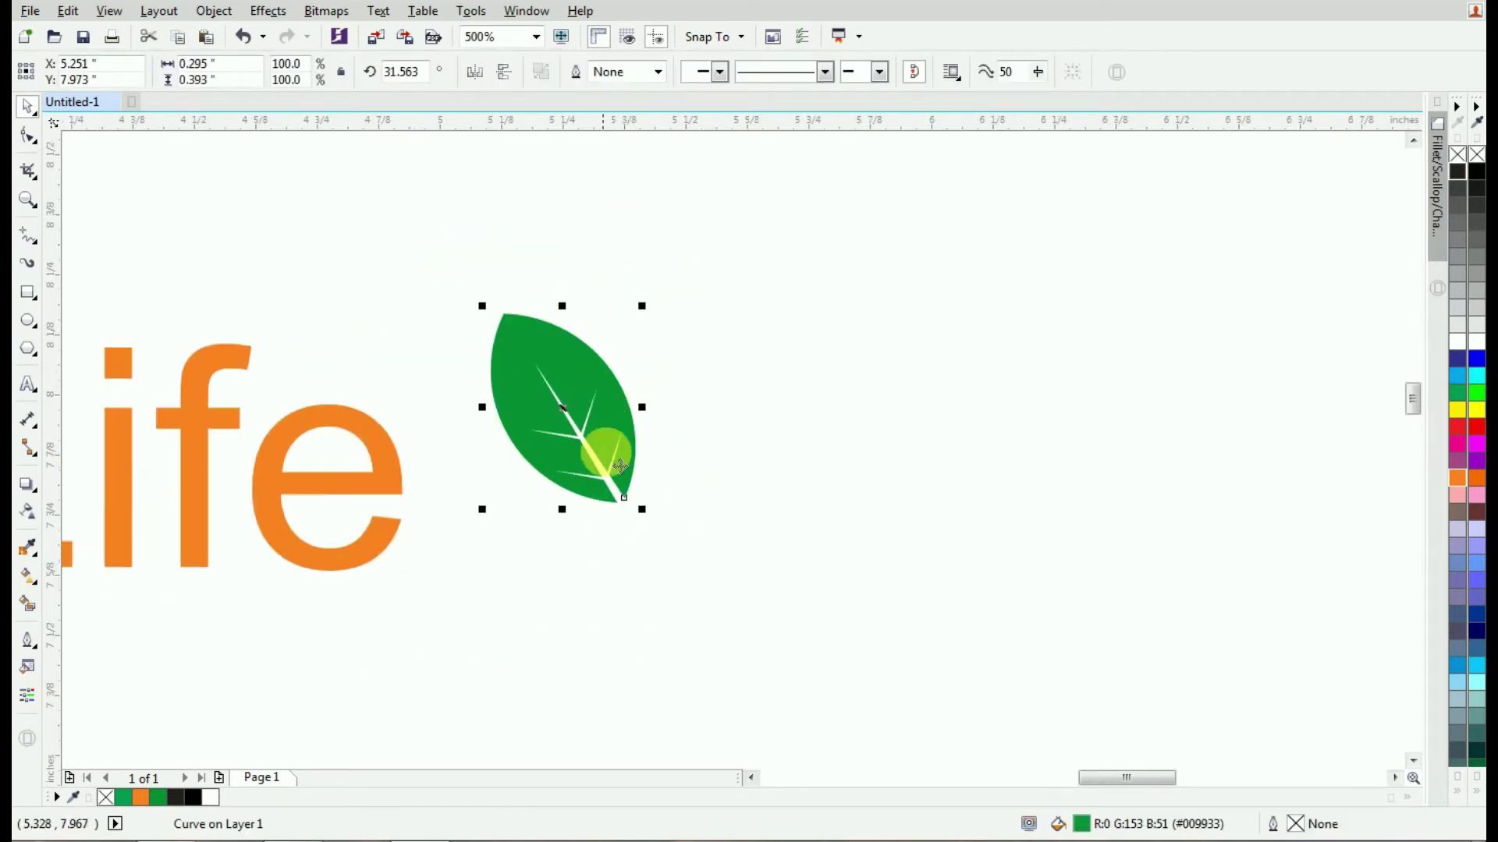
mouse_move(658, 530)
mouse_down()
mouse_move(541, 372)
mouse_move(351, 437)
mouse_up()
scroll(343, 430, up, 1)
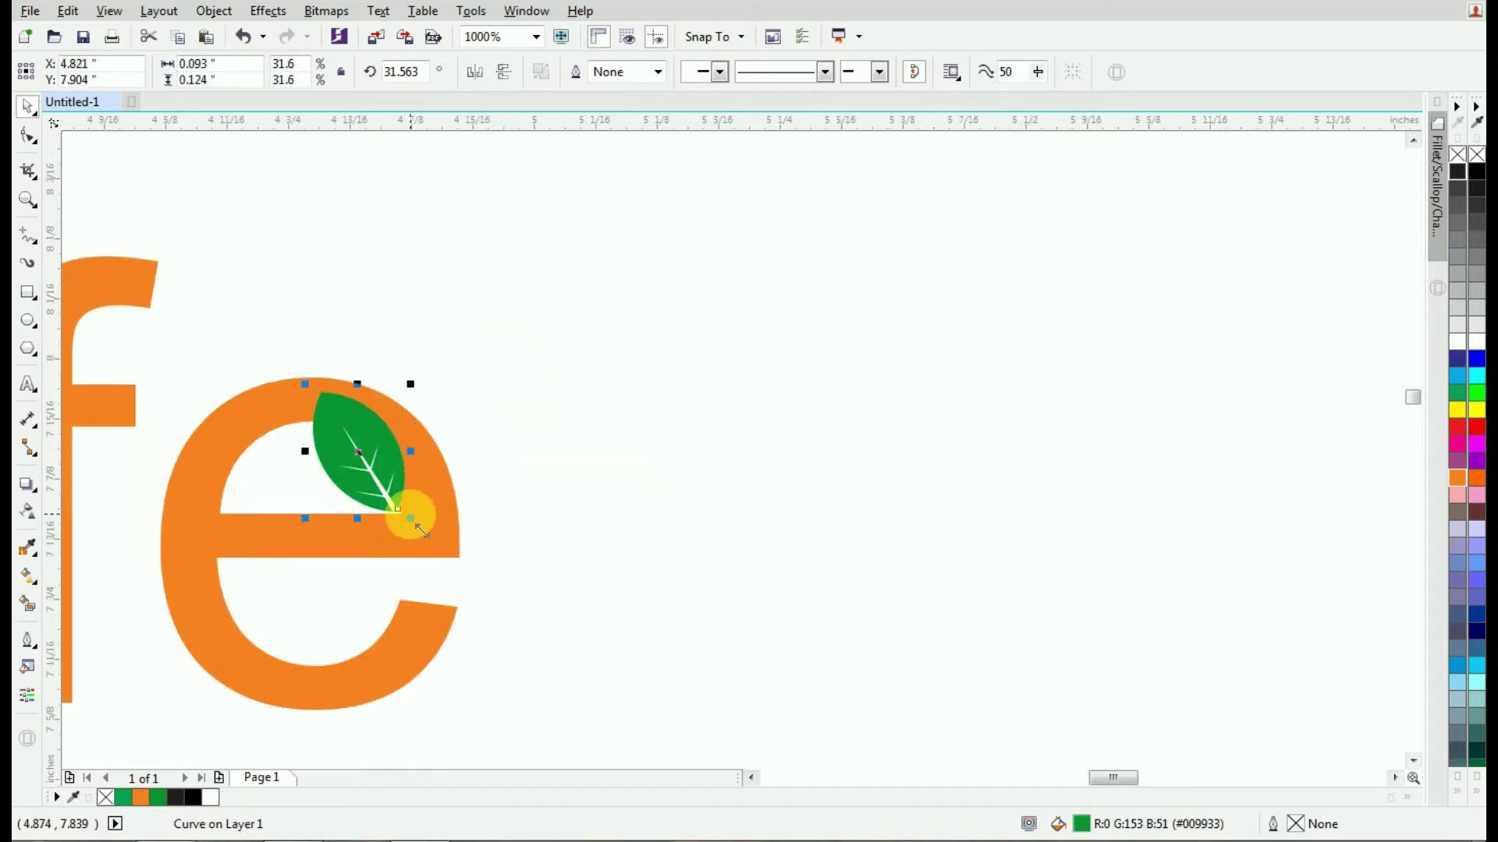
drag(408, 513, 467, 596)
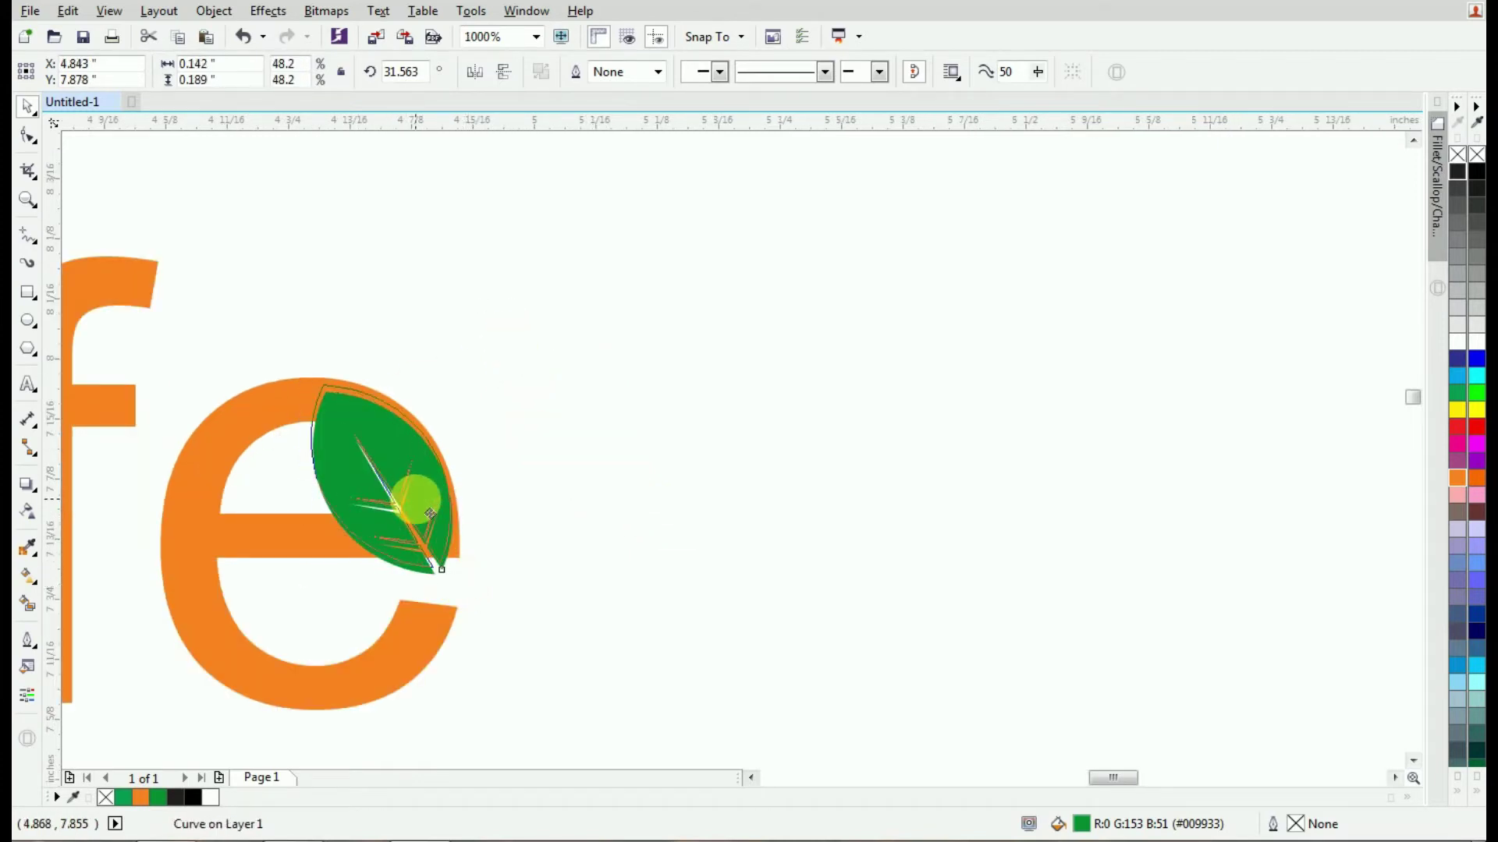
mouse_move(430, 514)
mouse_down()
mouse_move(461, 588)
mouse_move(447, 535)
mouse_move(456, 545)
mouse_up()
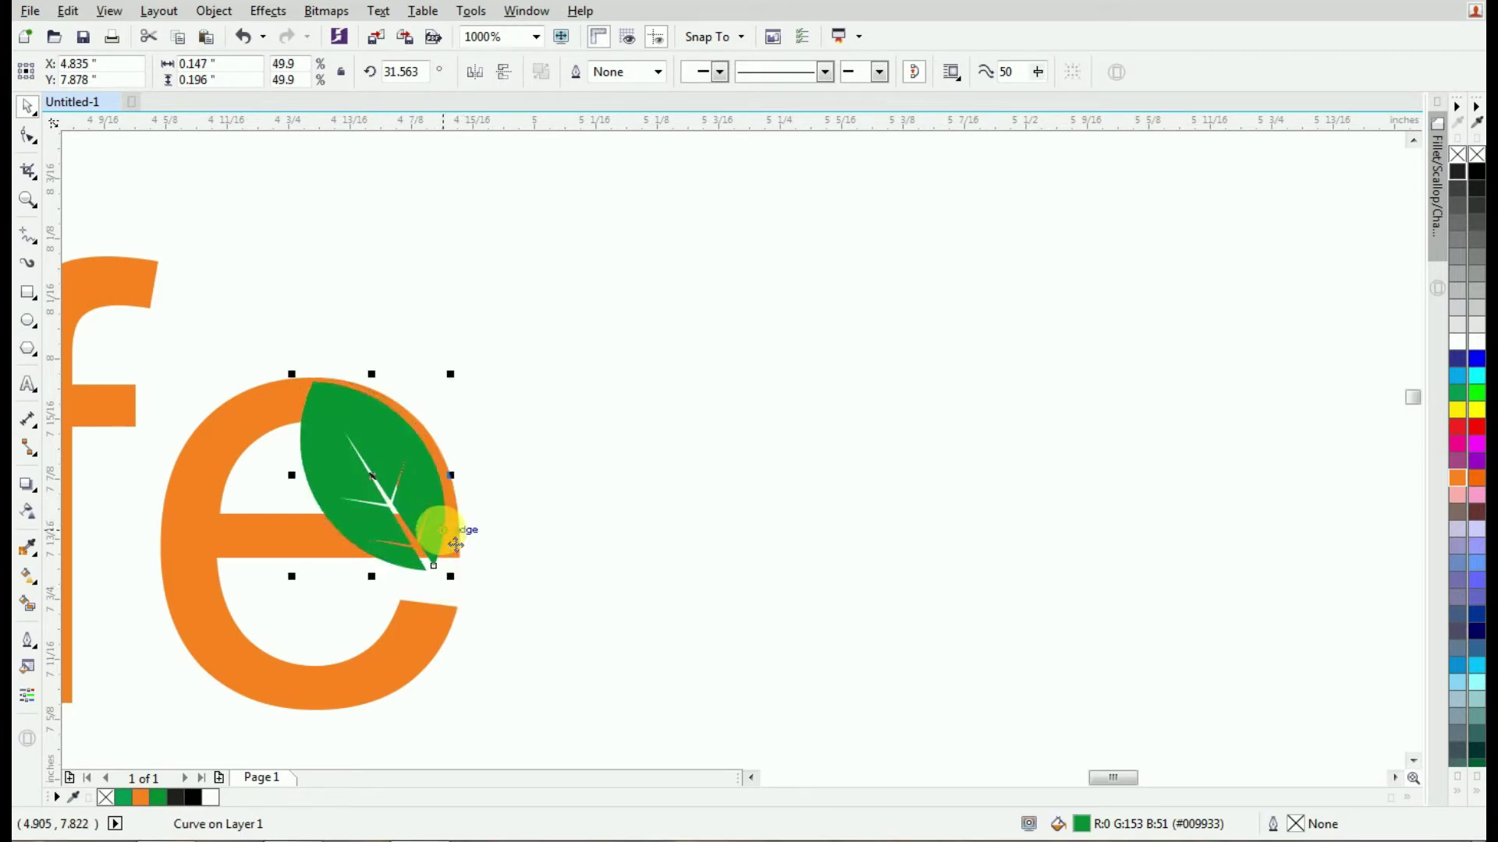
click(525, 506)
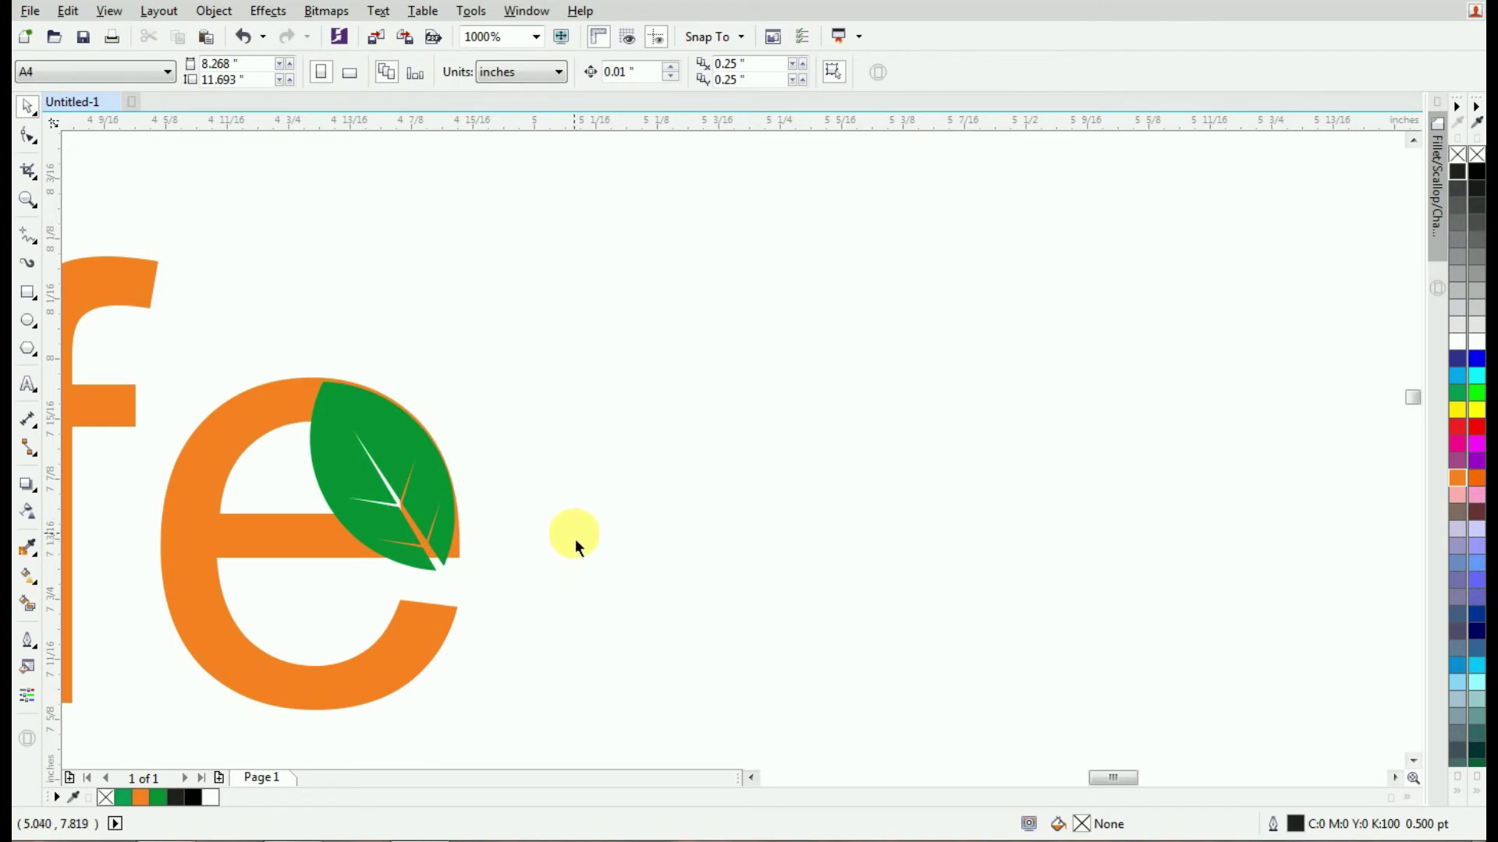
click(27, 233)
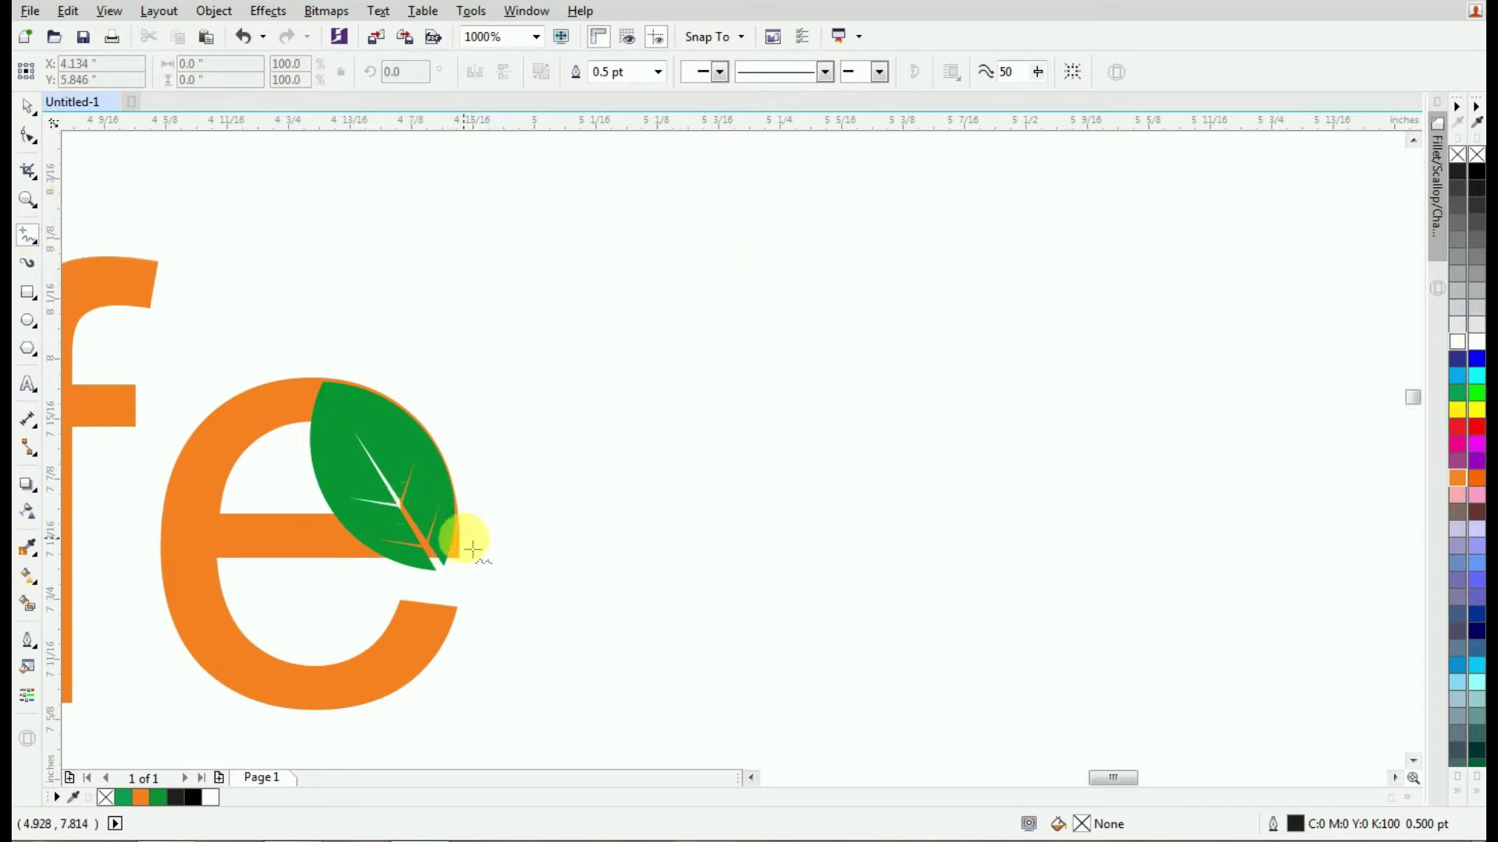
Draw a closed five-node angular shape from the leaf tip up-right with a black hairline outline.
click(472, 550)
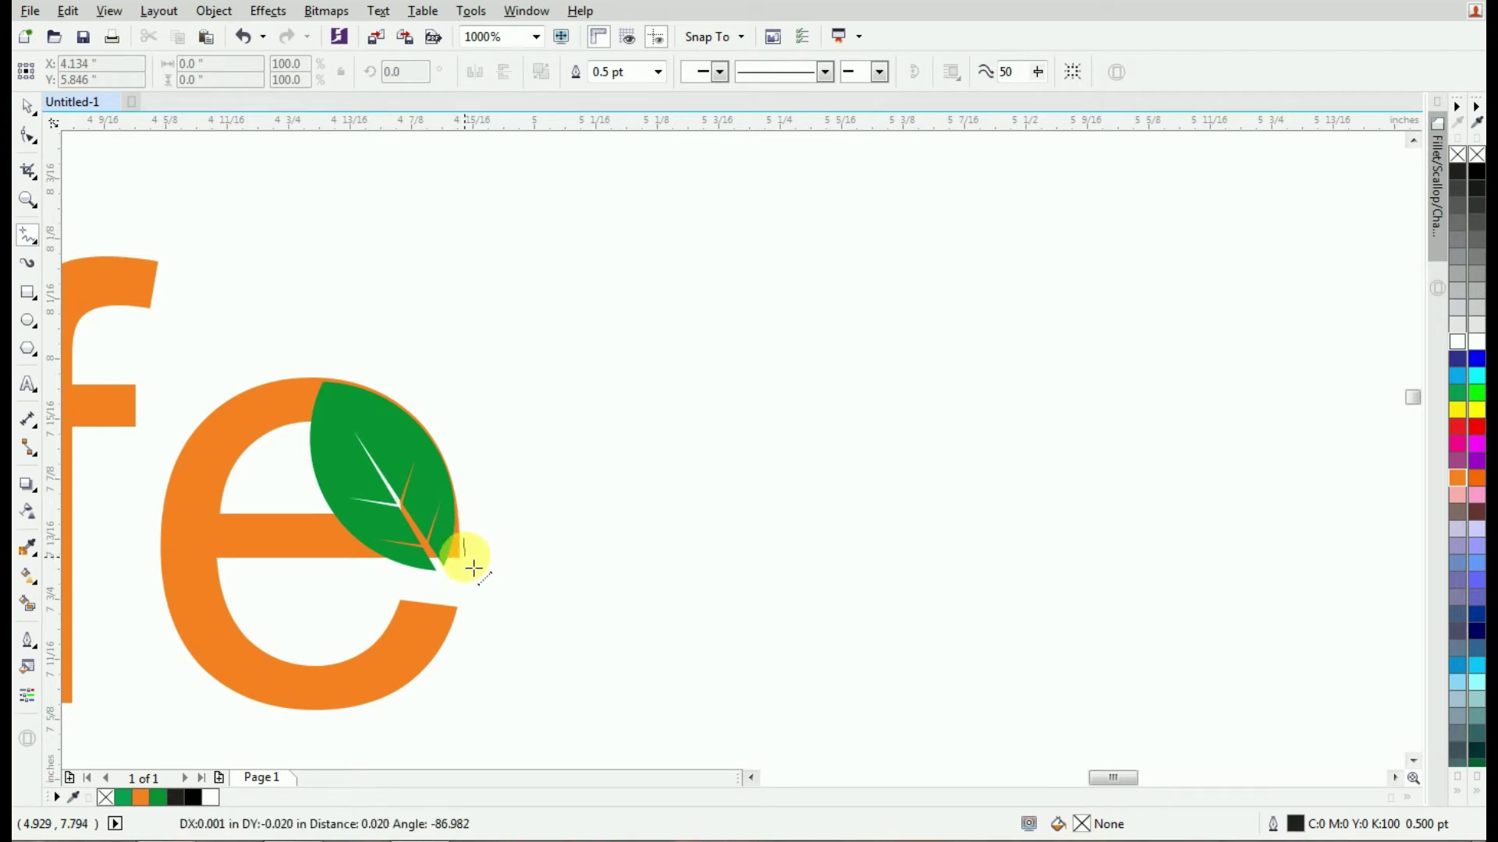
click(472, 573)
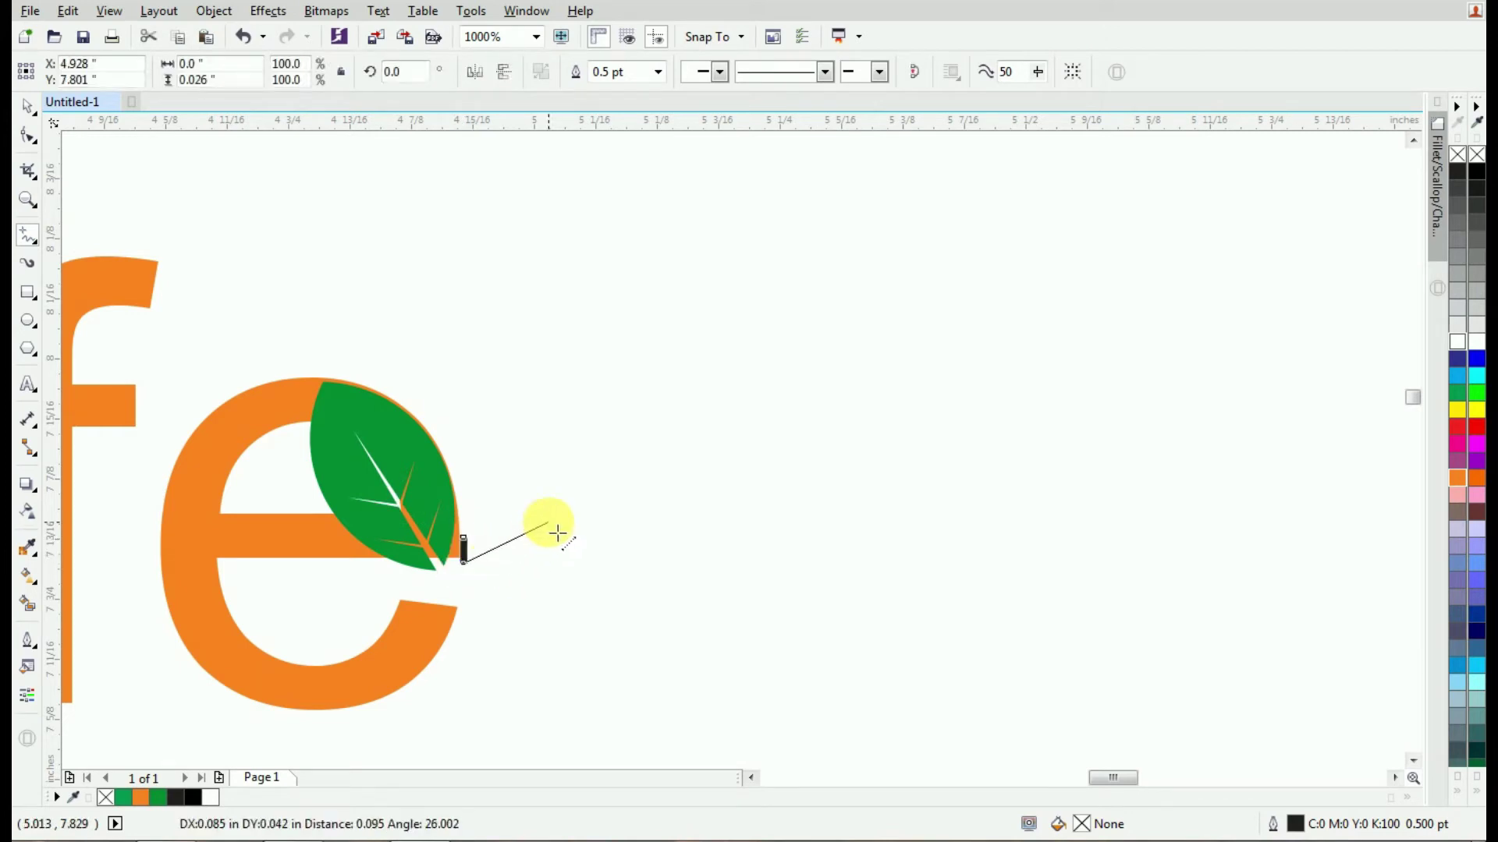
click(632, 399)
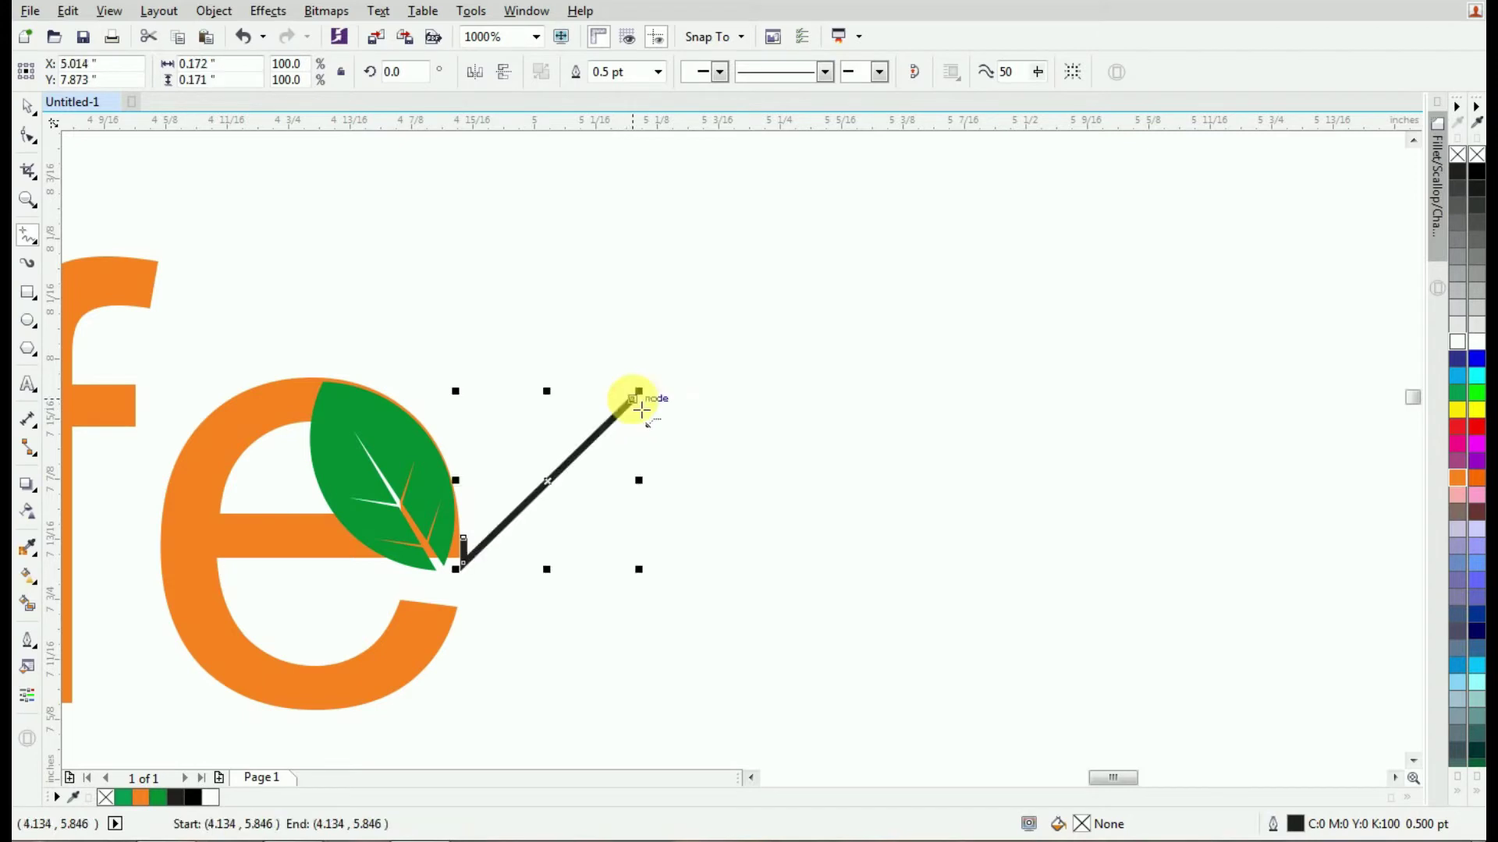
click(434, 472)
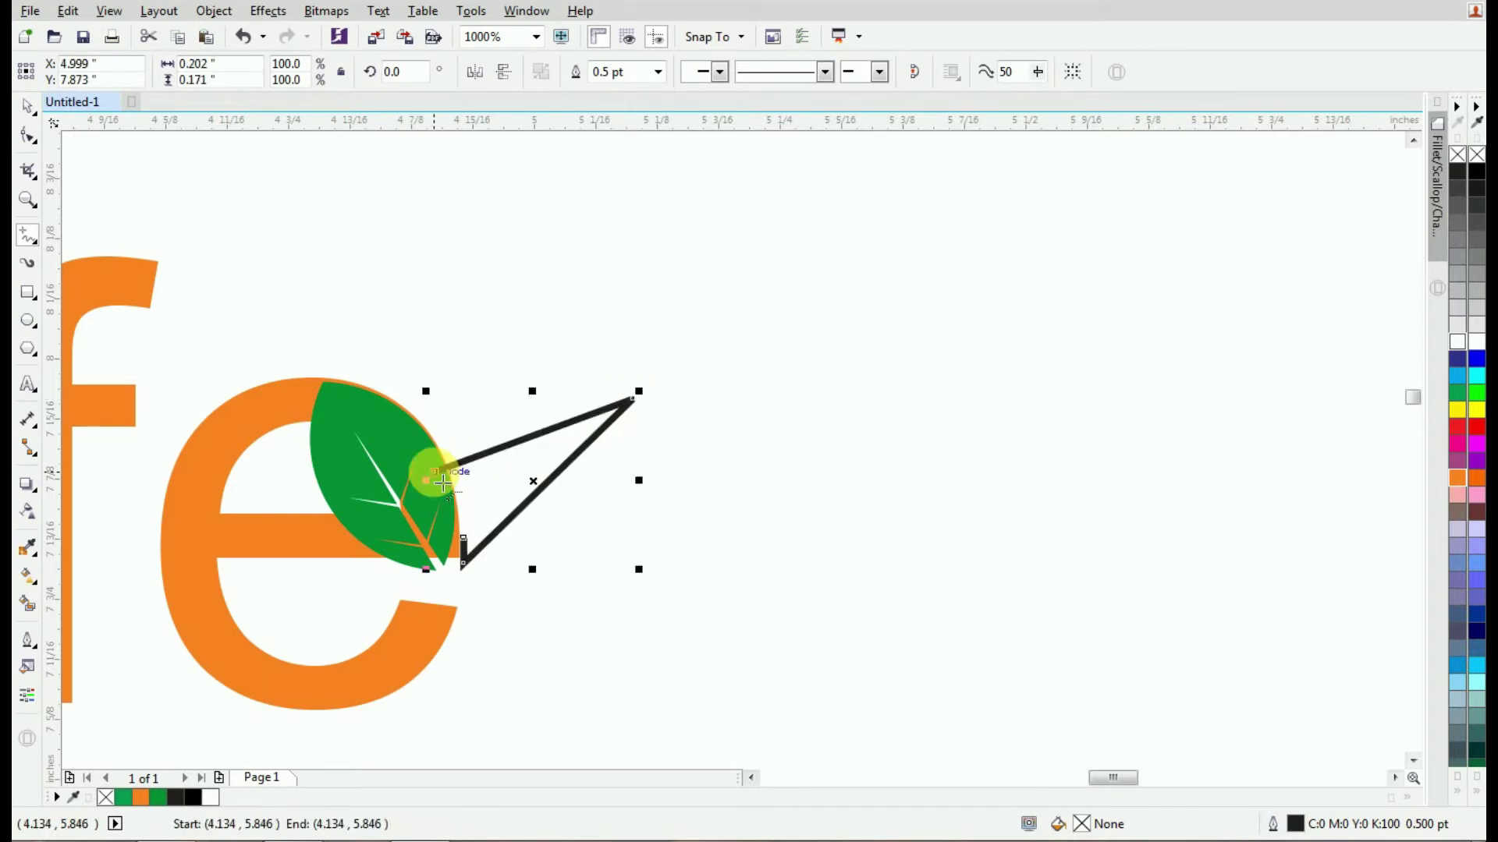
click(464, 536)
click(30, 140)
right_click(1476, 171)
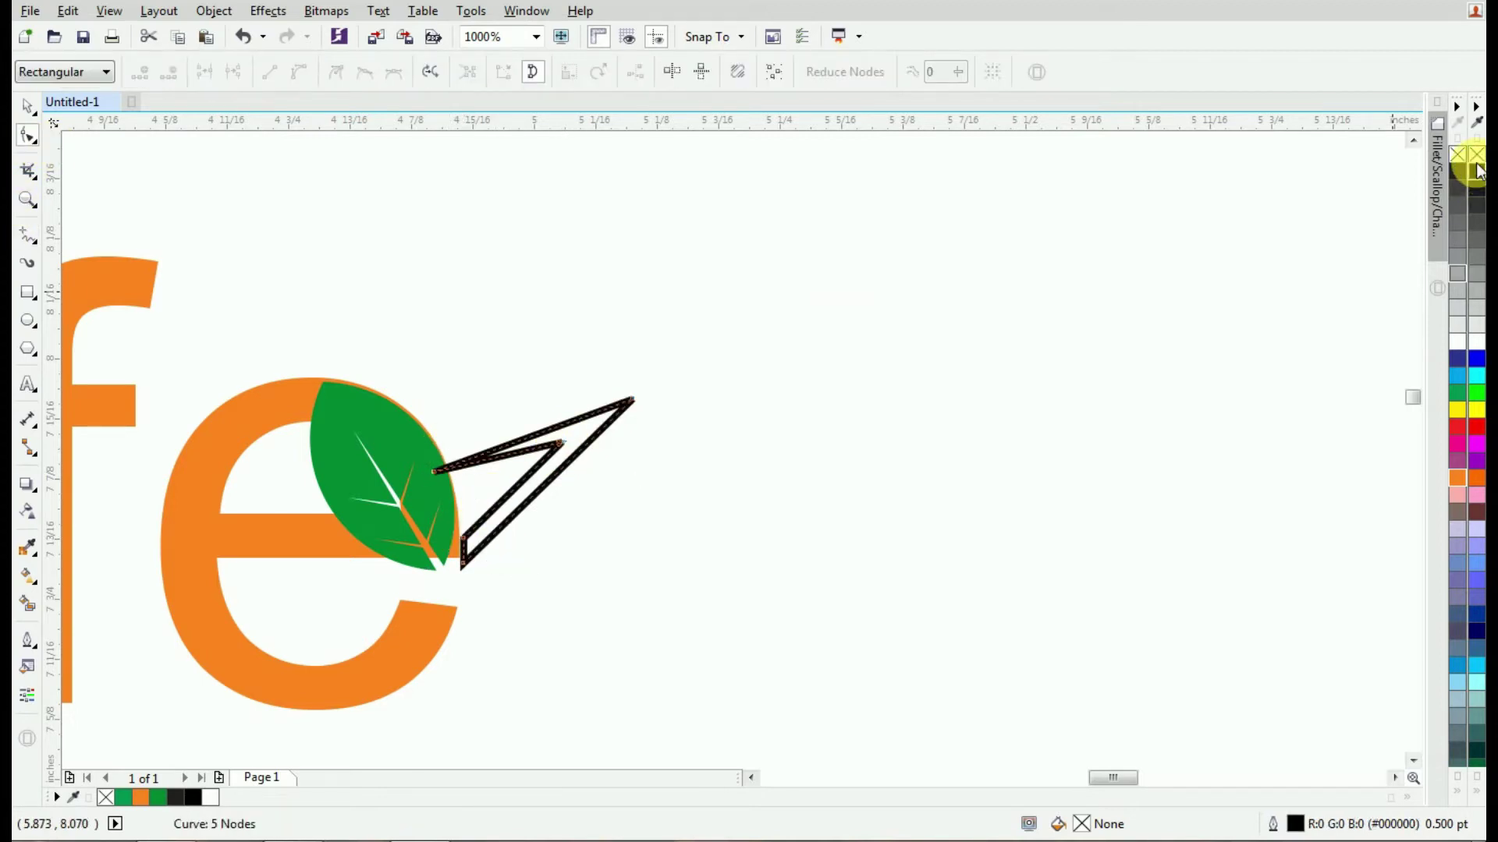
click(27, 106)
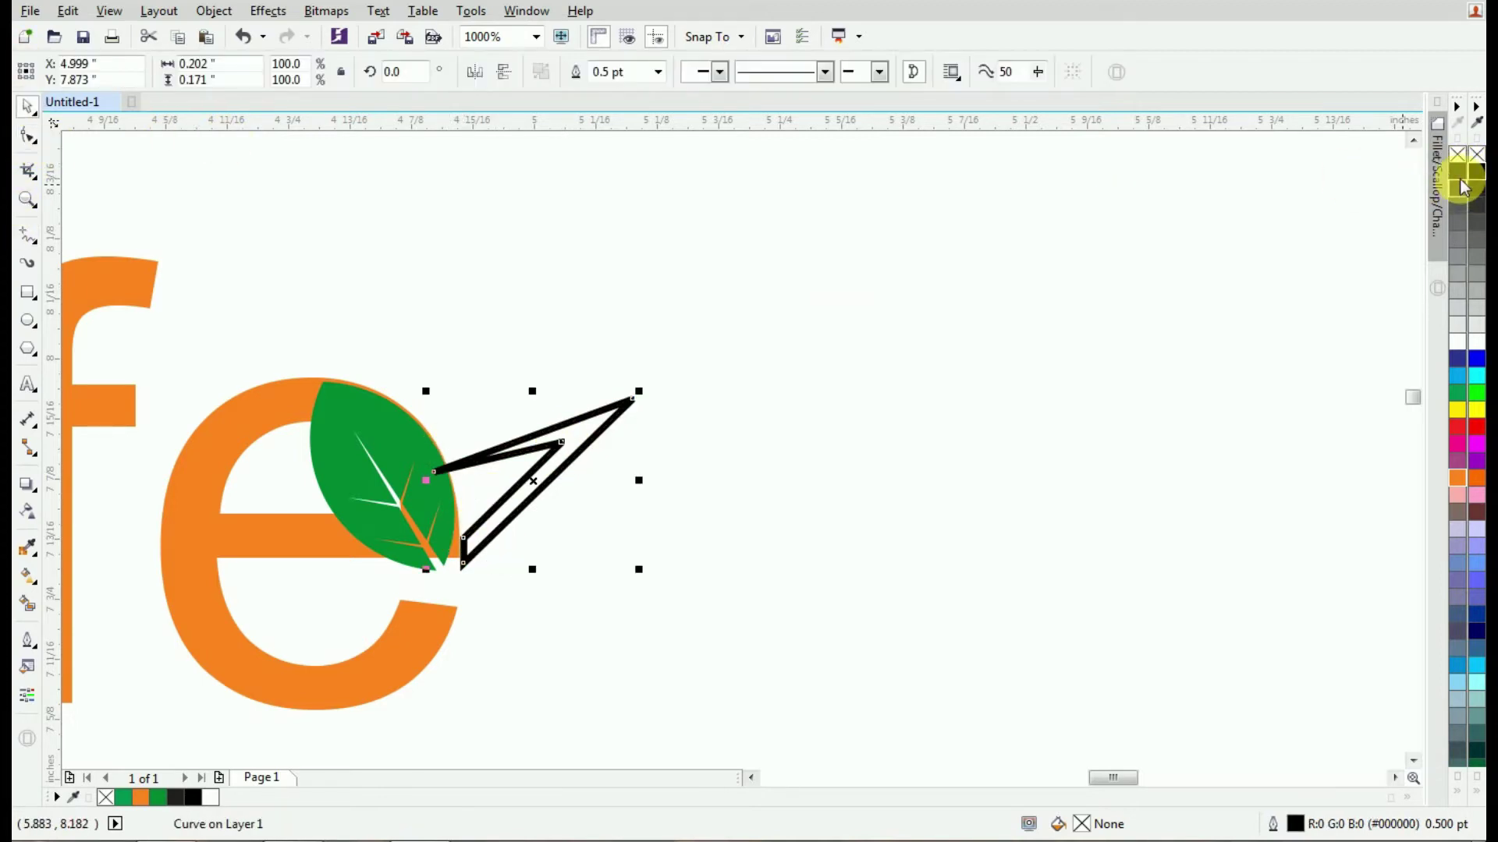
right_click(1476, 156)
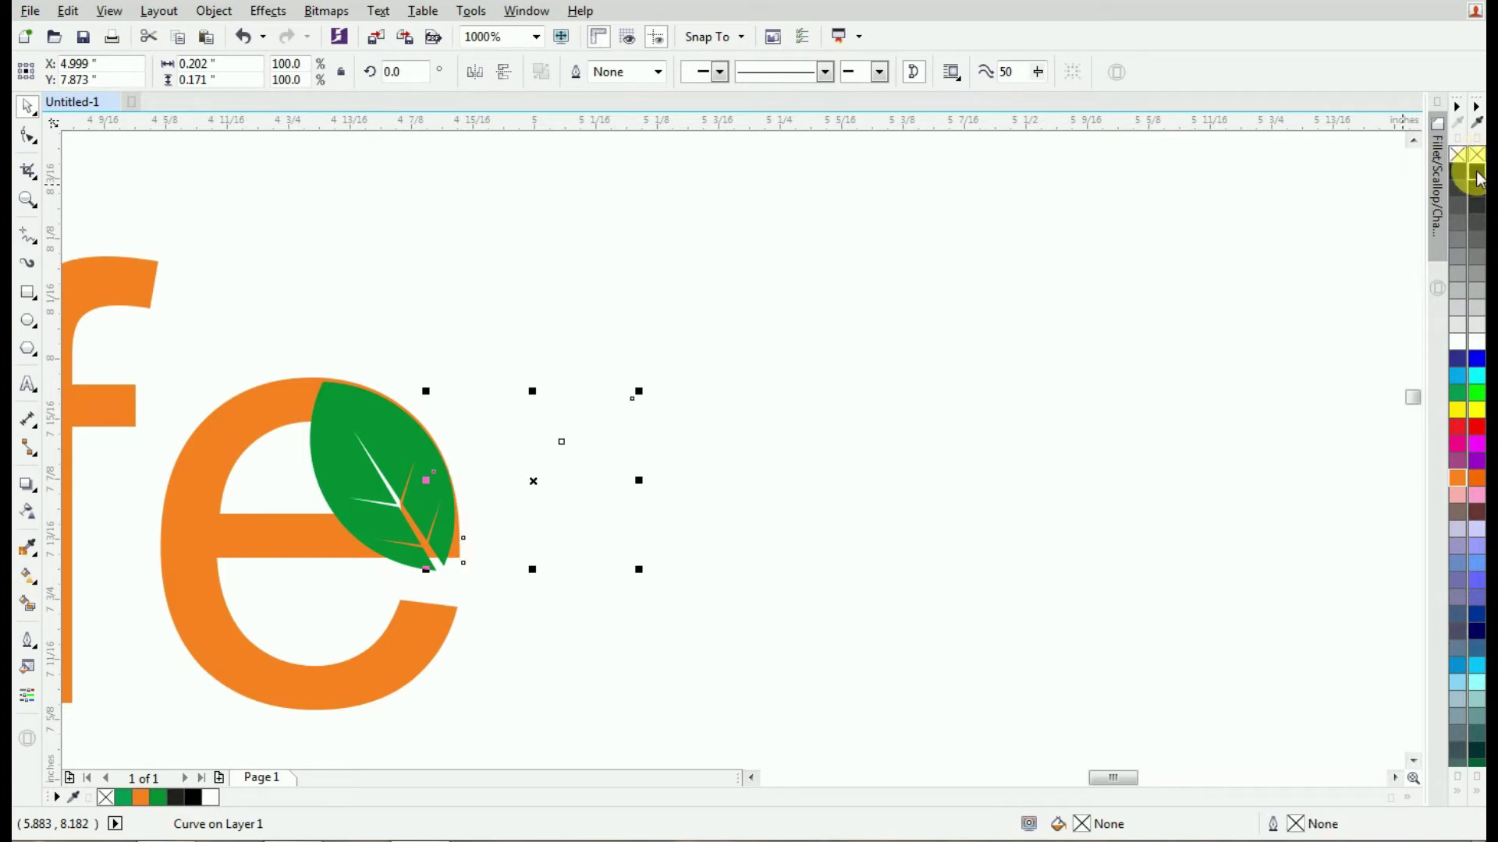
click(26, 138)
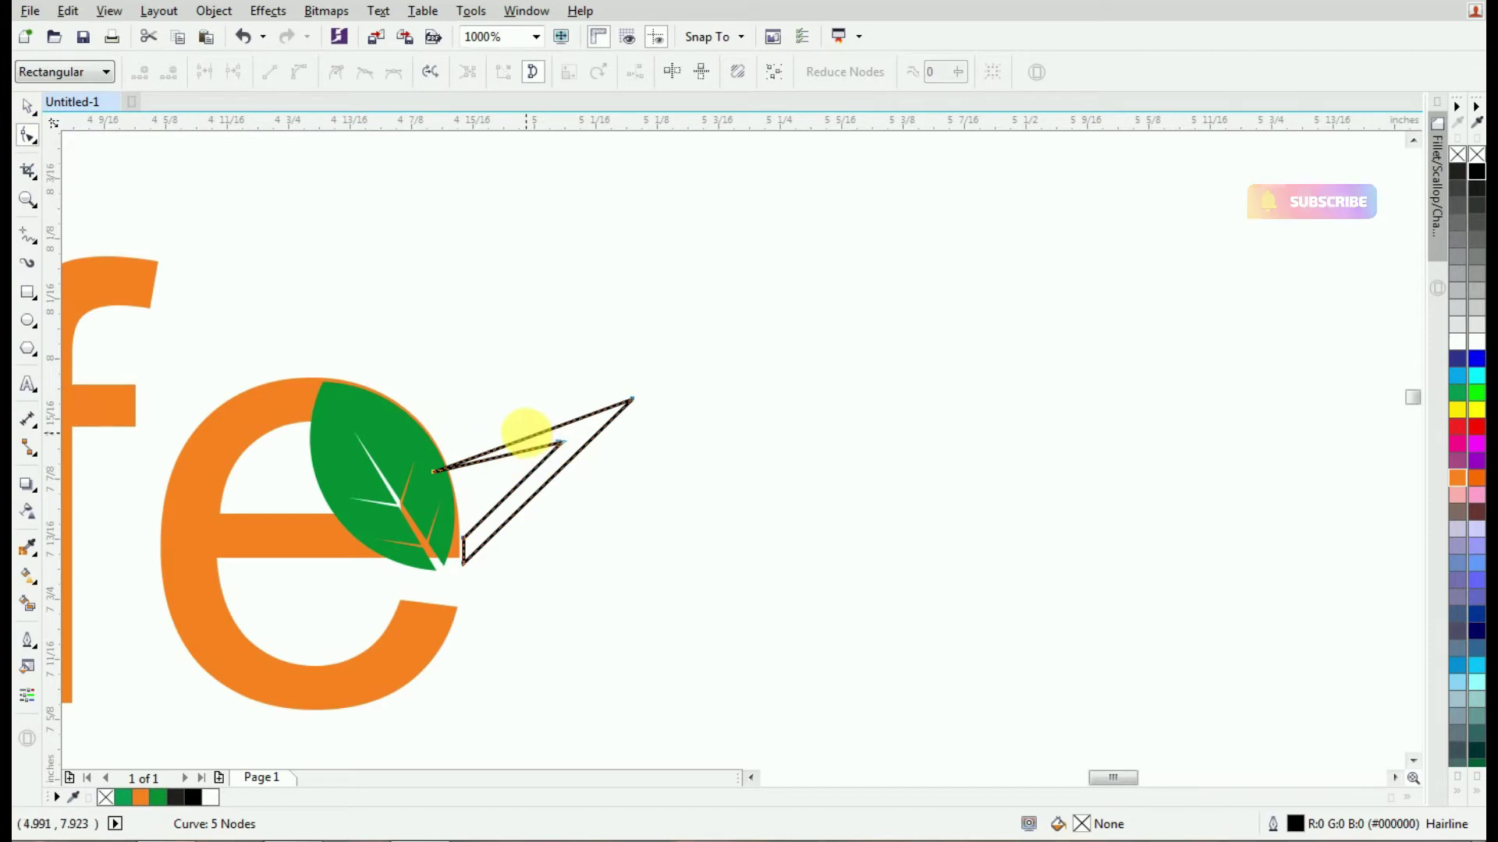
Convert the shape's upper, lower and right sides to curves and bow them outward.
click(527, 438)
click(299, 72)
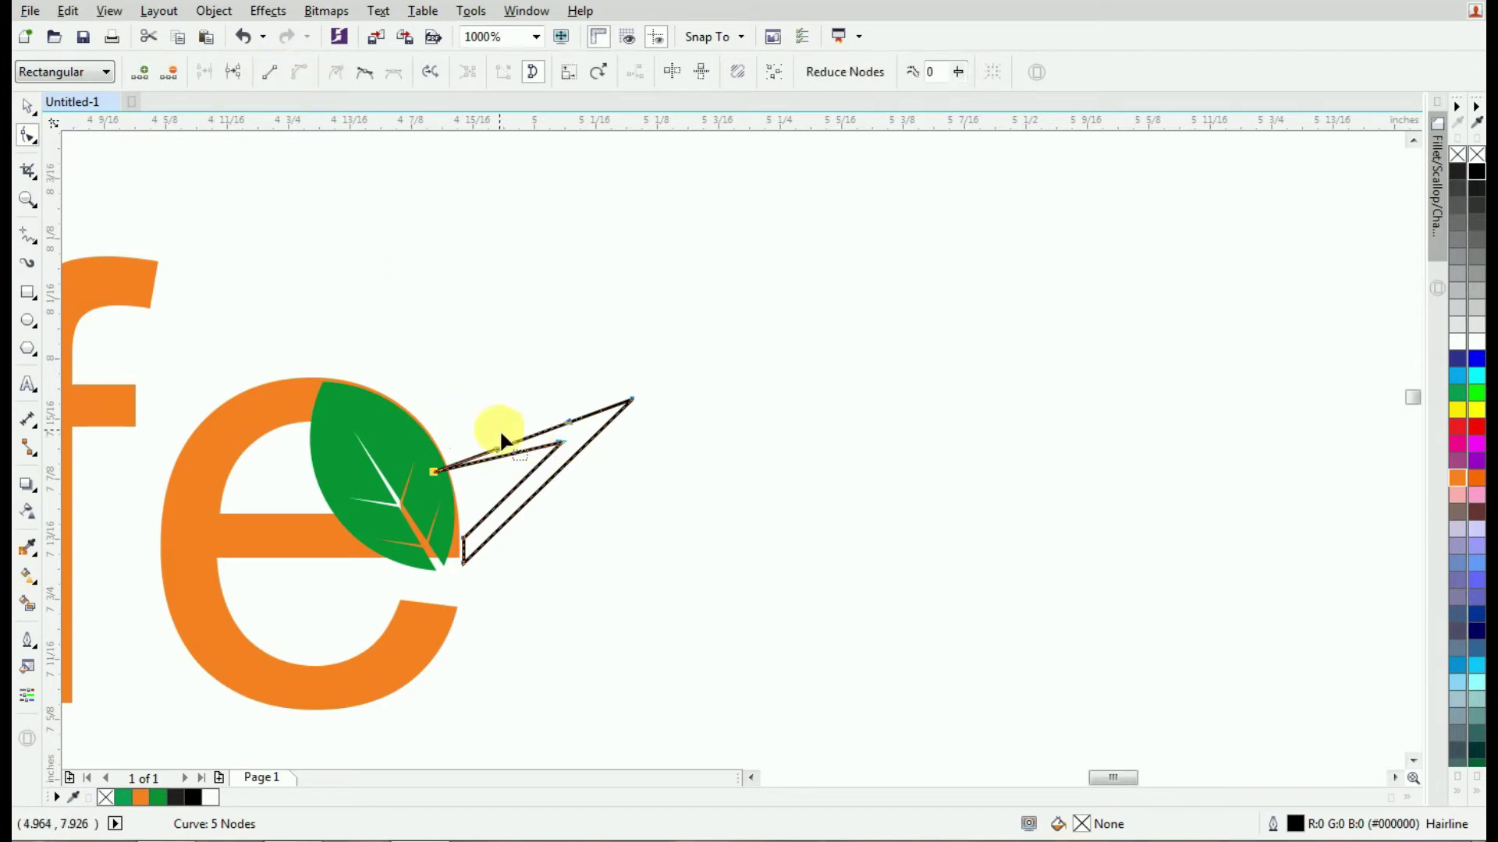
mouse_move(521, 447)
mouse_down()
mouse_move(512, 425)
mouse_move(492, 431)
mouse_up()
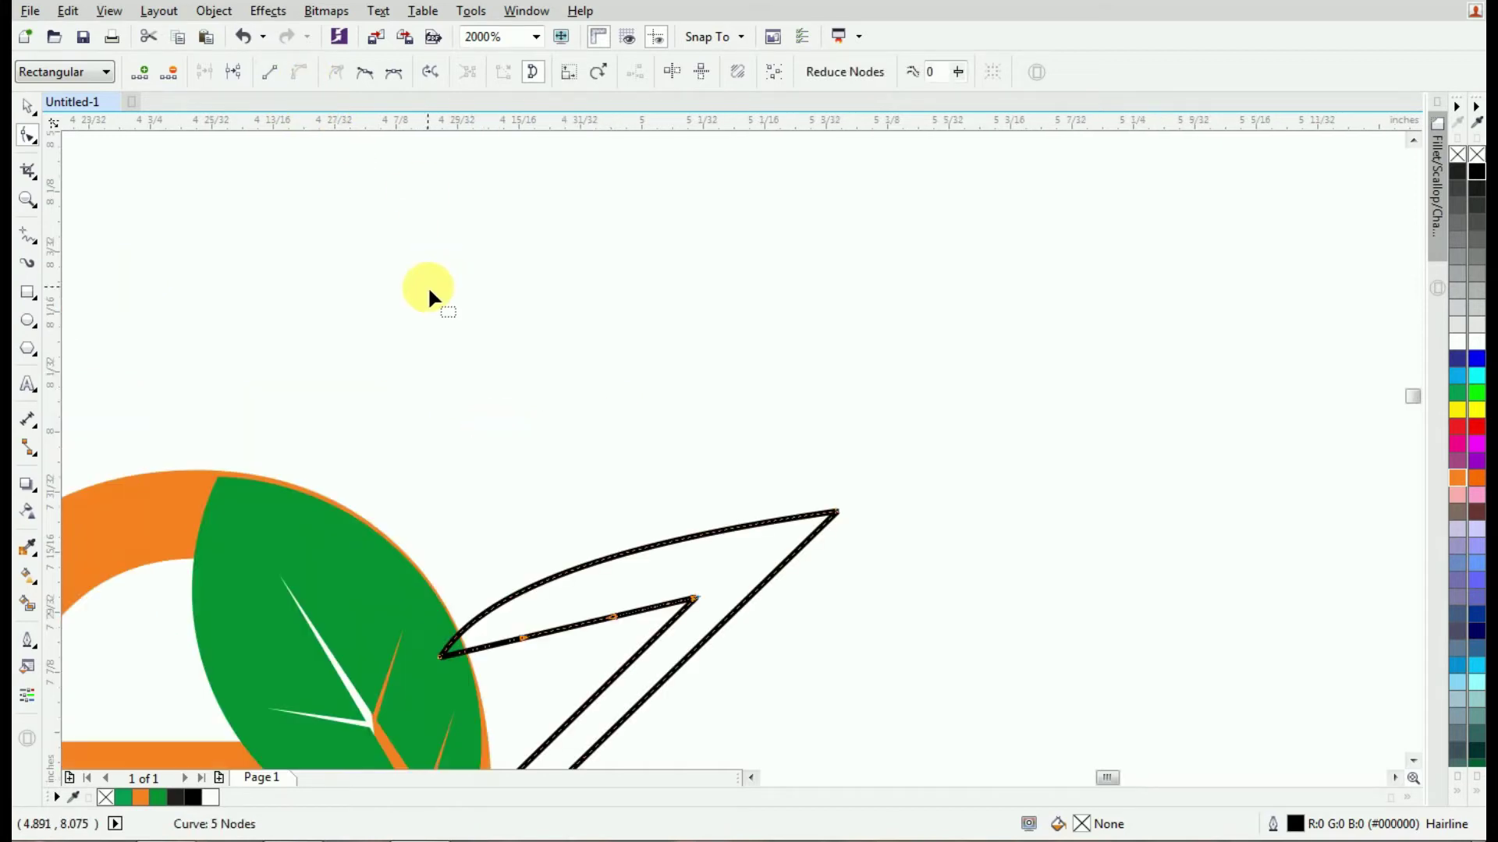
scroll(427, 285, up, 1)
drag(555, 629, 585, 597)
scroll(641, 482, down, 1)
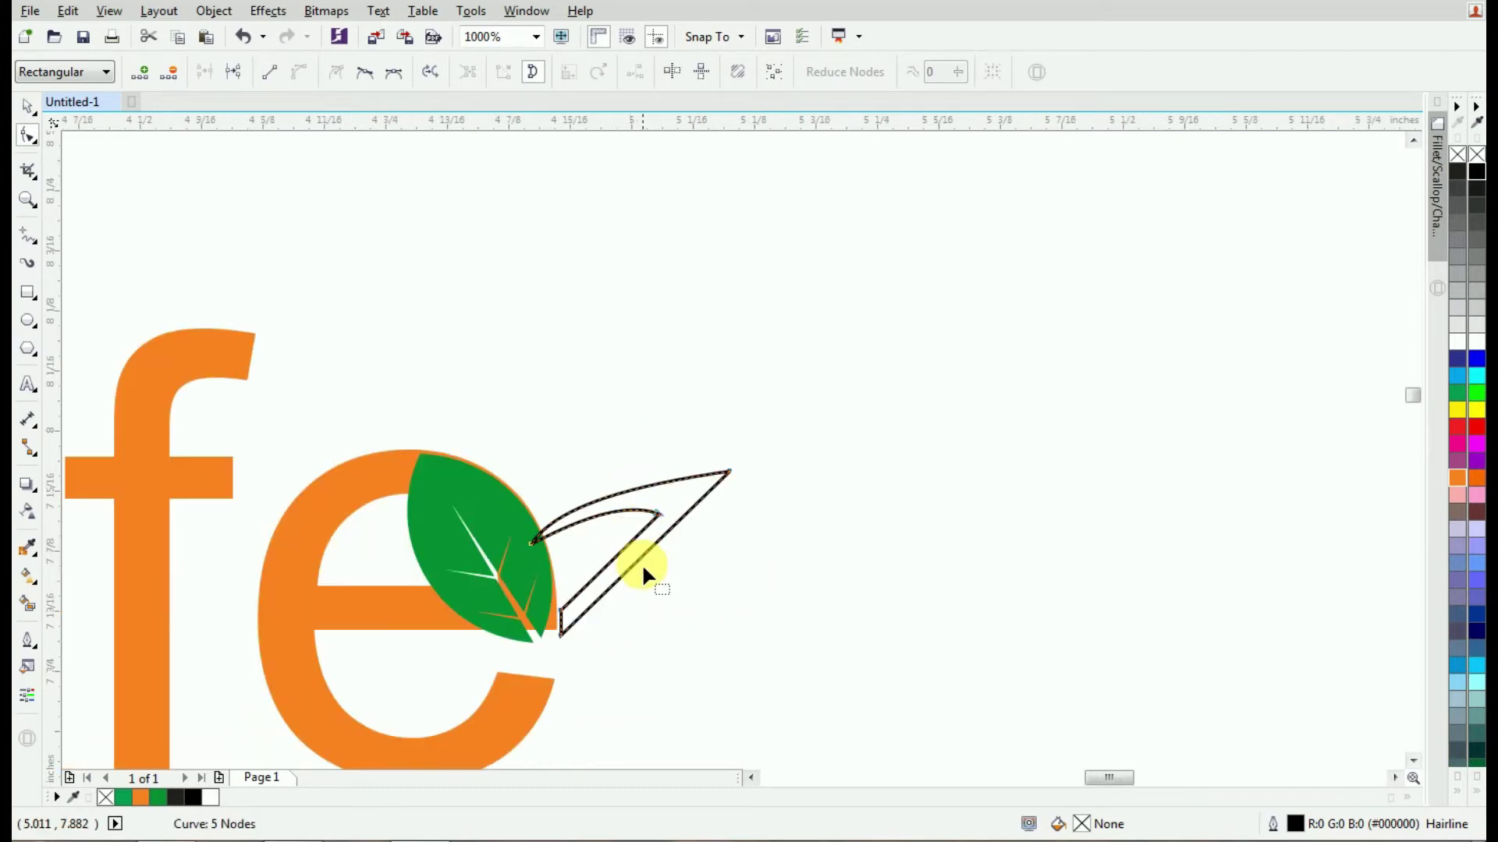
click(624, 514)
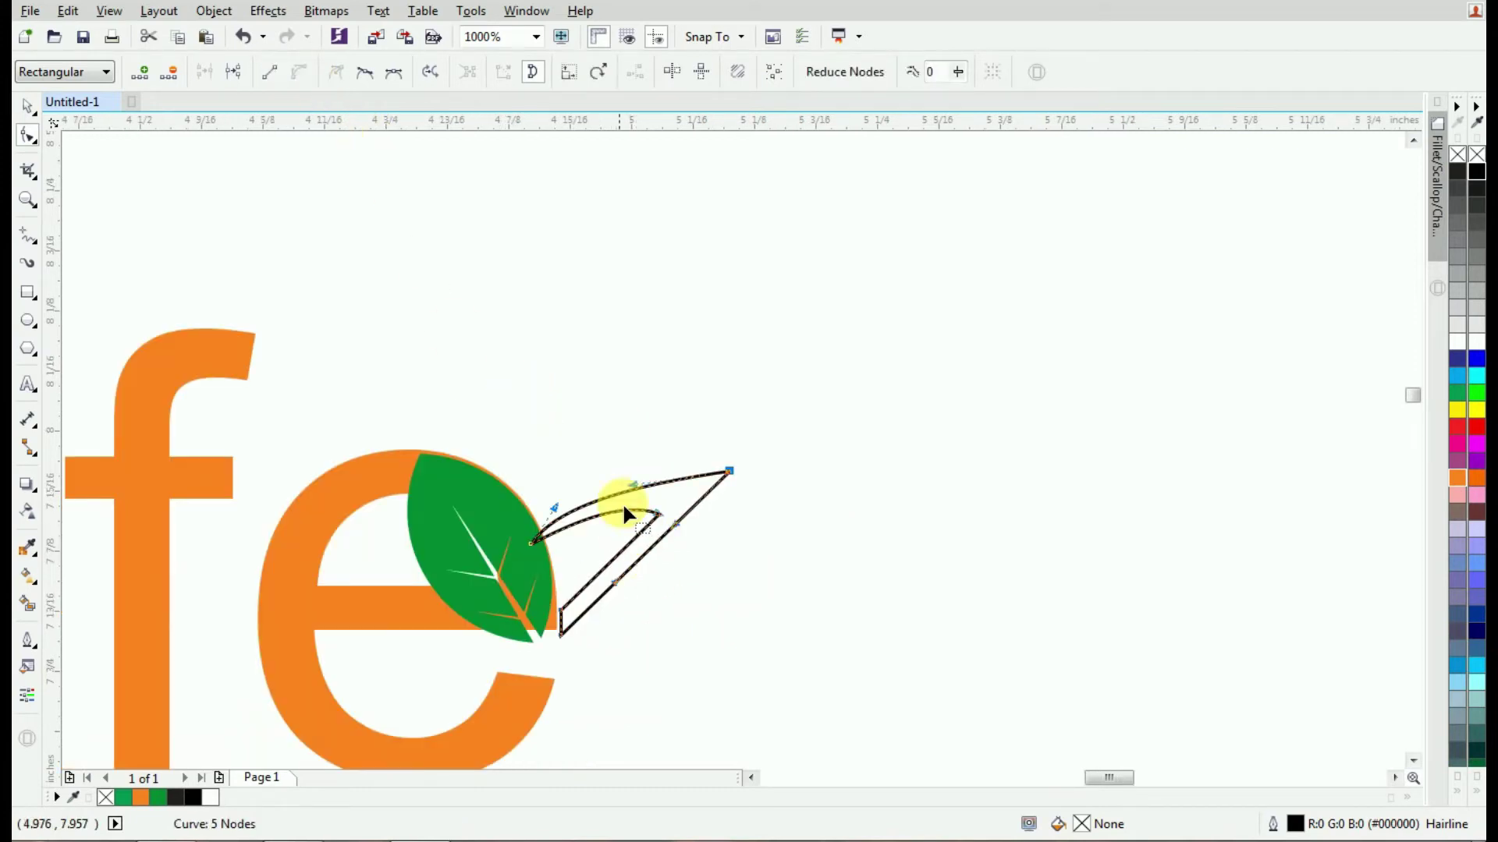
drag(645, 557, 682, 591)
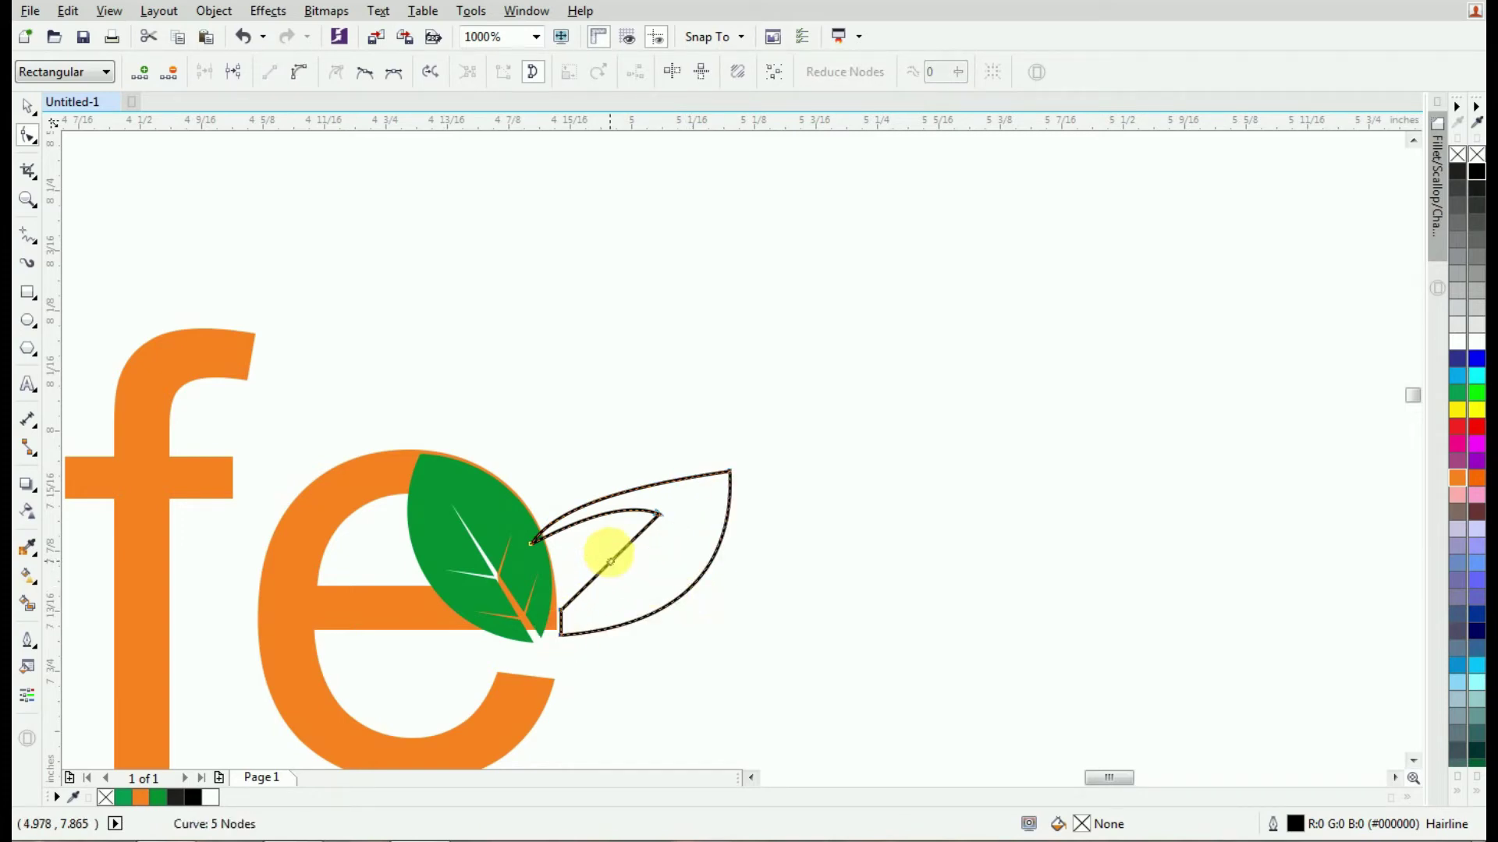
Curve the inner side, refine the tip and top bulge, then nudge the leaf outline up-left.
click(610, 560)
click(297, 72)
scroll(624, 577, up, 2)
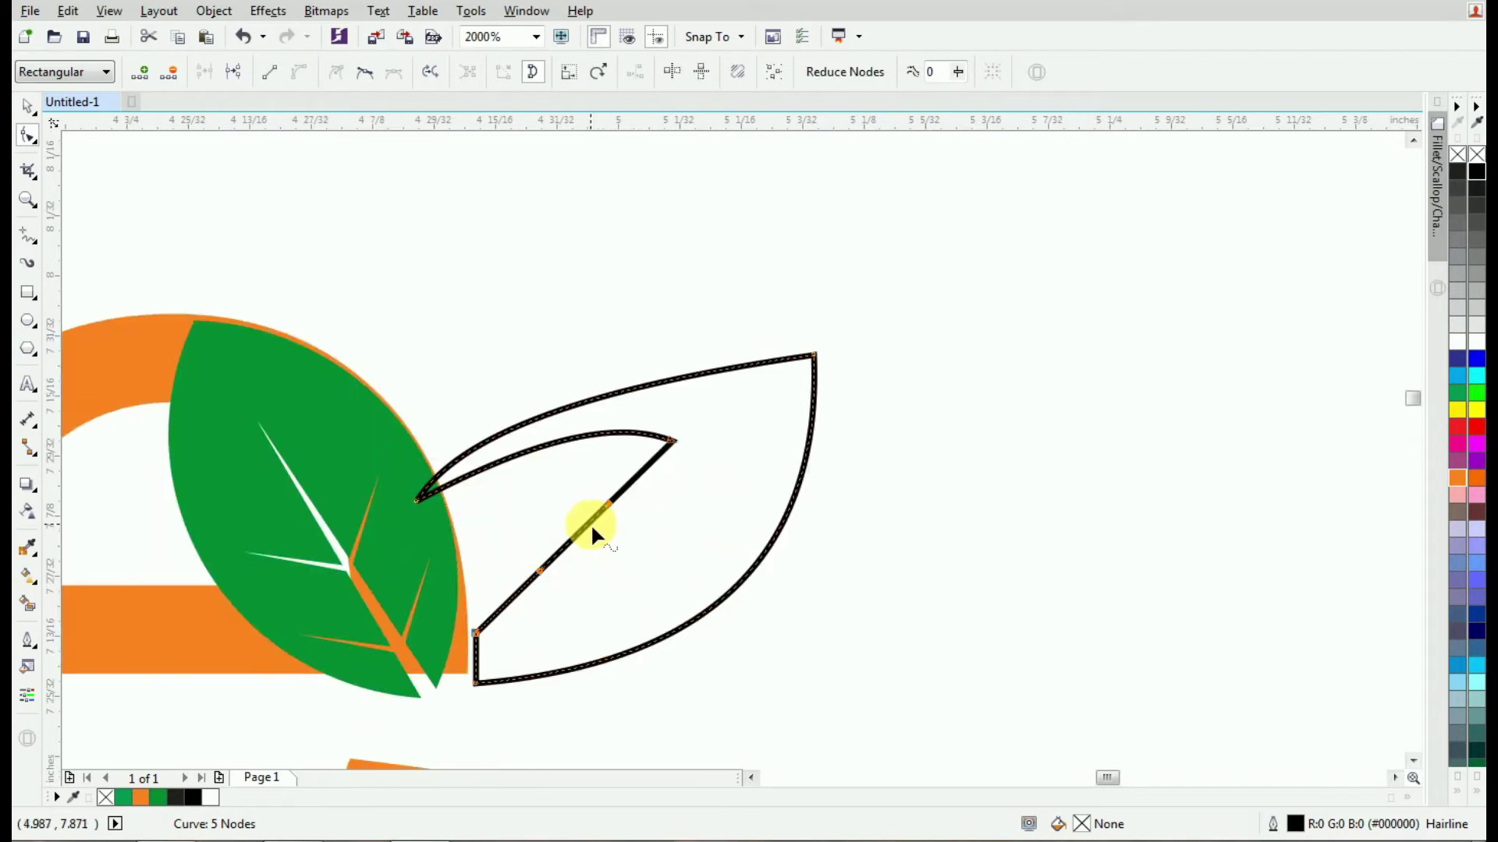
drag(591, 523, 640, 565)
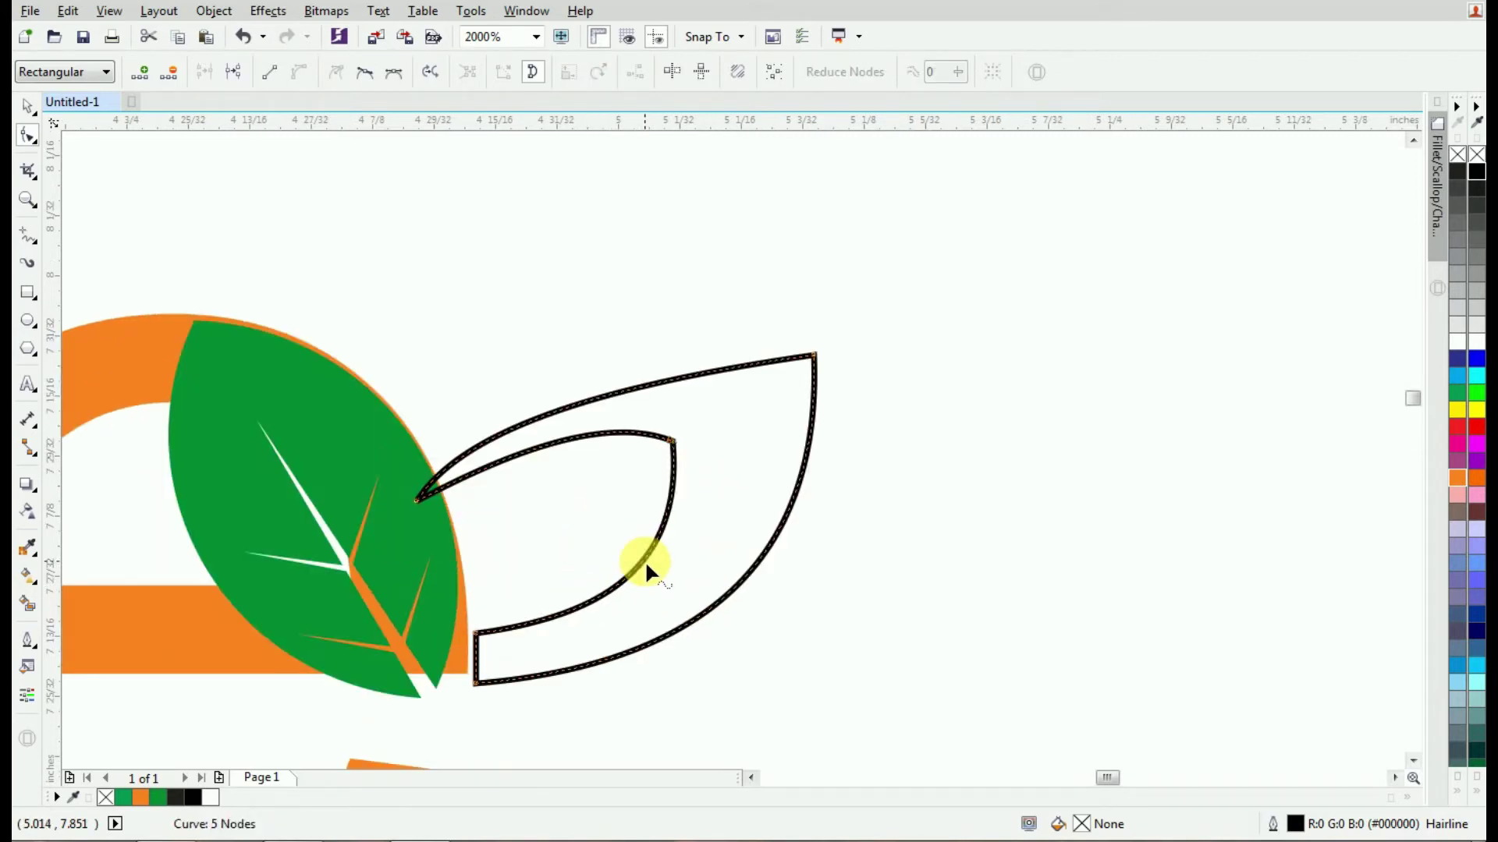
drag(623, 577, 621, 587)
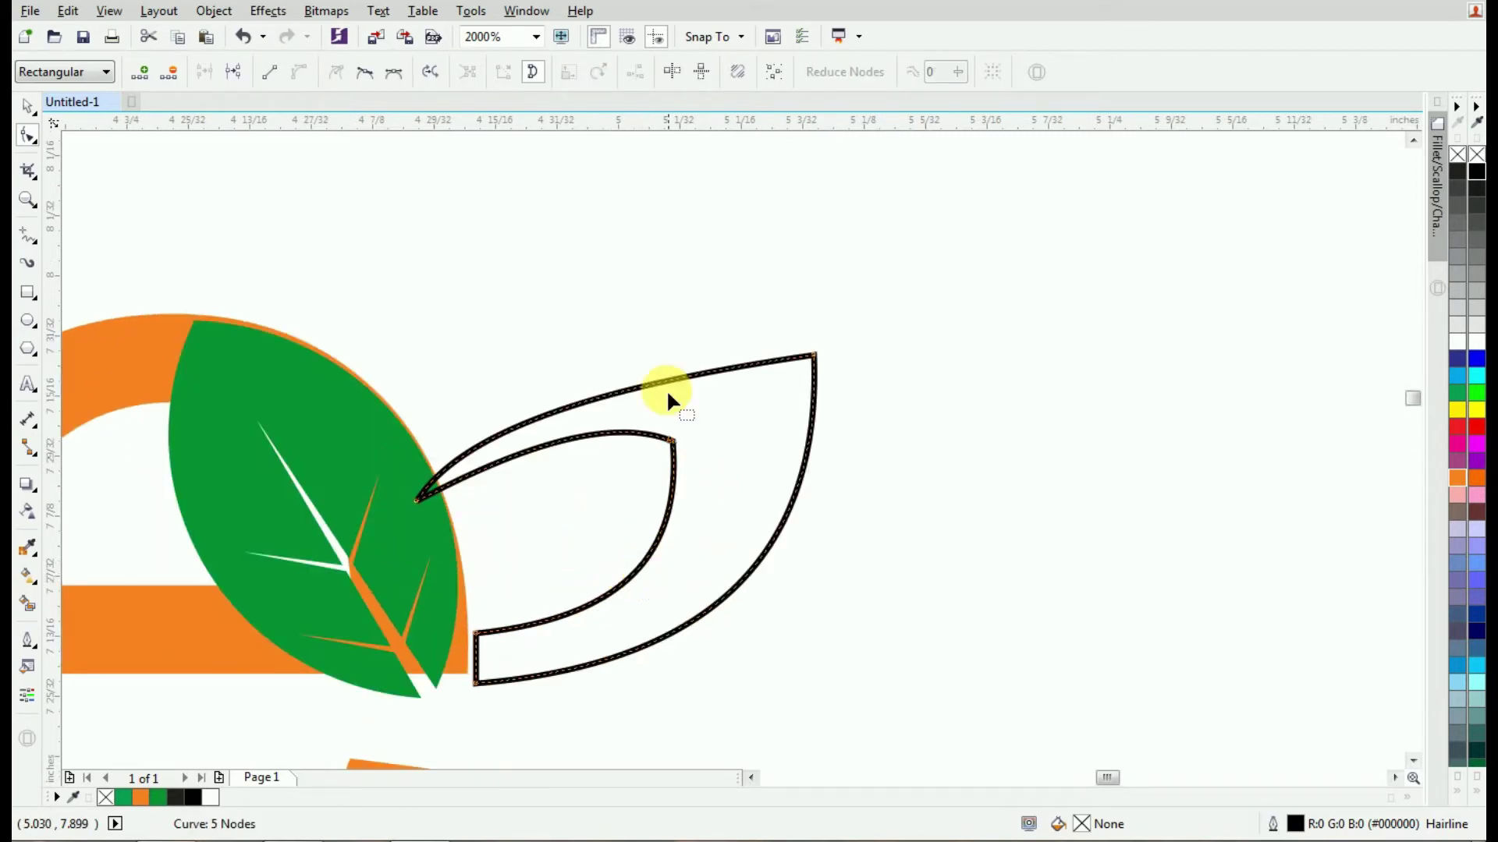
drag(811, 357, 775, 355)
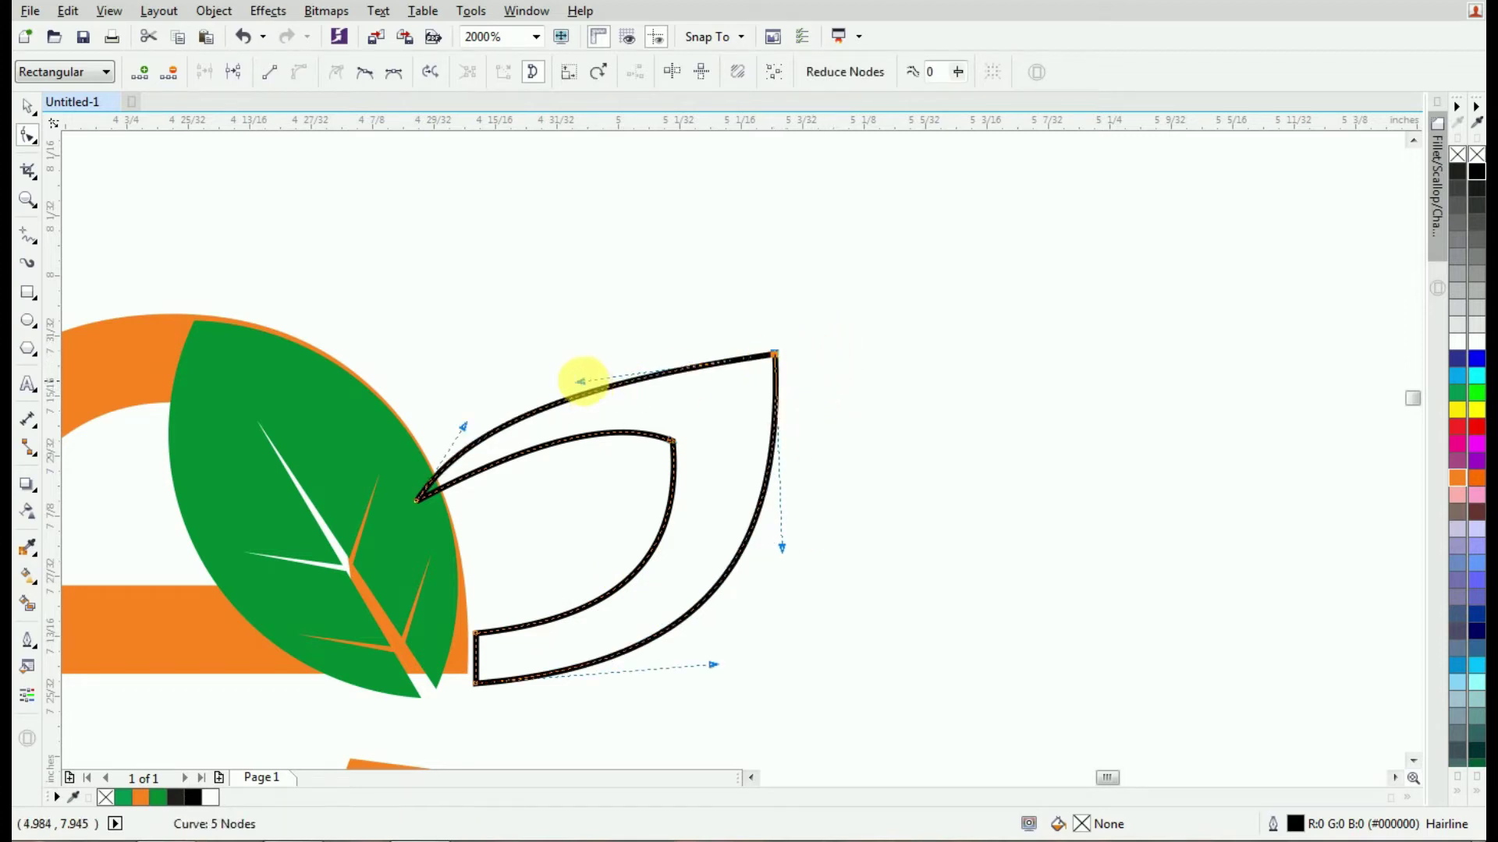
drag(580, 383, 586, 384)
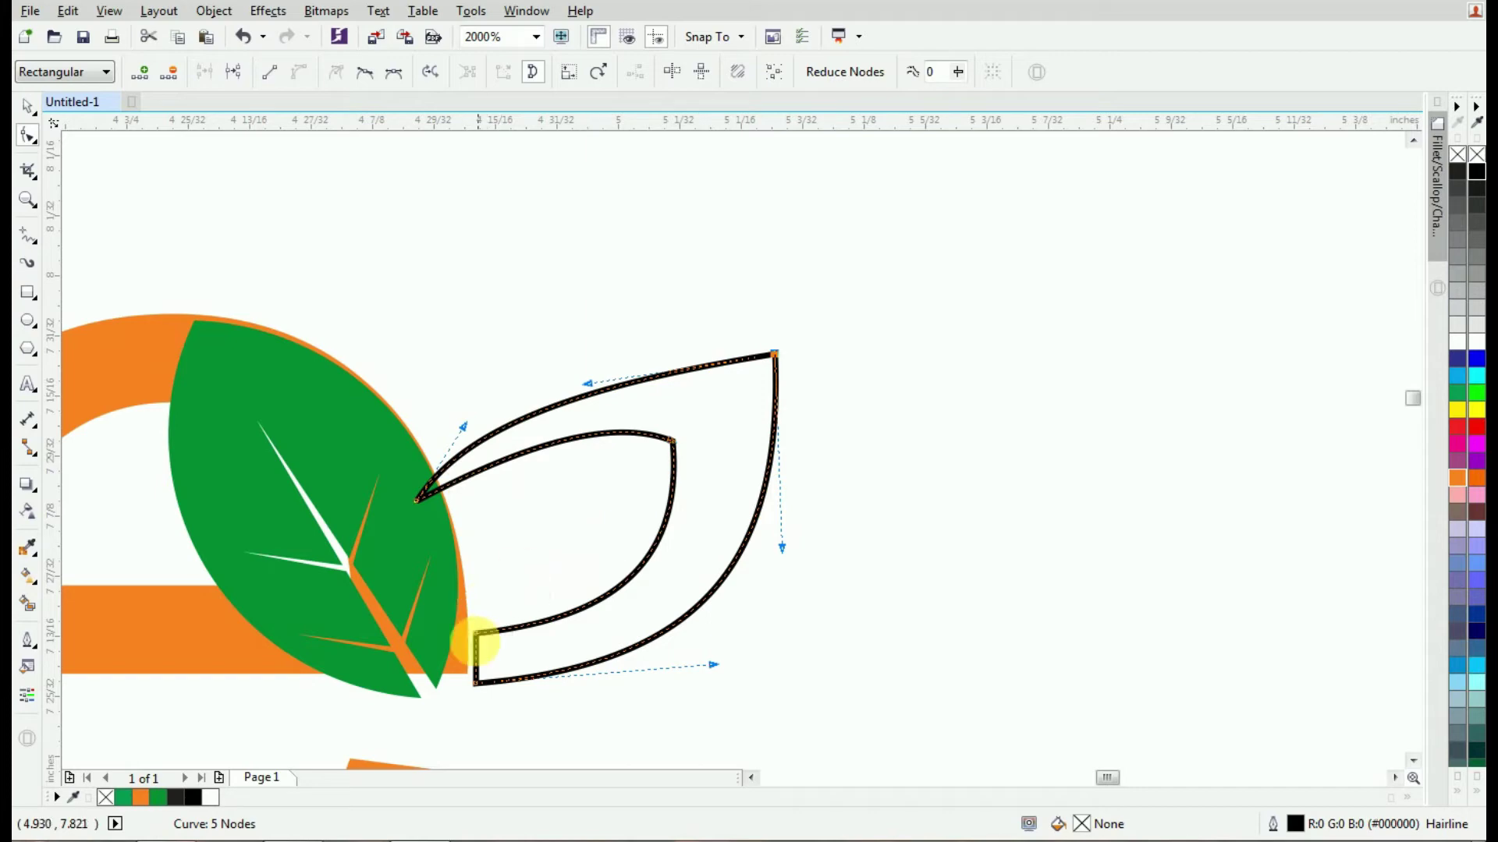
click(28, 105)
drag(689, 507, 669, 494)
click(844, 367)
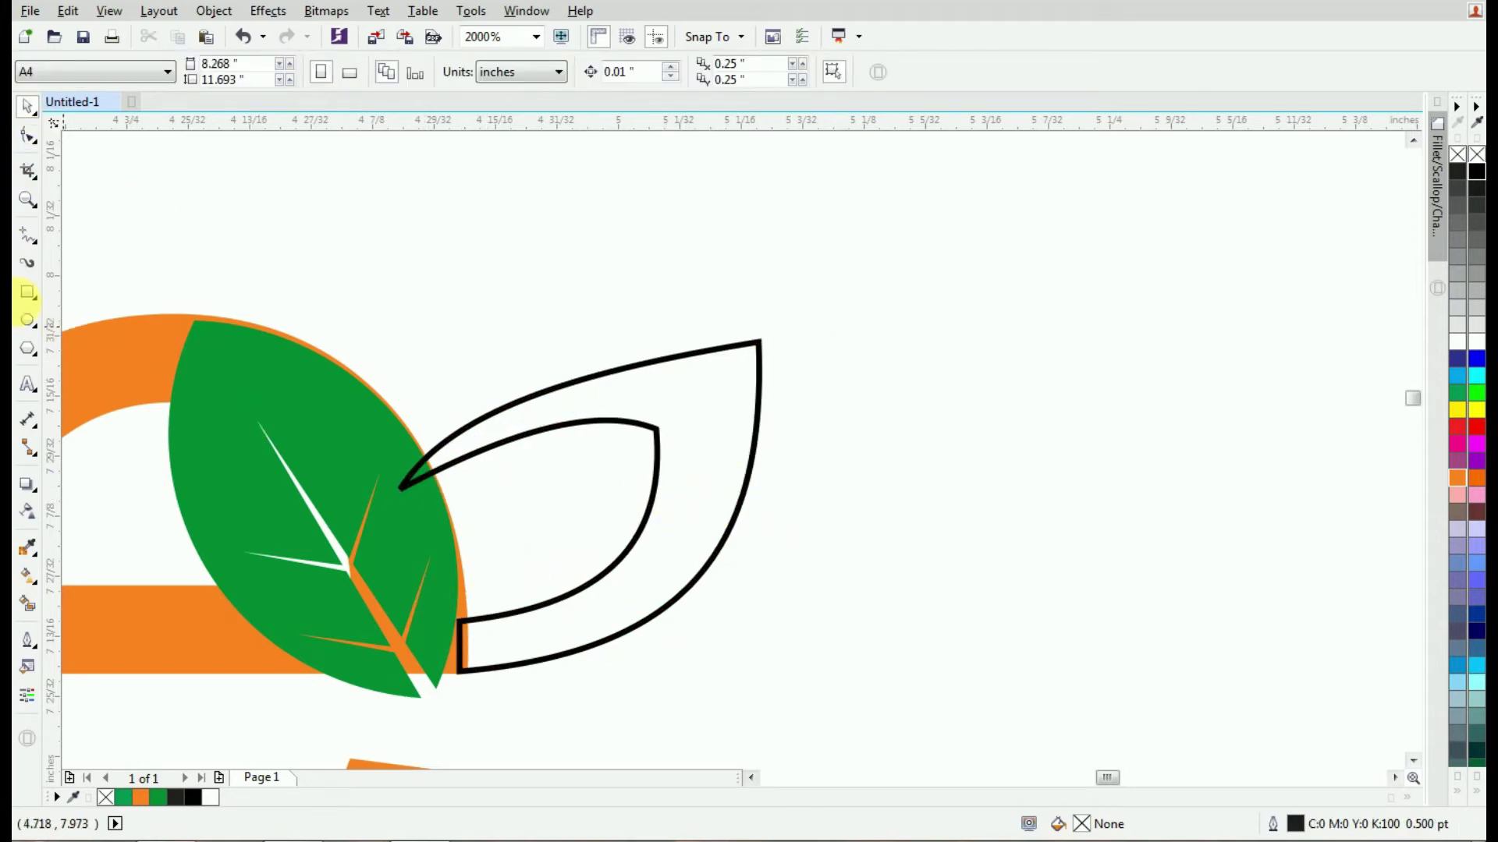
Draw a narrow closed four-point spike from the leaf outline's tip up-right with a hairline outline.
click(28, 235)
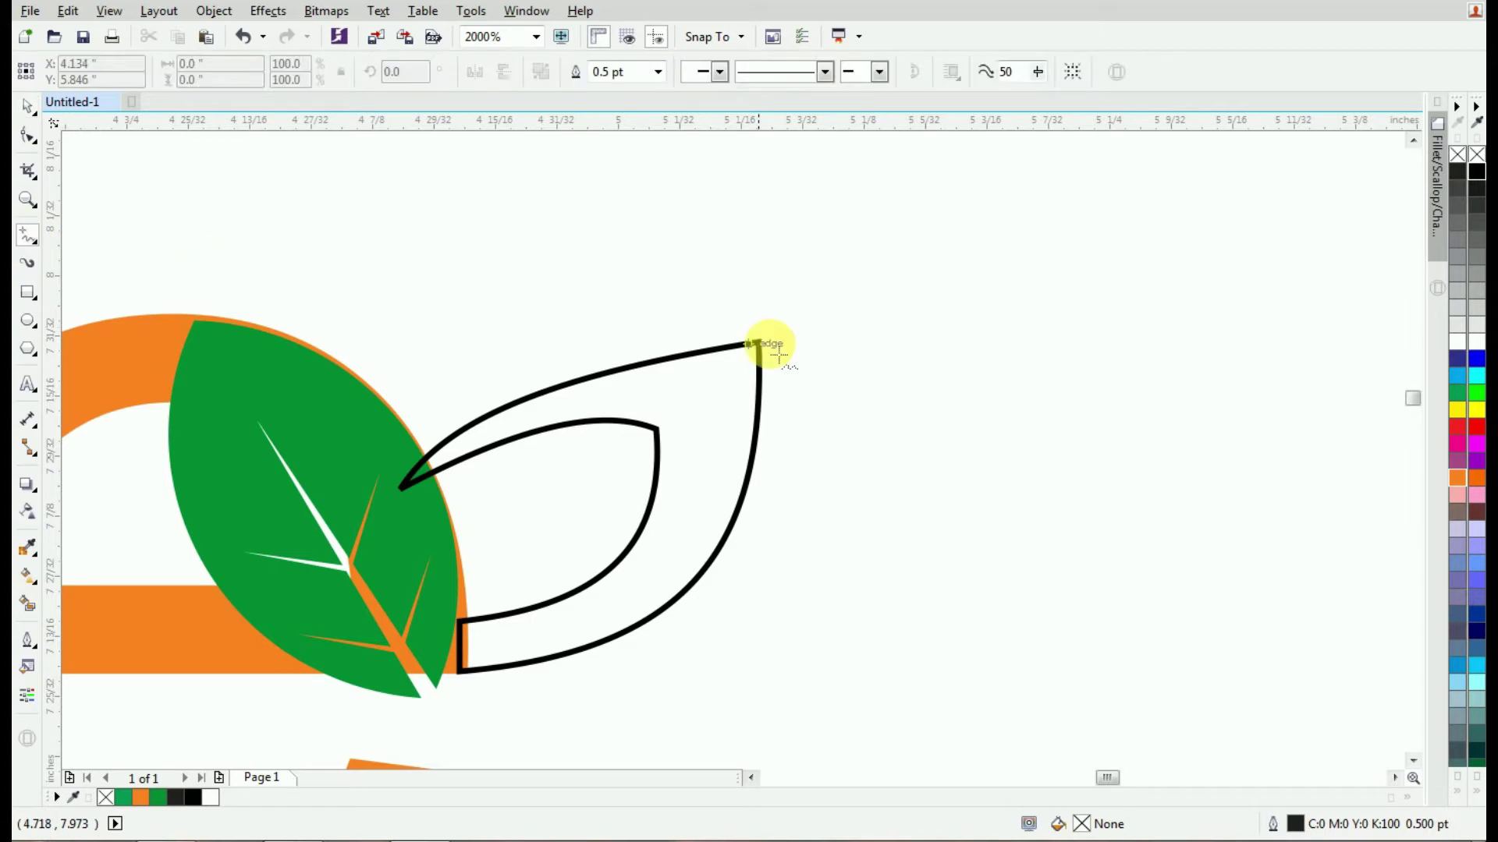
click(744, 486)
click(774, 343)
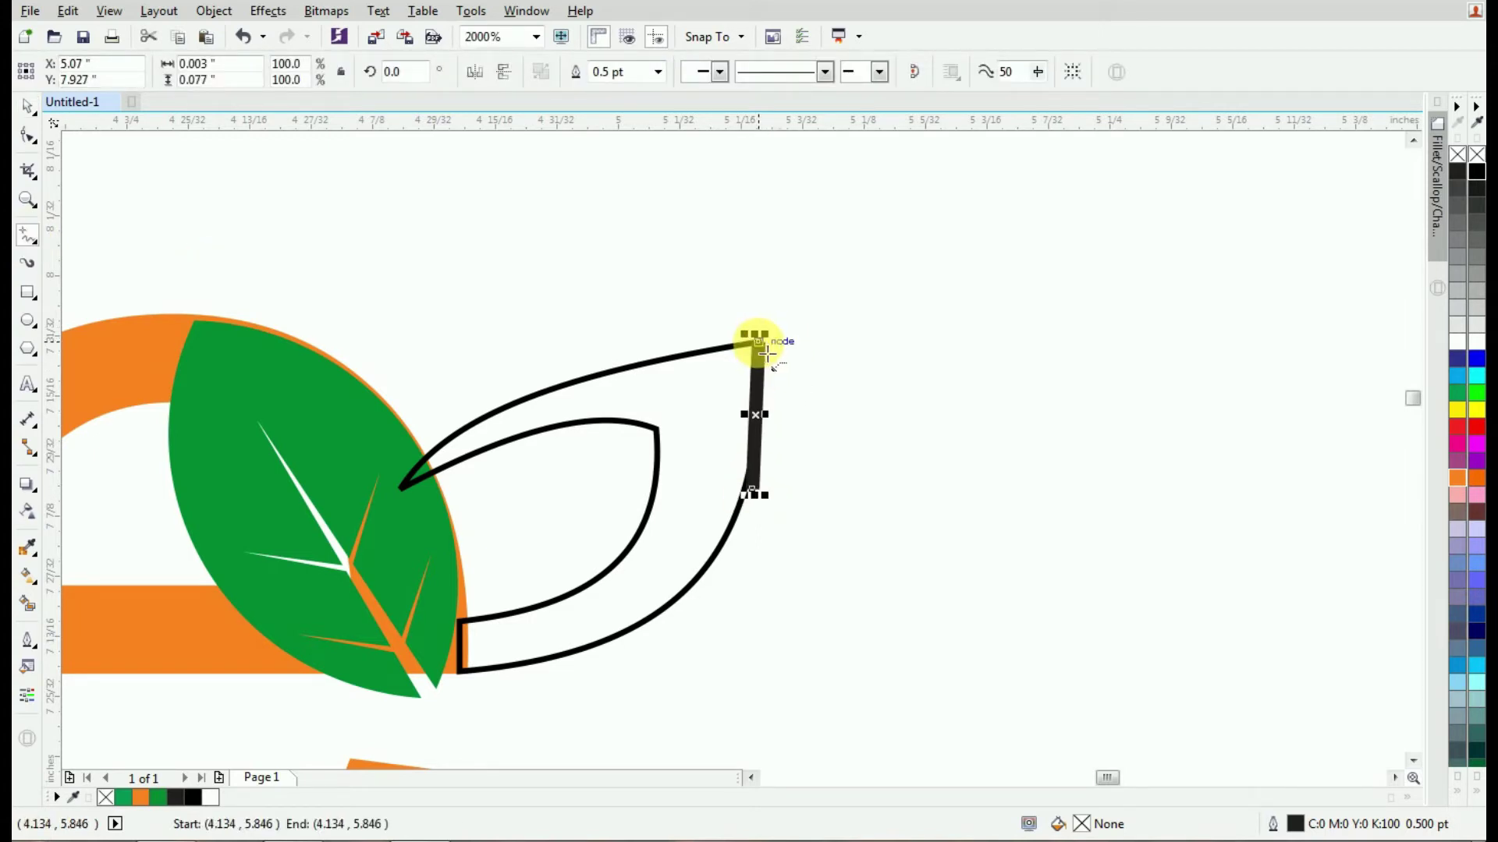
click(757, 340)
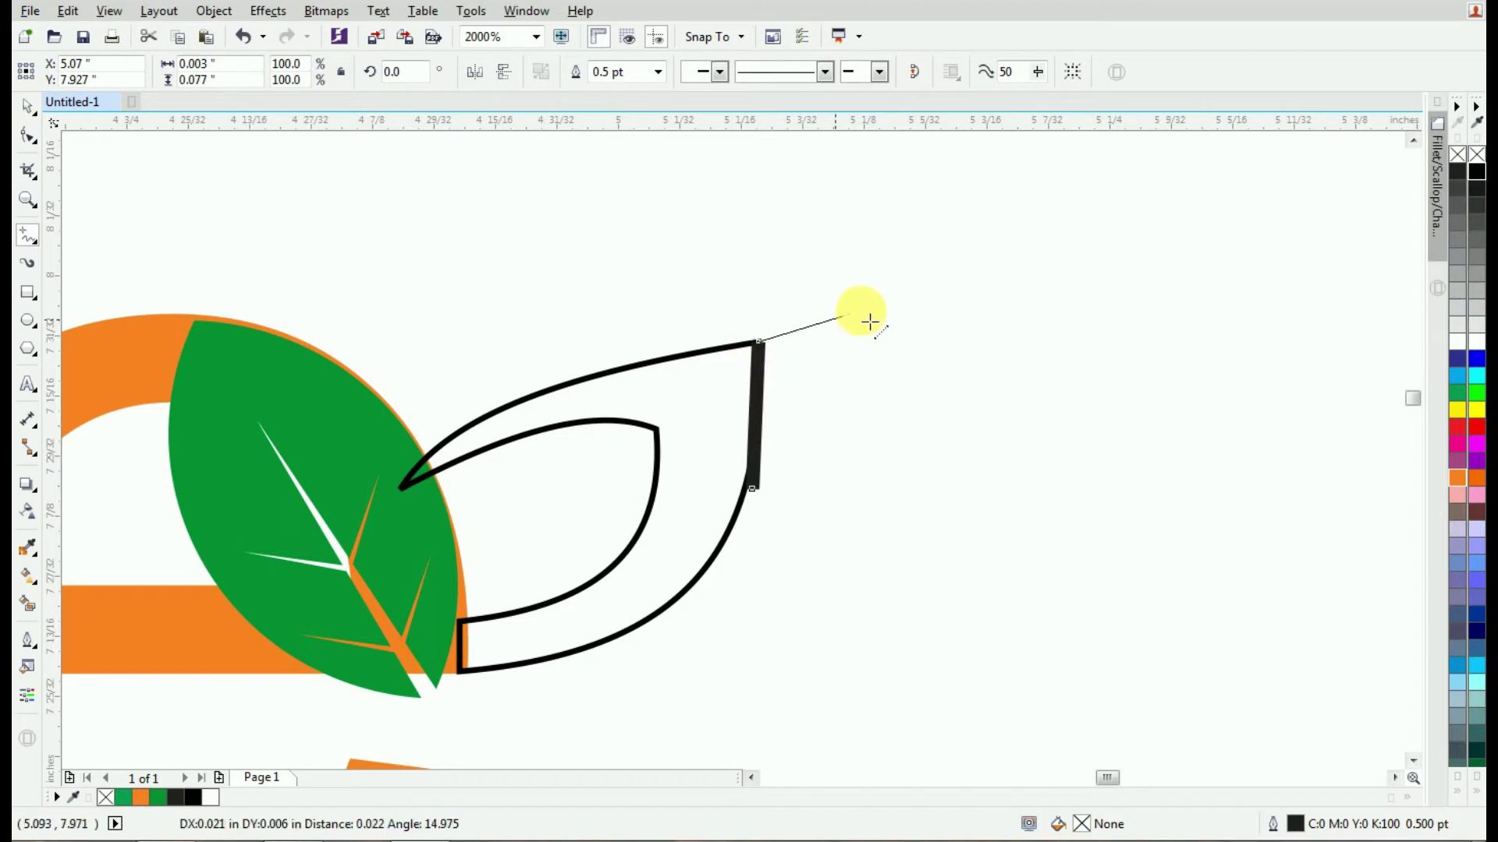
click(980, 255)
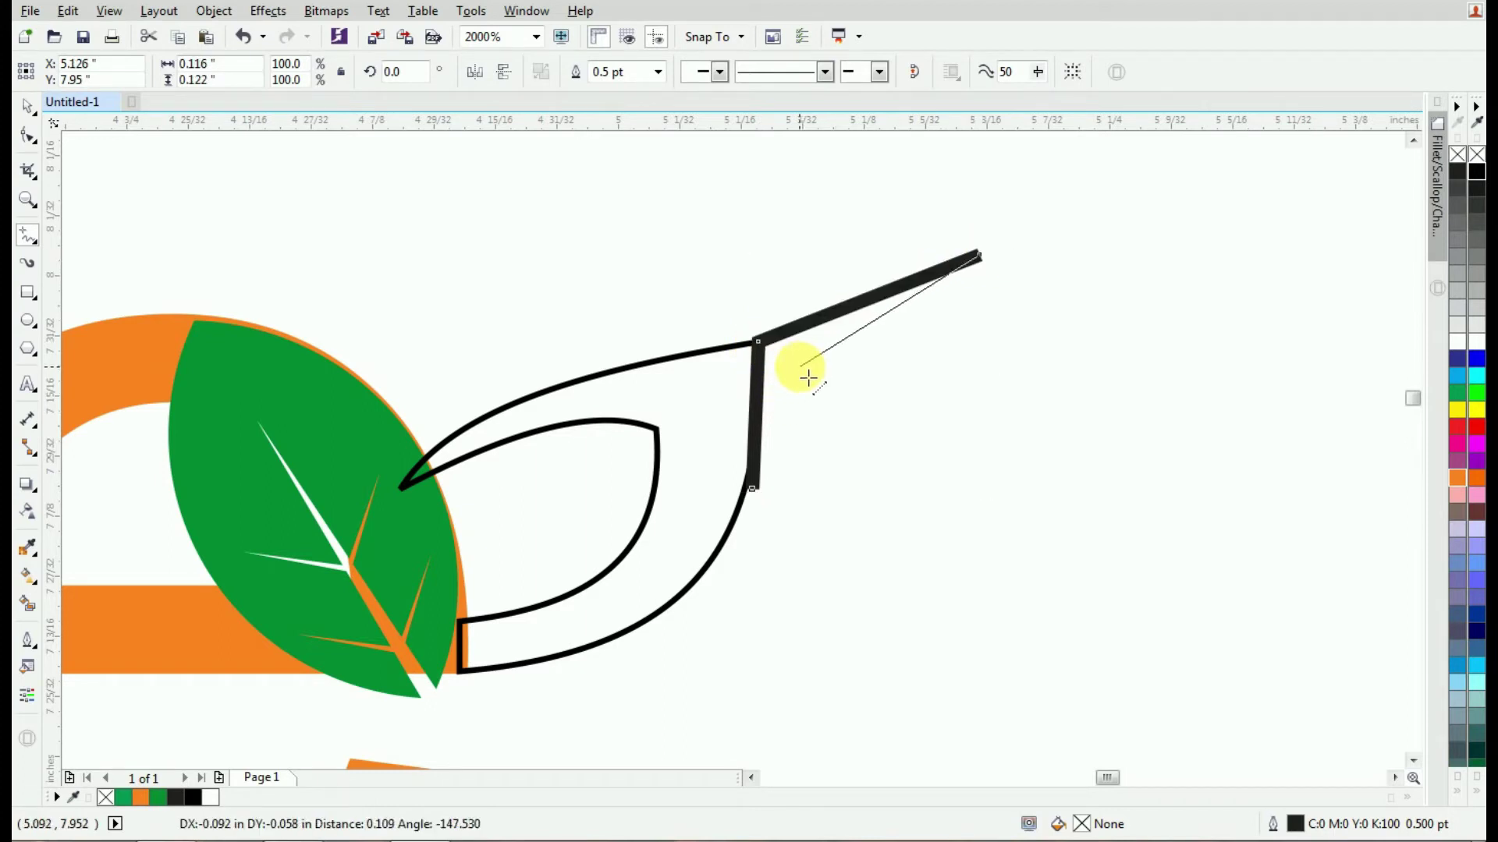
click(799, 366)
click(751, 489)
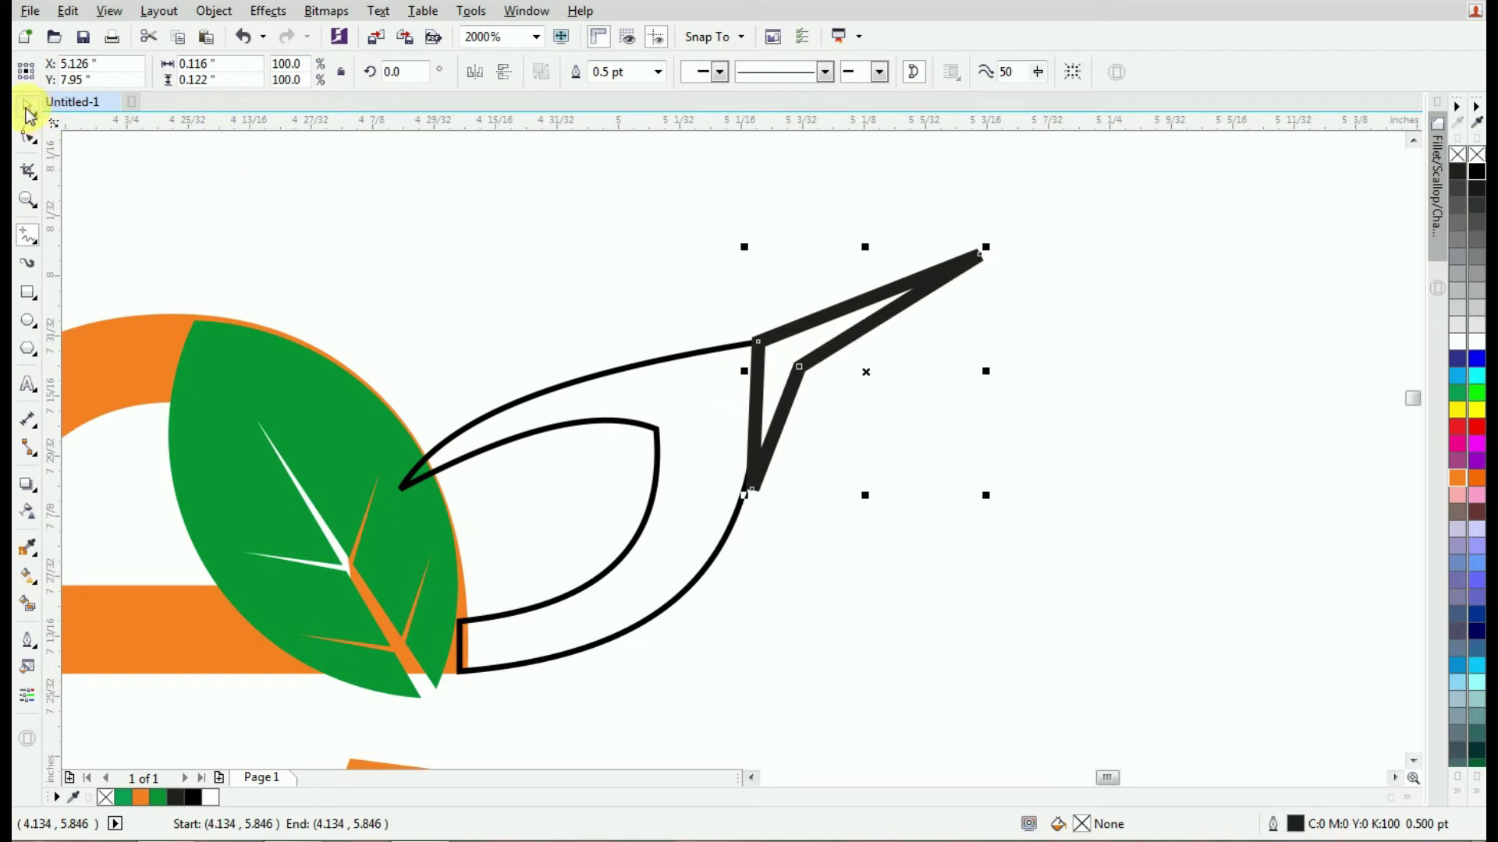
right_click(1458, 154)
click(31, 140)
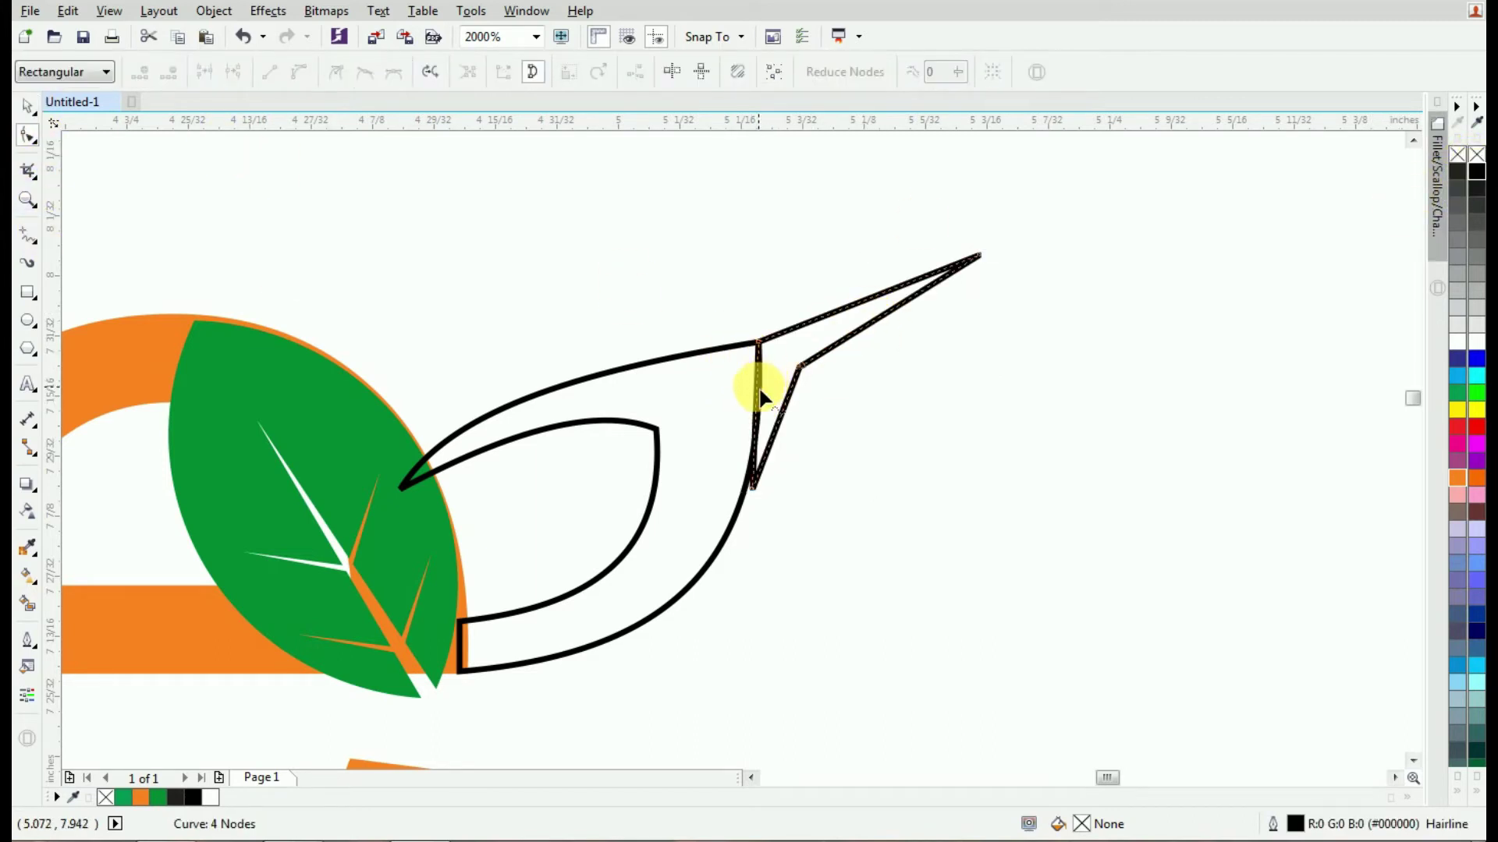
Bend the spike's vertical side into a curve and adjust its top and bottom nodes.
click(756, 392)
scroll(772, 386, up, 1)
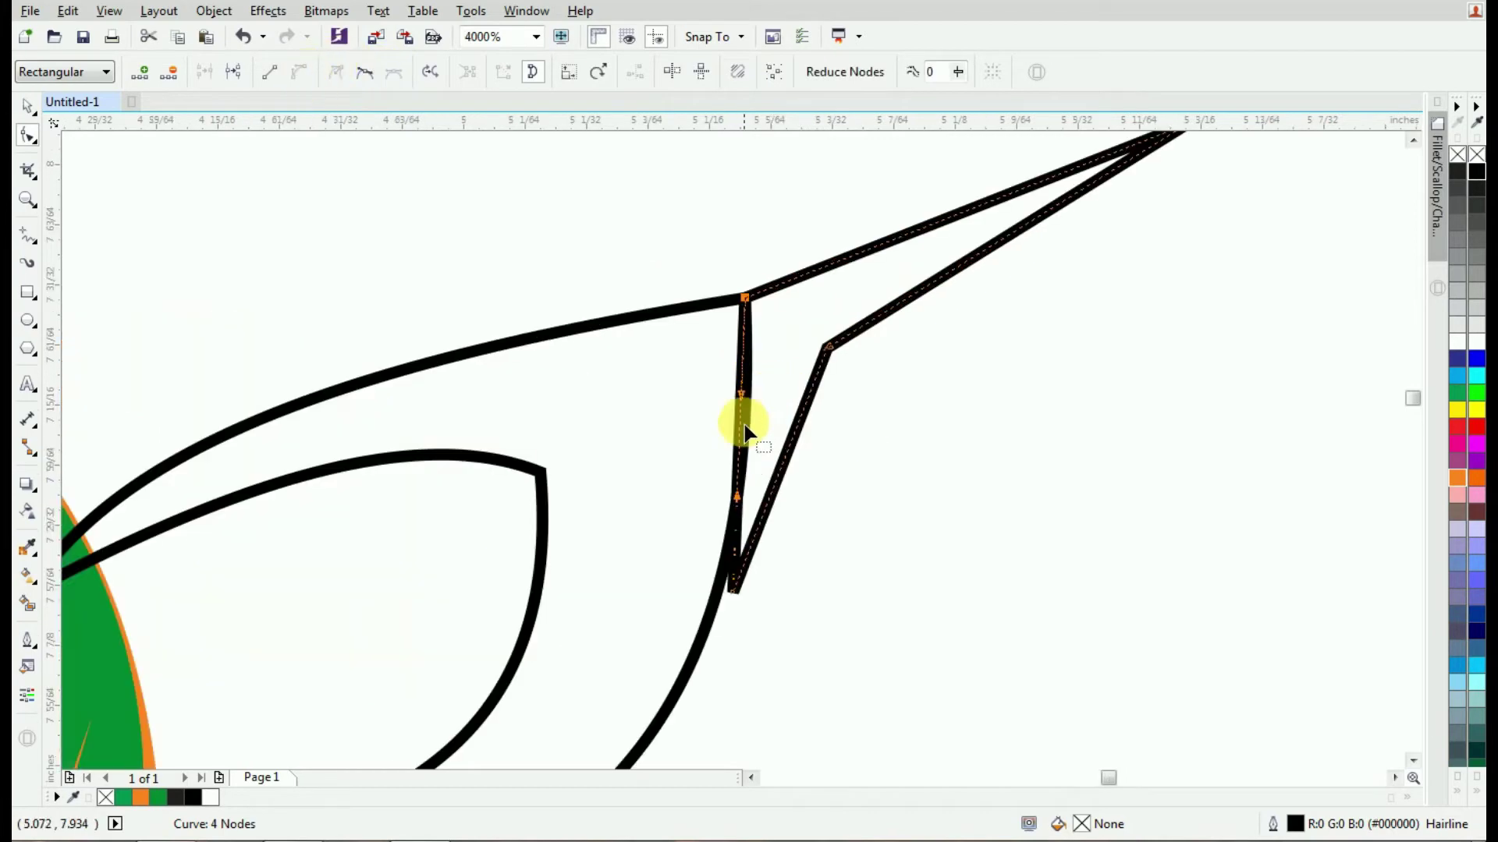
drag(742, 424, 763, 395)
drag(742, 294, 765, 290)
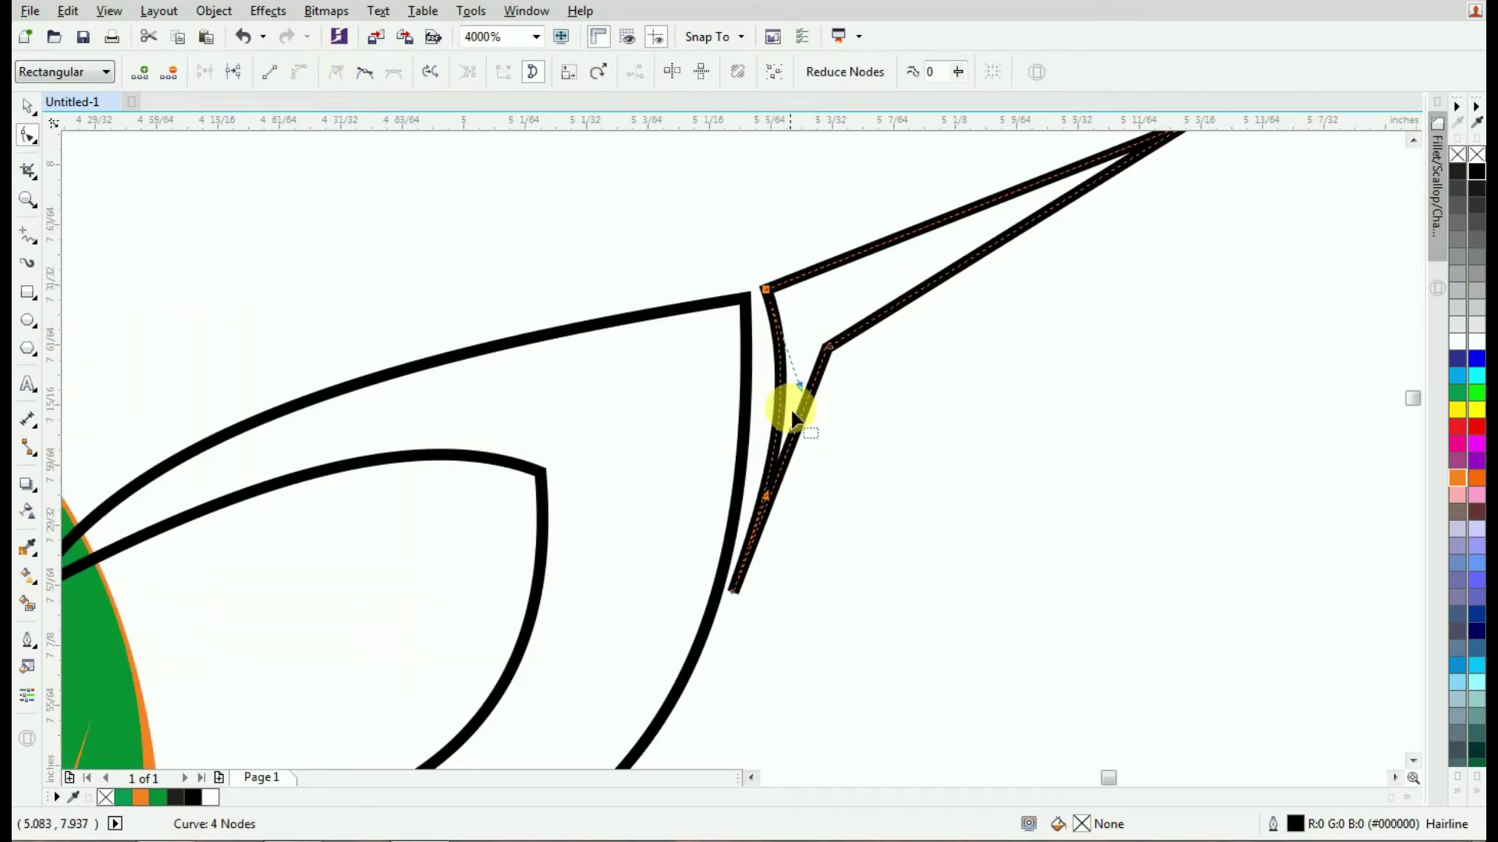
drag(776, 418, 767, 427)
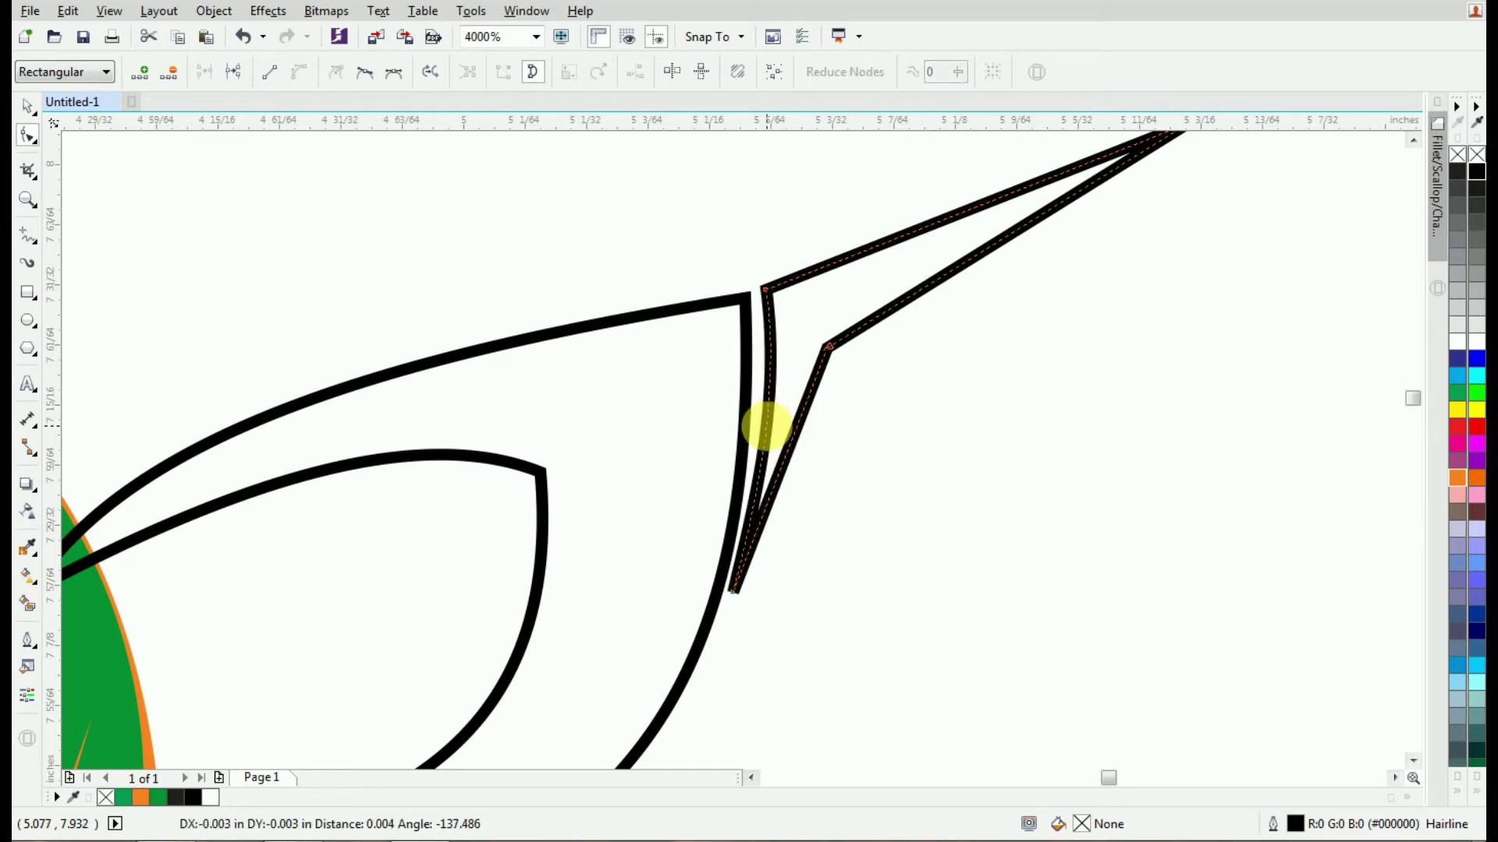
click(733, 591)
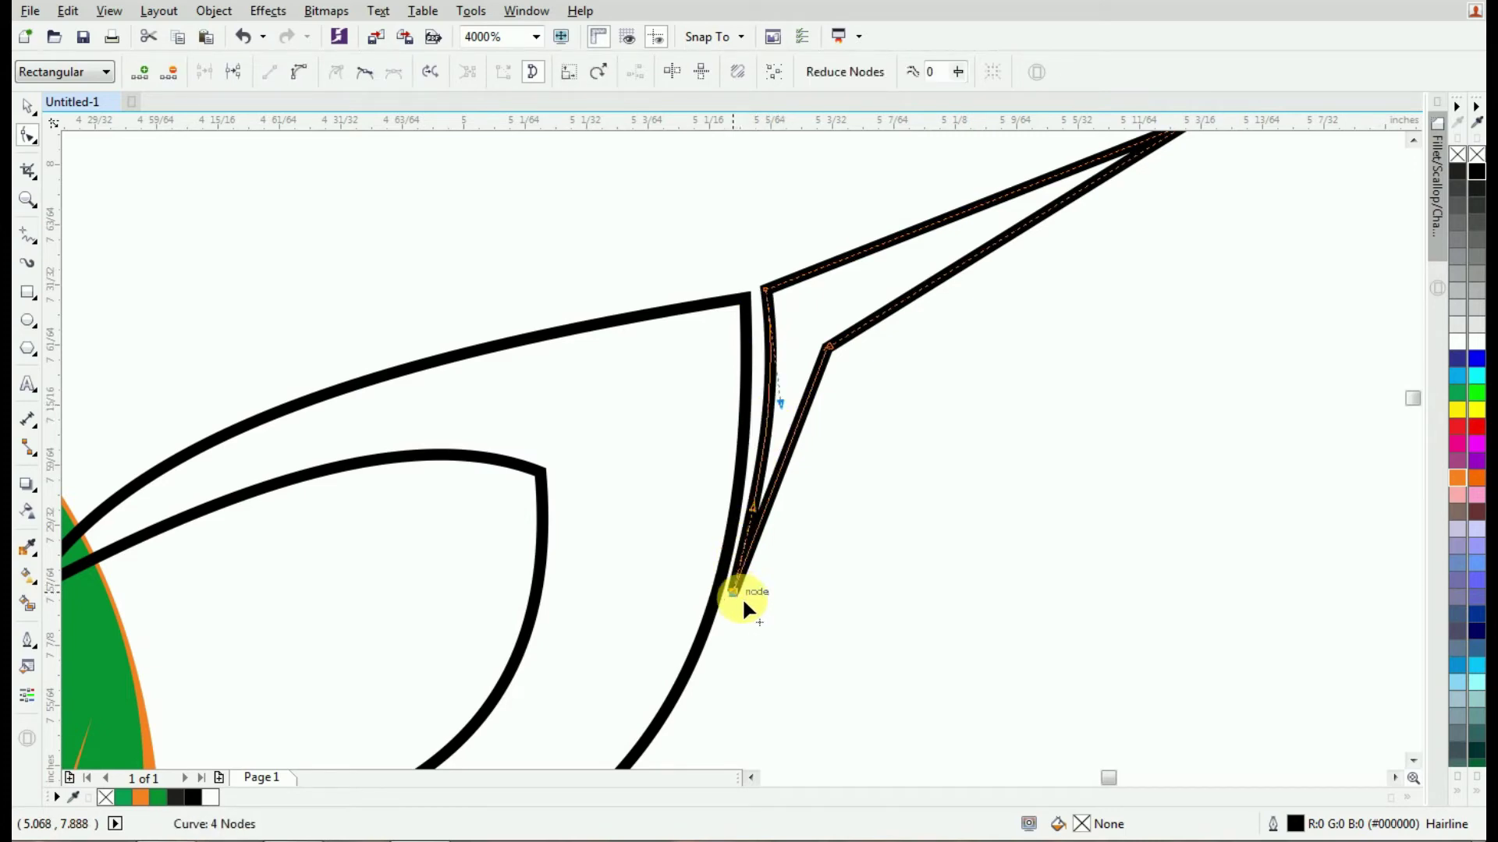
scroll(737, 596, up, 2)
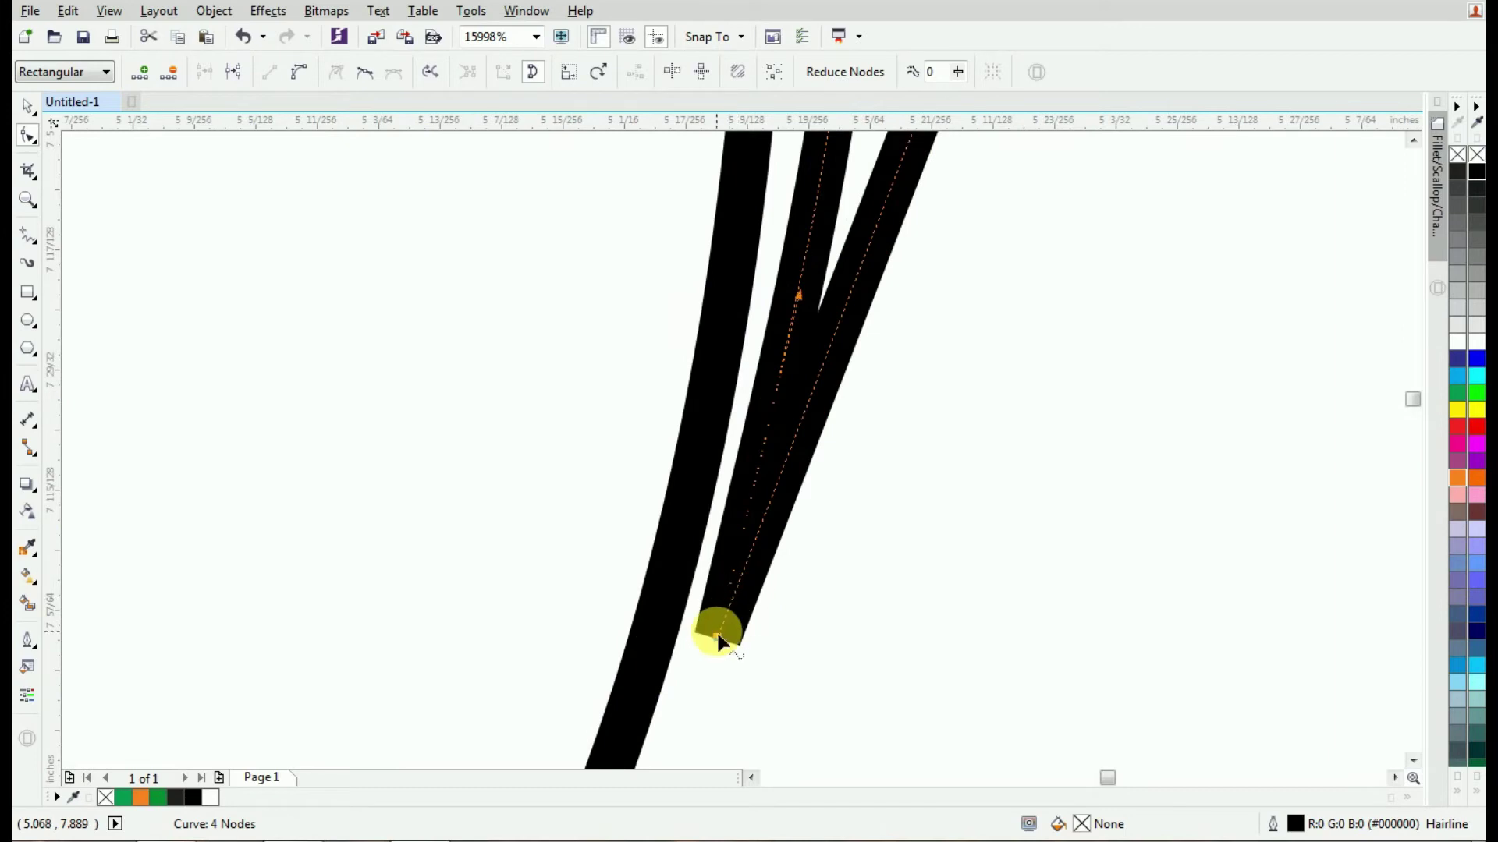
drag(718, 642, 747, 652)
scroll(792, 556, down, 2)
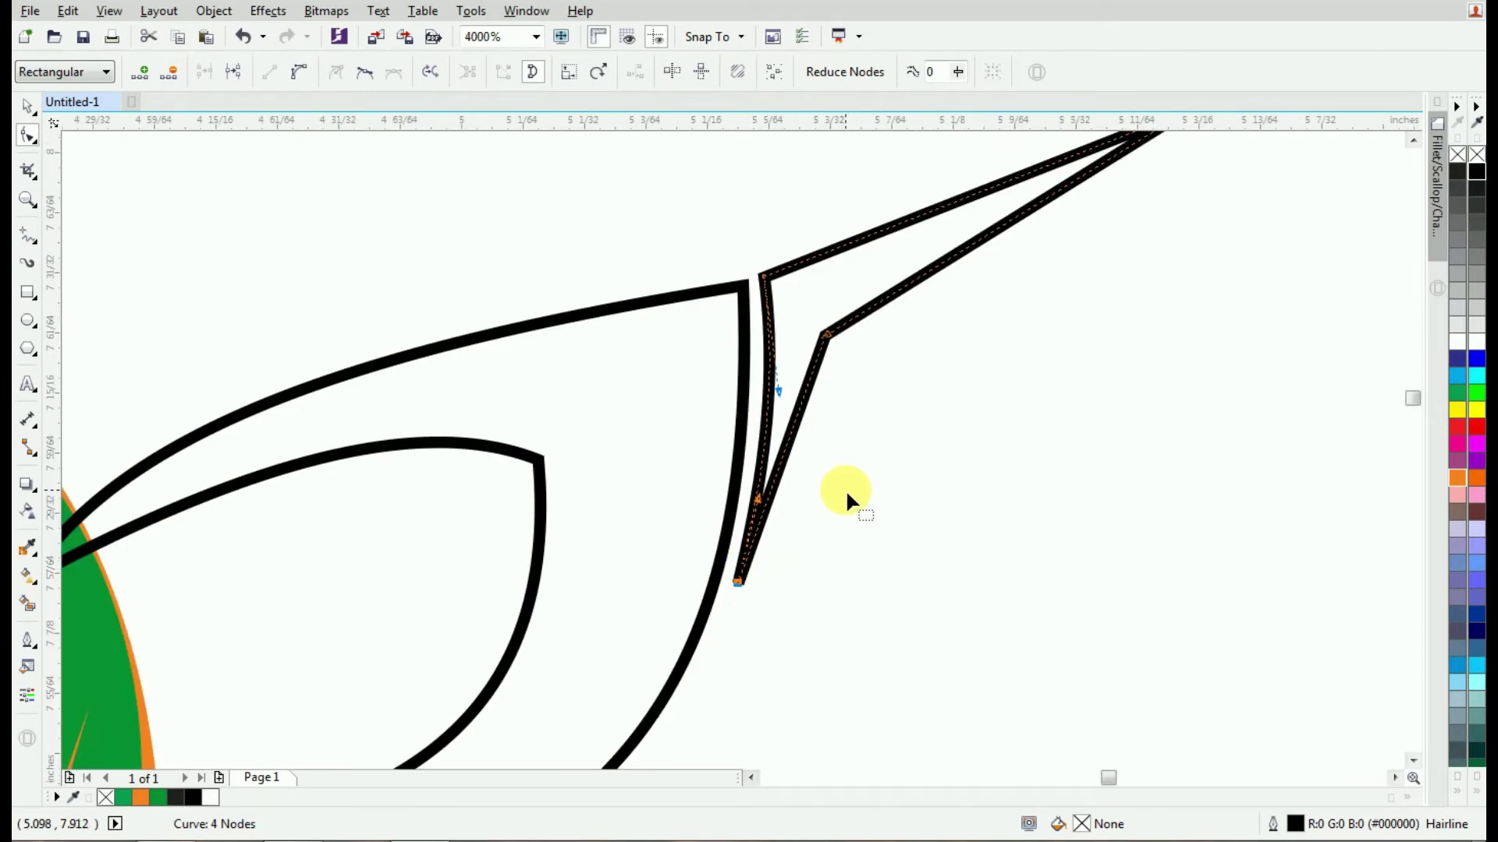
click(887, 297)
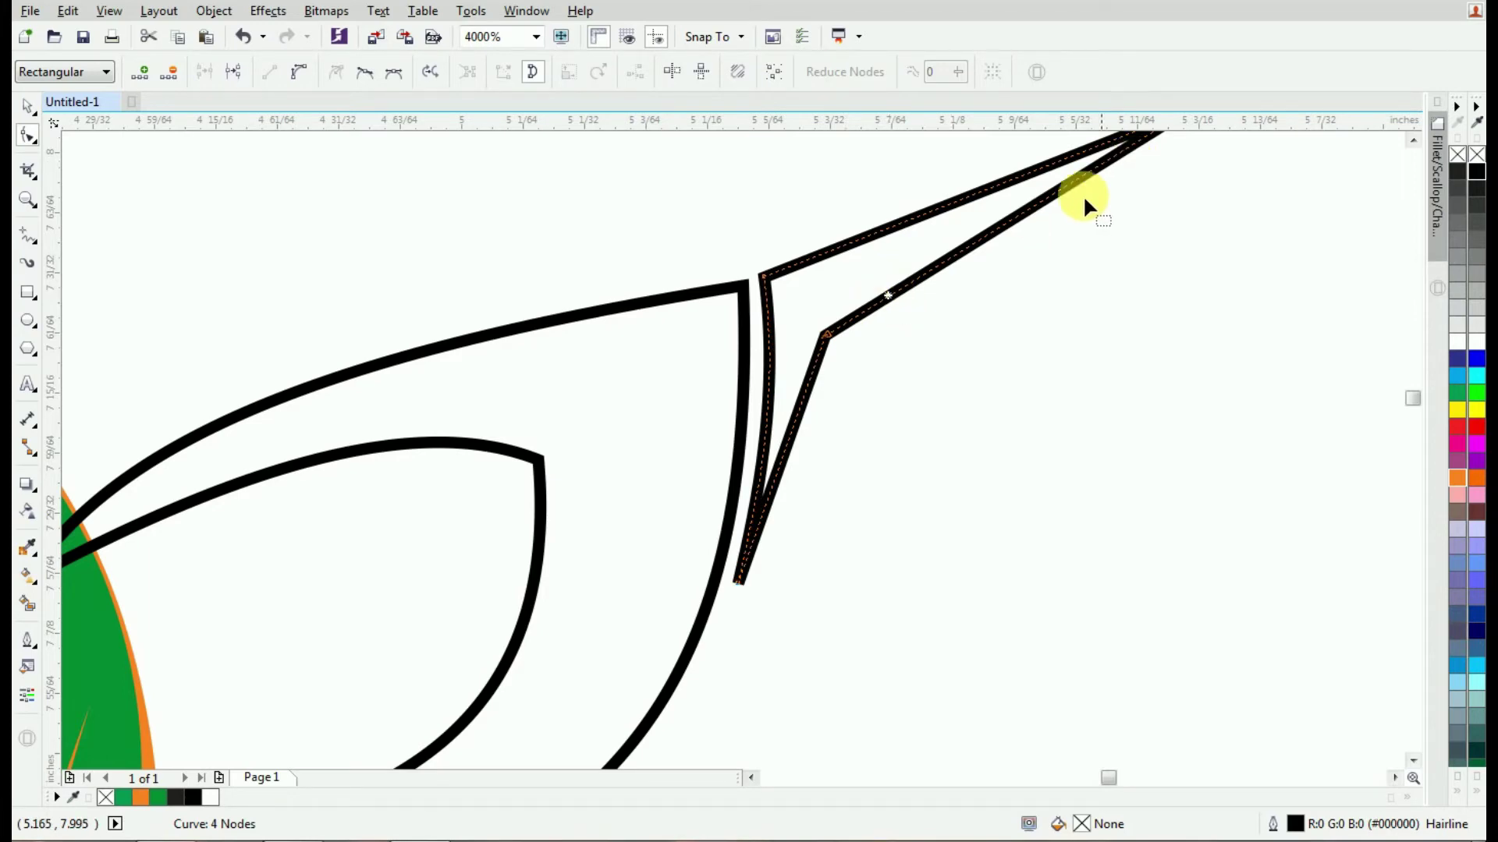
Convert the arm's lower and upper edges to curves and bend them.
scroll(1083, 194, down, 2)
scroll(1026, 201, up, 2)
click(299, 71)
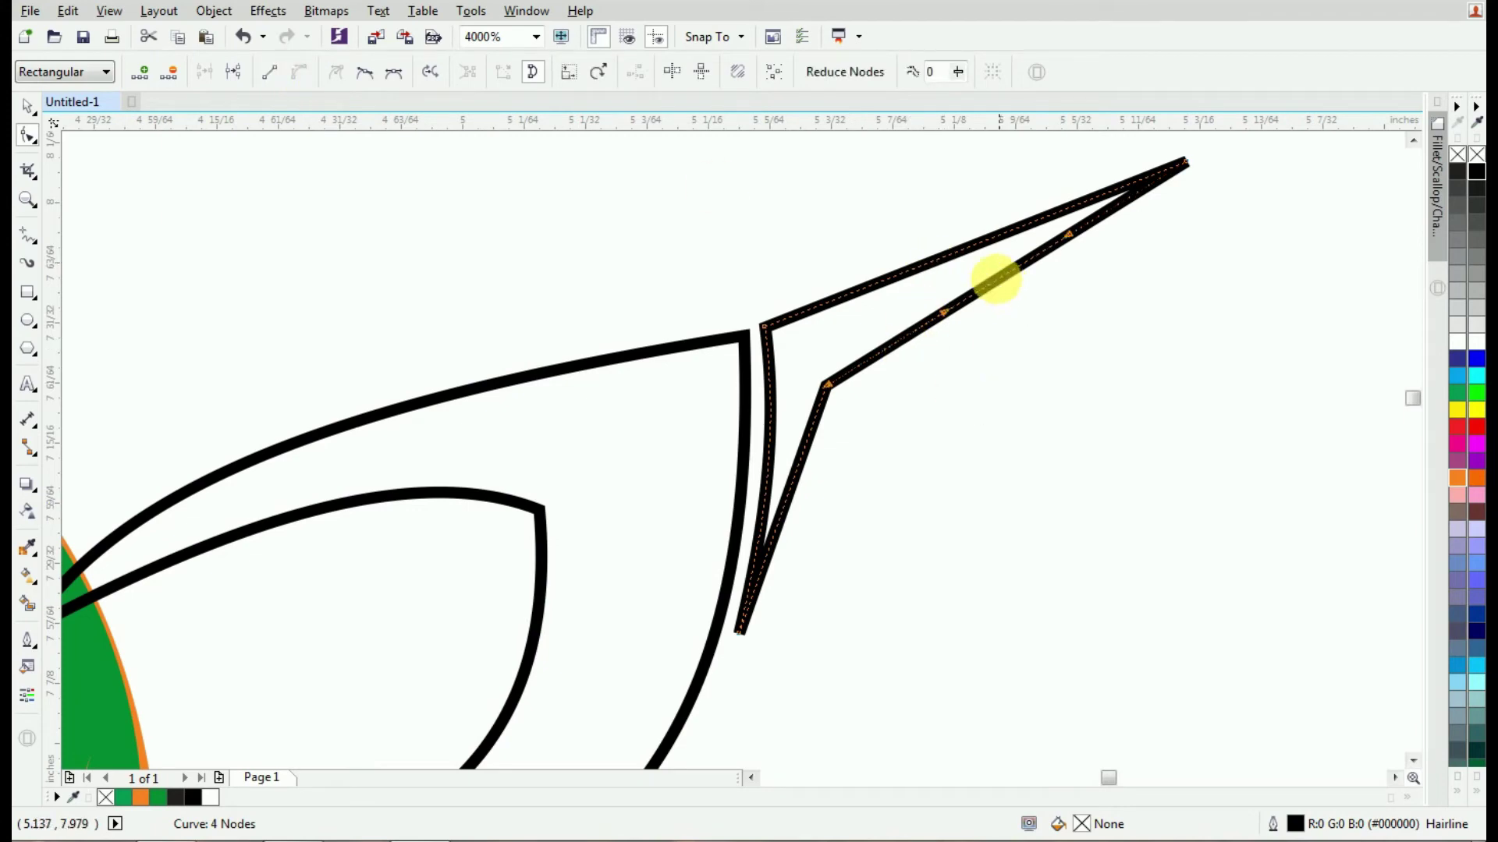
drag(991, 293, 1014, 335)
click(917, 267)
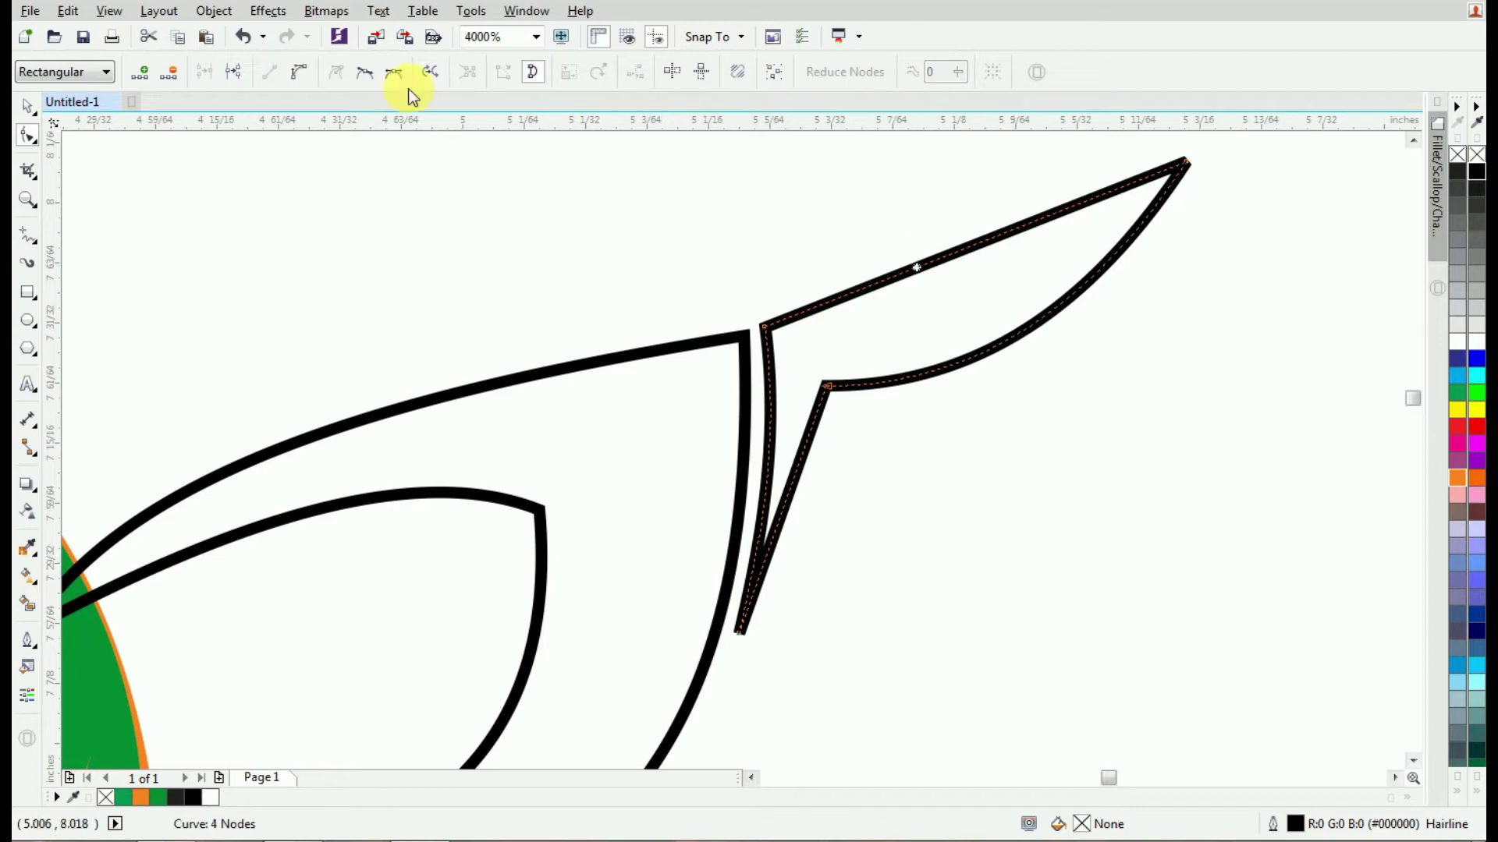
click(299, 74)
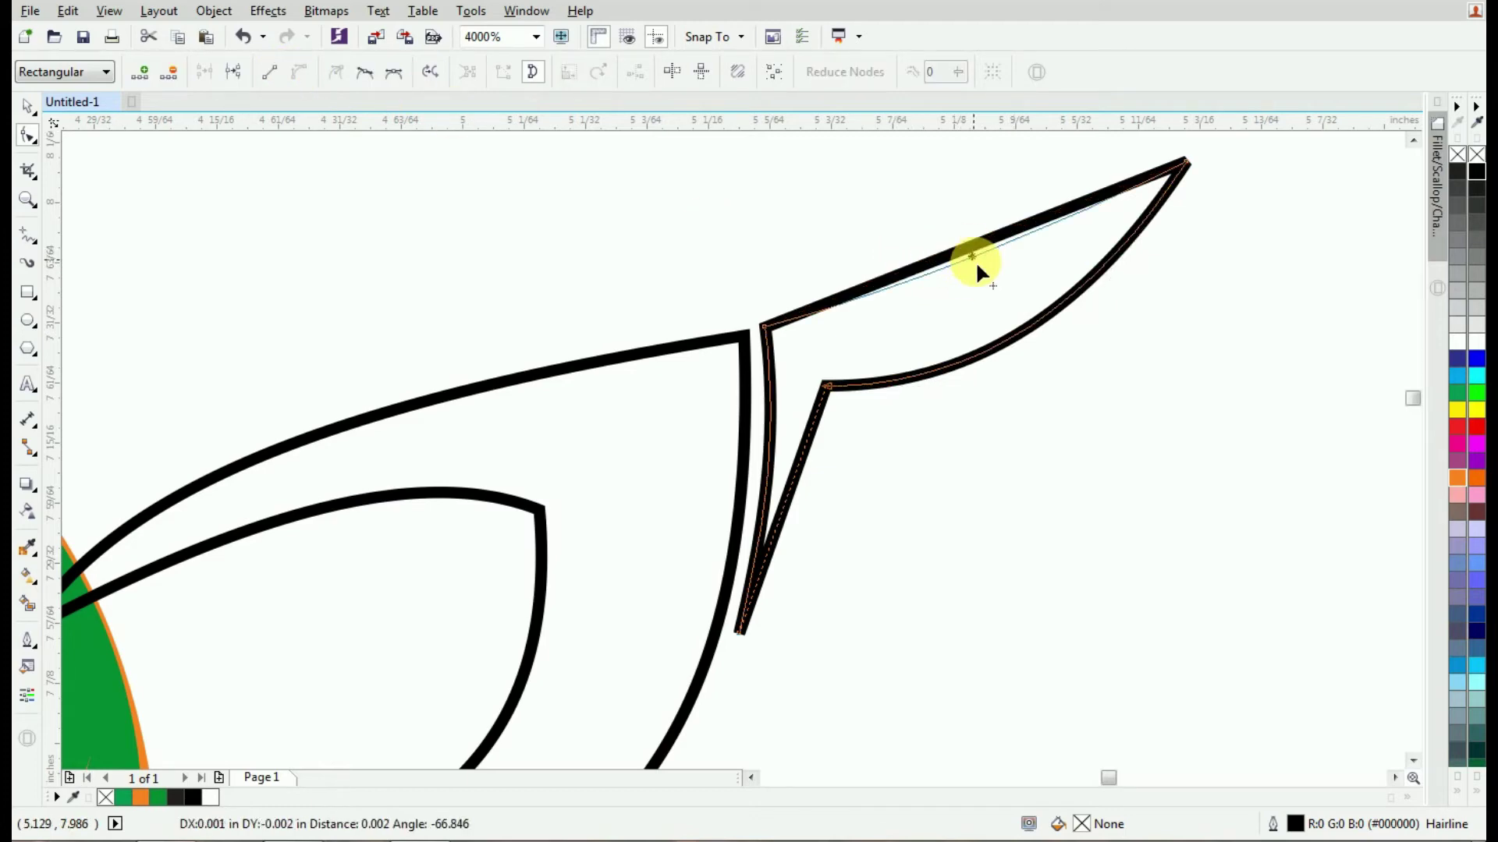
drag(968, 252, 997, 287)
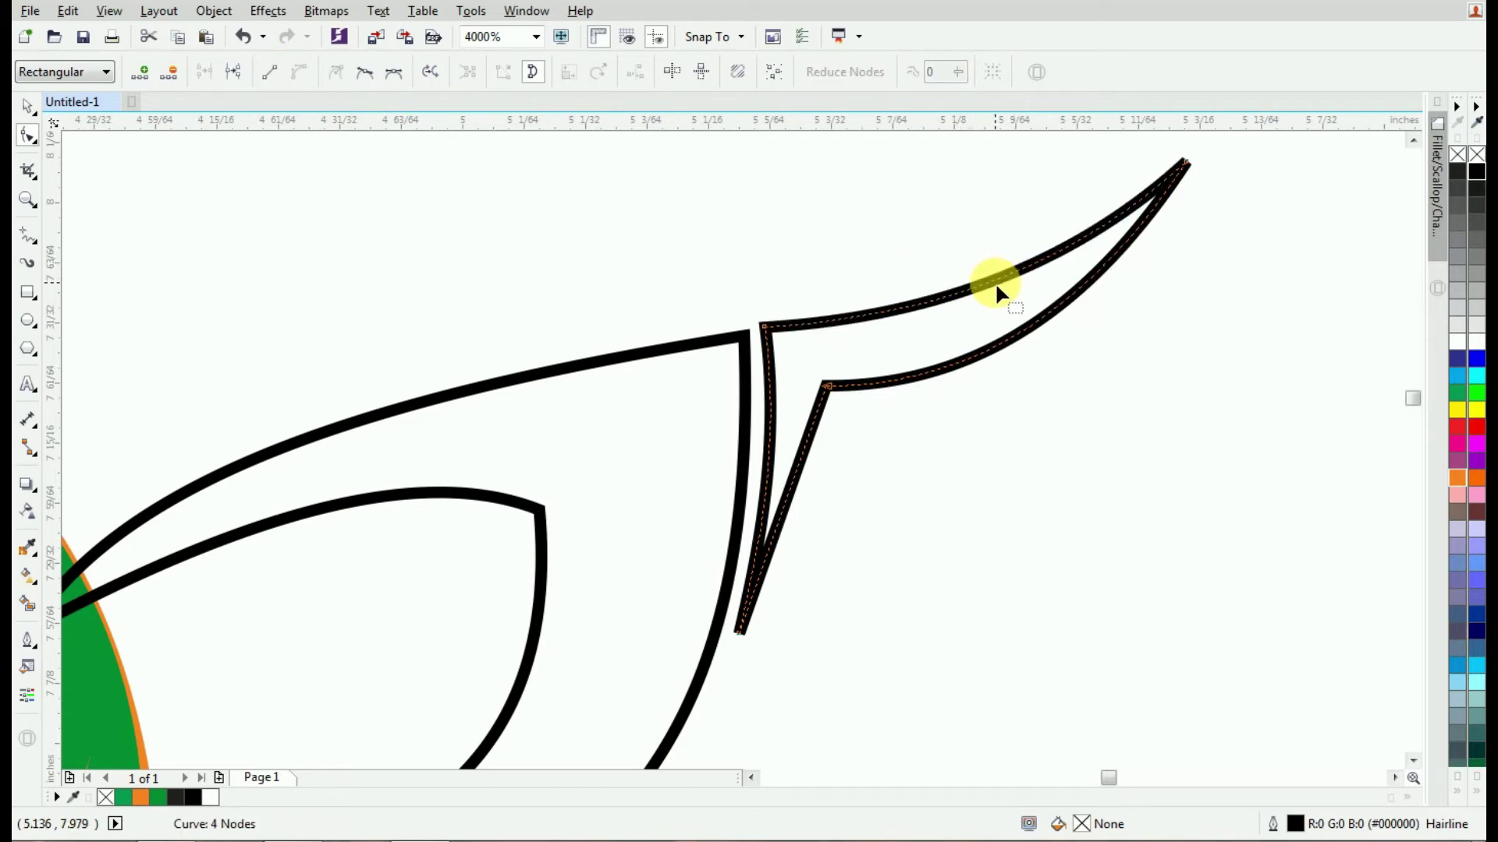
Curve the inner forearm edge and smooth the curvature at the elbow.
click(782, 471)
click(300, 72)
click(789, 495)
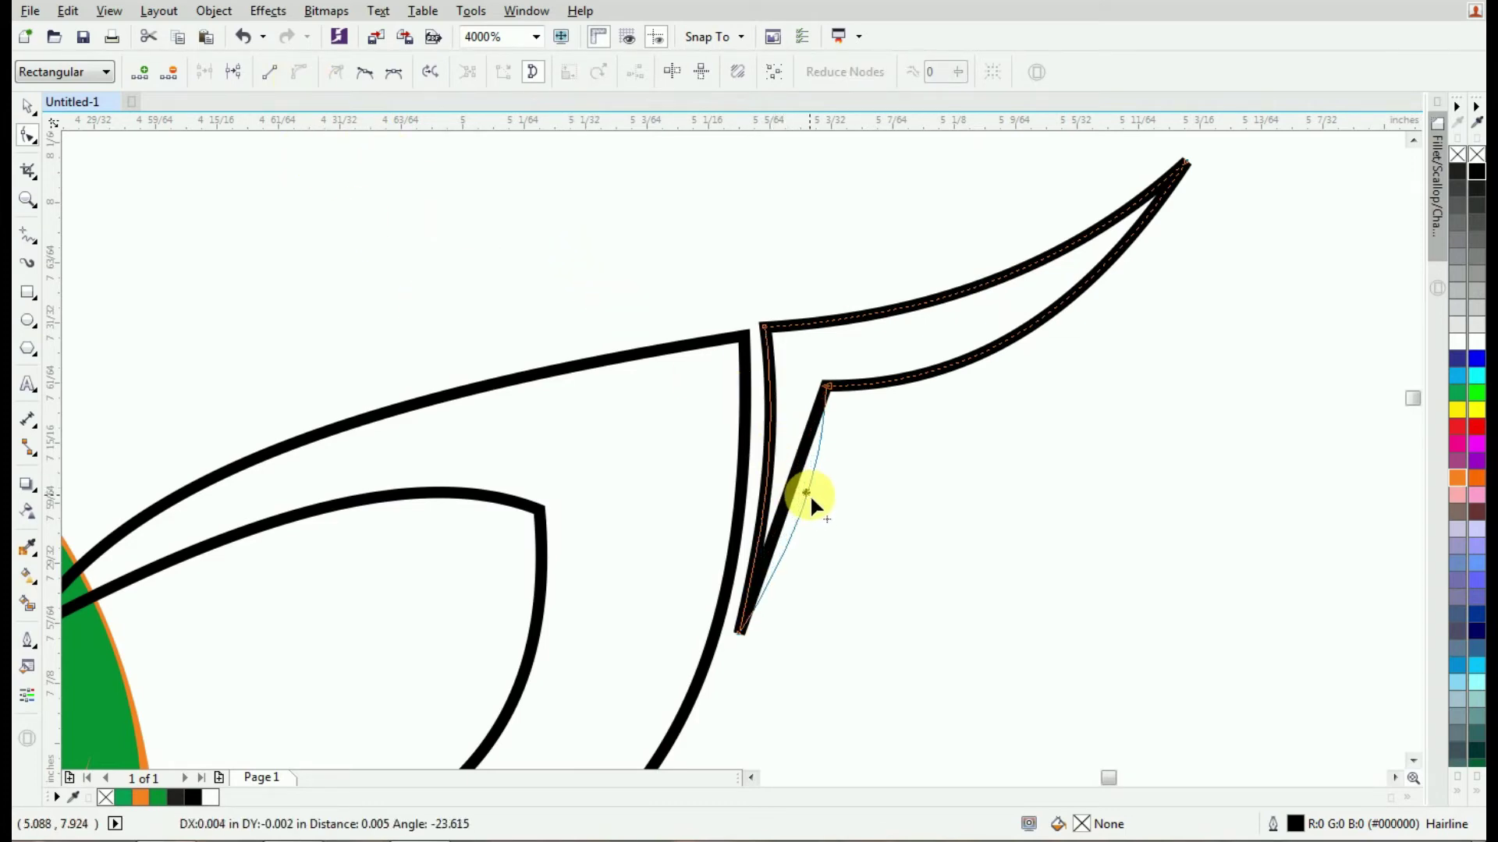
drag(790, 495, 812, 506)
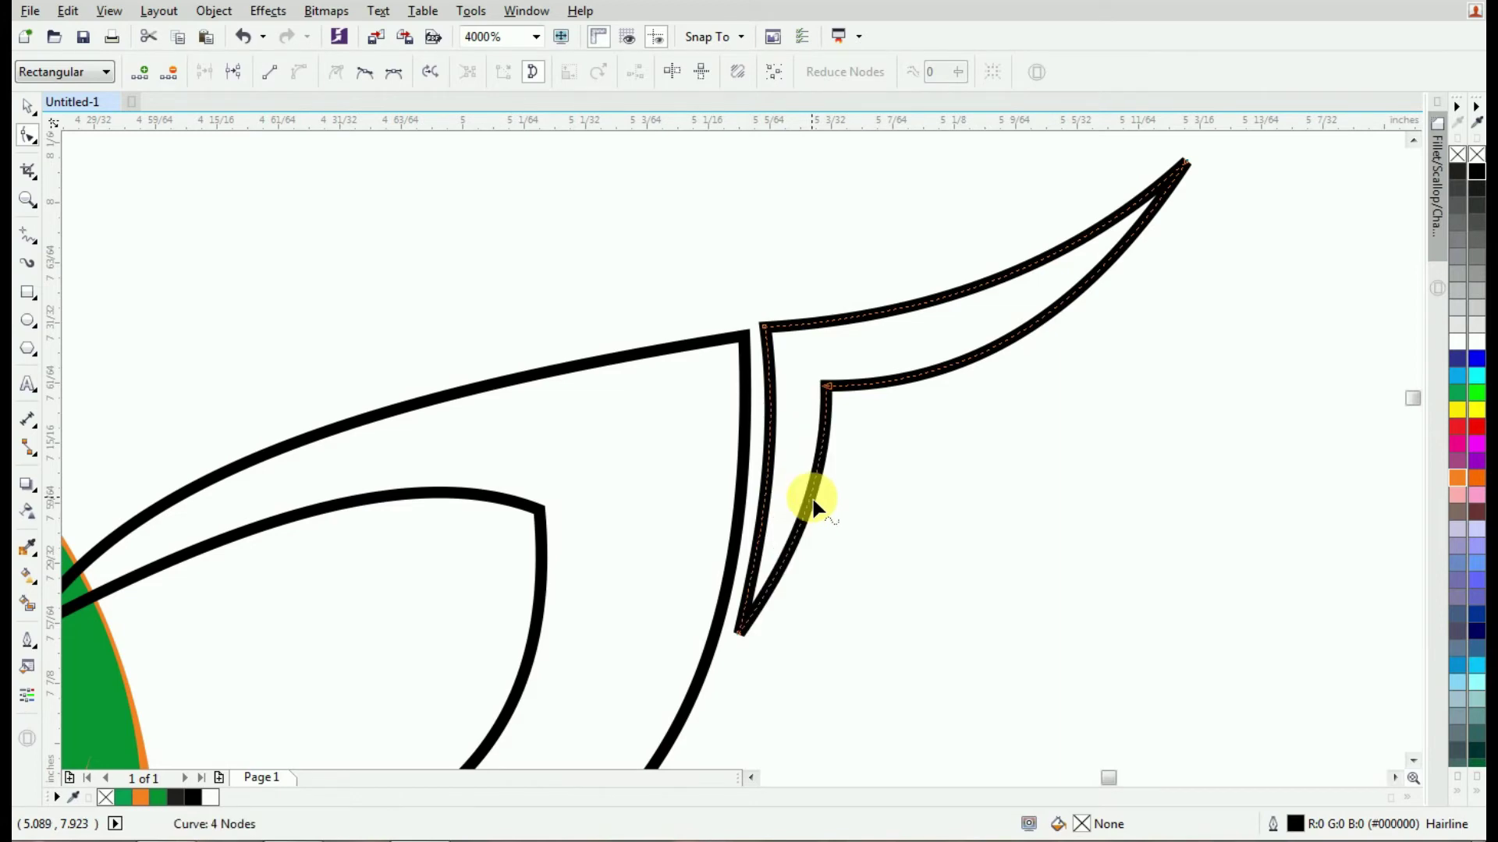
click(828, 389)
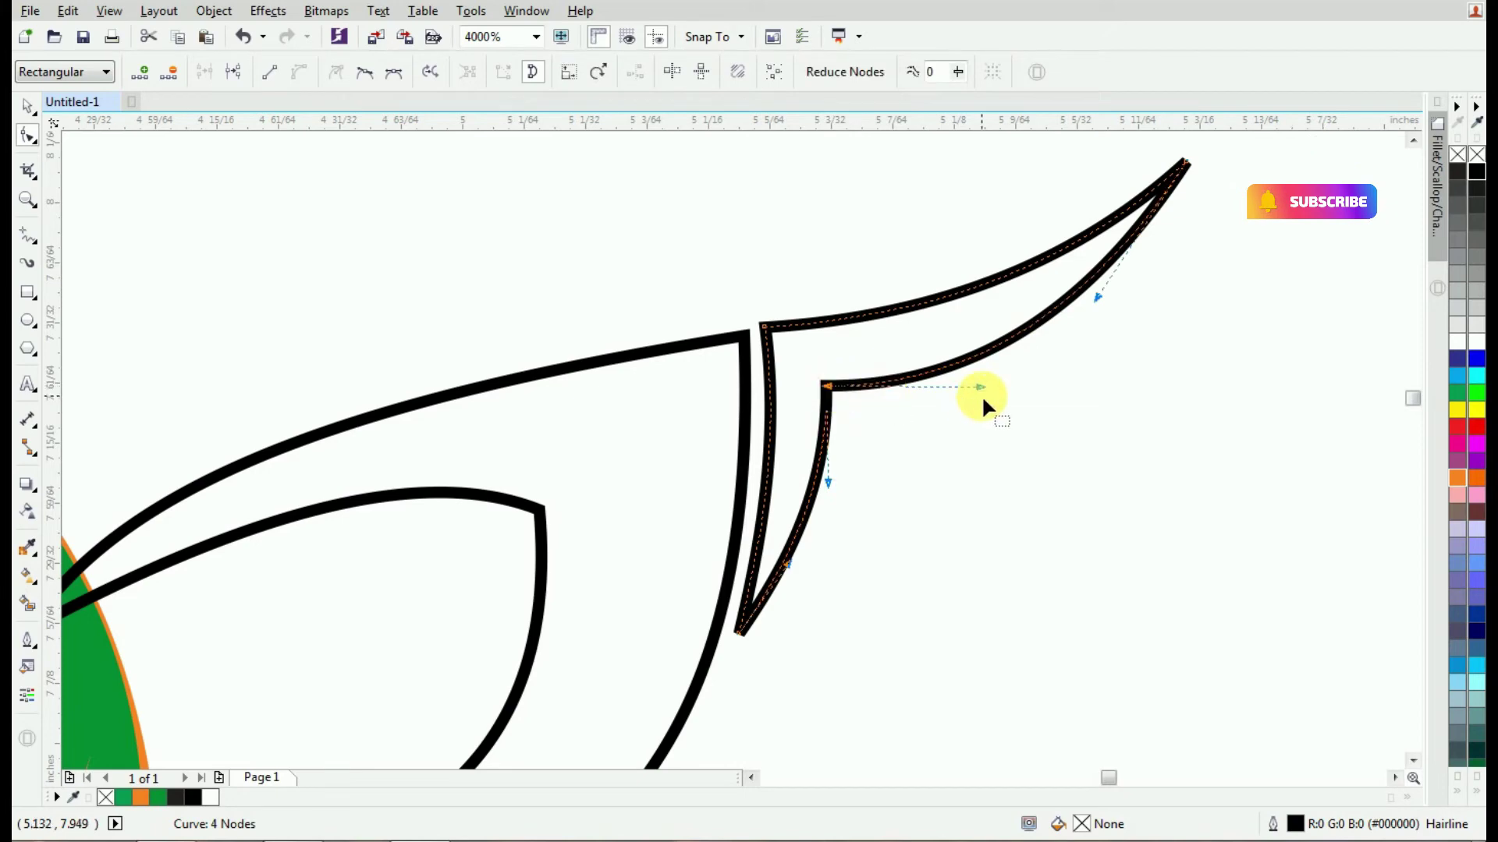
drag(981, 394, 976, 370)
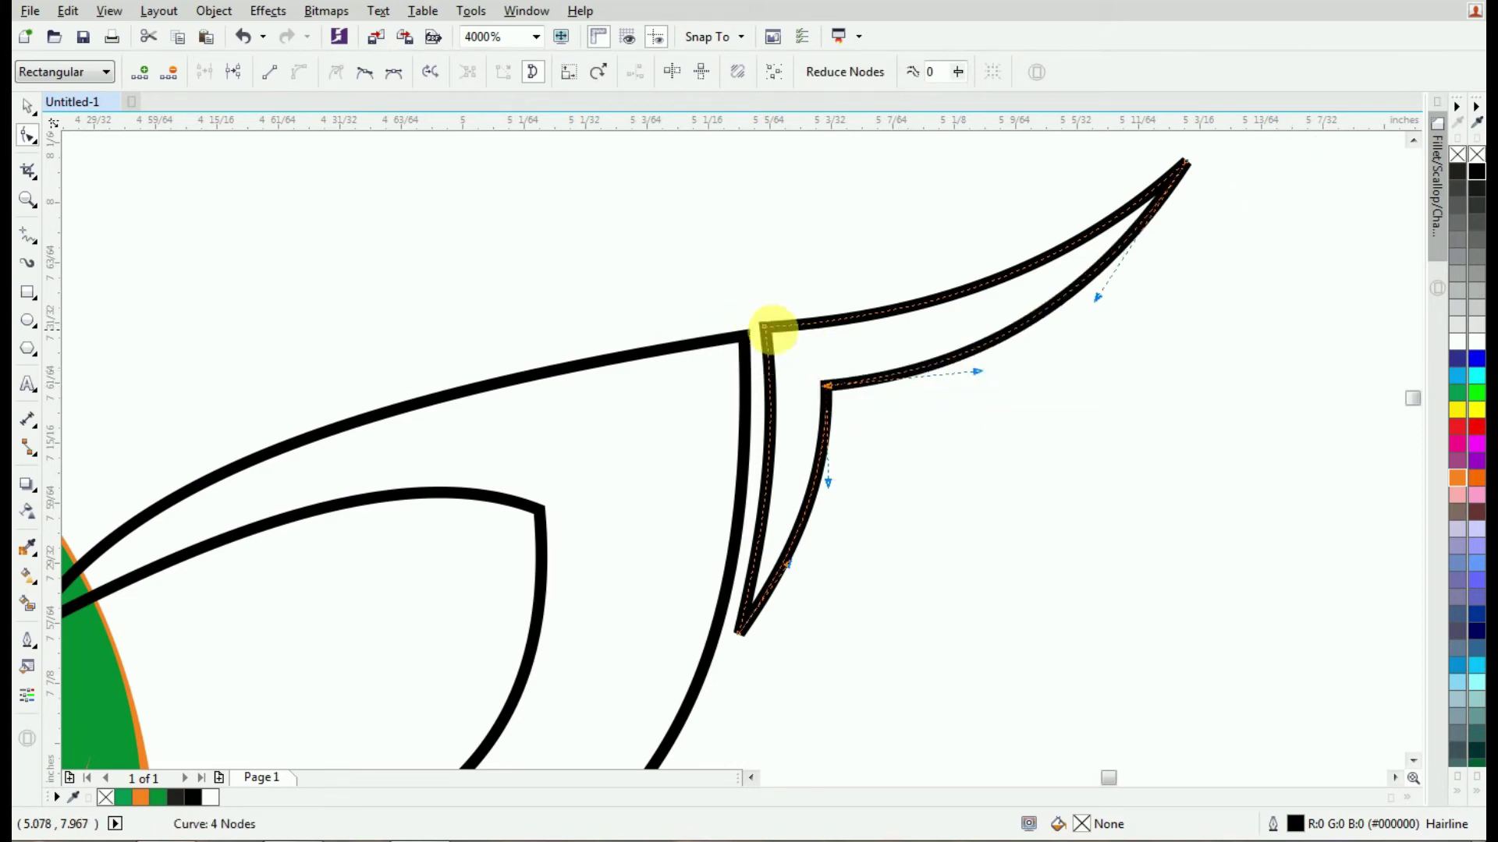
click(765, 334)
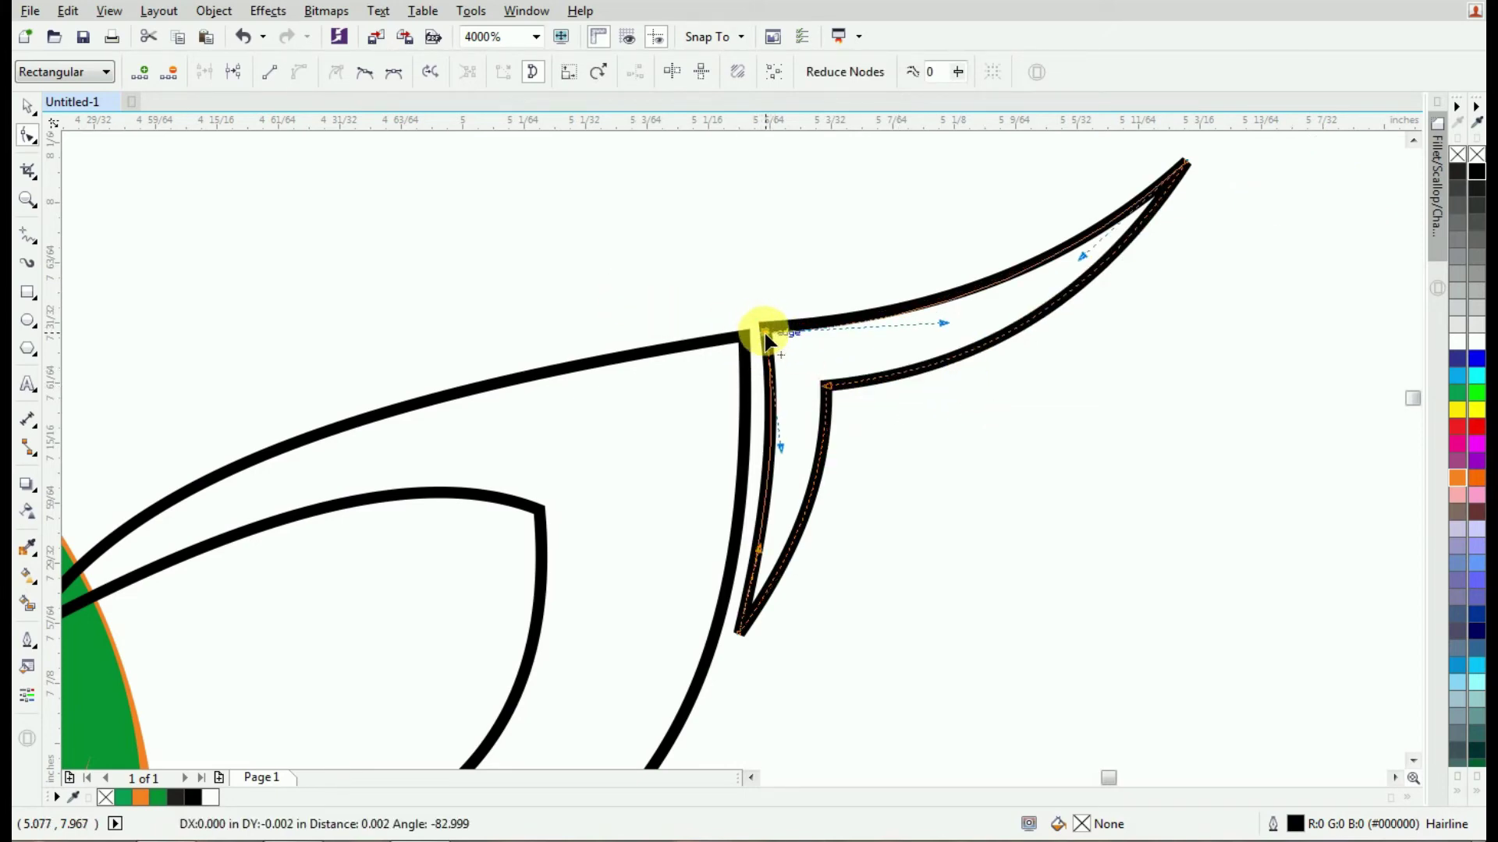
click(27, 106)
click(27, 320)
Draw a circle head above the shoulder, size it, and give it a thin black outline.
scroll(489, 228, down, 2)
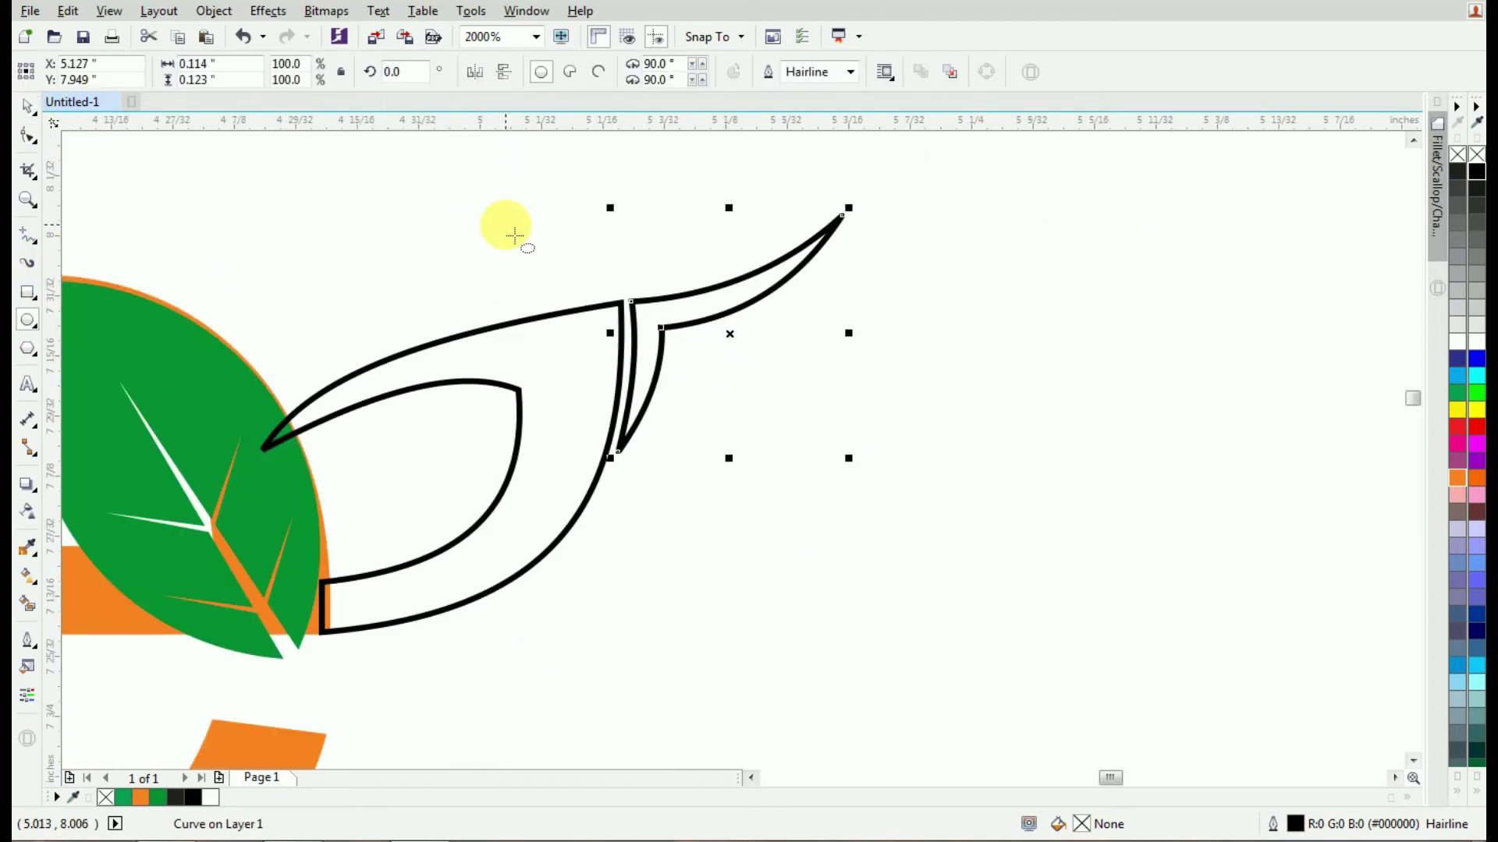
drag(483, 180, 617, 304)
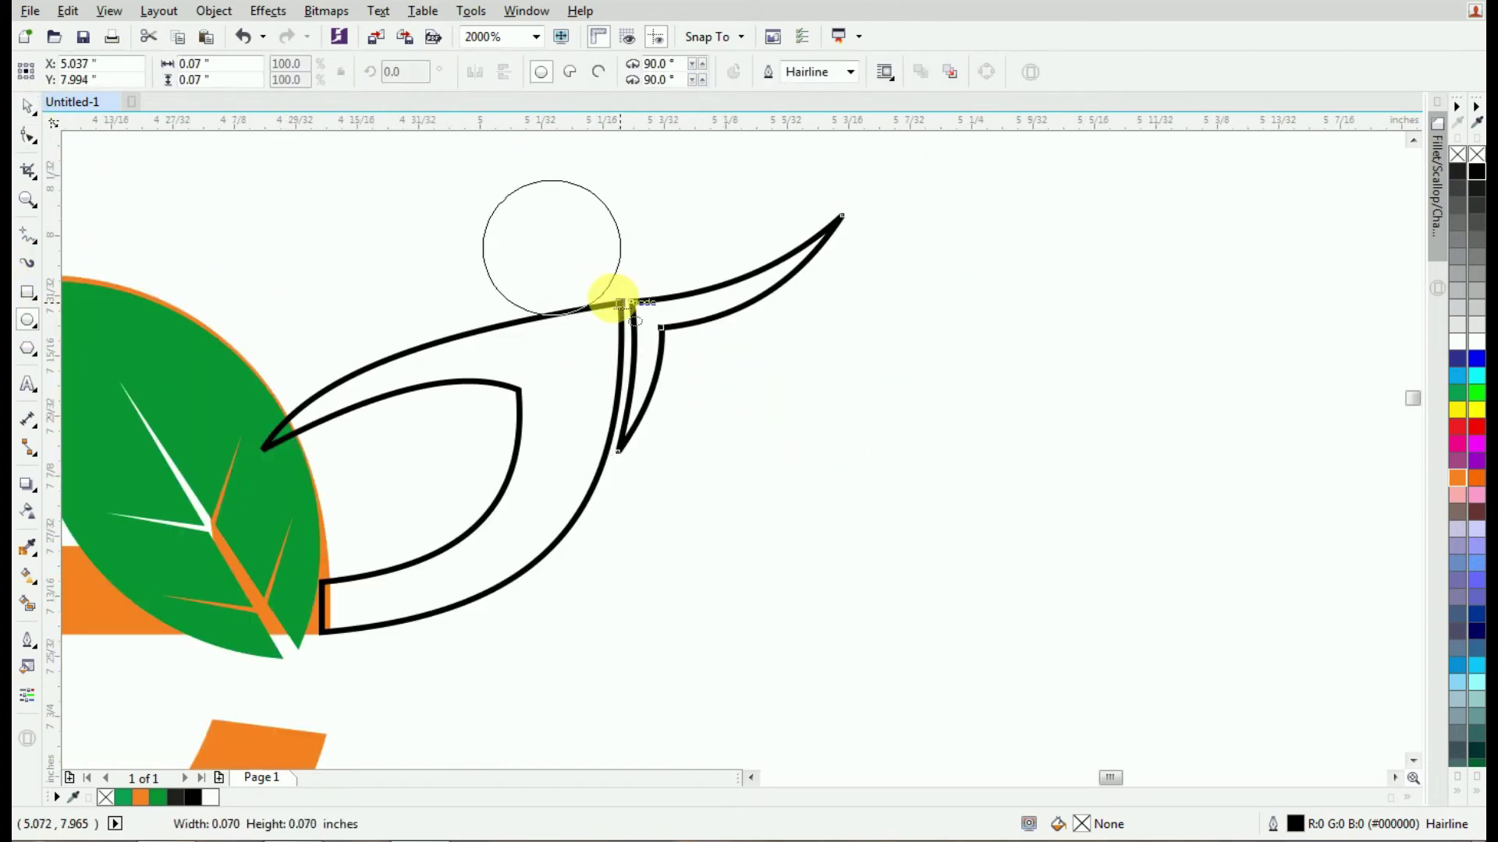
click(28, 107)
drag(564, 245, 580, 259)
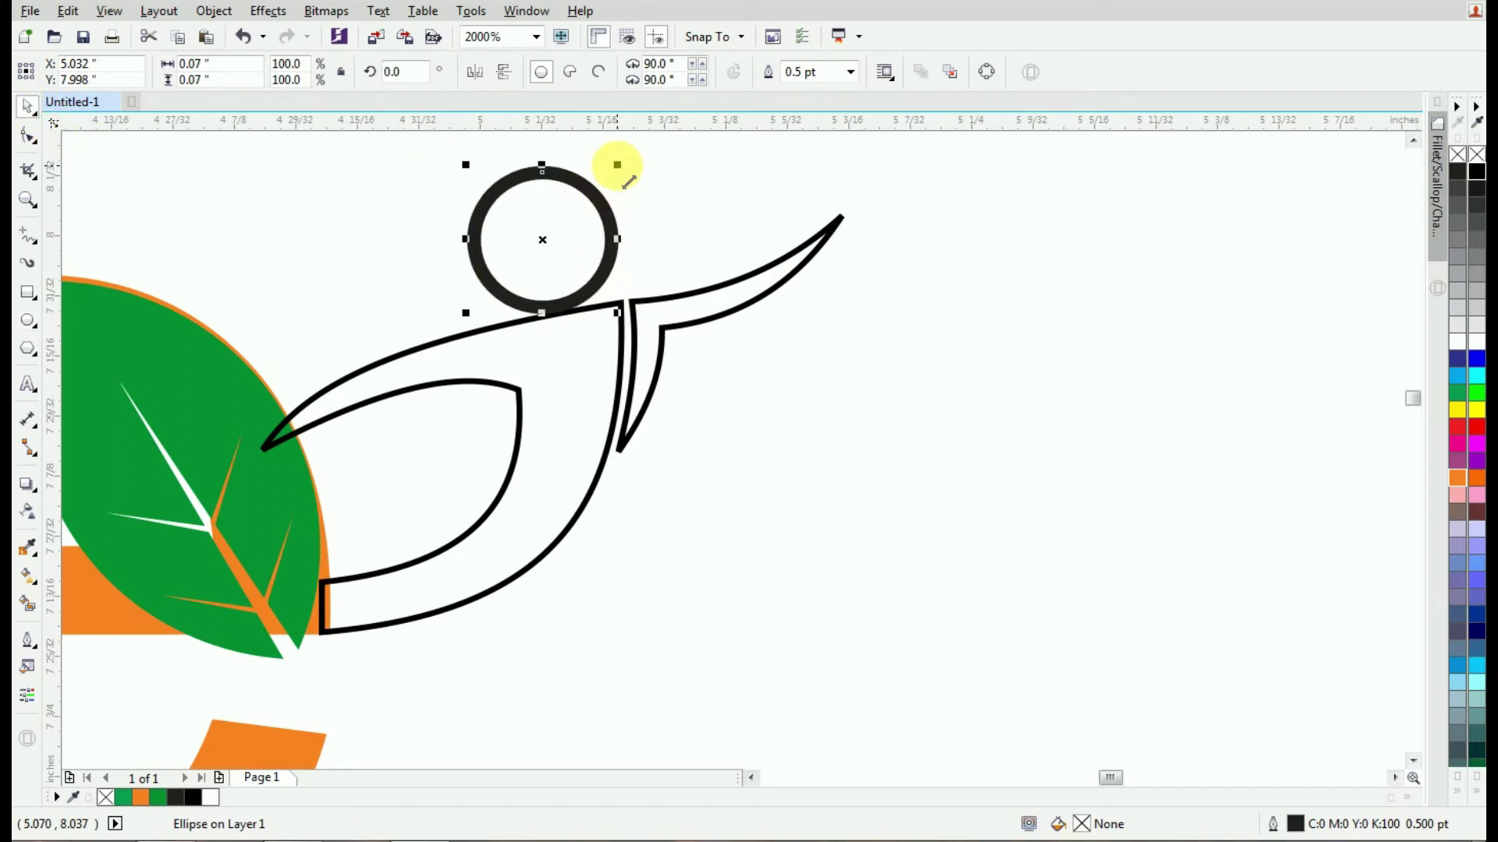
mouse_move(615, 161)
mouse_down()
mouse_move(598, 184)
mouse_move(609, 173)
mouse_up()
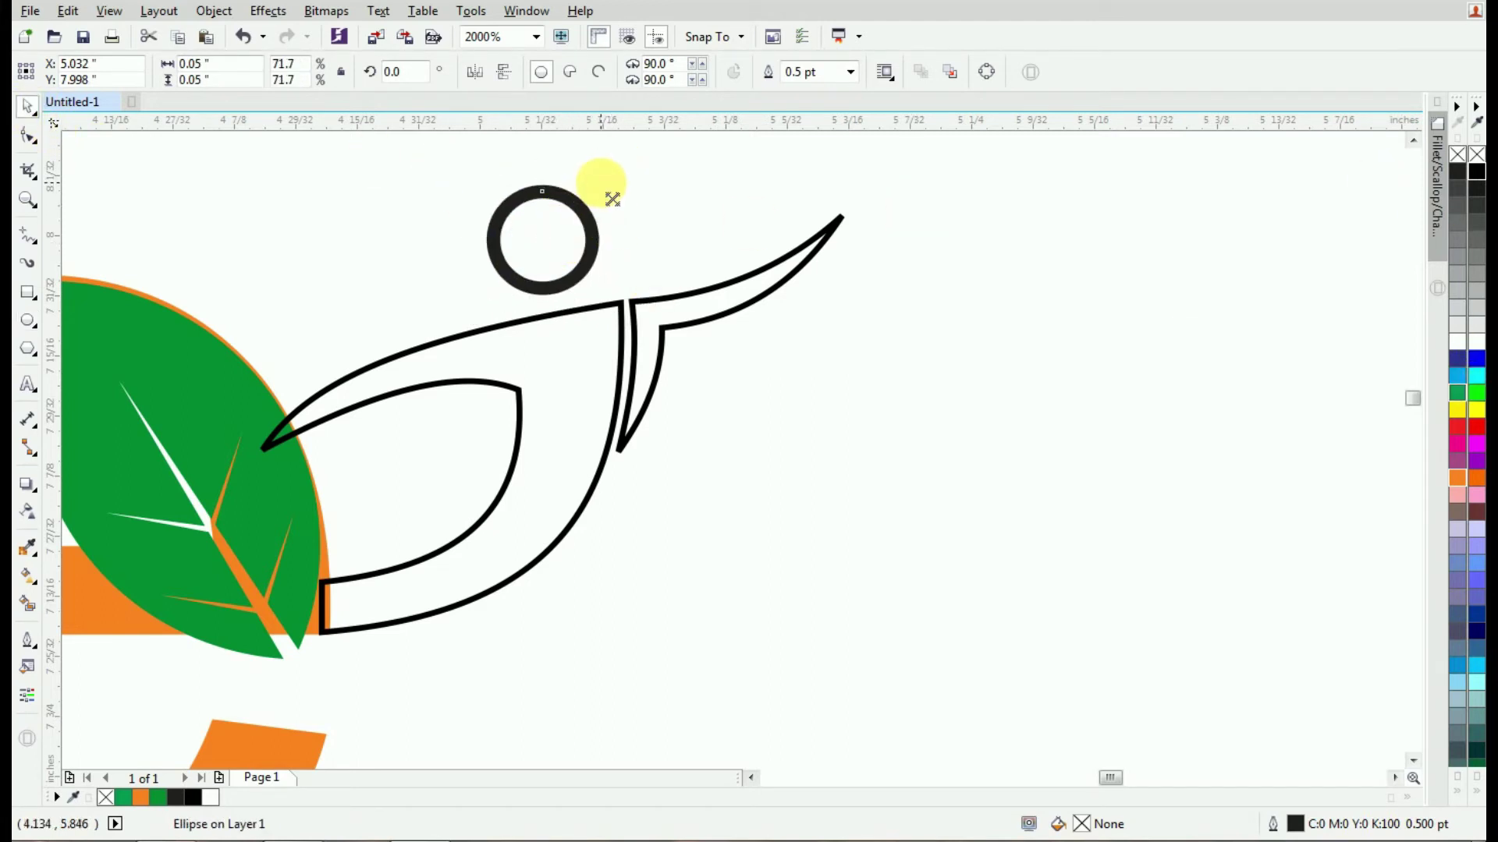
right_click(1477, 176)
right_click(1476, 155)
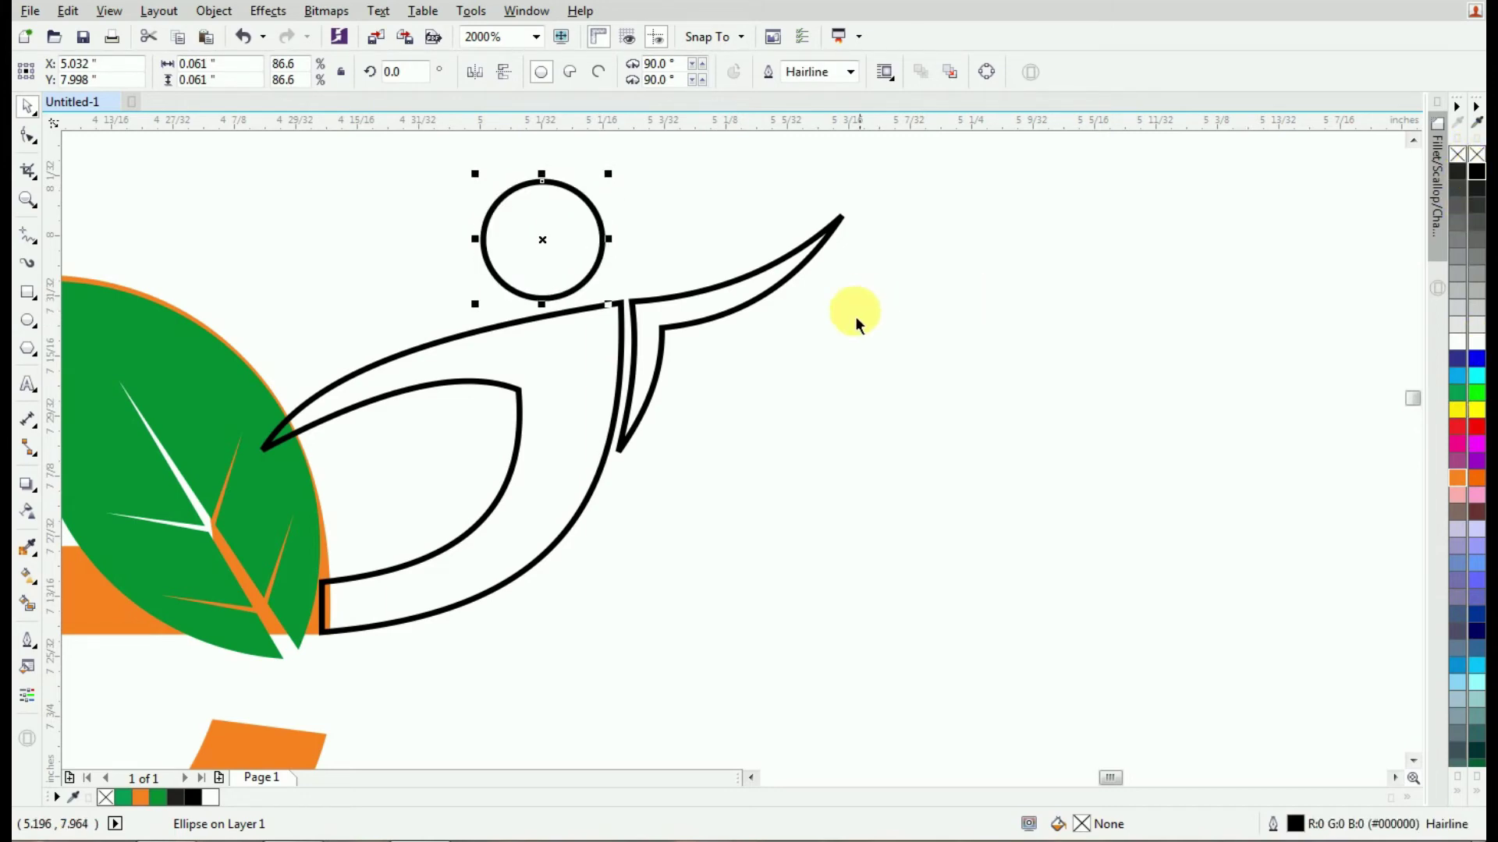
Fill the whole figure orange with no outline and zoom out to the full logo.
scroll(855, 316, down, 2)
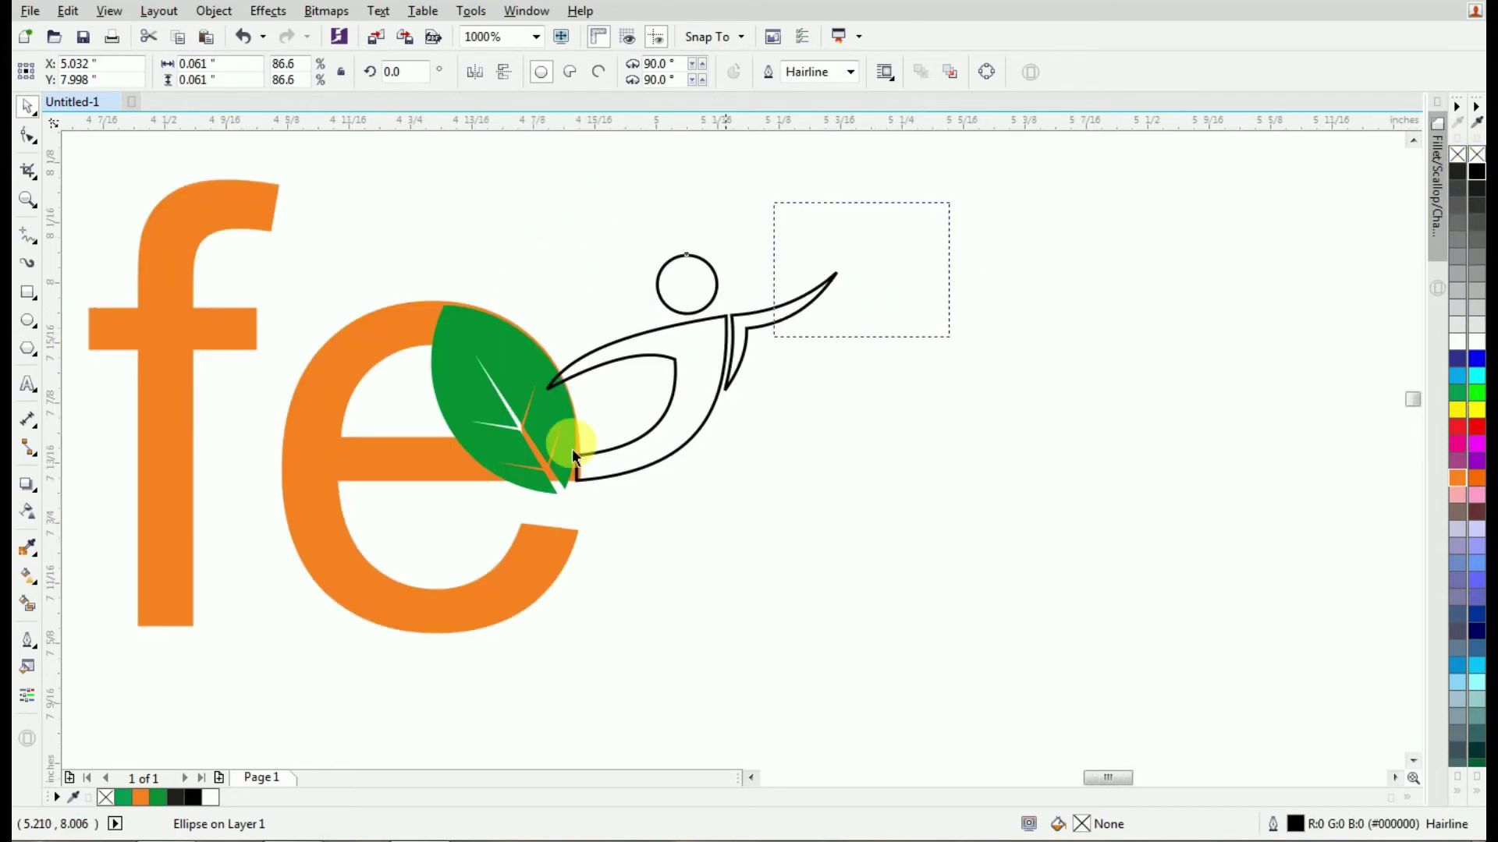
click(1456, 477)
right_click(1475, 161)
click(1186, 227)
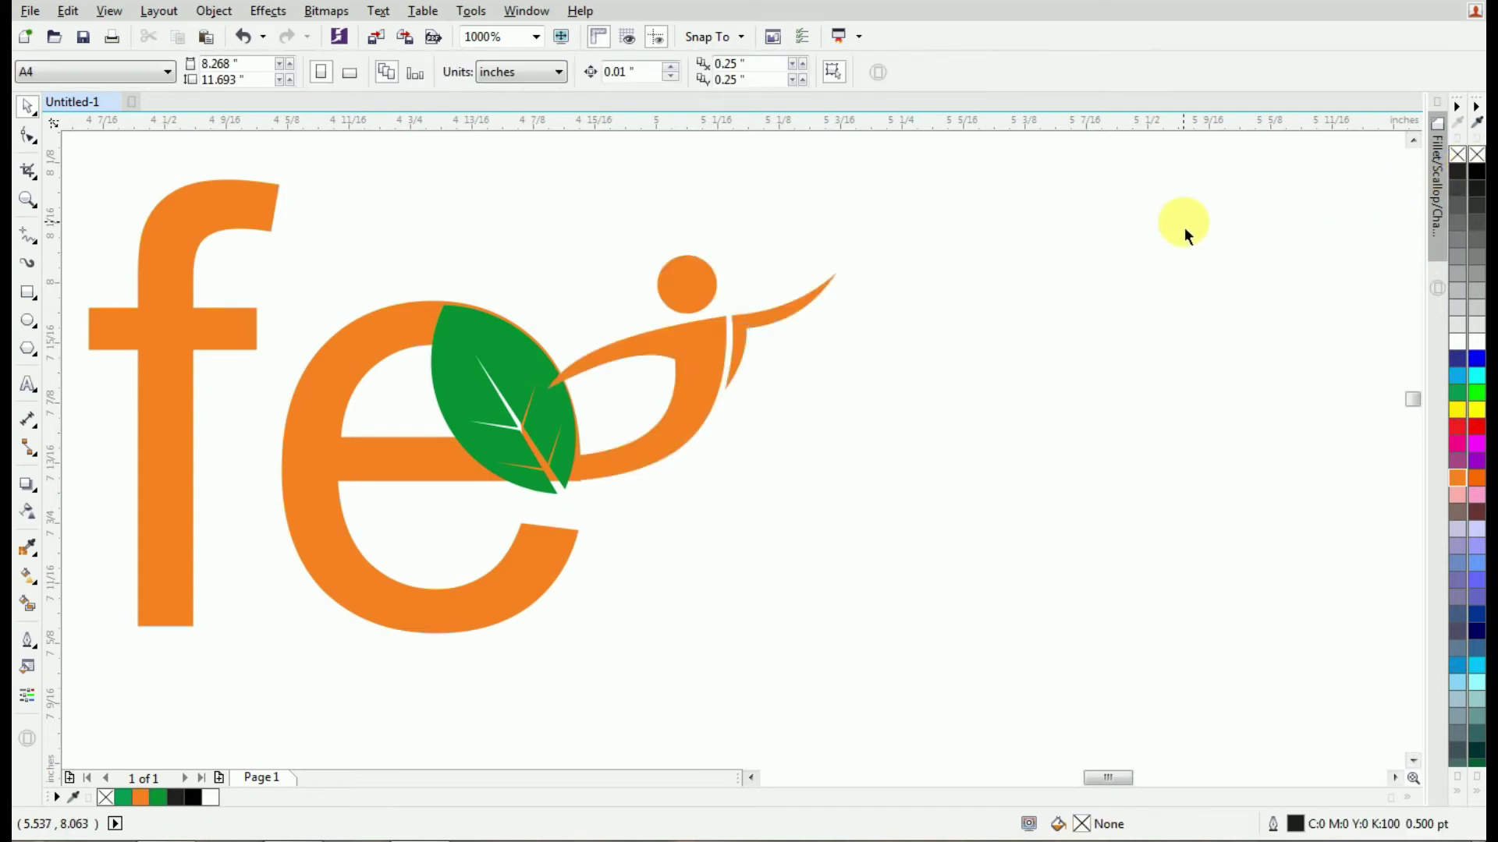
key(F4)
scroll(621, 349, down, 3)
Select all seven parts of the logo and group them.
drag(1076, 241, 341, 545)
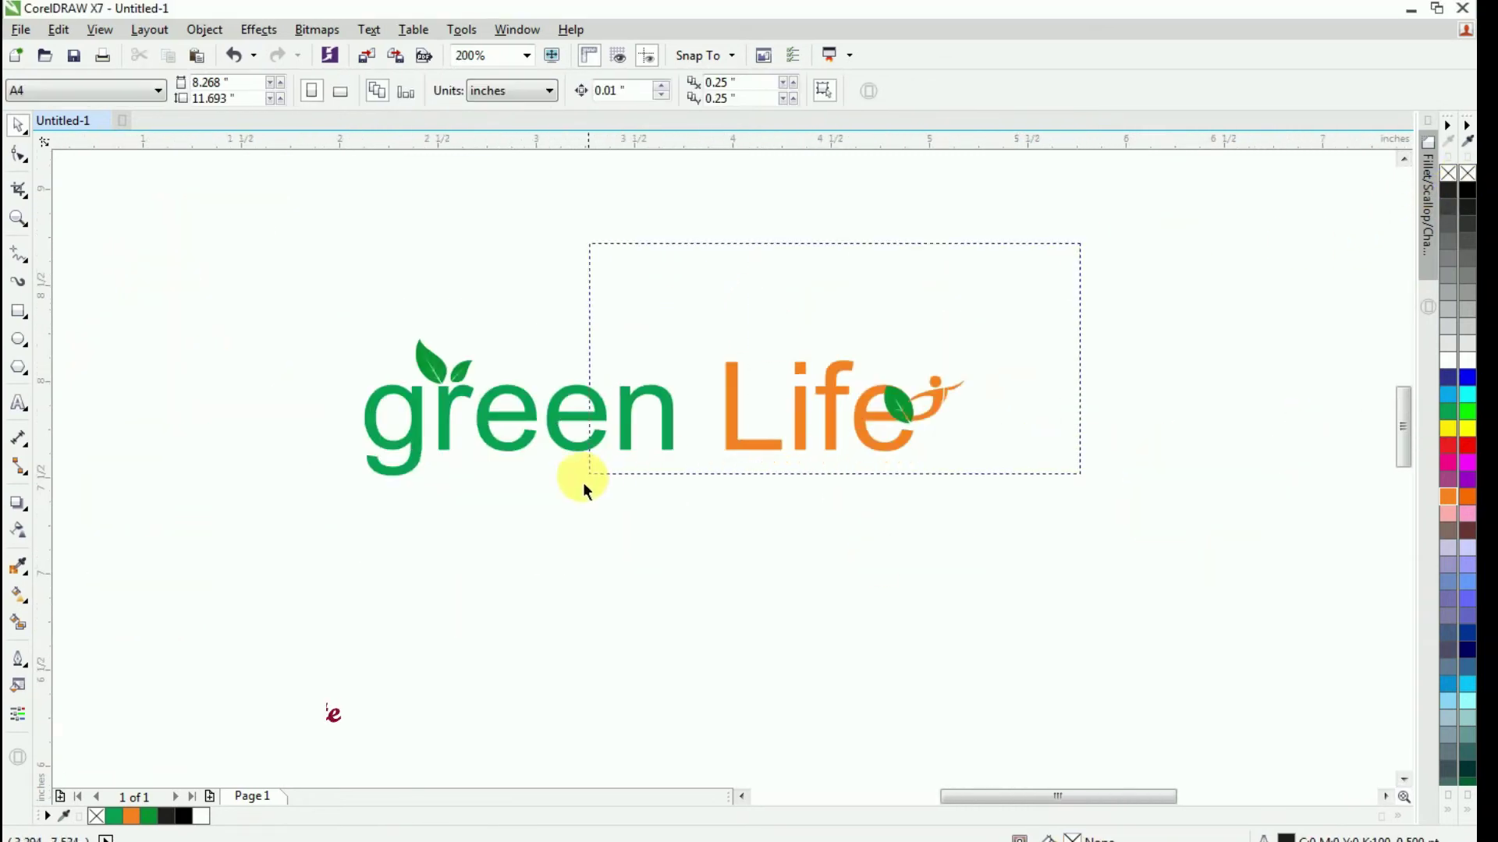
right_click(600, 412)
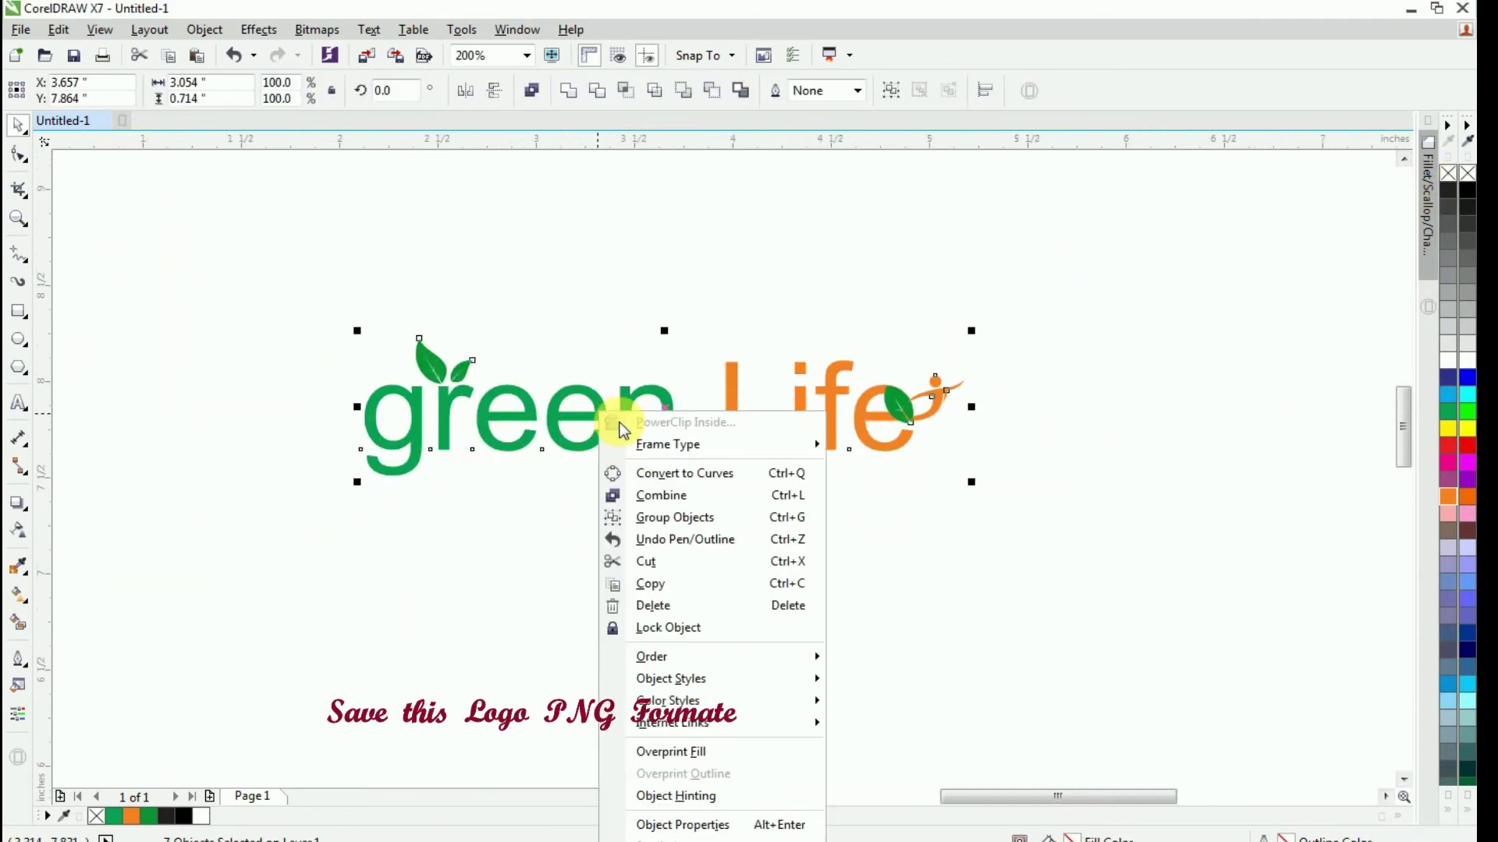
click(659, 517)
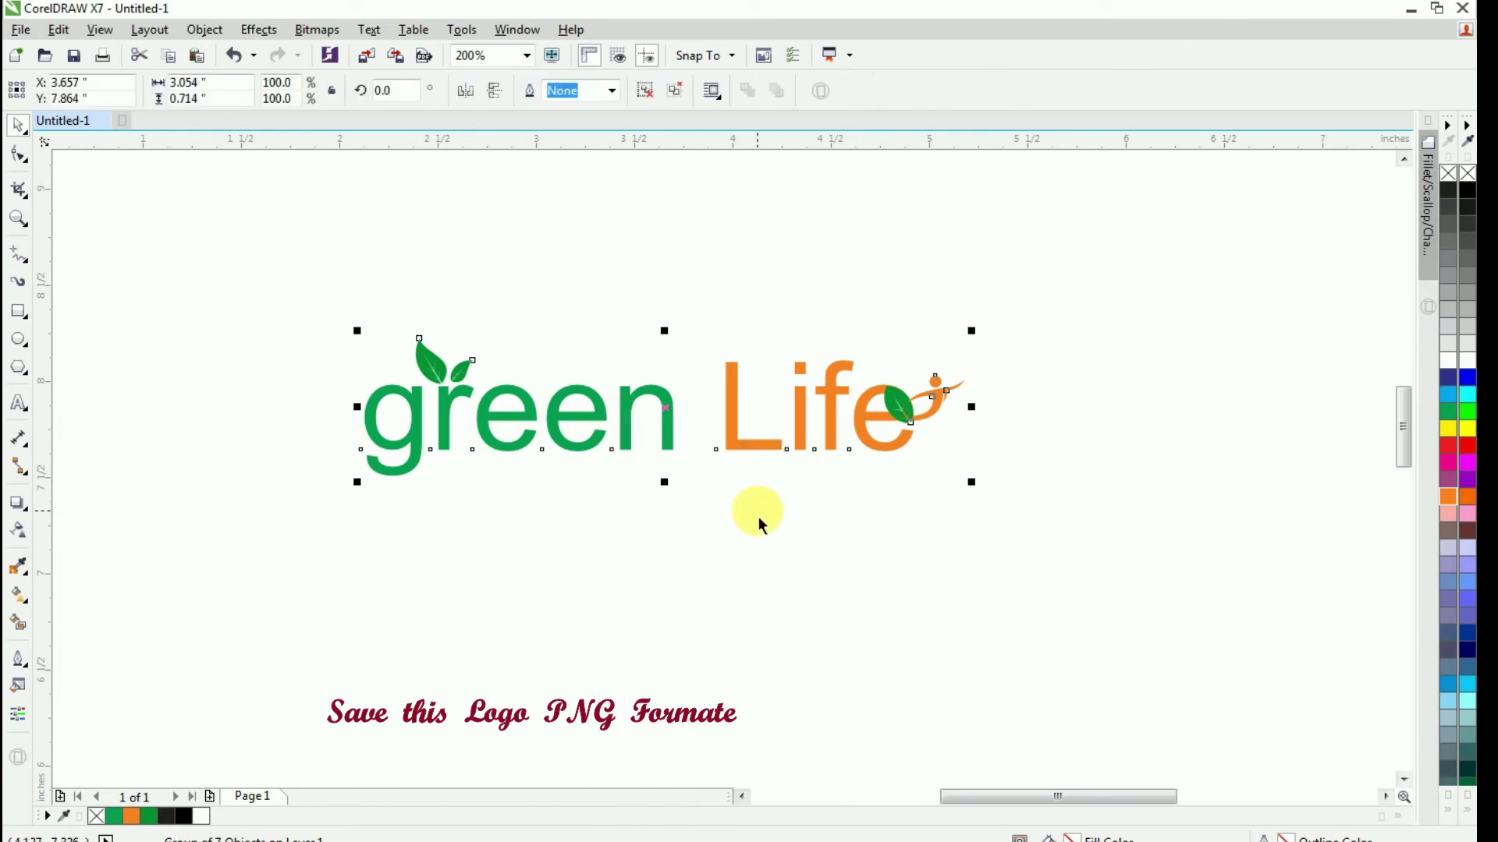
Export the grouped logo as a transparent PNG named 'Green Life Logo'.
key(ctrl+e)
click(627, 520)
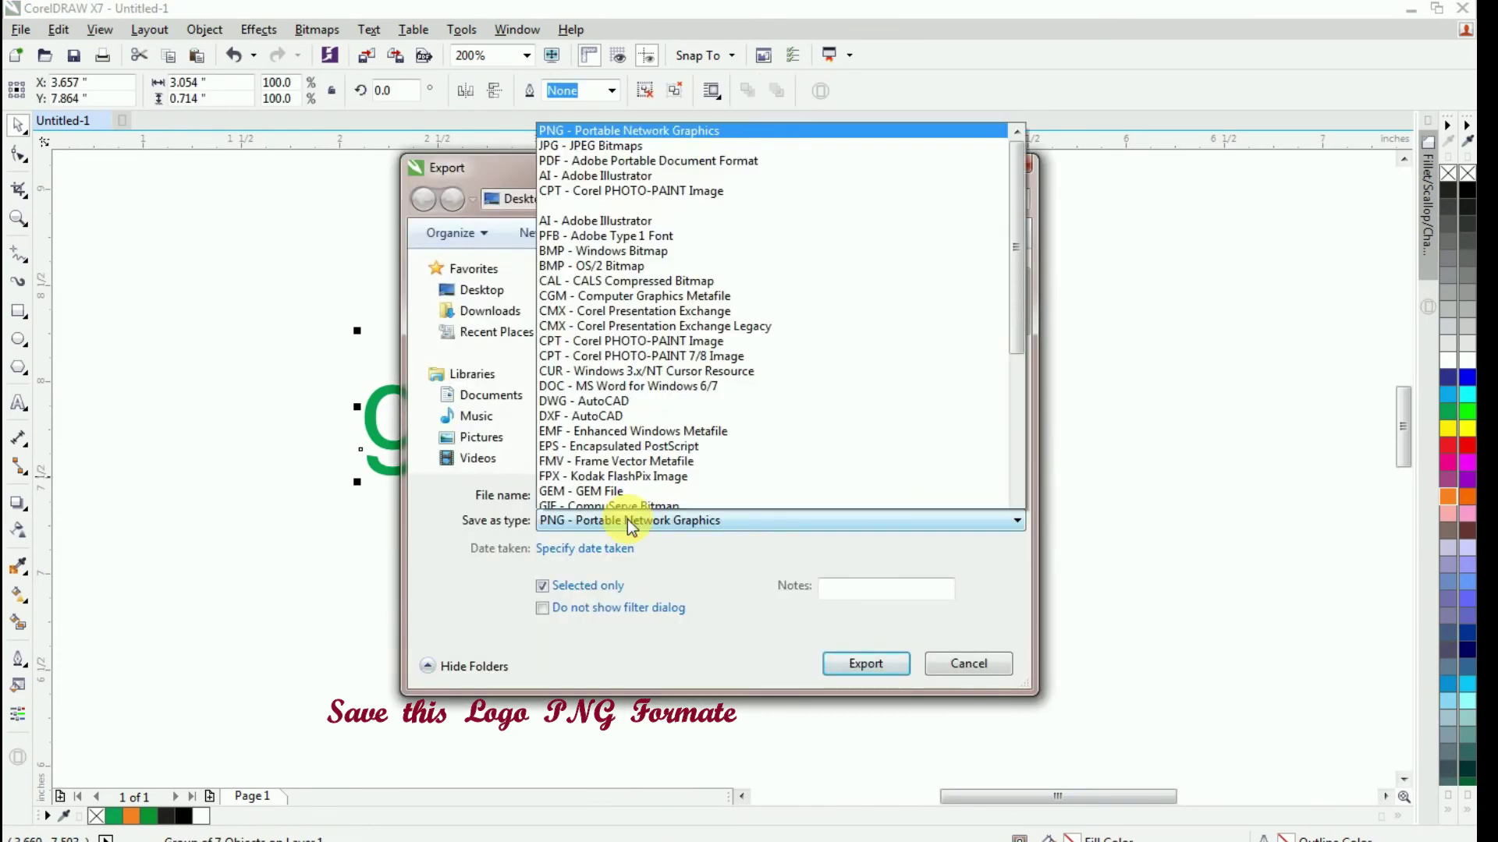
click(600, 64)
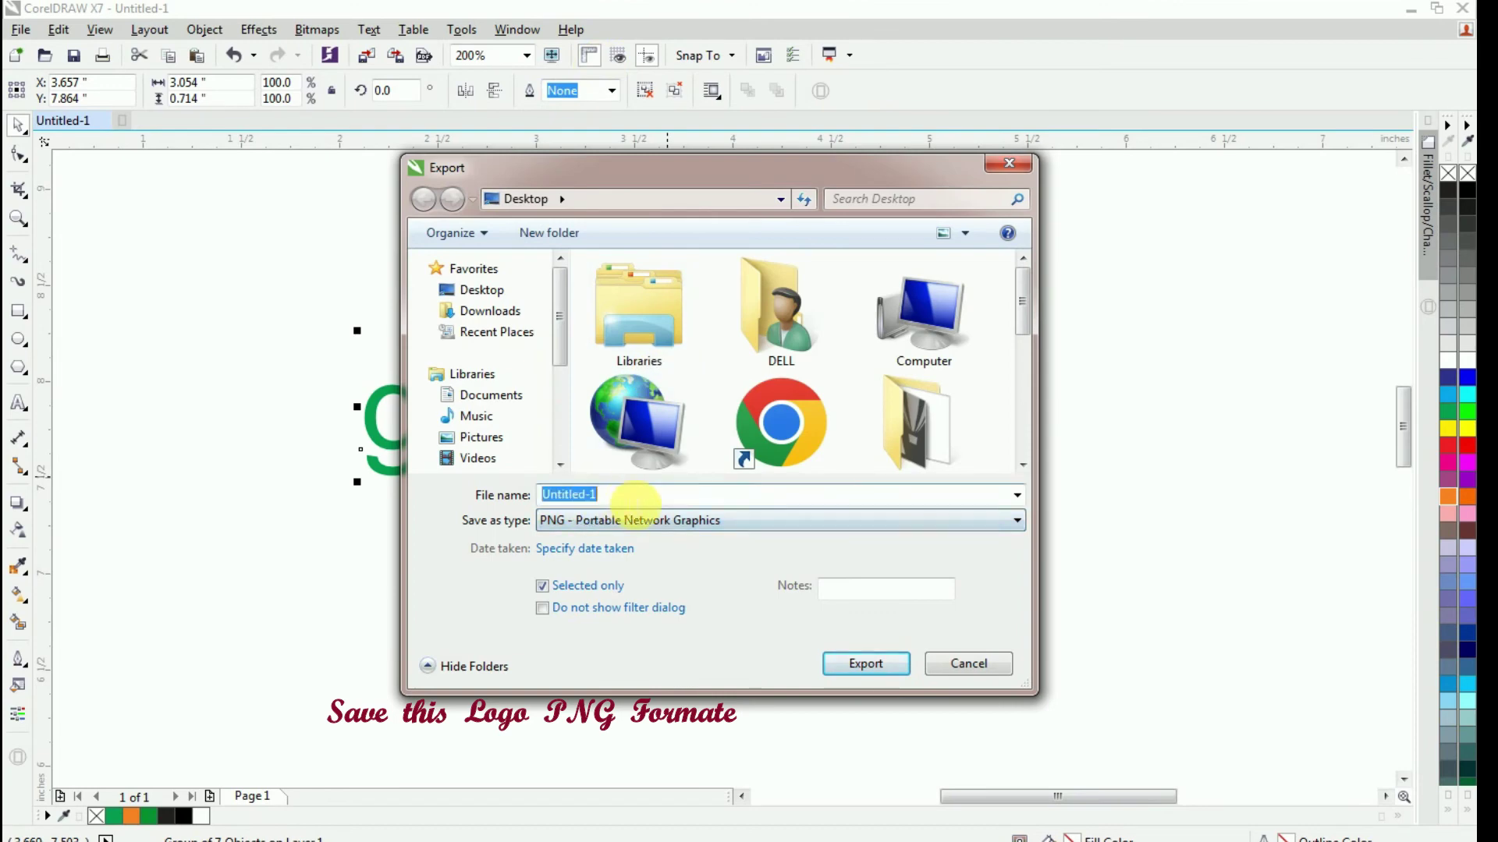
text(G)
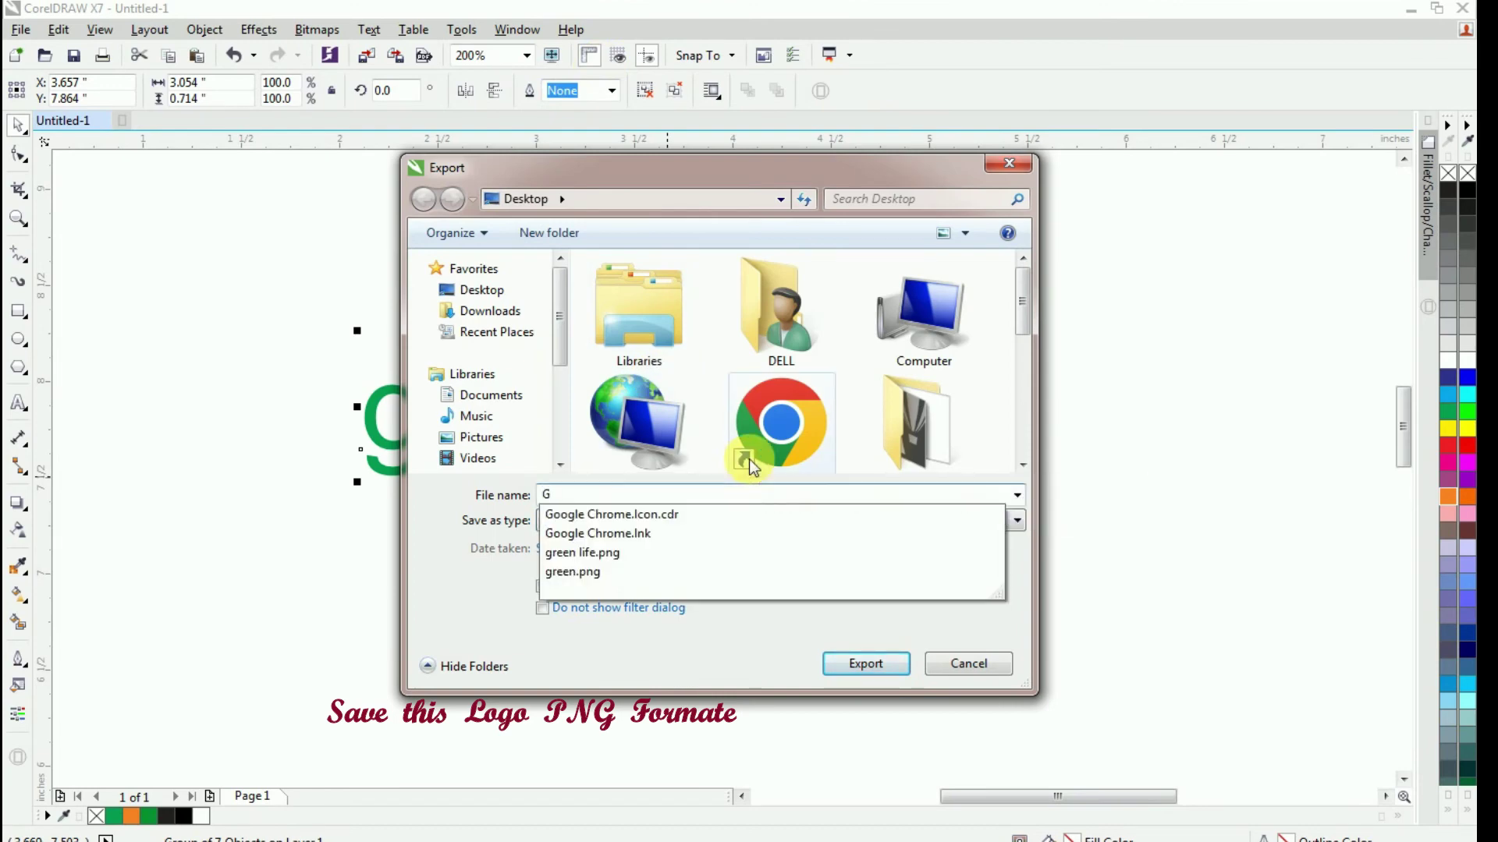
text(reen)
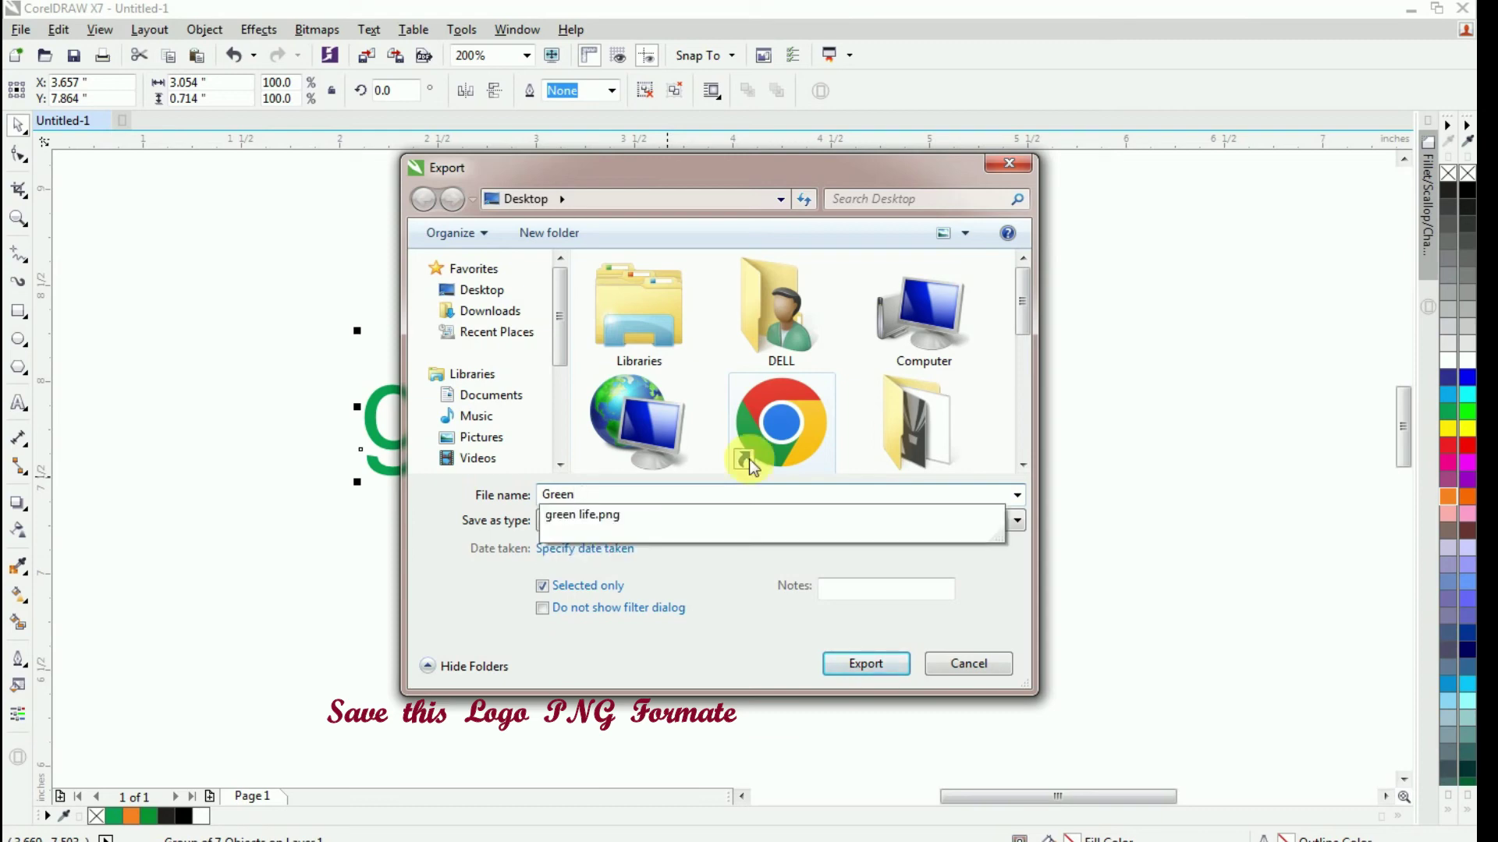
text( Life)
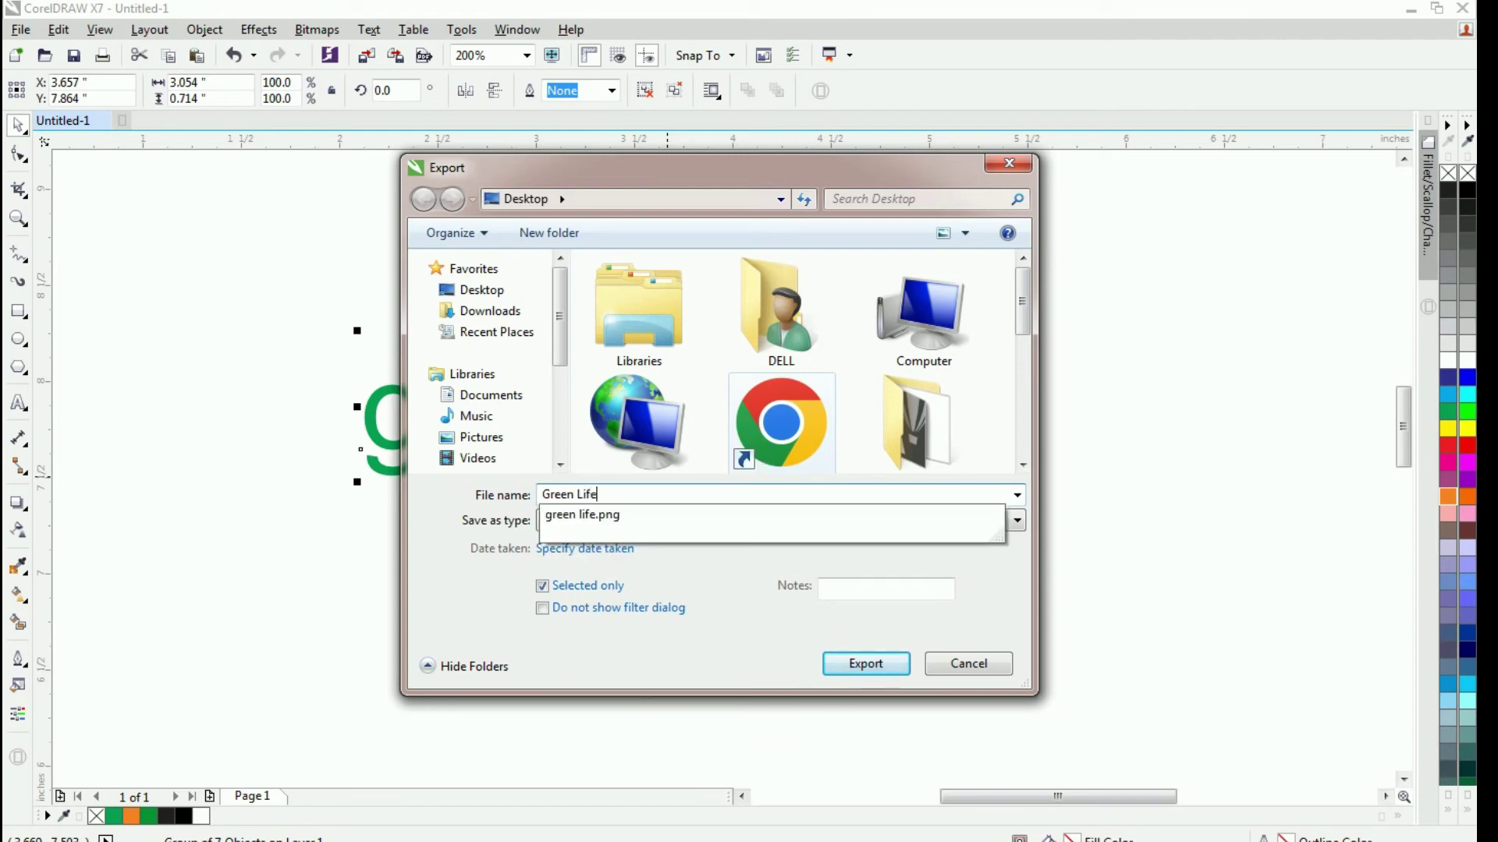
text( Logo)
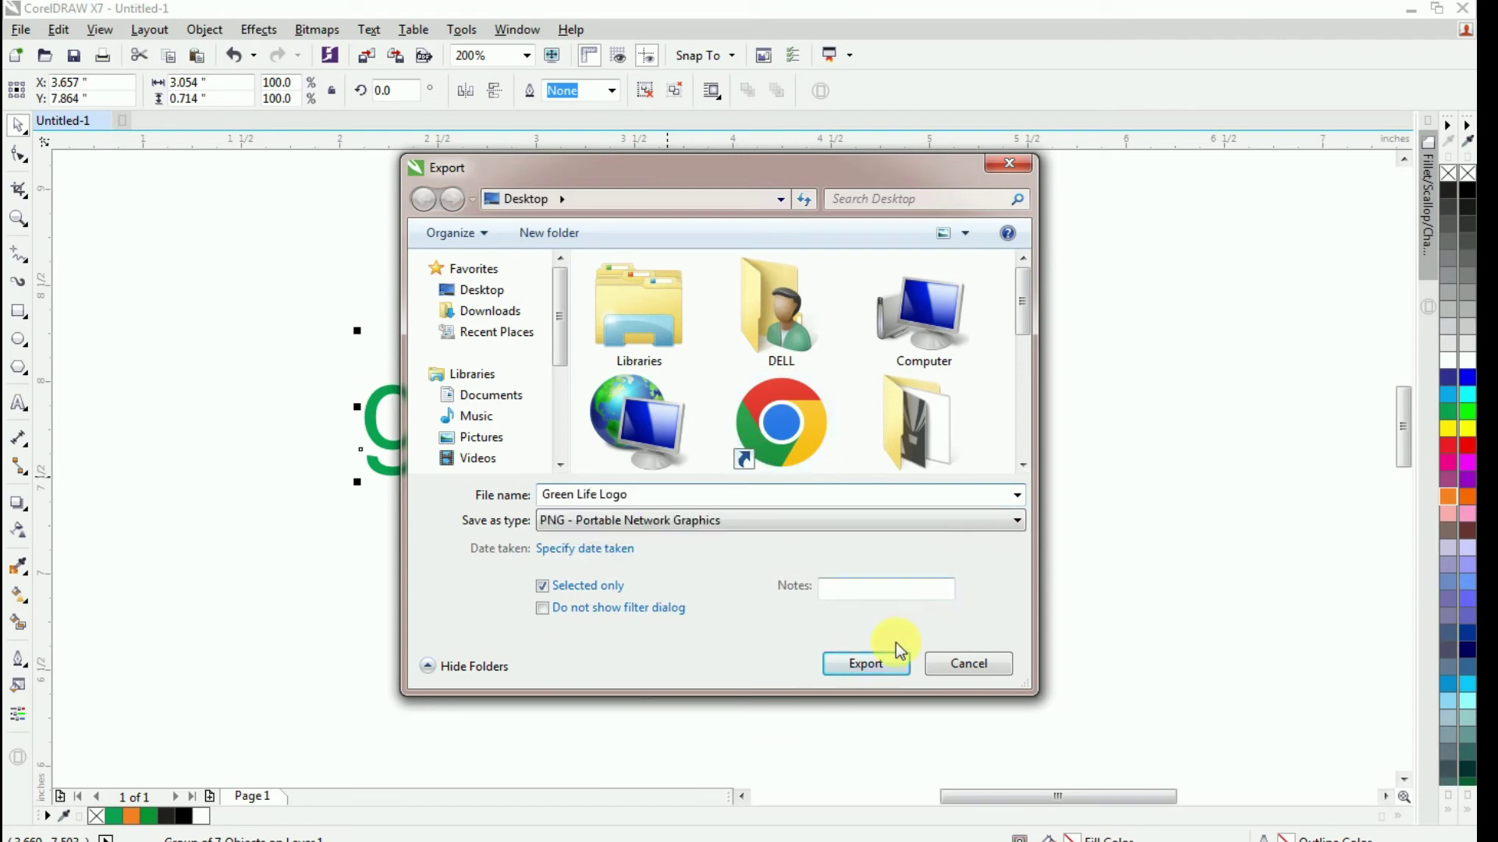
click(897, 650)
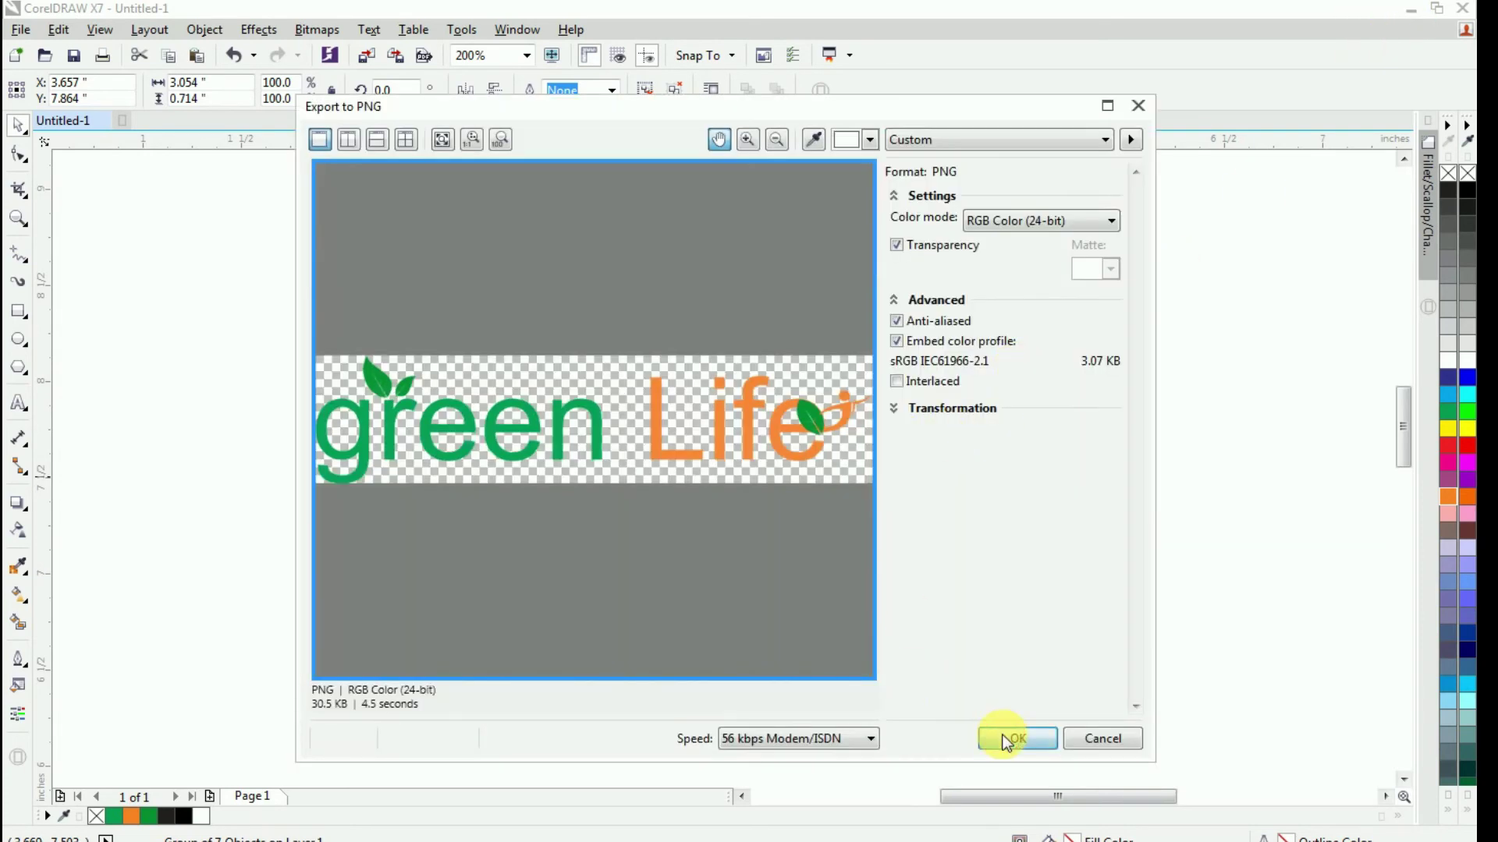
click(1007, 738)
click(1017, 659)
Open the Free Fascia 3D mockup PSD, hide DESIGNBOLTS.COM and expand the For Black Logos group.
click(1412, 13)
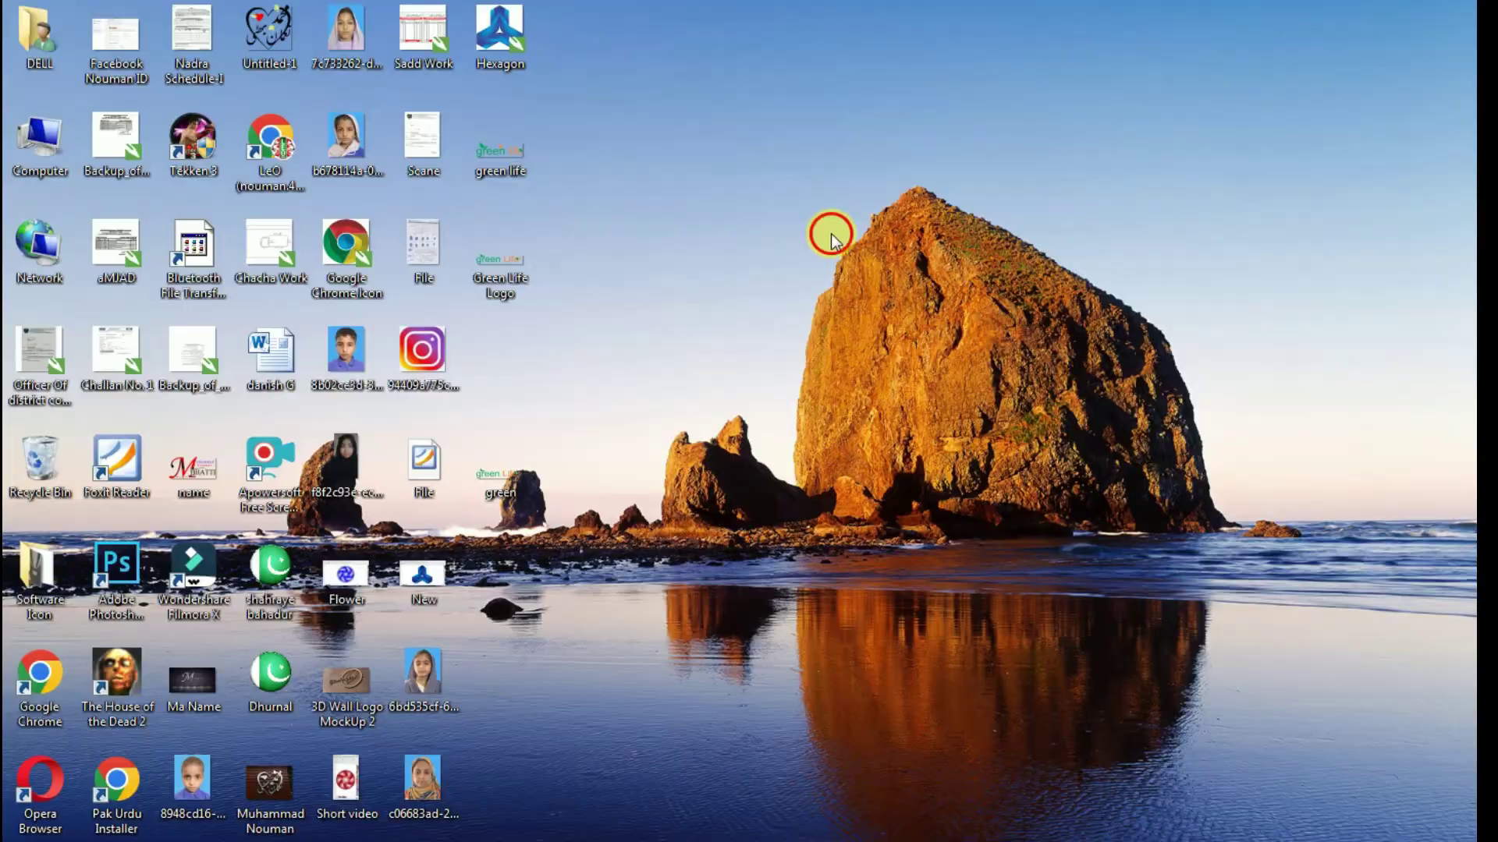
double_click(735, 288)
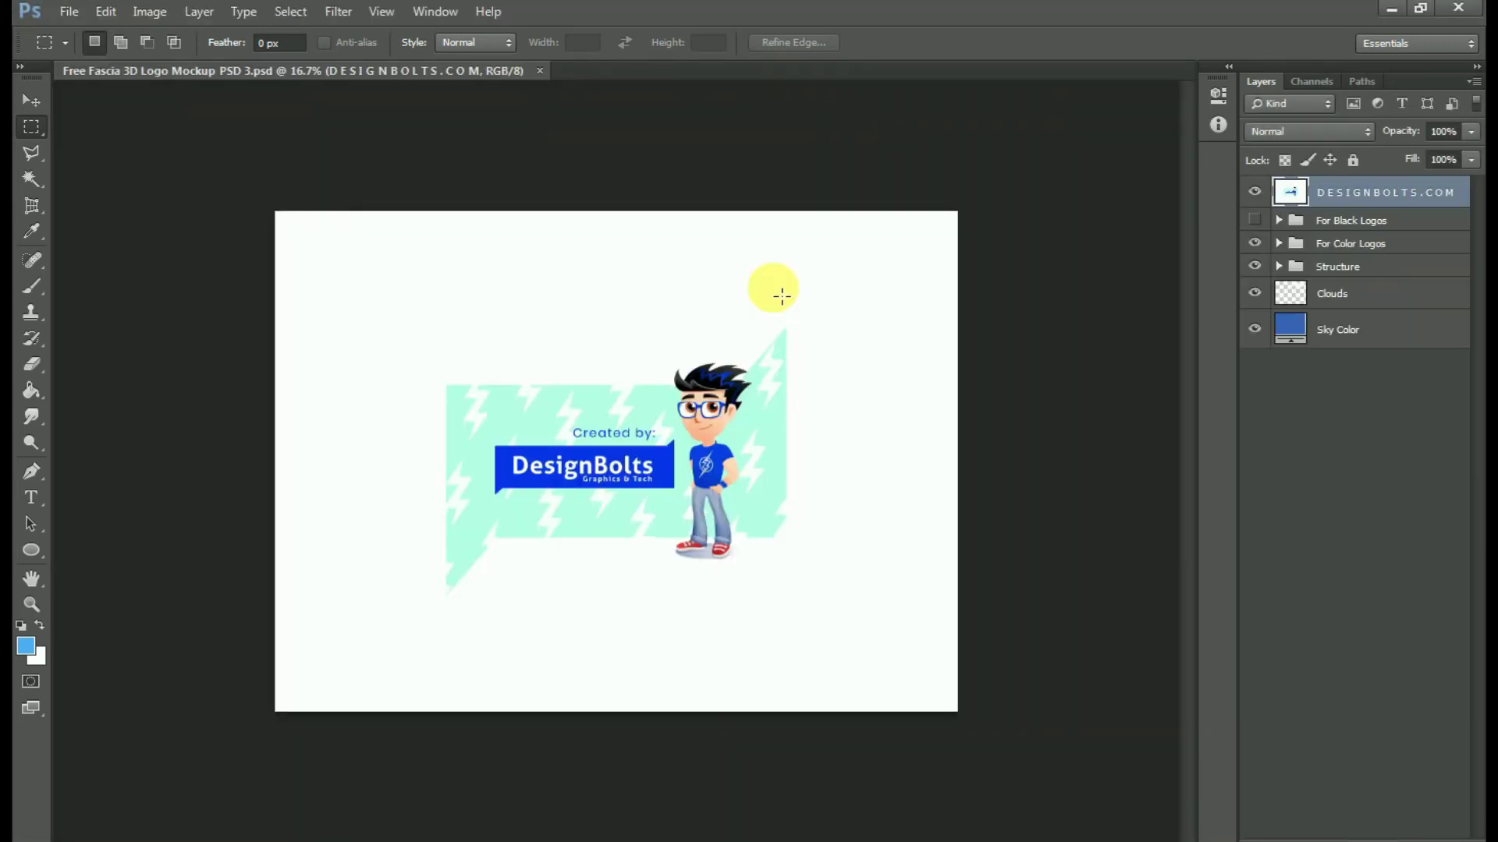
click(1254, 192)
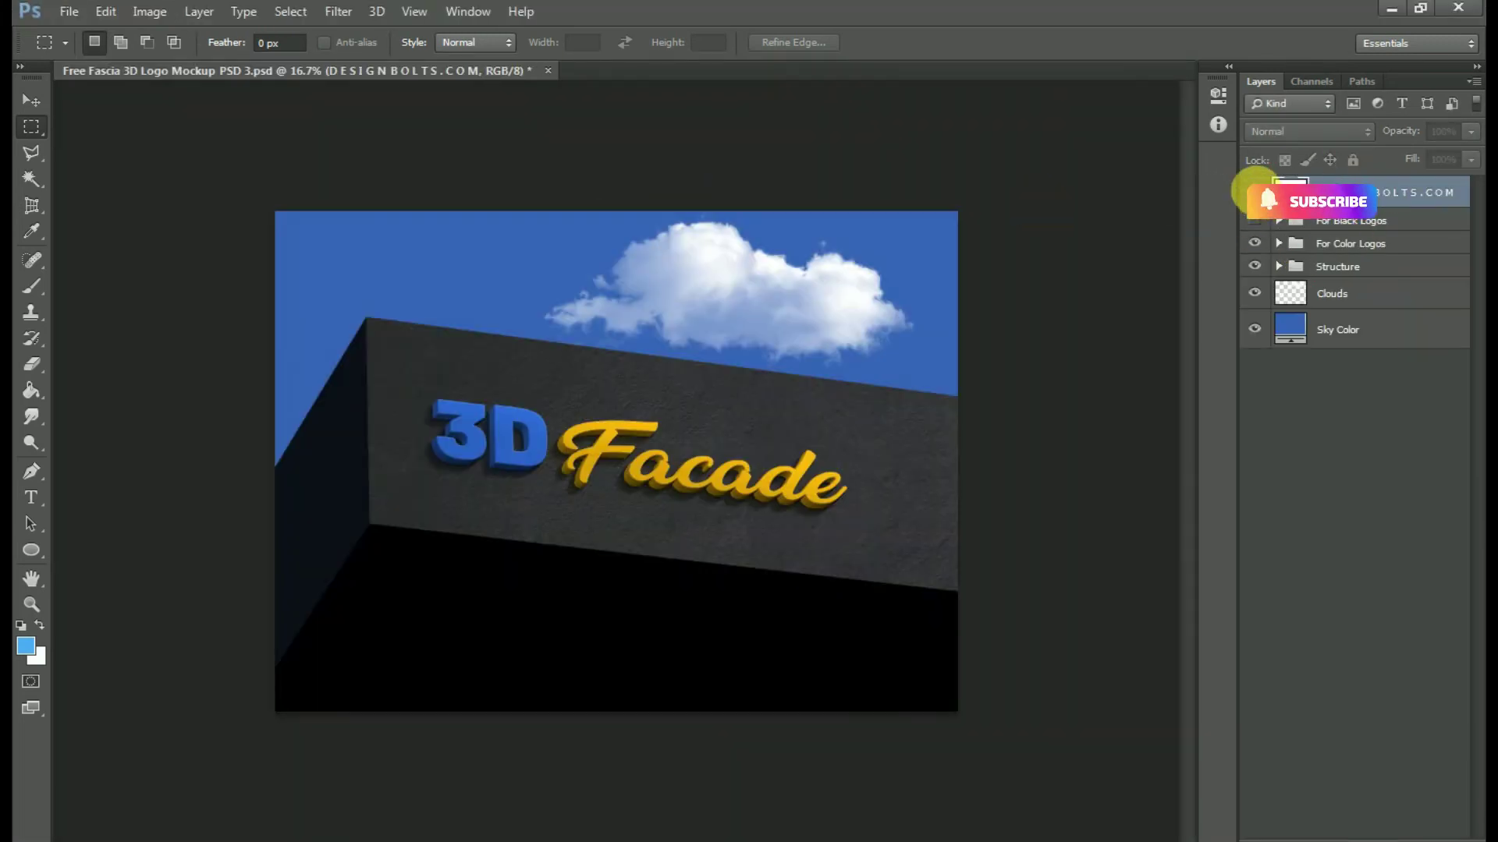
click(1278, 219)
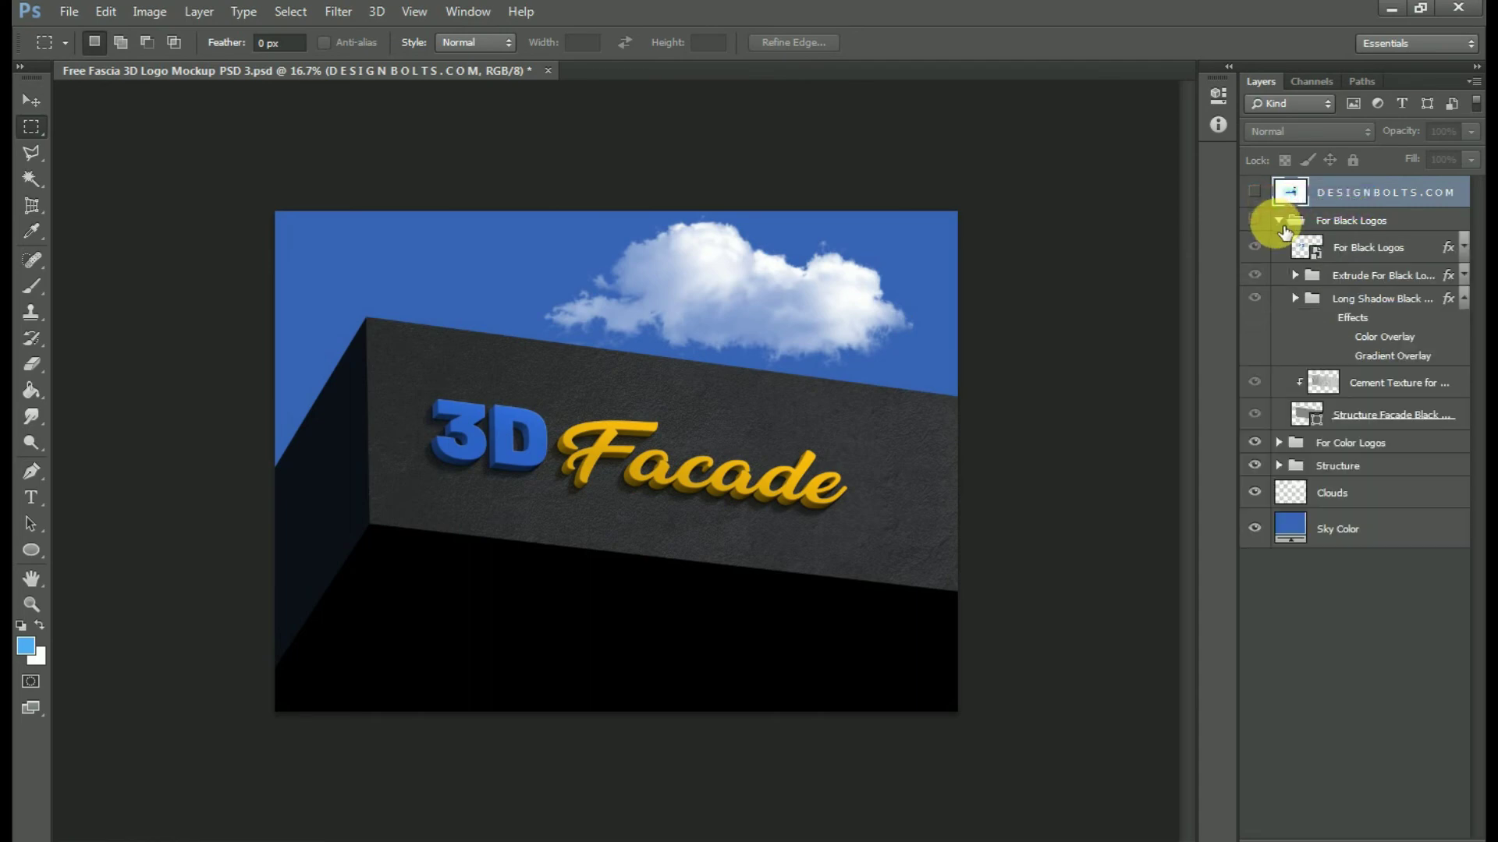
Open Green Life Logo.png as its own document, then return to the facade mockup tab.
click(68, 11)
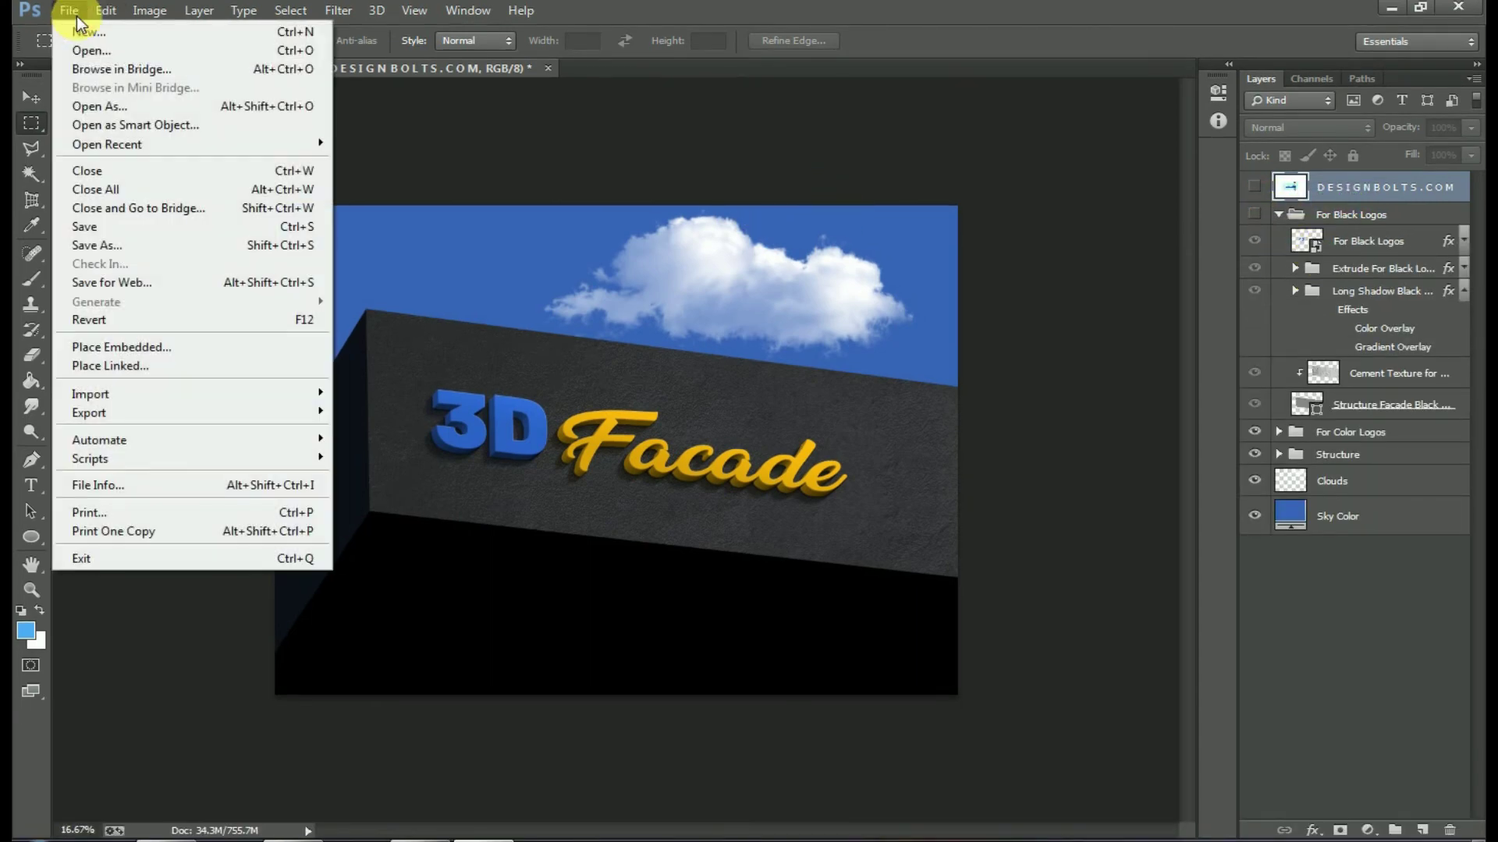
click(127, 51)
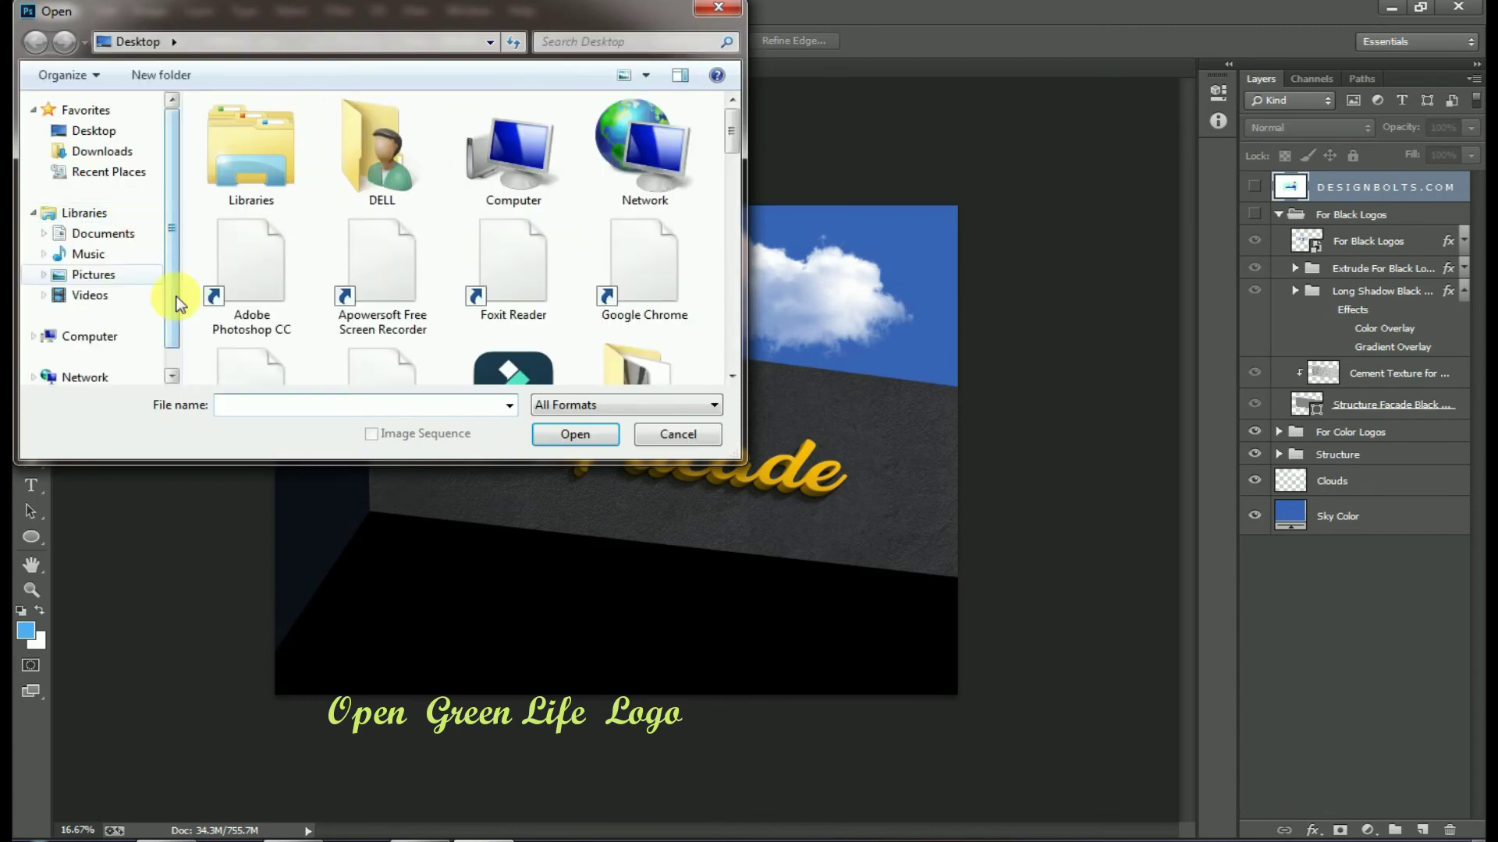
drag(729, 129, 719, 274)
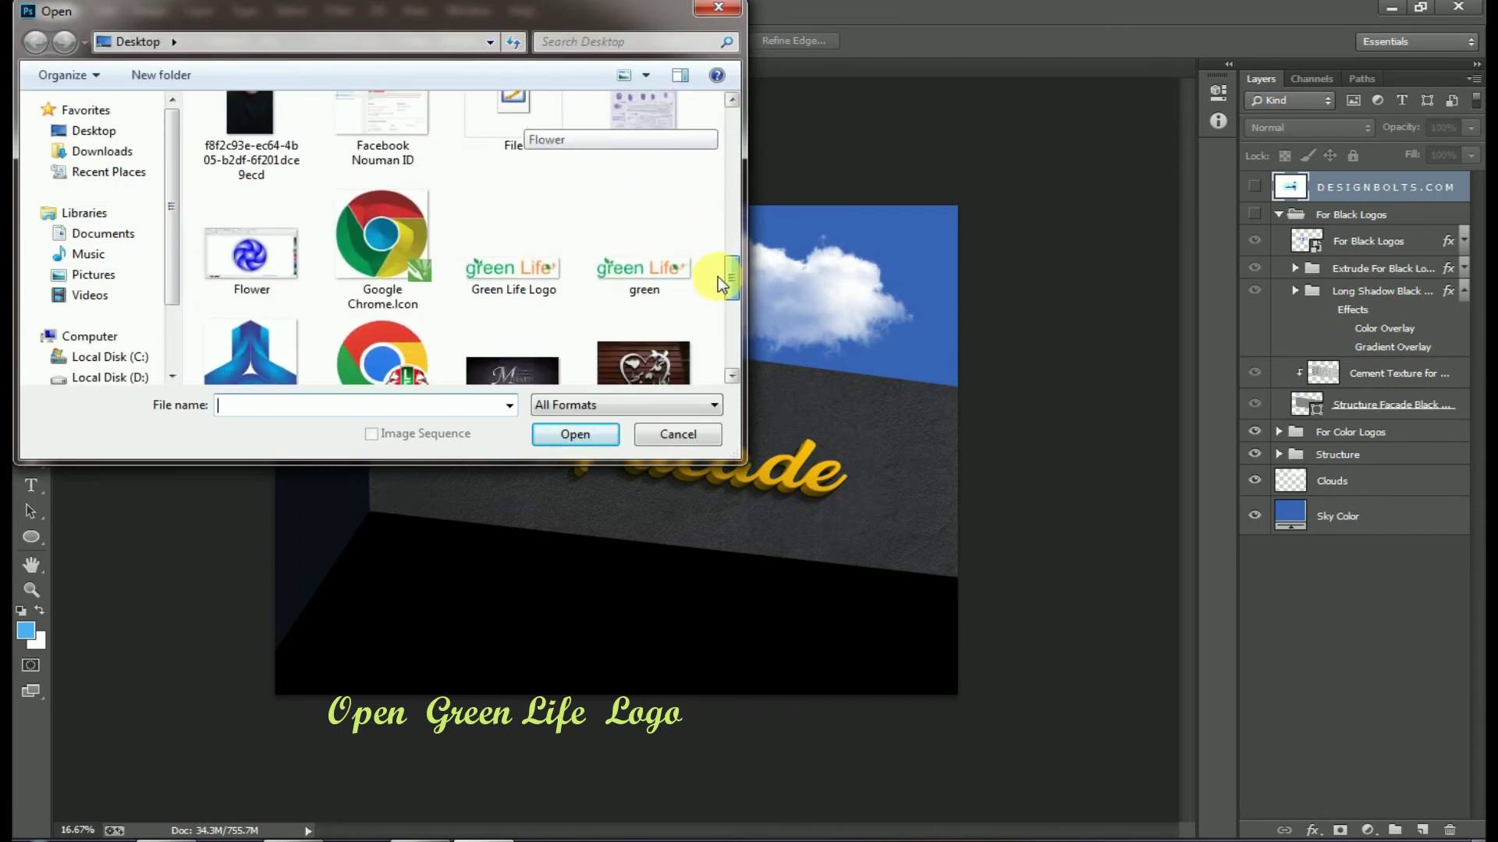
click(546, 281)
click(569, 434)
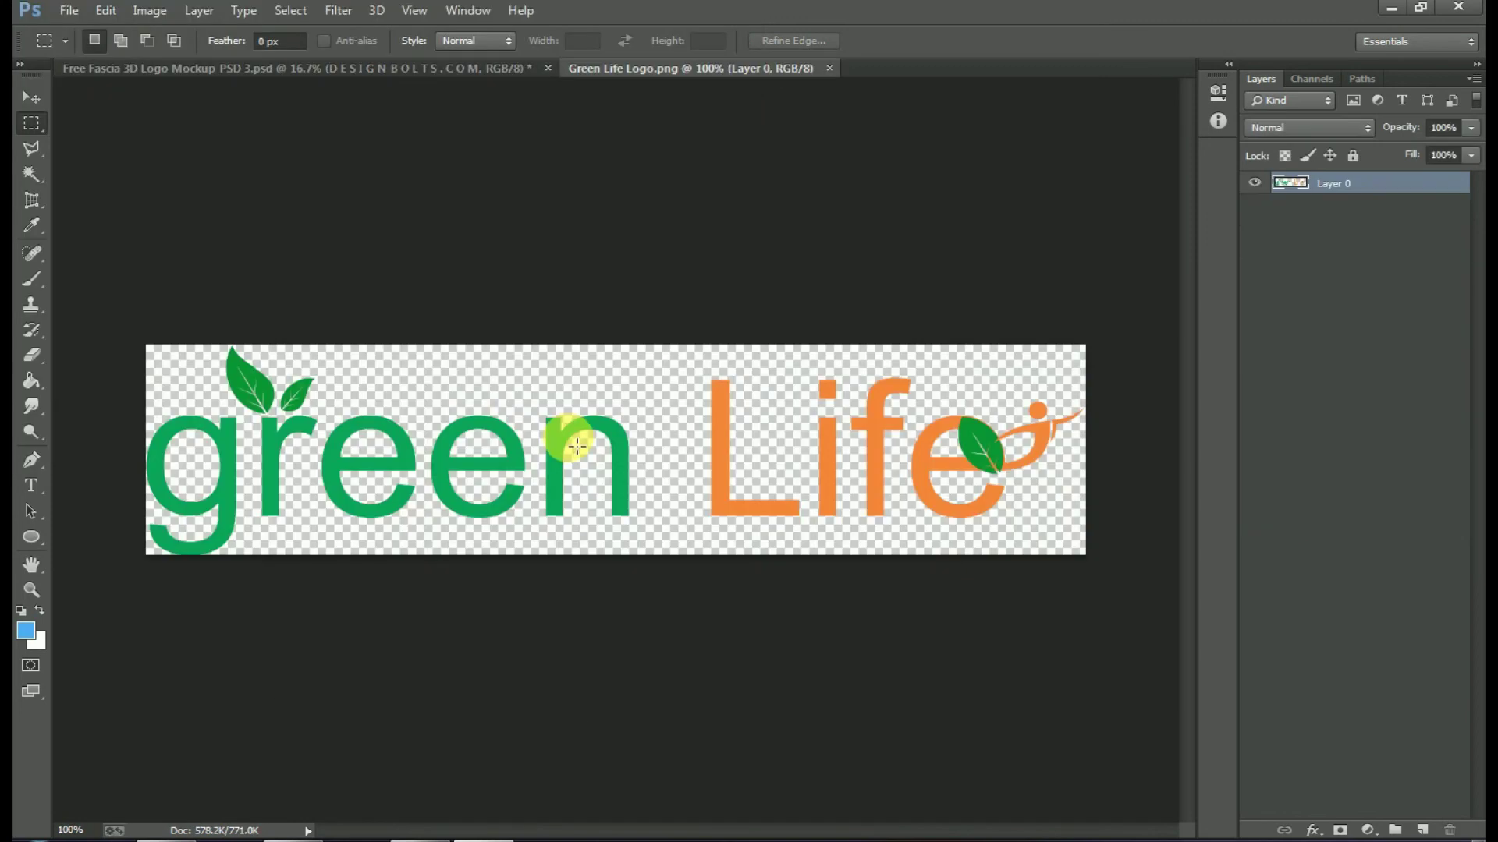
click(471, 67)
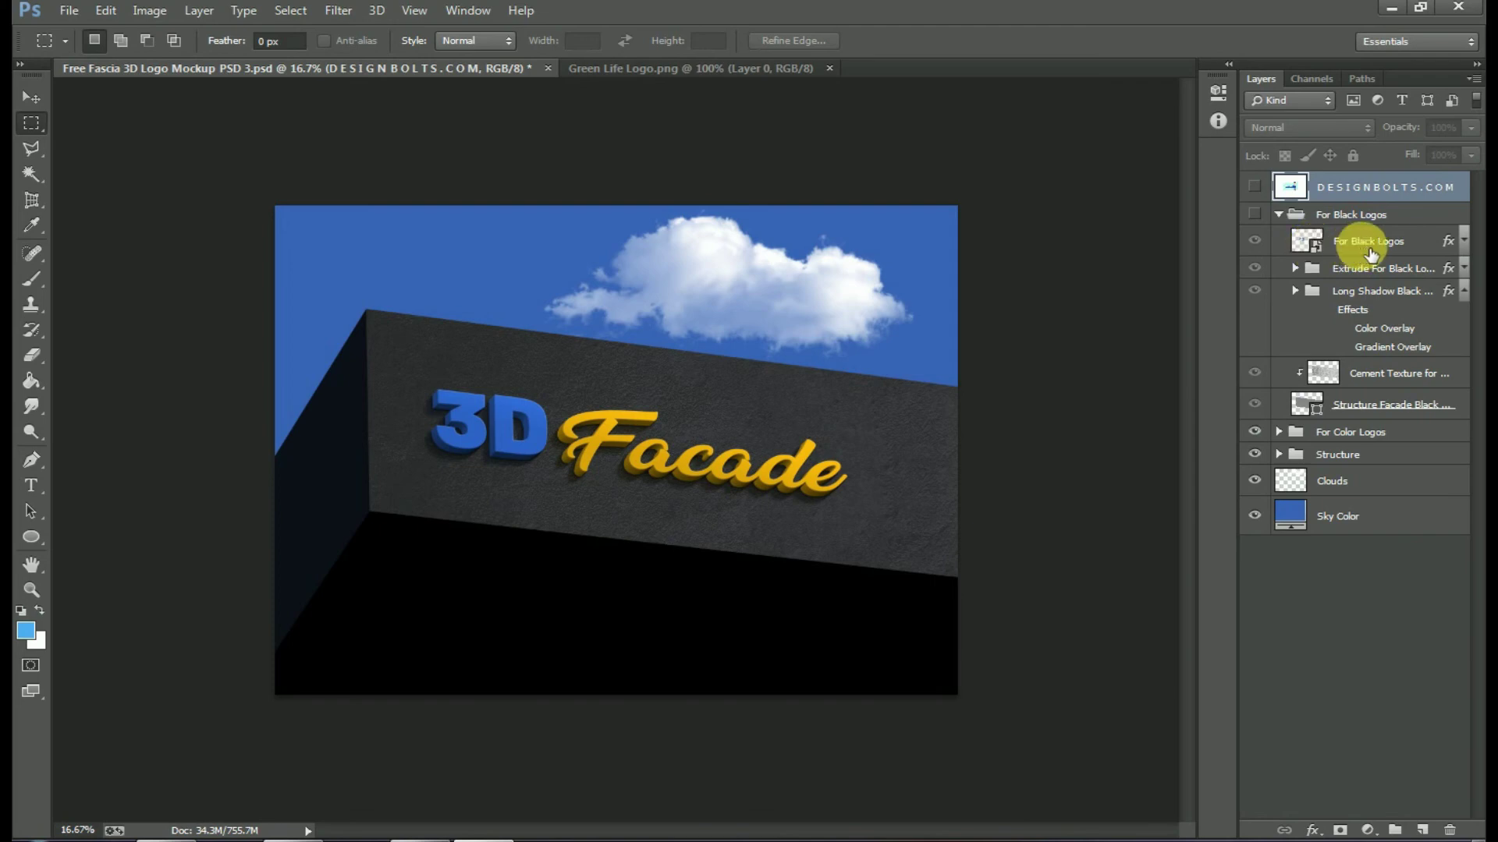
Open the For Black Logos smart object and drag the green Life logo into it.
double_click(1318, 245)
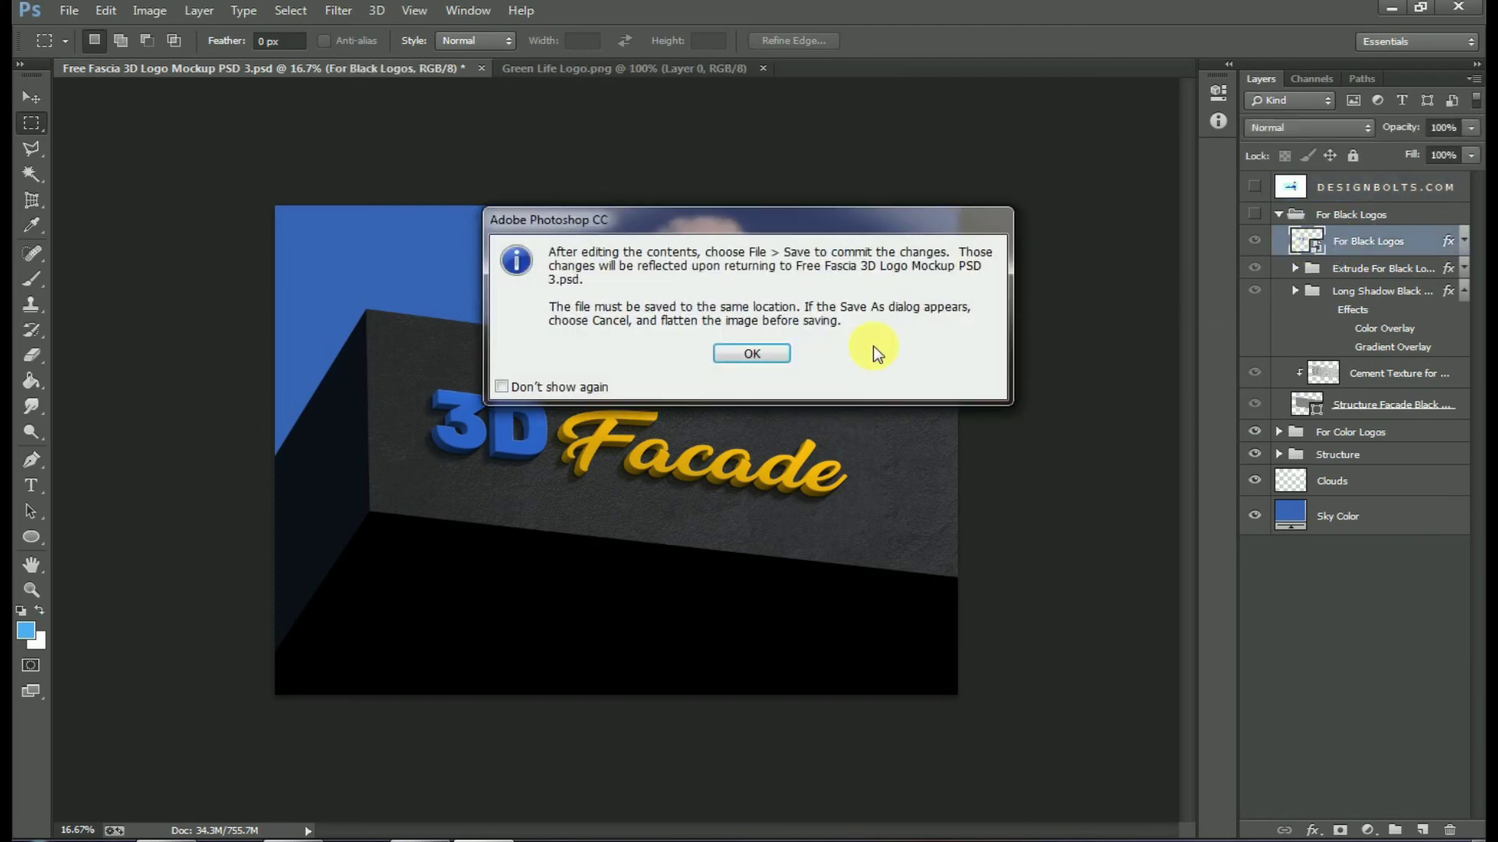
click(762, 351)
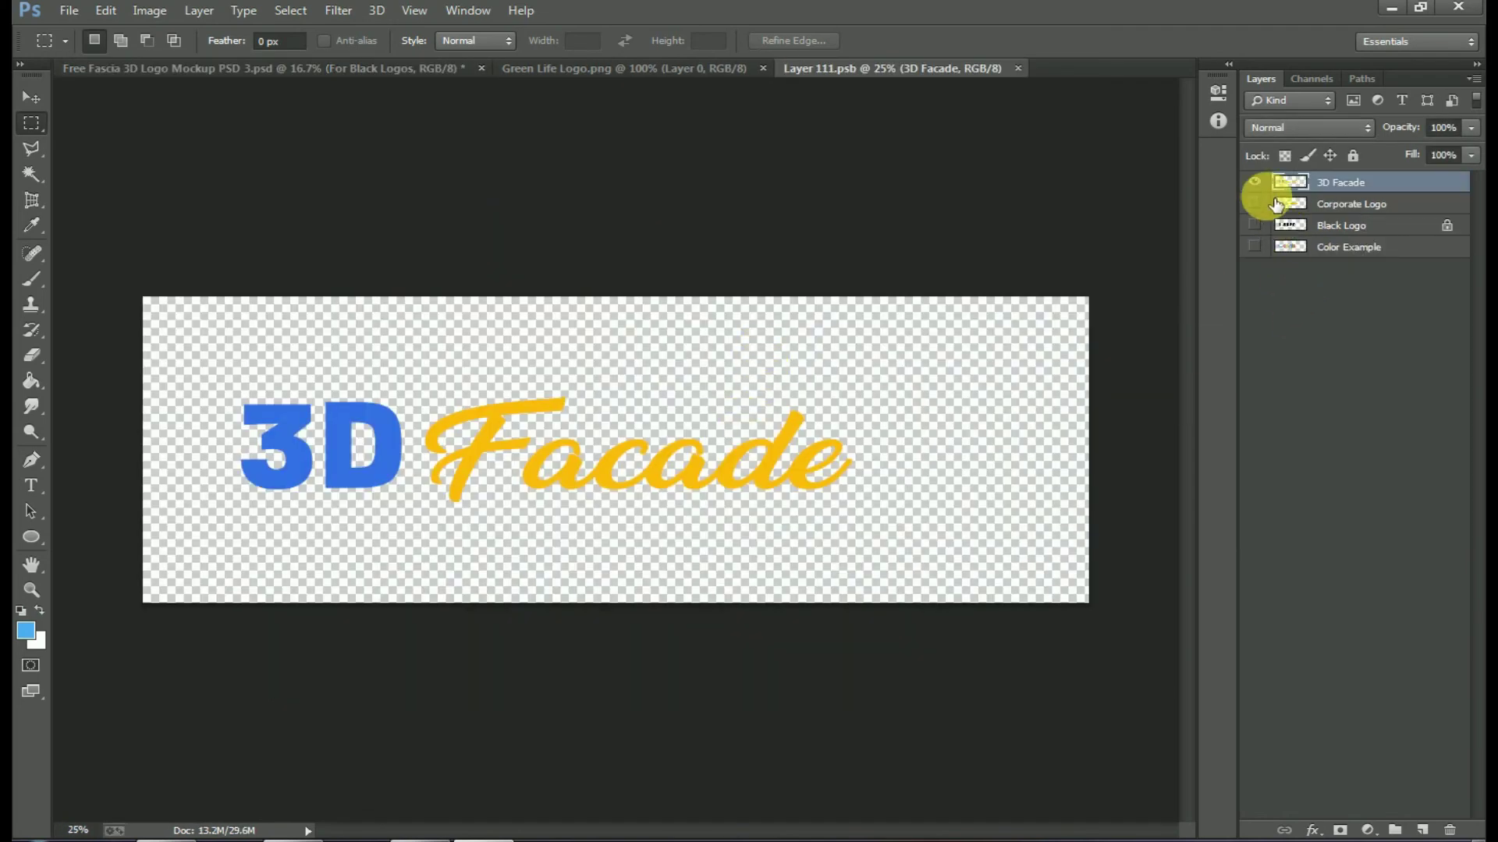
click(662, 68)
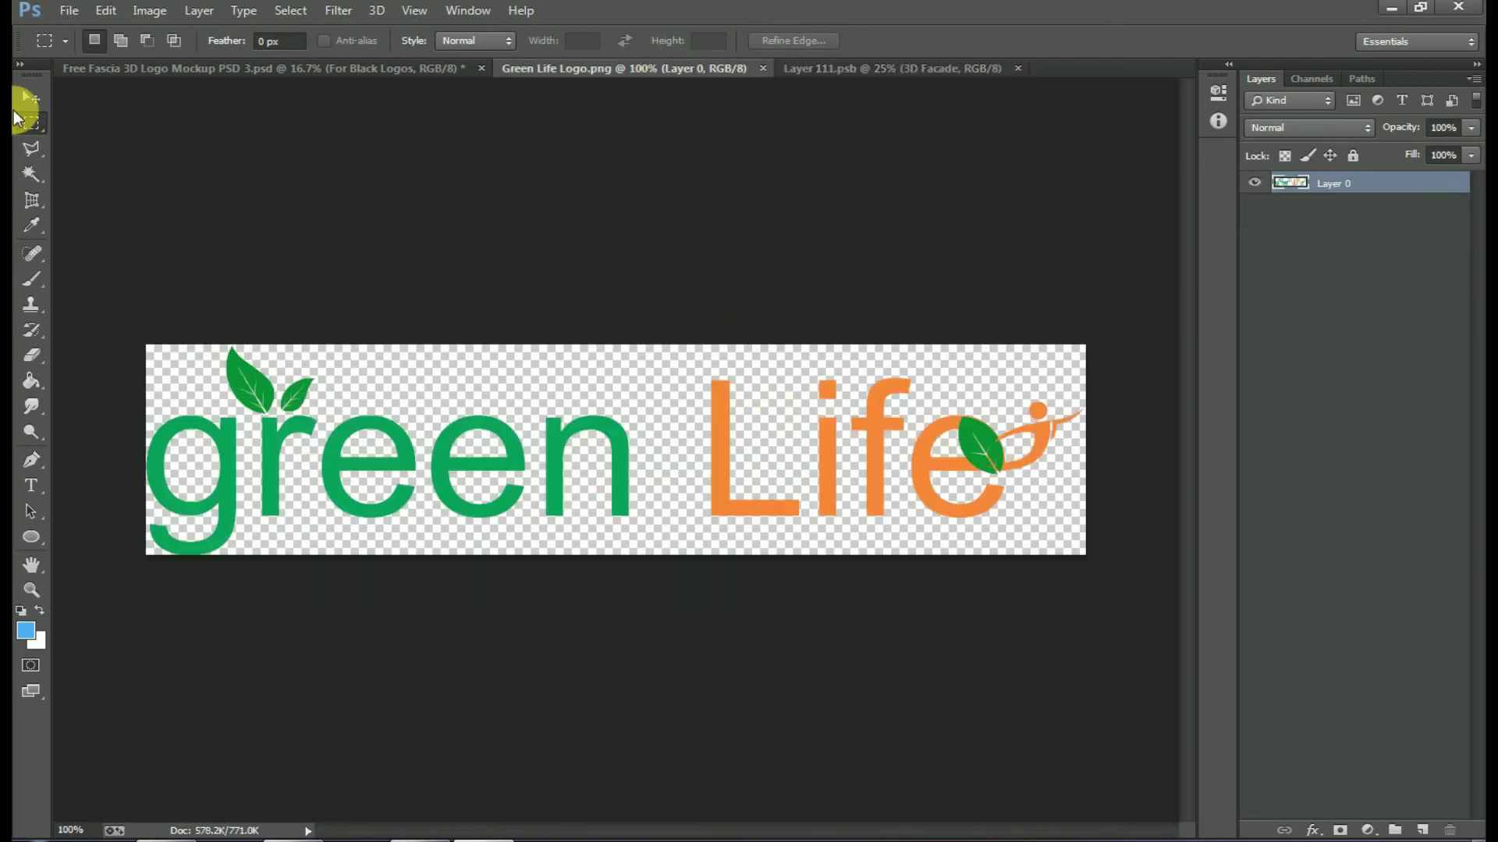
click(31, 95)
mouse_move(535, 427)
mouse_down()
mouse_move(833, 78)
mouse_move(647, 406)
mouse_up()
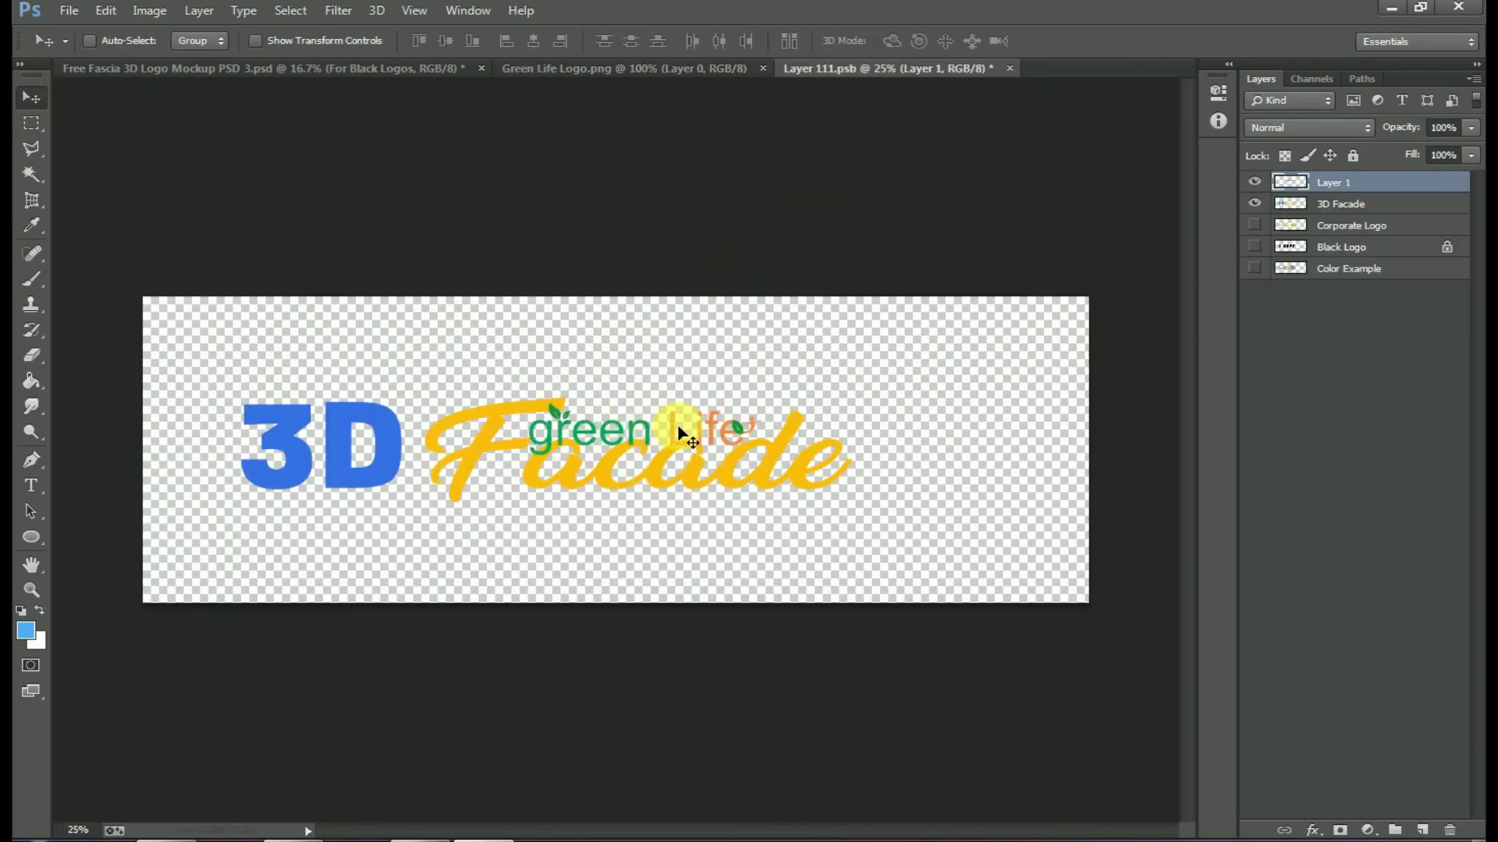
Enlarge the logo across the canvas, hide the 3D Facade text layer, and close.
key(ctrl+t)
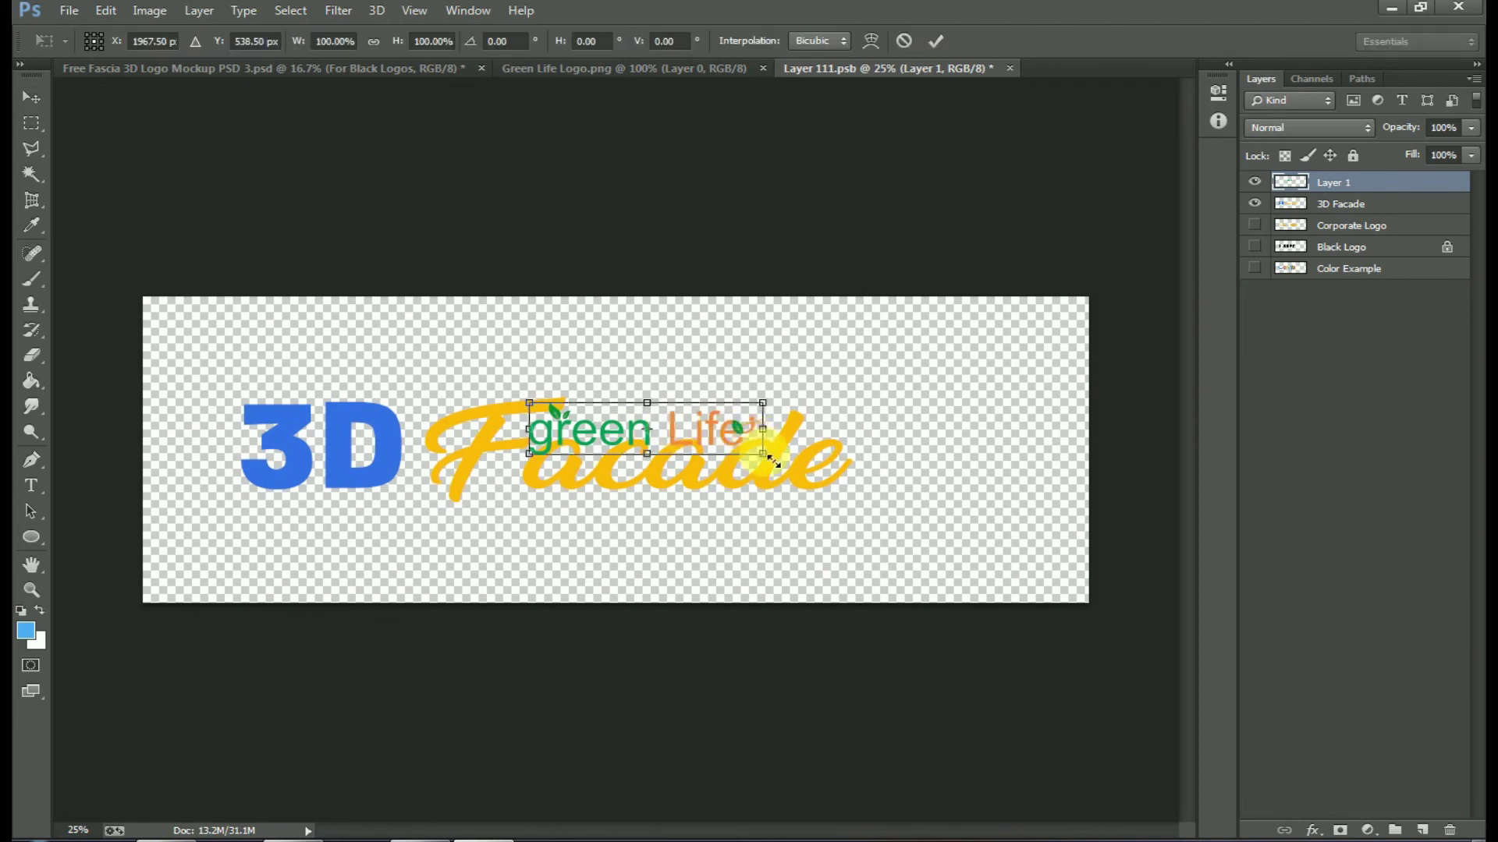
mouse_move(763, 448)
mouse_down()
mouse_move(1045, 558)
mouse_move(725, 481)
mouse_up()
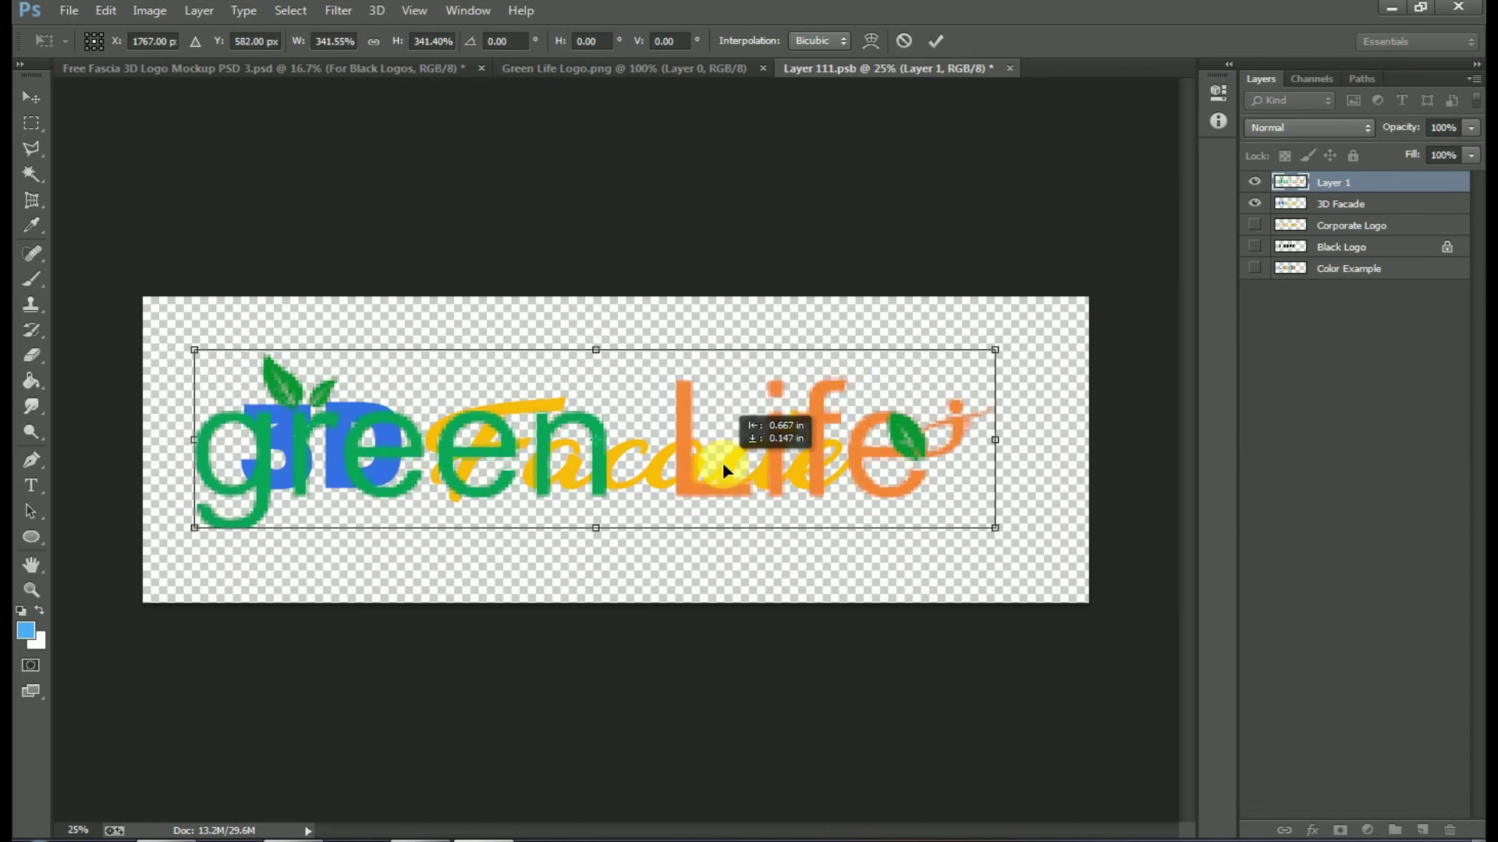
click(936, 41)
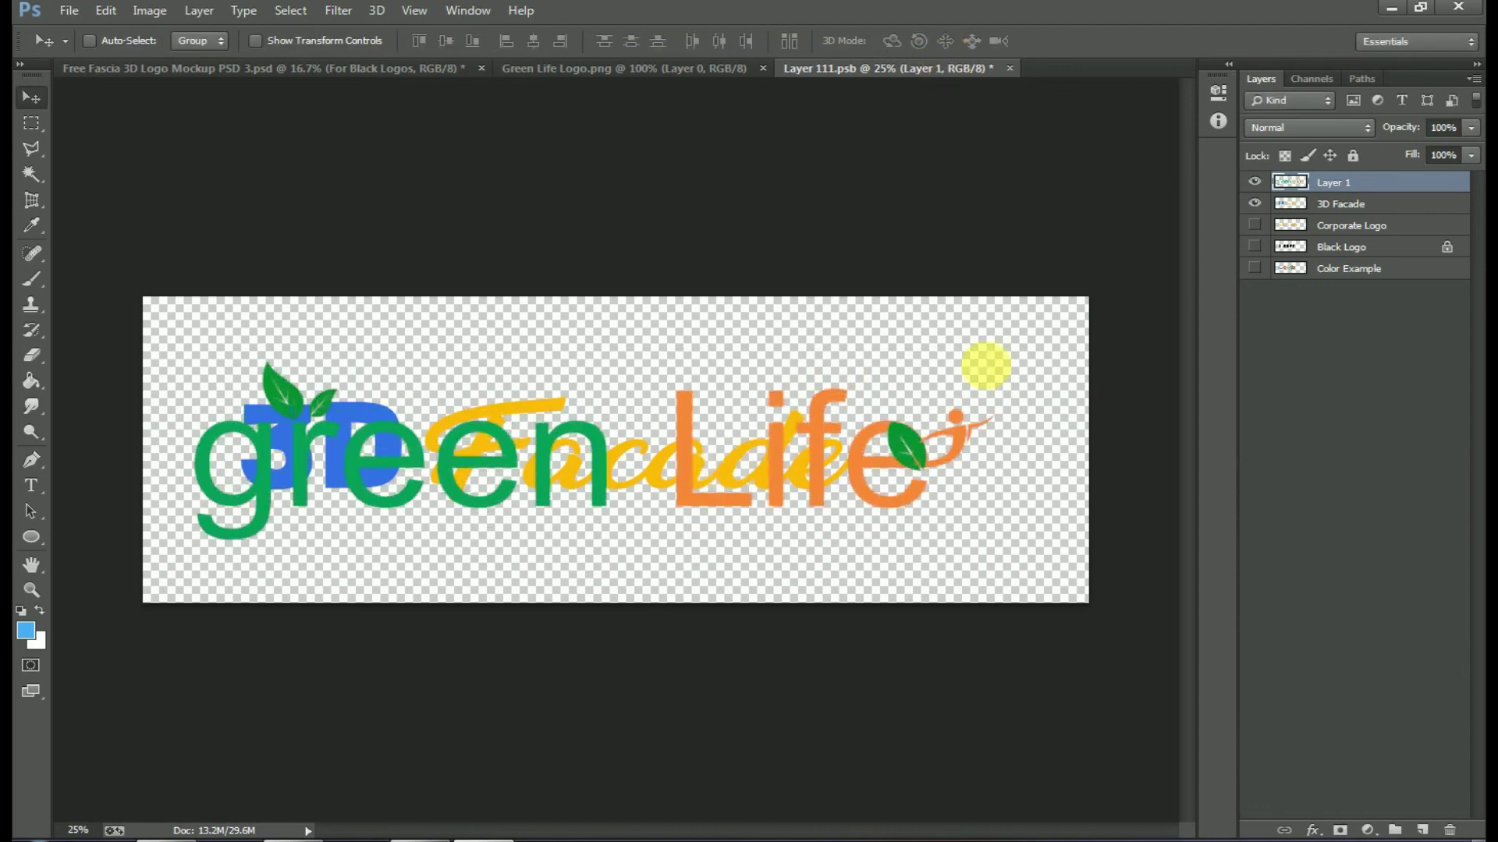
click(1255, 204)
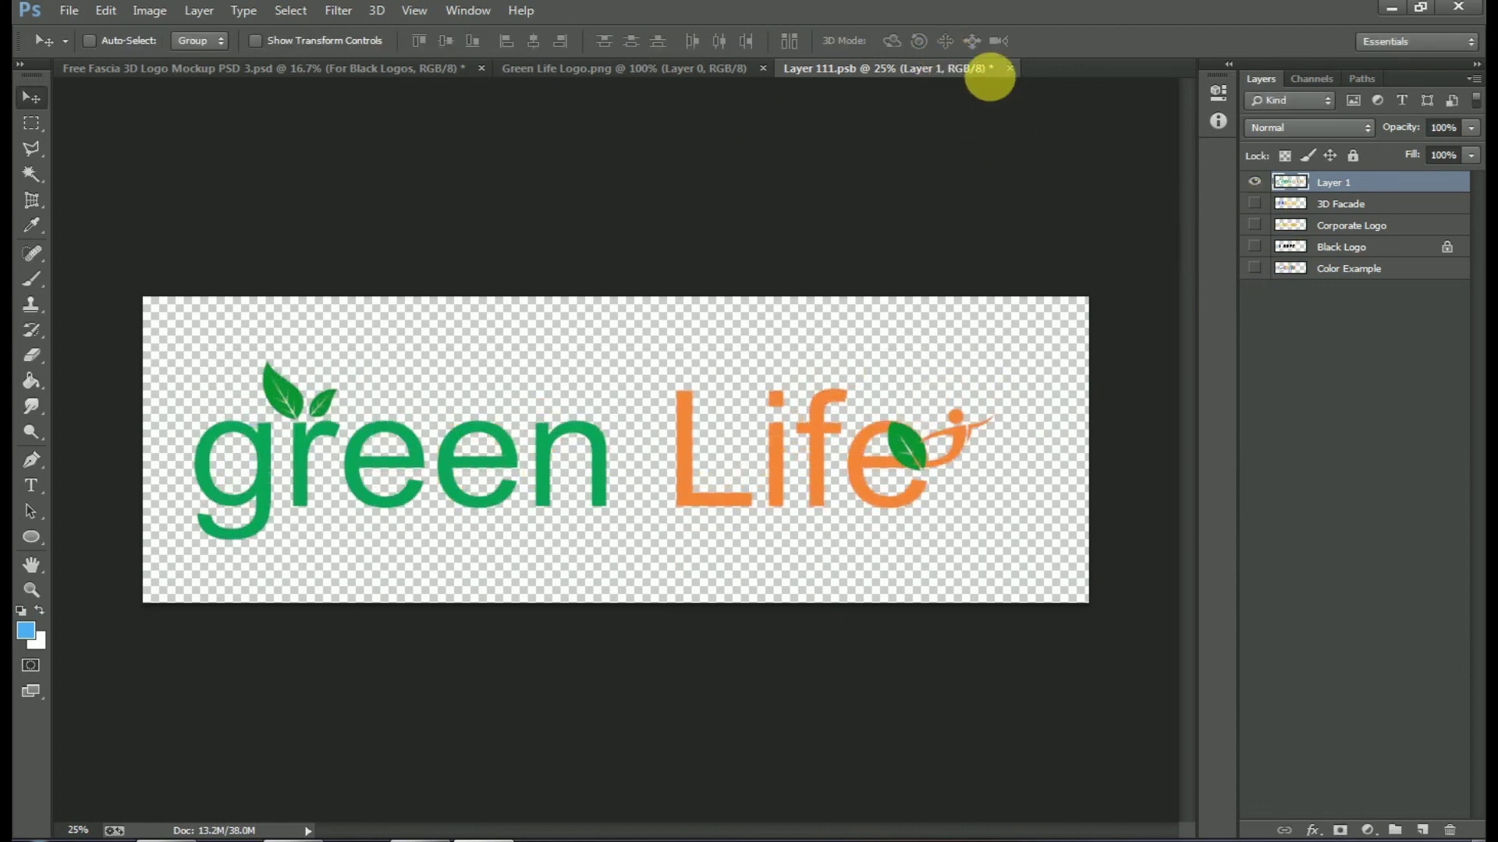
click(1006, 68)
Save the Layer 111 smart object and view the facade mockup with the 3D logo.
click(570, 309)
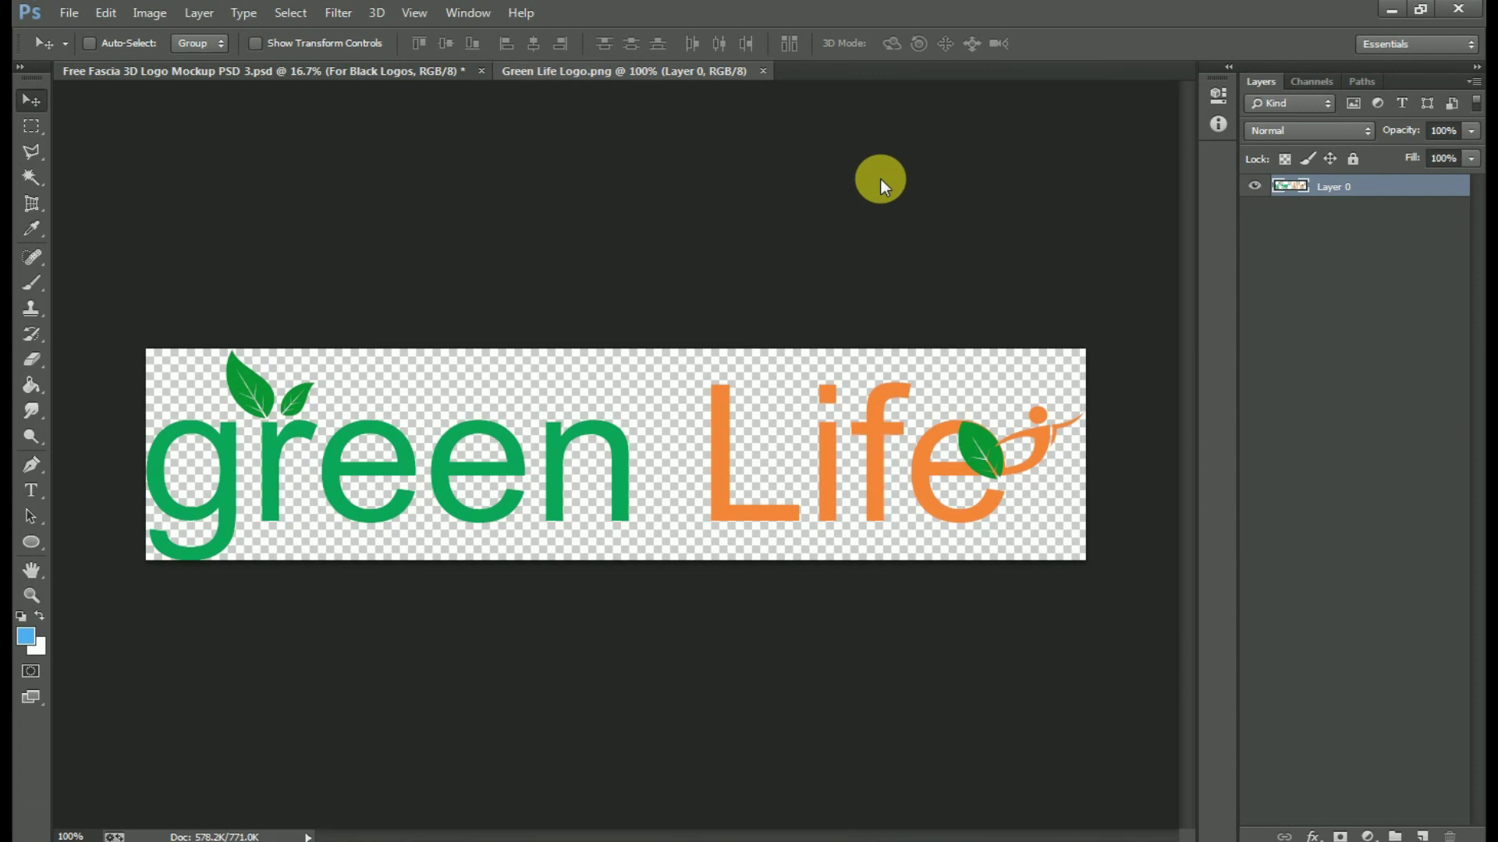
click(238, 73)
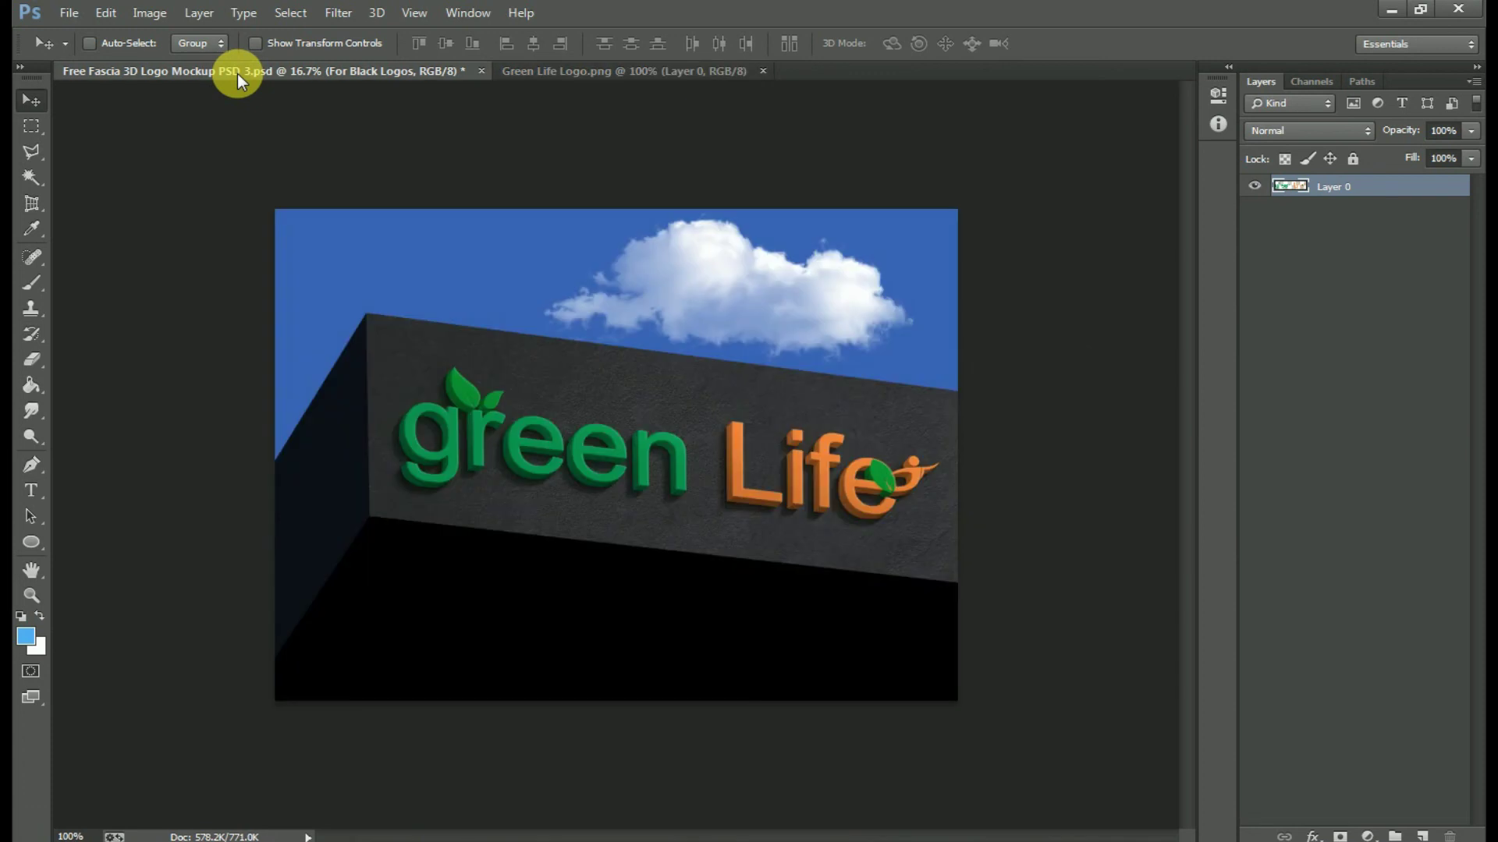